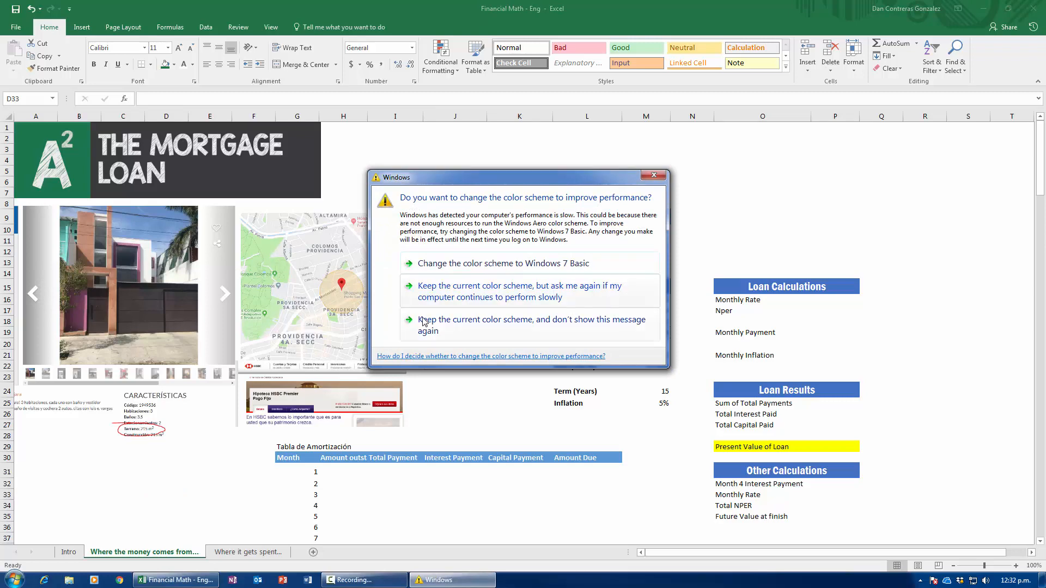
Step: Keep the current Windows color scheme and stop the performance message from being shown again
click(426, 319)
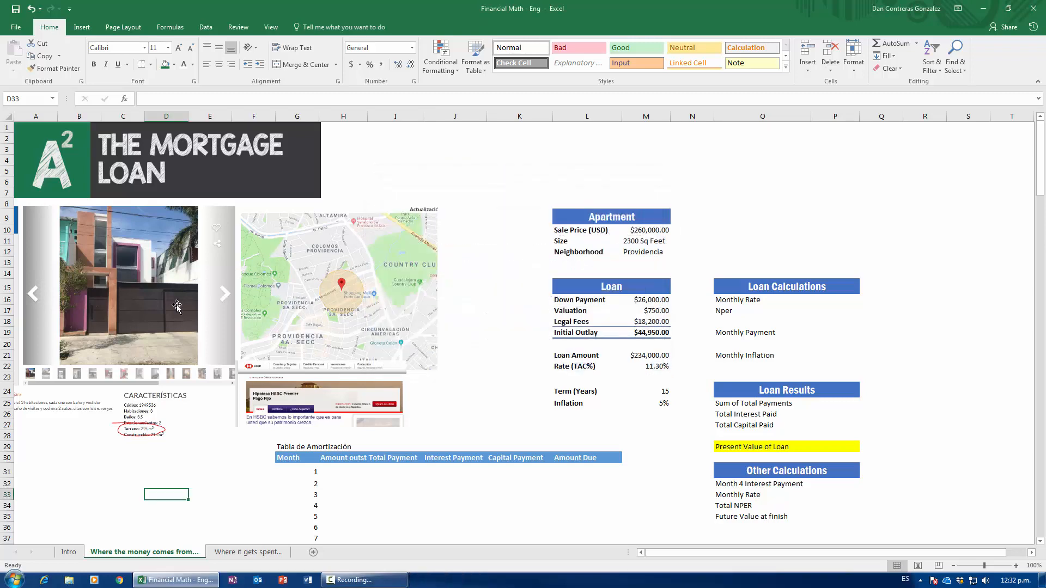
Step: Review the property's photo and map and the apartment's sale price, size and neighborhood on the mortgage loan sheet
click(157, 306)
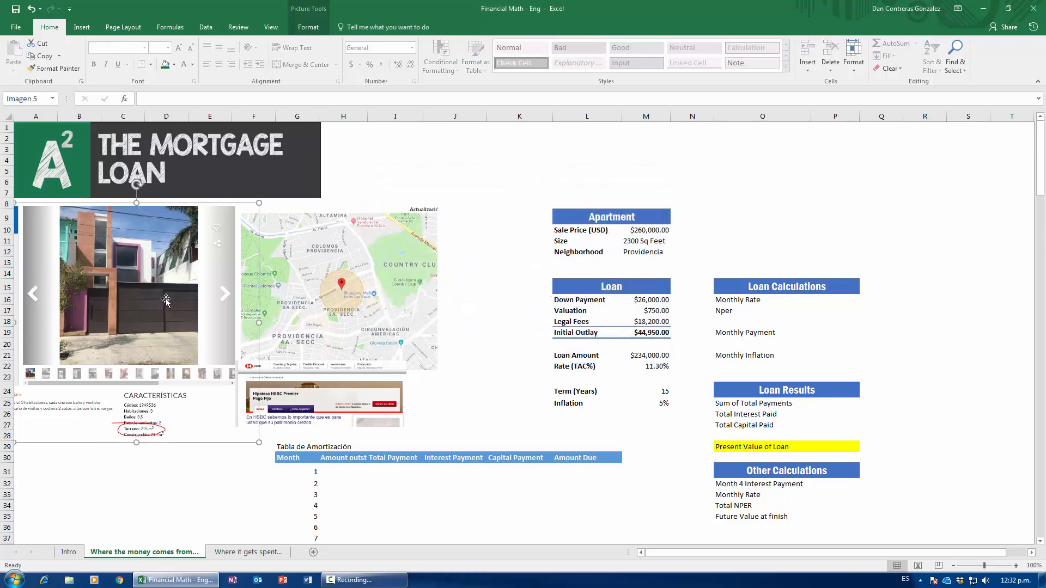
click(431, 287)
click(629, 226)
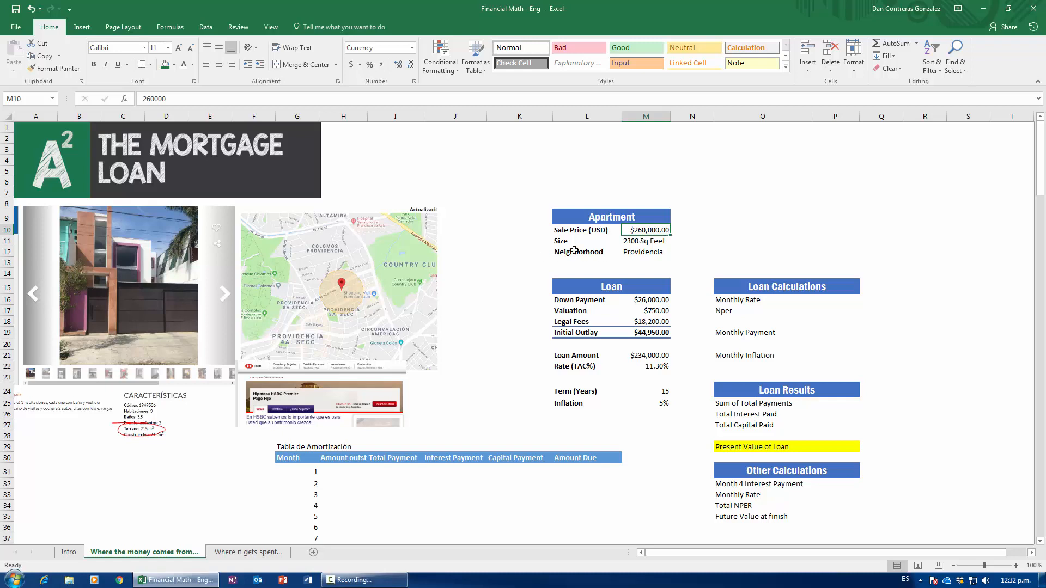
click(643, 240)
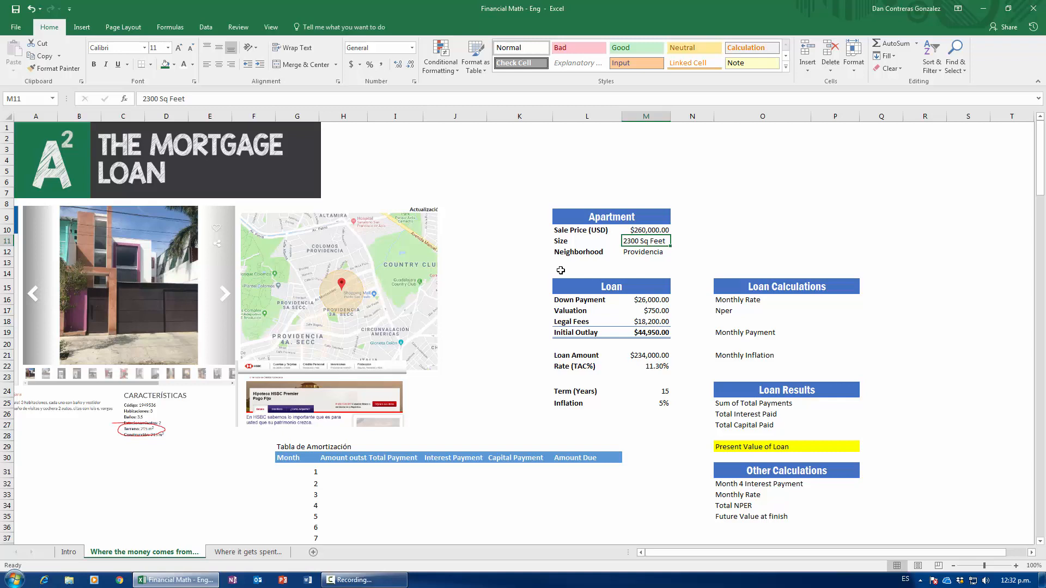
click(630, 251)
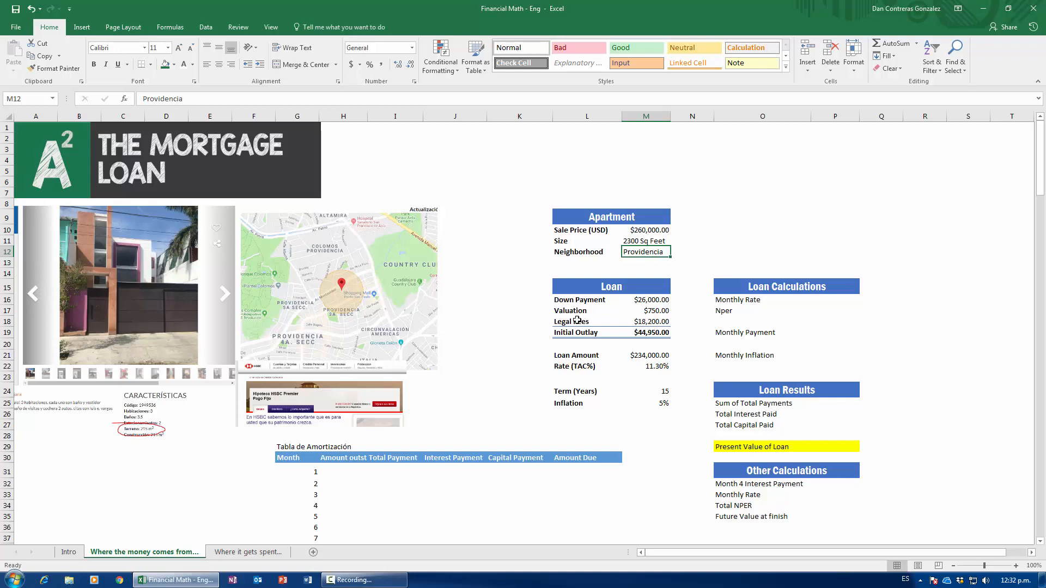
Step: Examine the loan's upfront costs: down payment, valuation, legal fees and the formula behind the initial outlay
drag(637, 299, 651, 405)
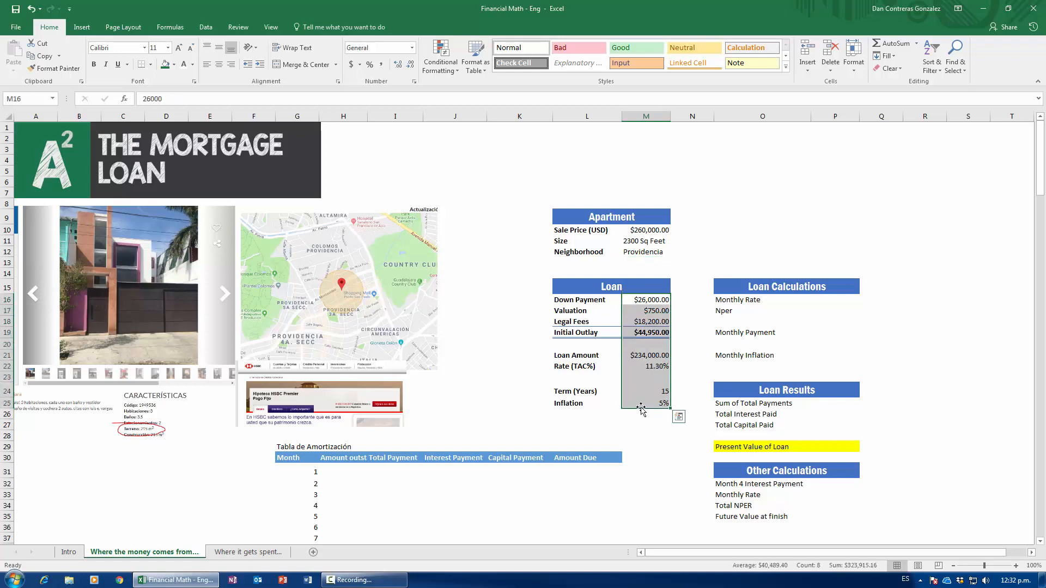
click(595, 413)
click(575, 301)
click(661, 301)
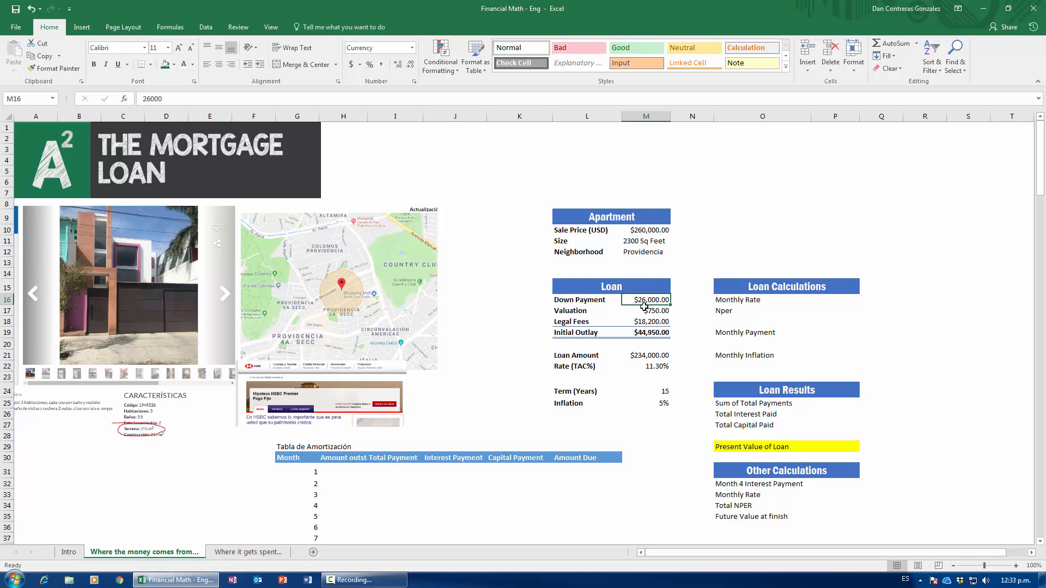
scroll(635, 332, down, 1)
click(653, 285)
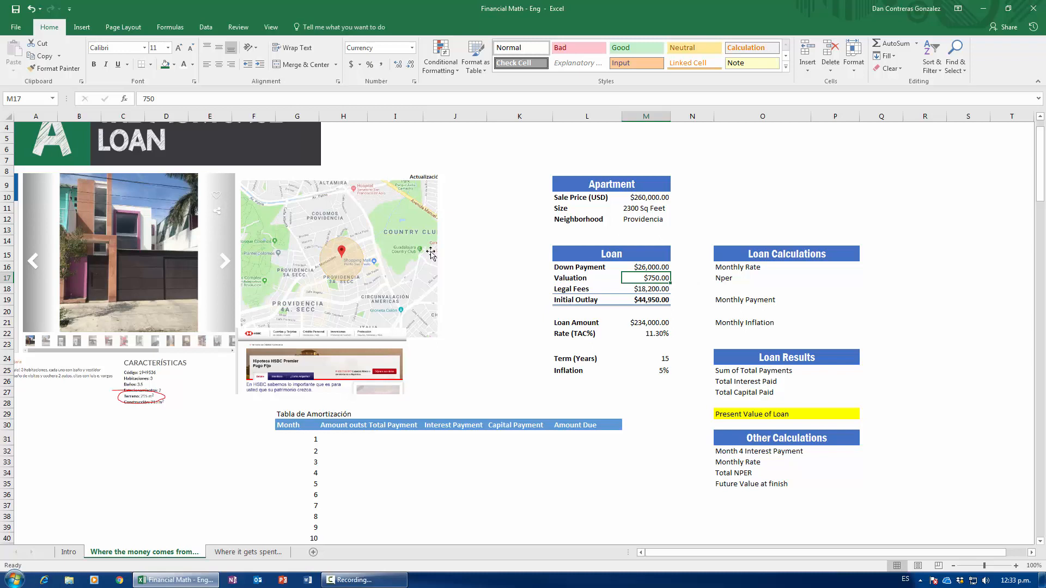
click(655, 200)
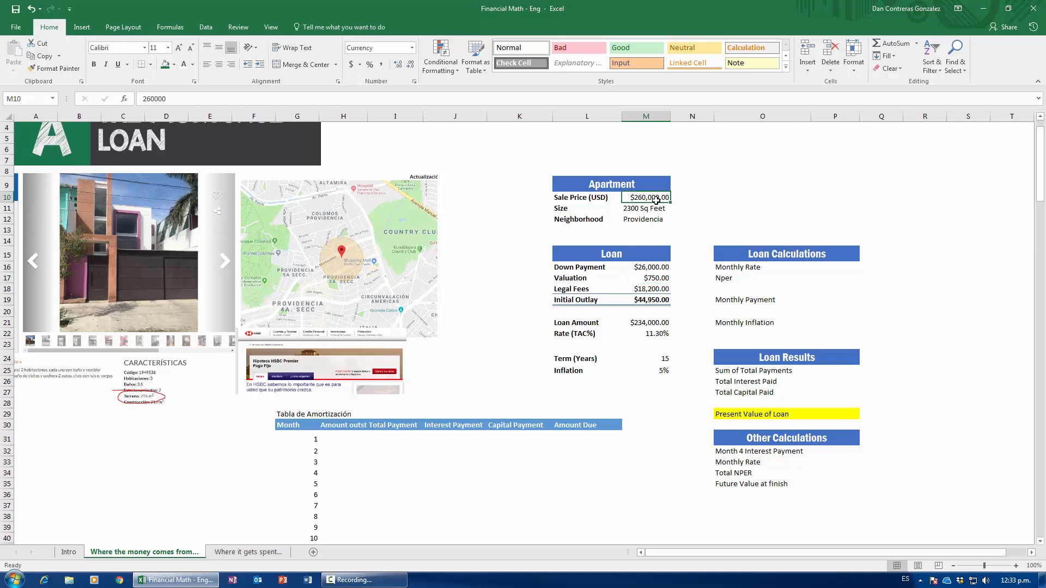
click(646, 275)
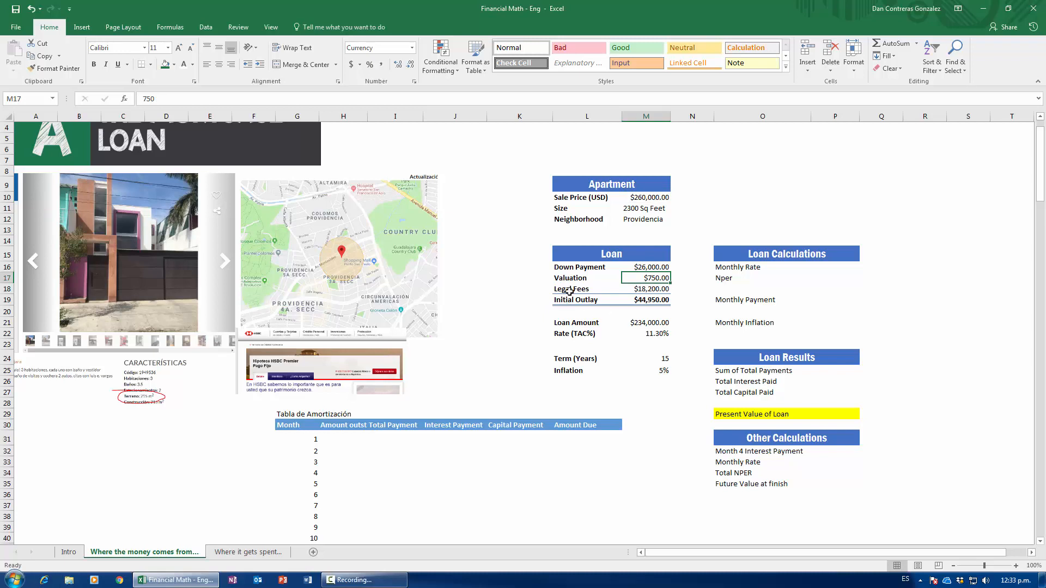
drag(569, 290, 637, 291)
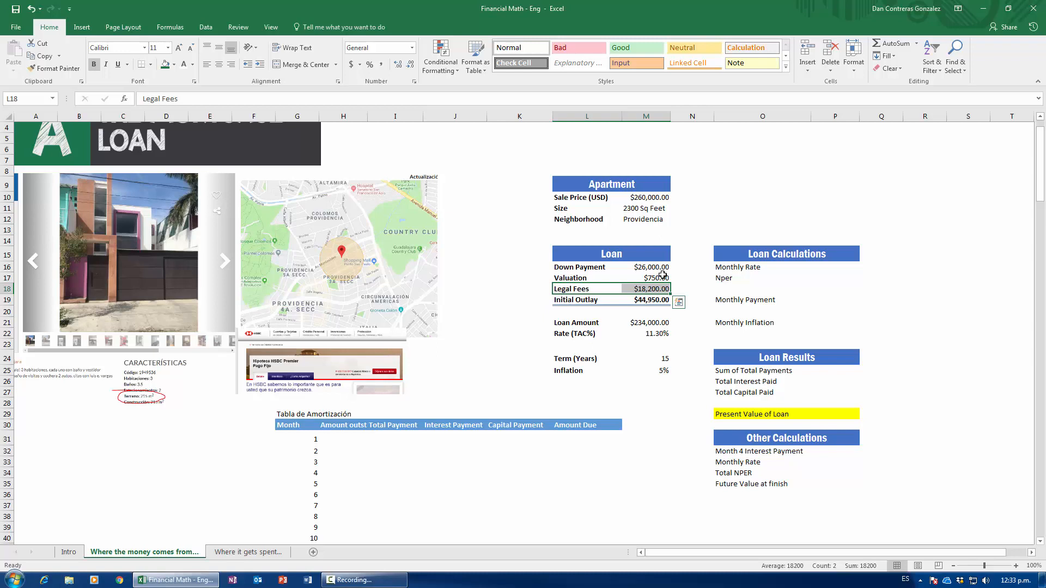
click(650, 299)
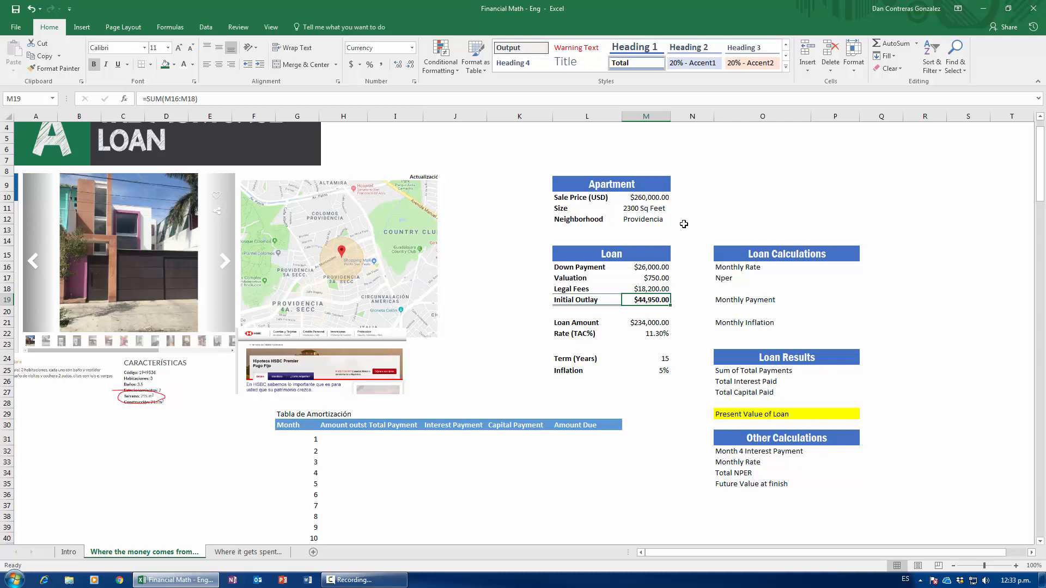
scroll(683, 224, up, 1)
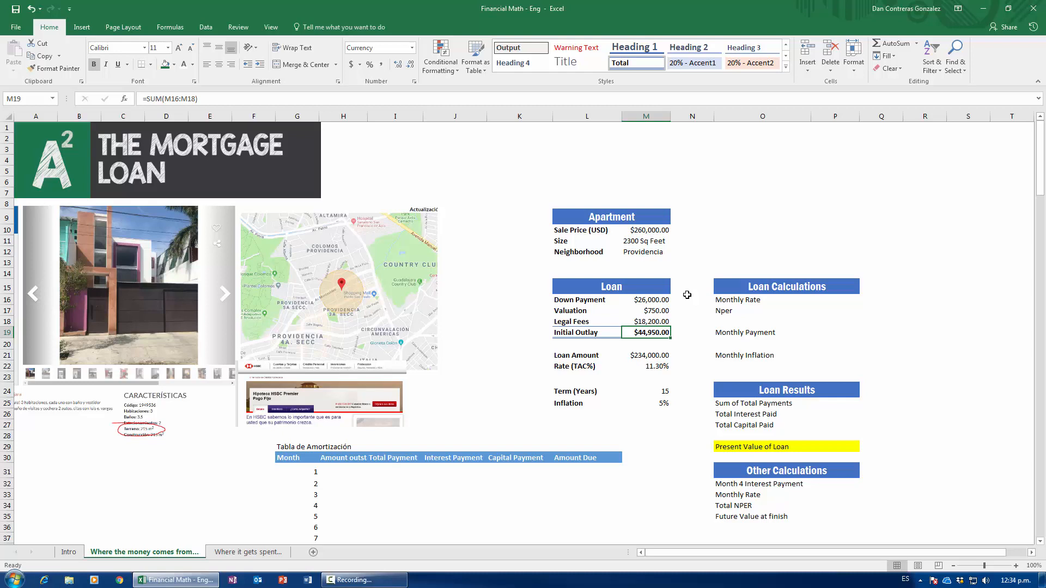
Step: Examine the loan amount's formula, the rate, the term in years and the inflation assumption
drag(583, 357, 652, 355)
click(651, 355)
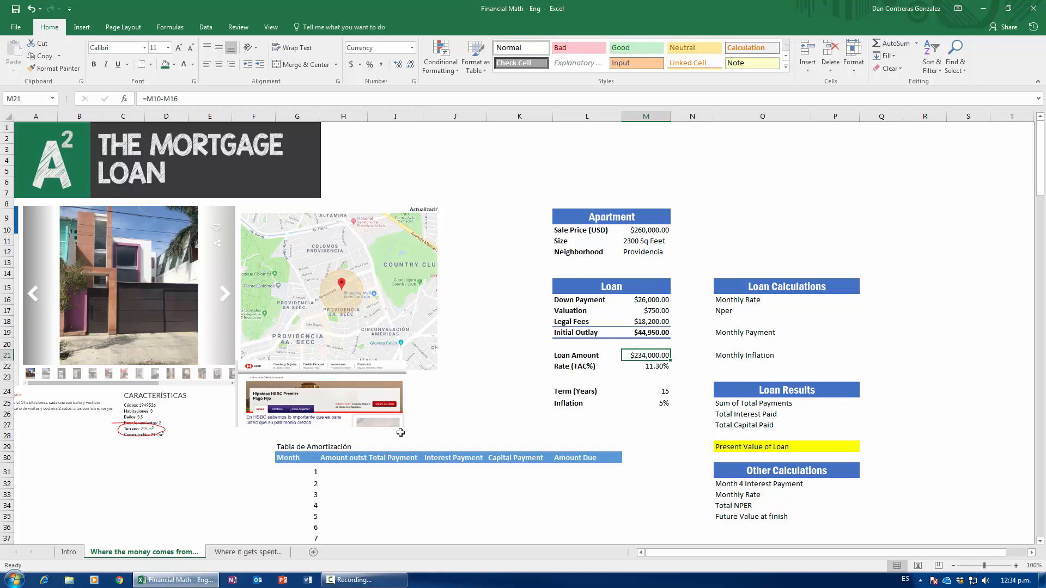
scroll(350, 441, down, 1)
click(633, 335)
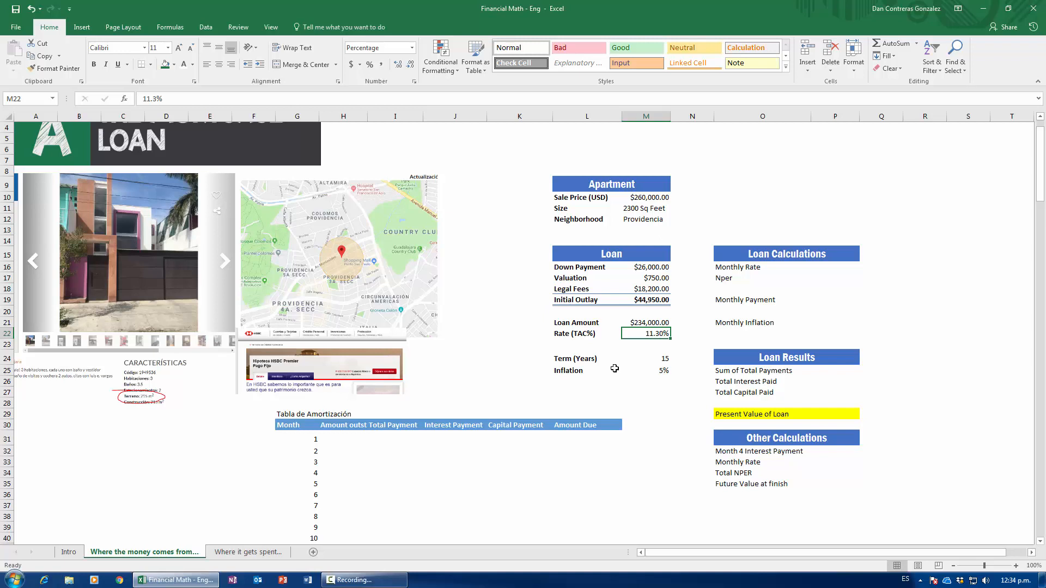
click(630, 361)
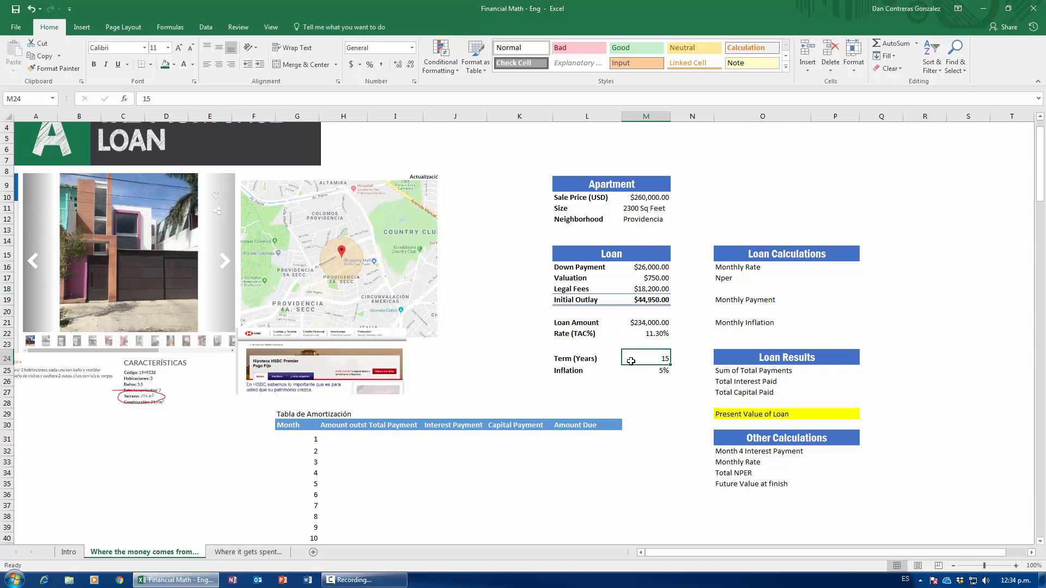
click(644, 370)
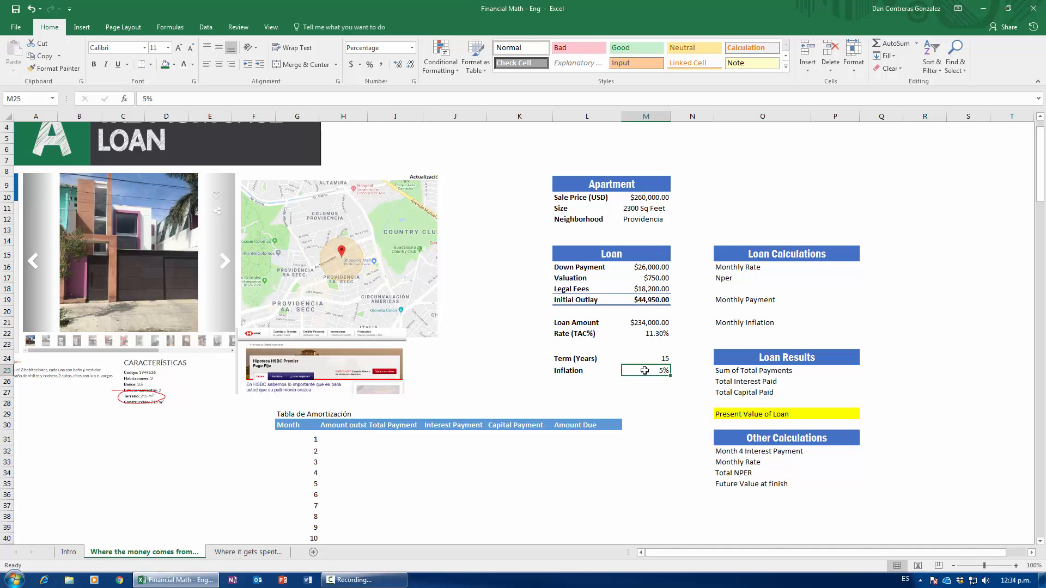
scroll(550, 387, up, 1)
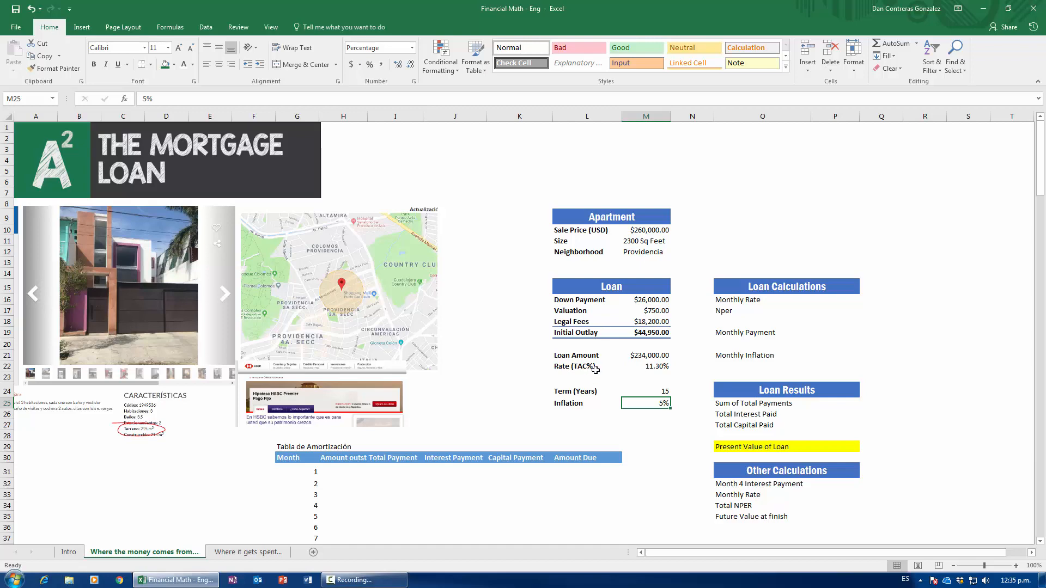
Step: Widen column H of the amortization table so that its "Amount outstanding" header fits
scroll(484, 412, down, 4)
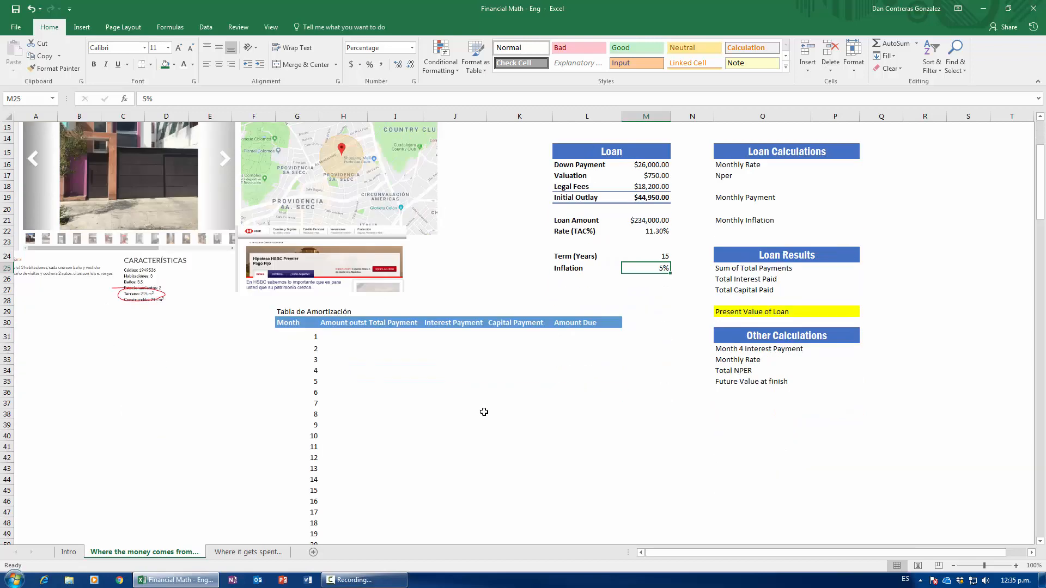
drag(368, 117, 393, 117)
scroll(492, 368, up, 4)
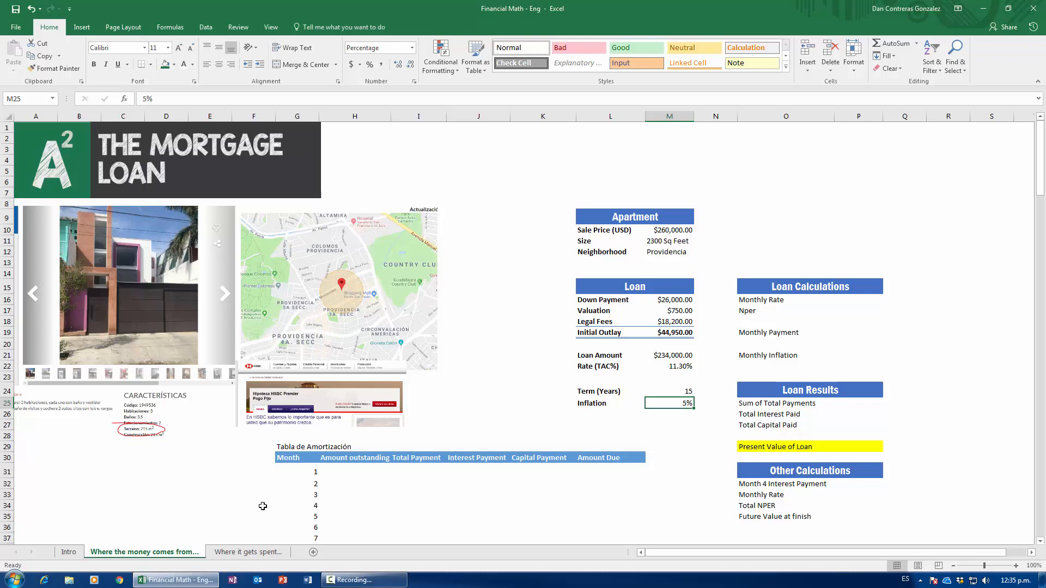
Step: Look over the rental investment sheet, including its rent listings, apartment data, cash flow table and calculations, and return to the mortgage loan sheet
click(248, 551)
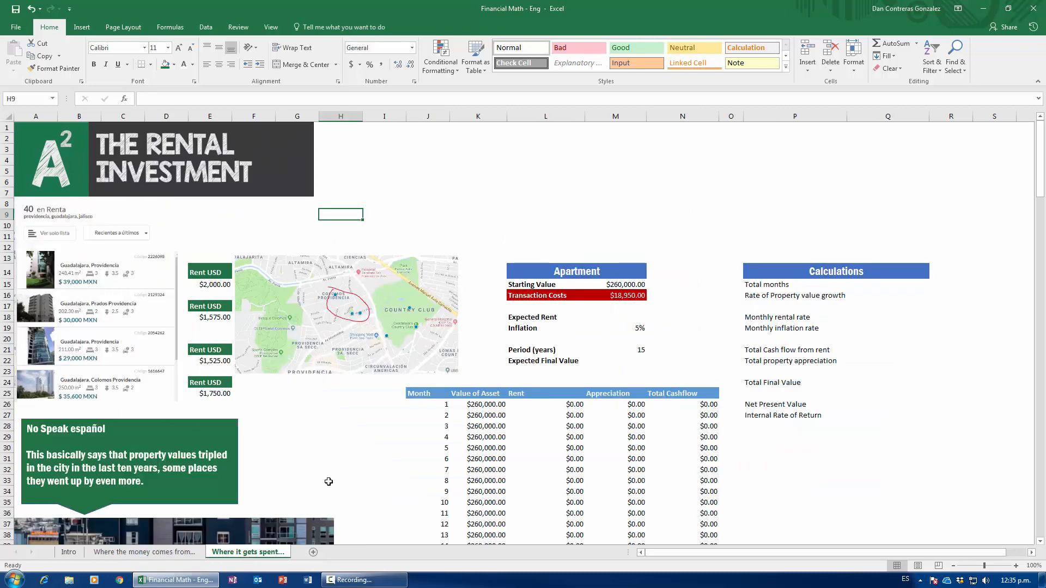
scroll(284, 441, down, 3)
scroll(289, 441, up, 3)
scroll(299, 463, down, 5)
scroll(303, 477, up, 5)
click(145, 551)
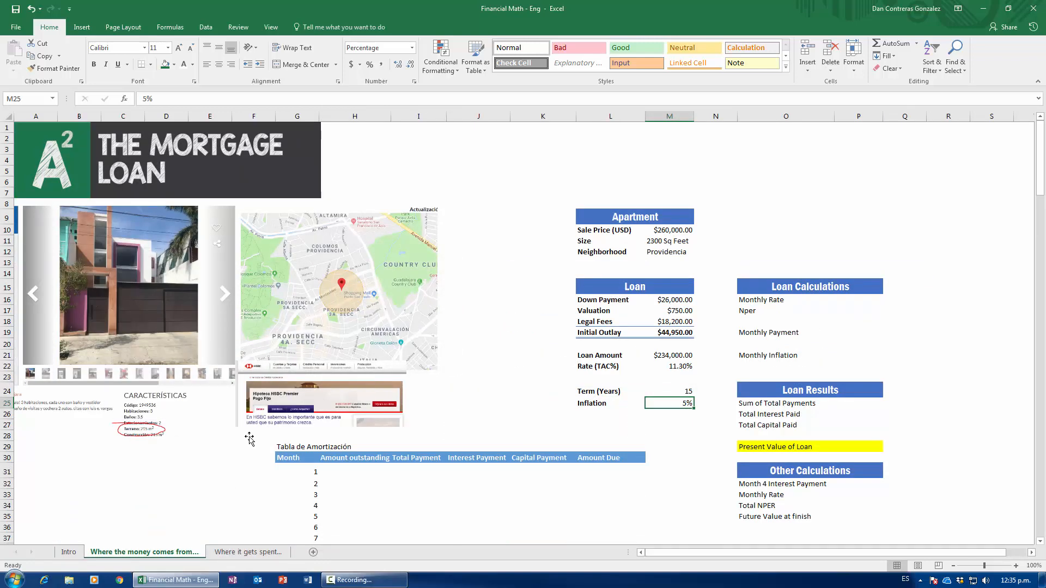
Step: Compare the rental investment sheet with the mortgage loan sheet, finishing on the mortgage loan sheet
click(256, 551)
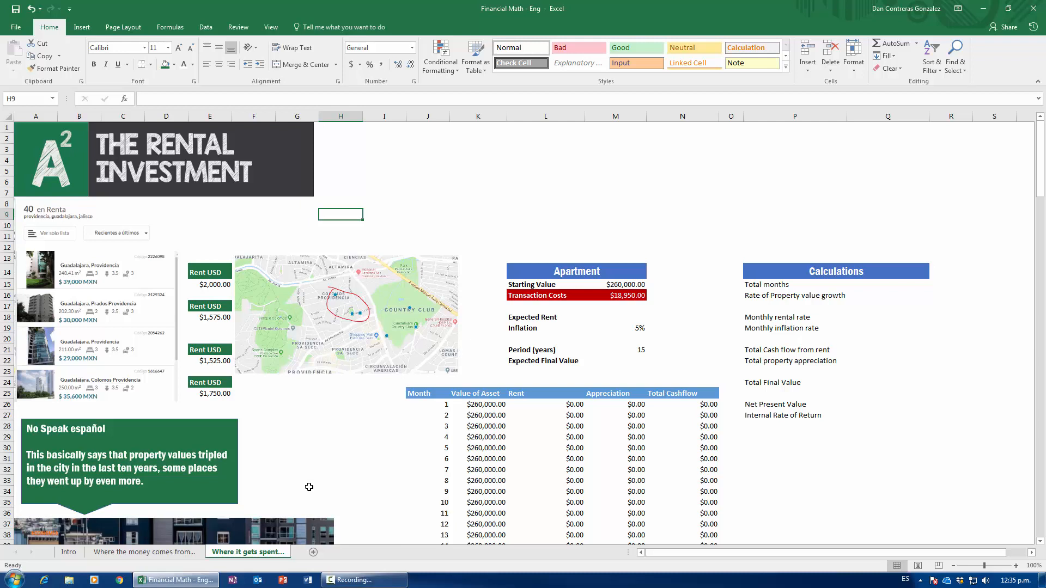
click(158, 552)
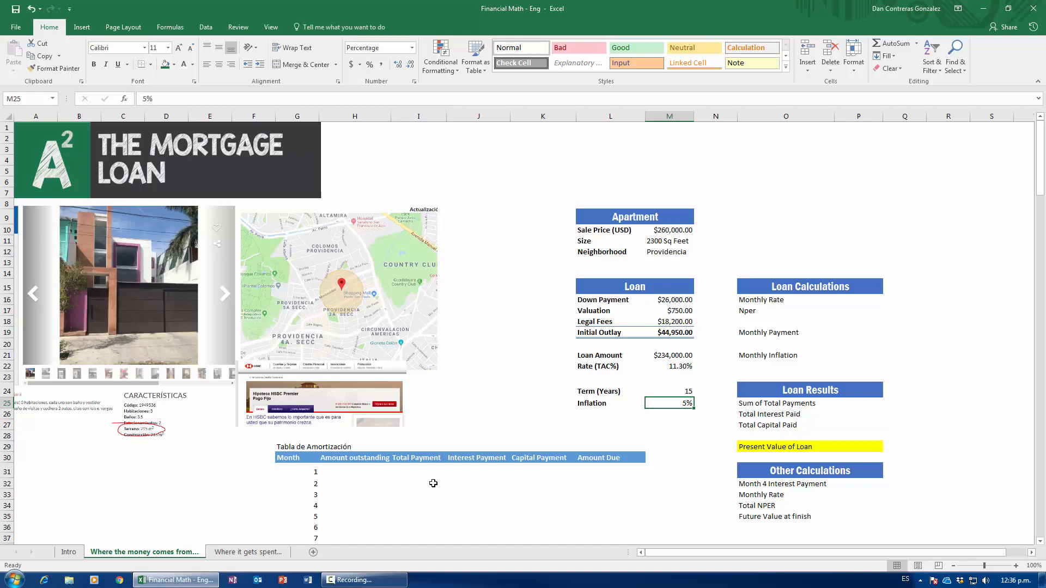
click(259, 552)
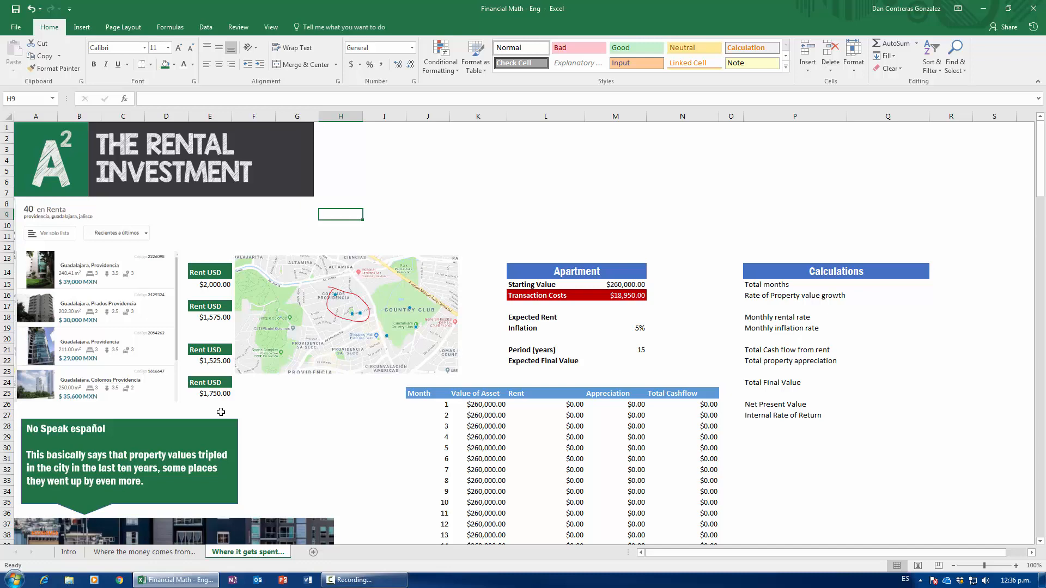
click(174, 555)
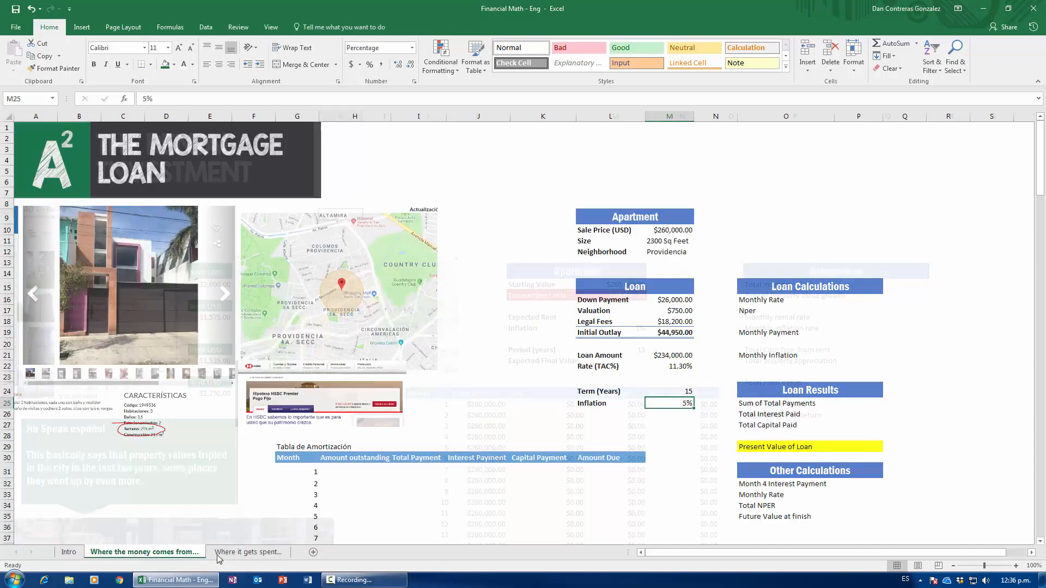
click(219, 555)
click(188, 555)
click(222, 555)
click(197, 552)
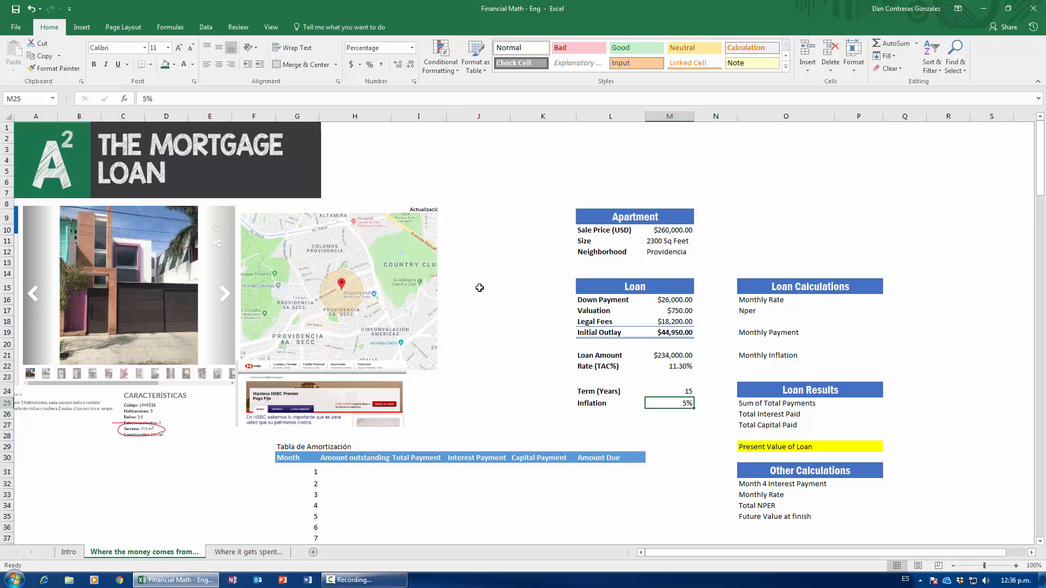
Step: Check the sale price, the loan amount's formula and the empty Monthly Rate cell in the loan calculations
scroll(611, 283, down, 1)
click(669, 197)
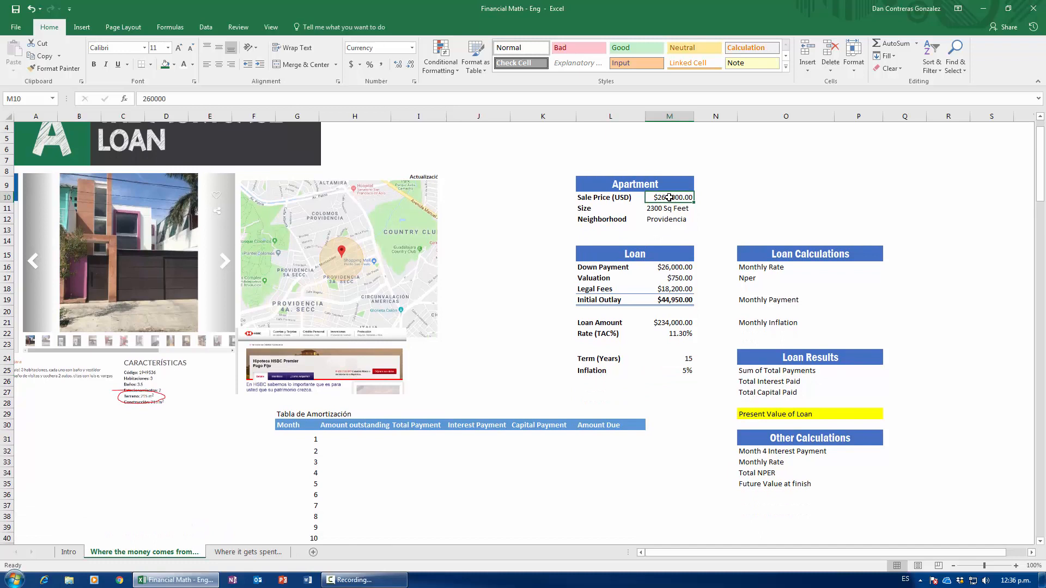
click(674, 326)
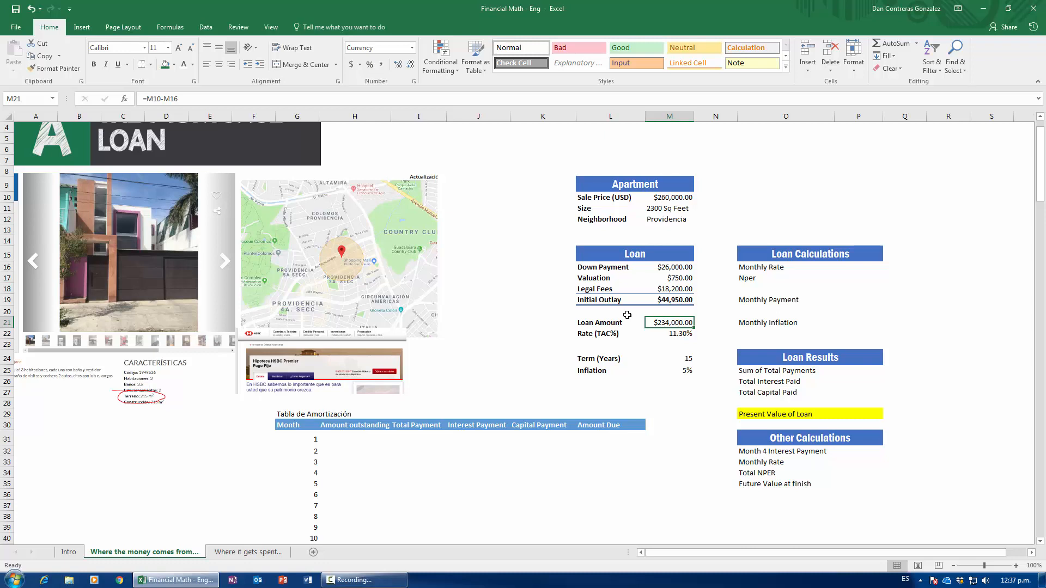
scroll(577, 349, up, 1)
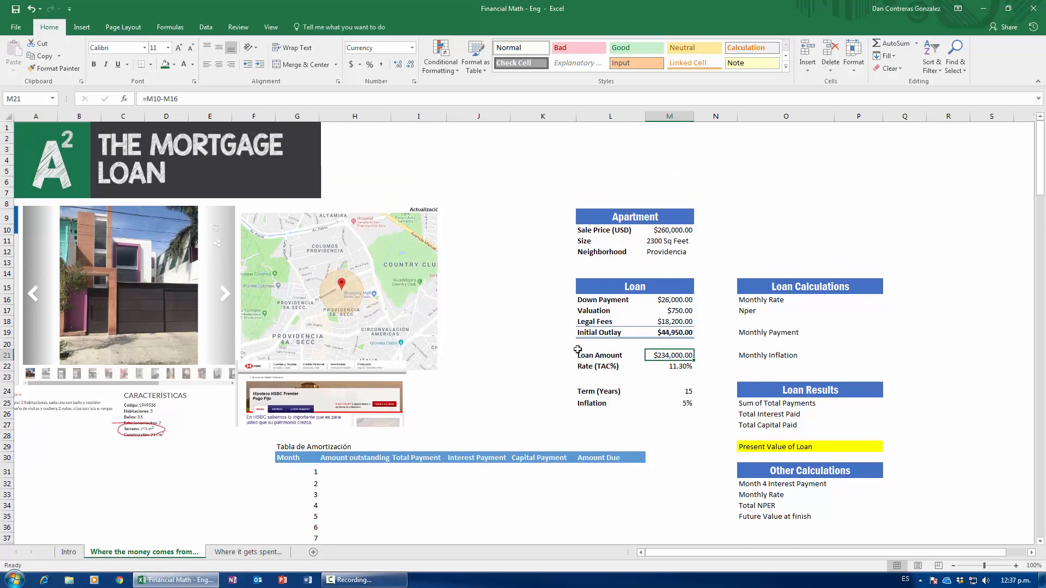
click(846, 302)
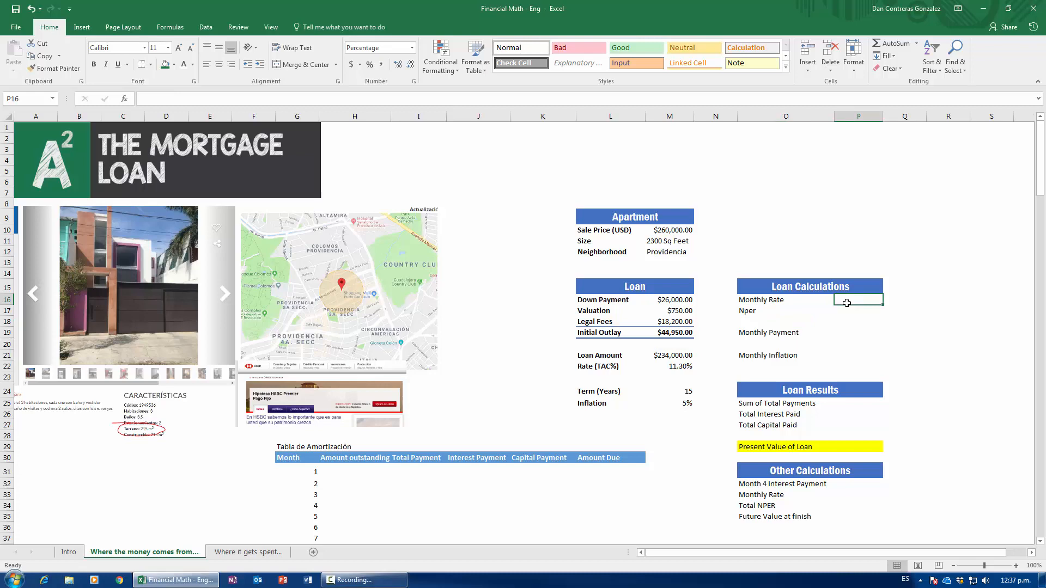
Step: Replace the title above the monthly schedule in G29 with "Amortization table"
scroll(502, 443, down, 10)
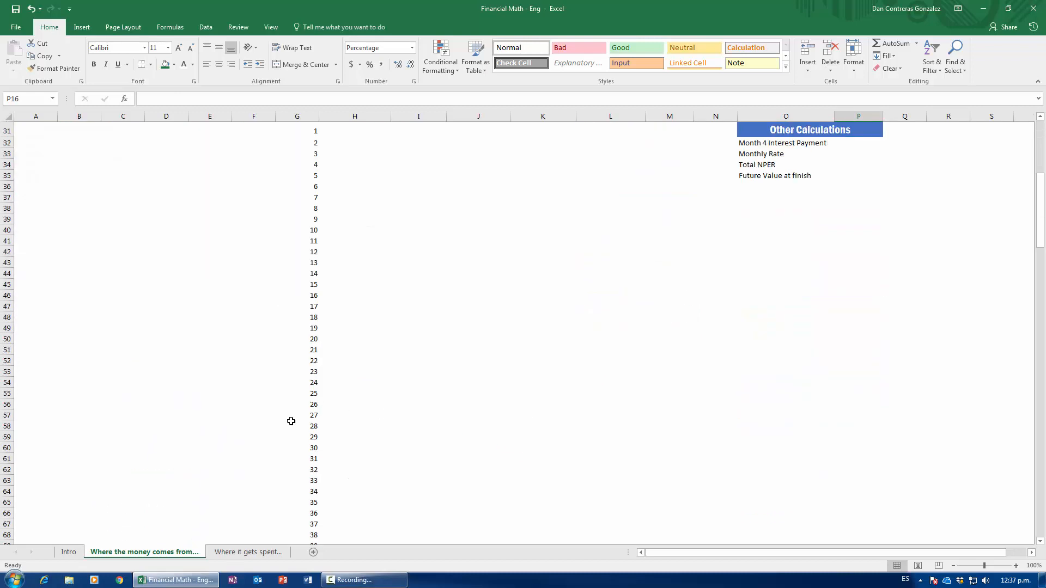
scroll(291, 421, up, 7)
click(305, 345)
text(Amor)
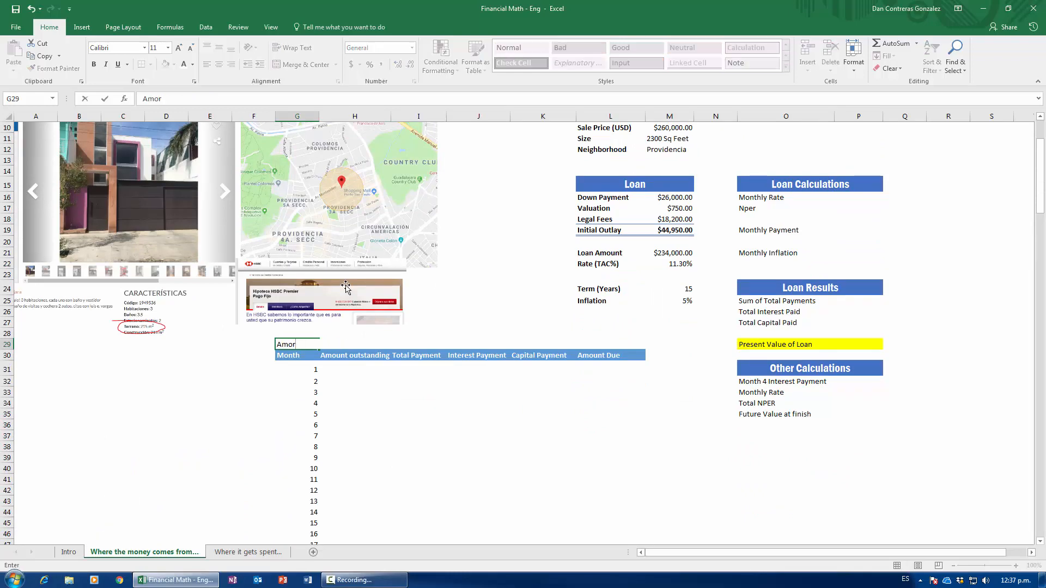
text(tization table)
key(Return)
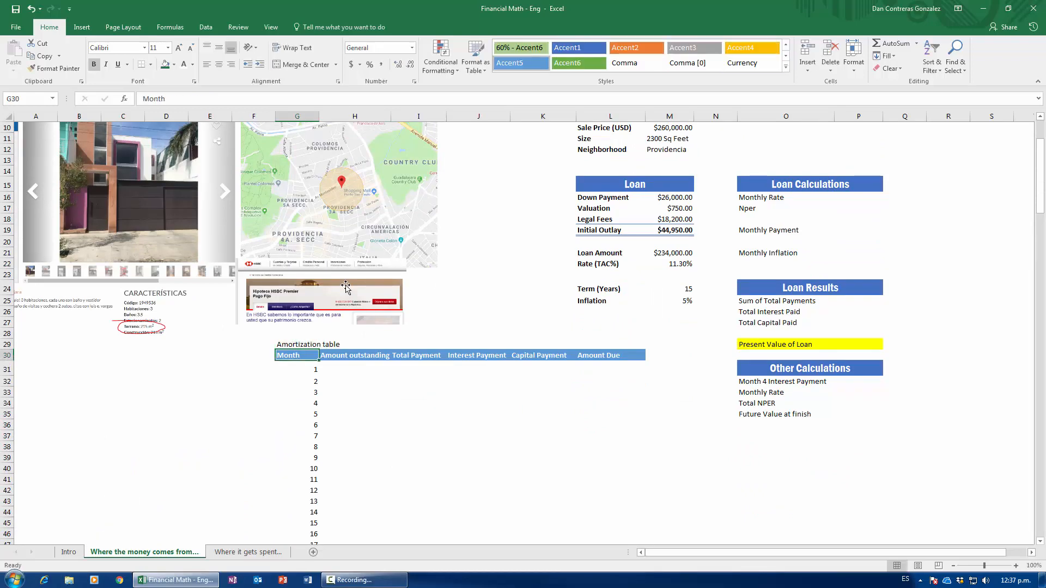
Step: Calculate the Monthly Rate in P16 by dividing the annual loan rate by 12 with =M22/12, and check it against the annual rate
scroll(302, 483, down, 20)
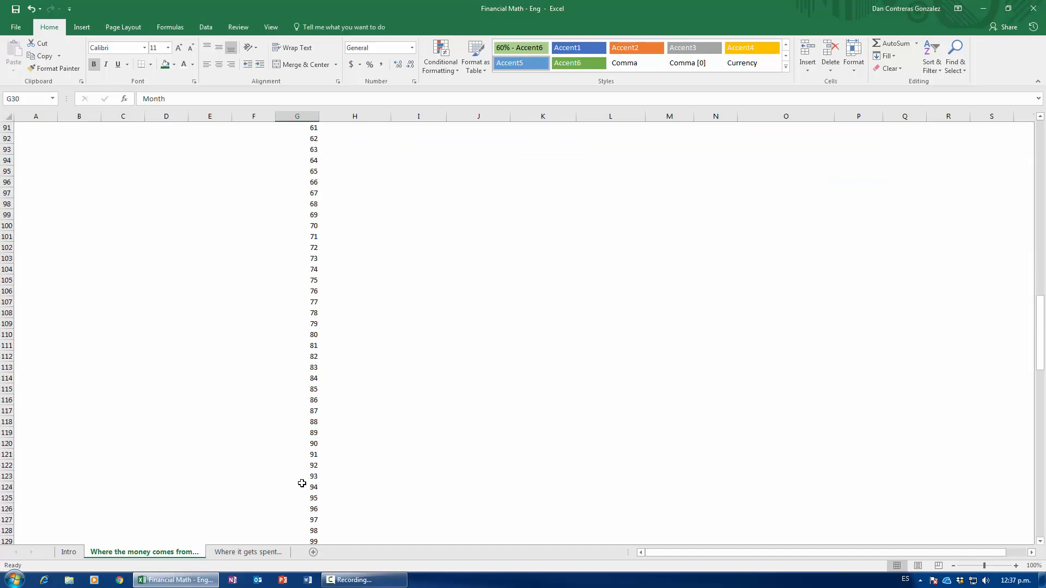
scroll(302, 483, up, 20)
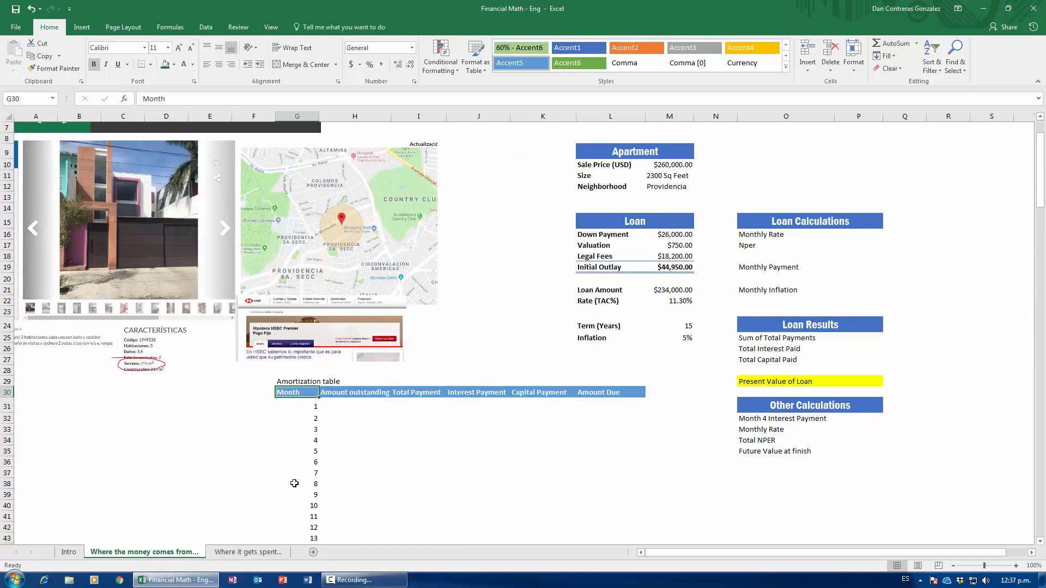
click(854, 239)
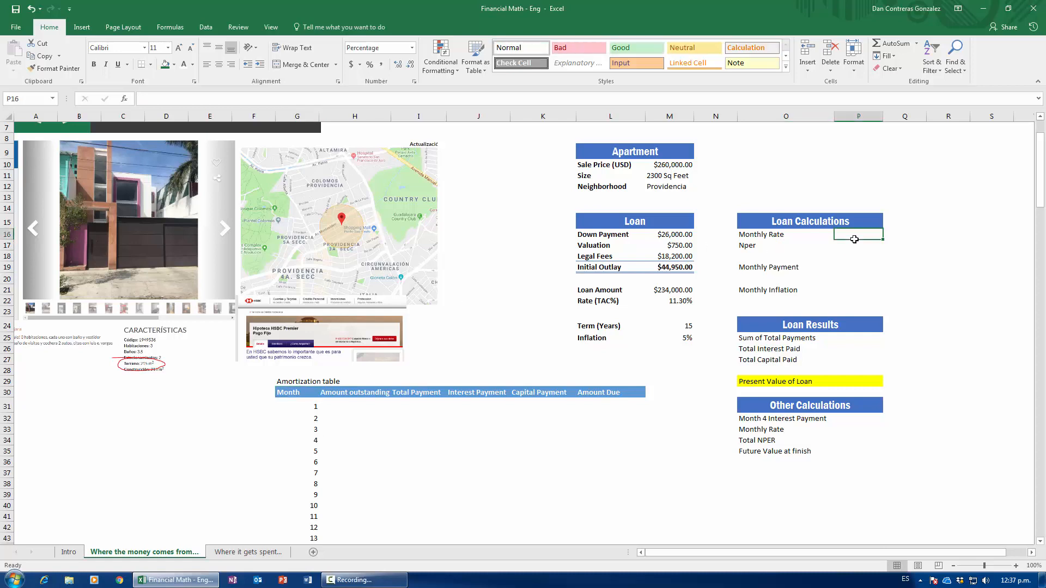
click(659, 238)
click(851, 236)
click(685, 300)
click(863, 235)
text(=)
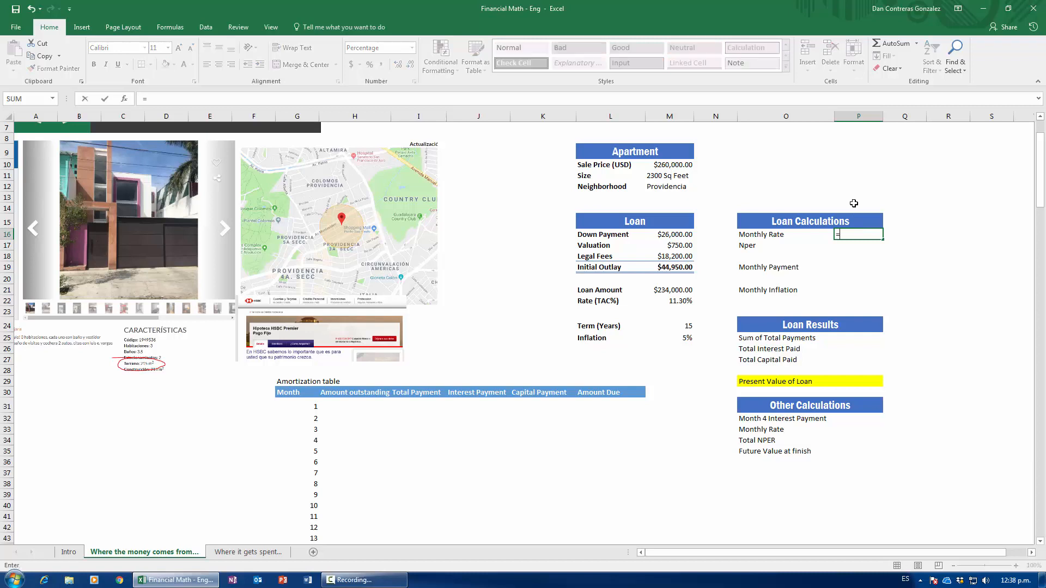
click(671, 301)
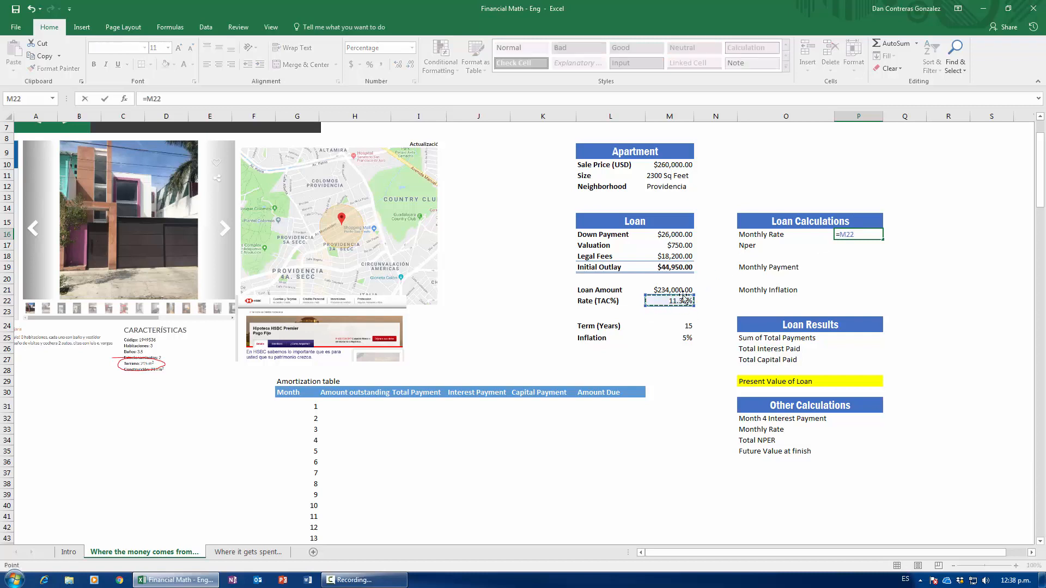
text(/12)
key(Return)
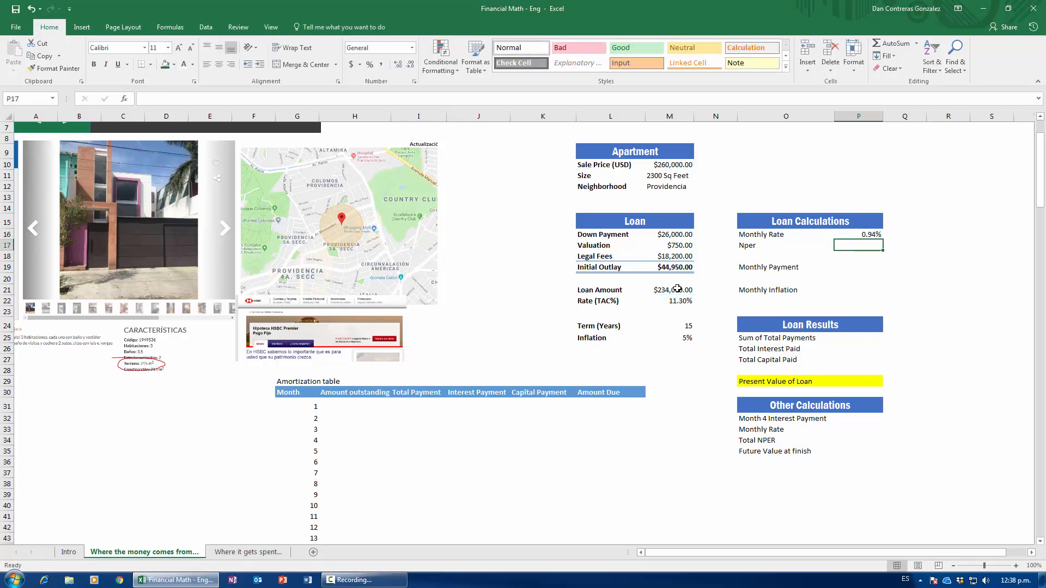
key(Up)
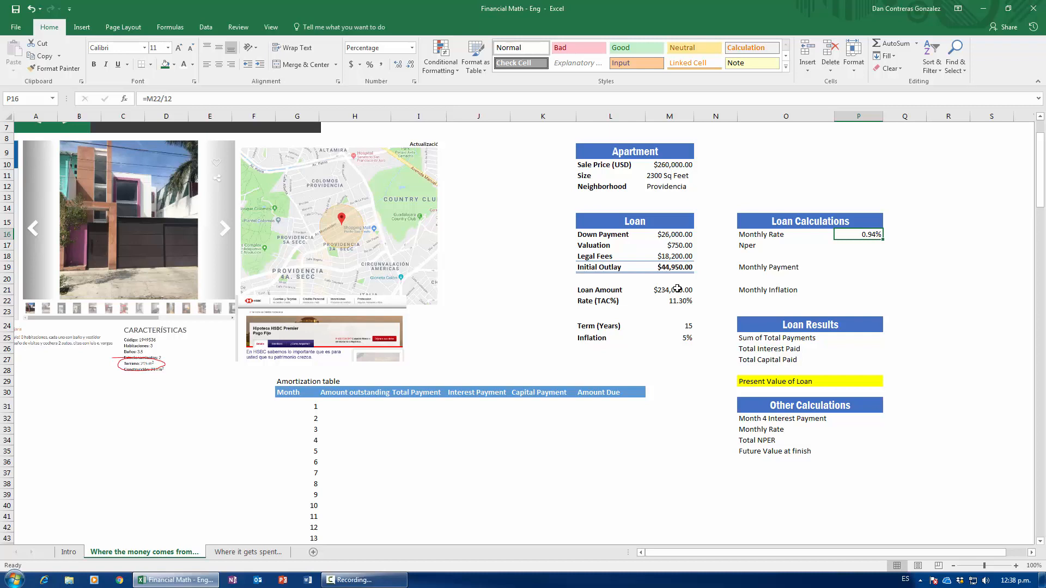
click(673, 300)
click(860, 236)
Step: Calculate Nper in P17 by converting the loan term from years to months with =M24*12
click(857, 246)
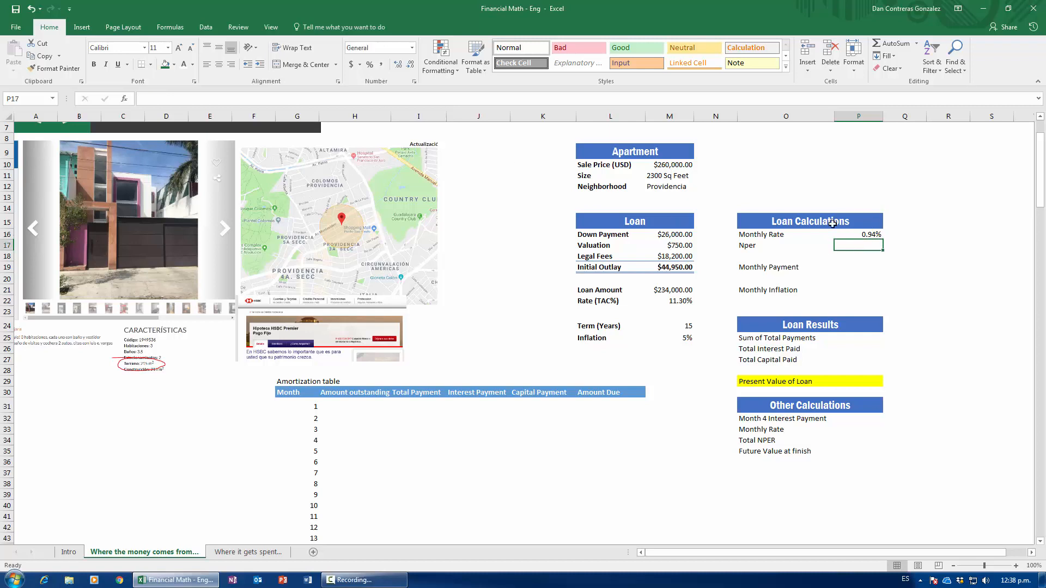
click(606, 324)
click(681, 324)
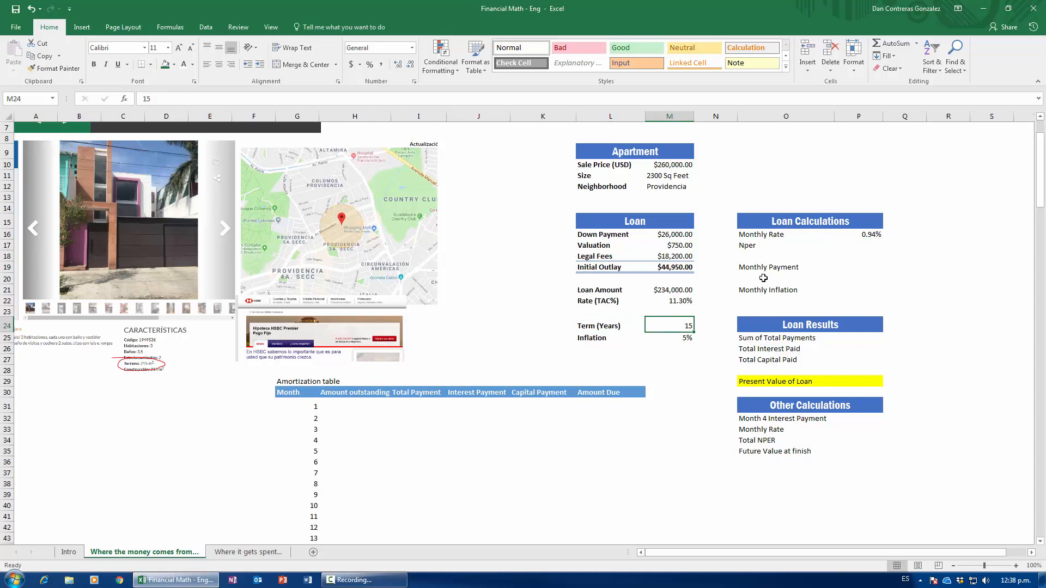
click(869, 245)
text(=)
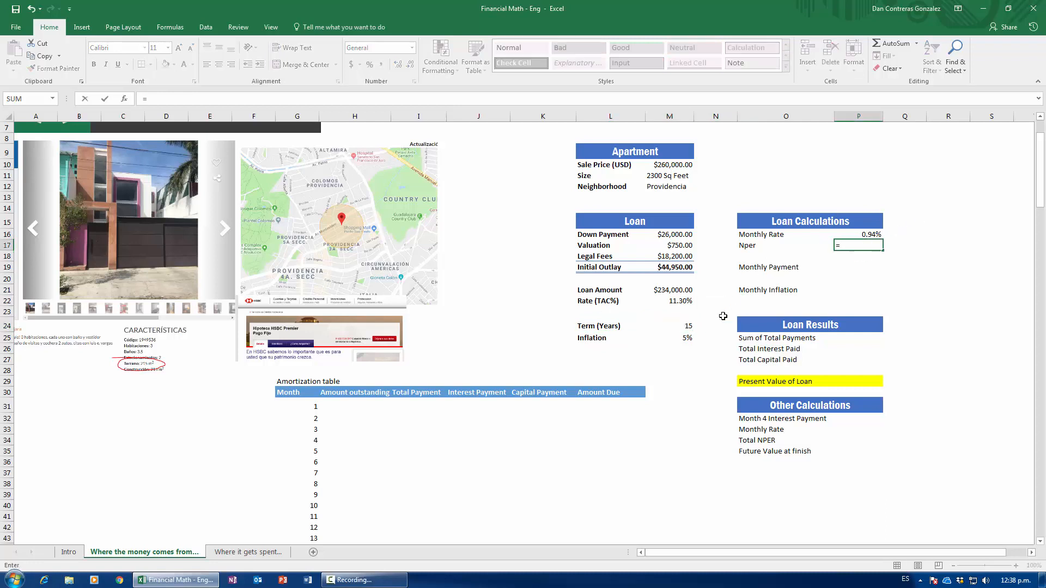
click(684, 326)
text(*12)
key(Return)
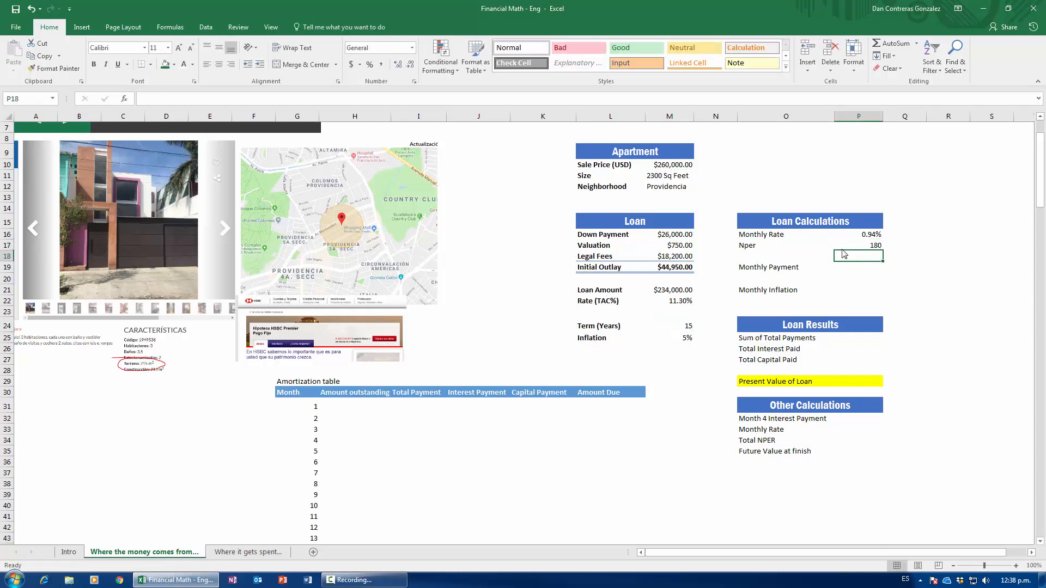
Step: Start a PMT formula in the Monthly Payment cell P19 and open its function arguments, keeping the loan calculations uncovered
key(Down)
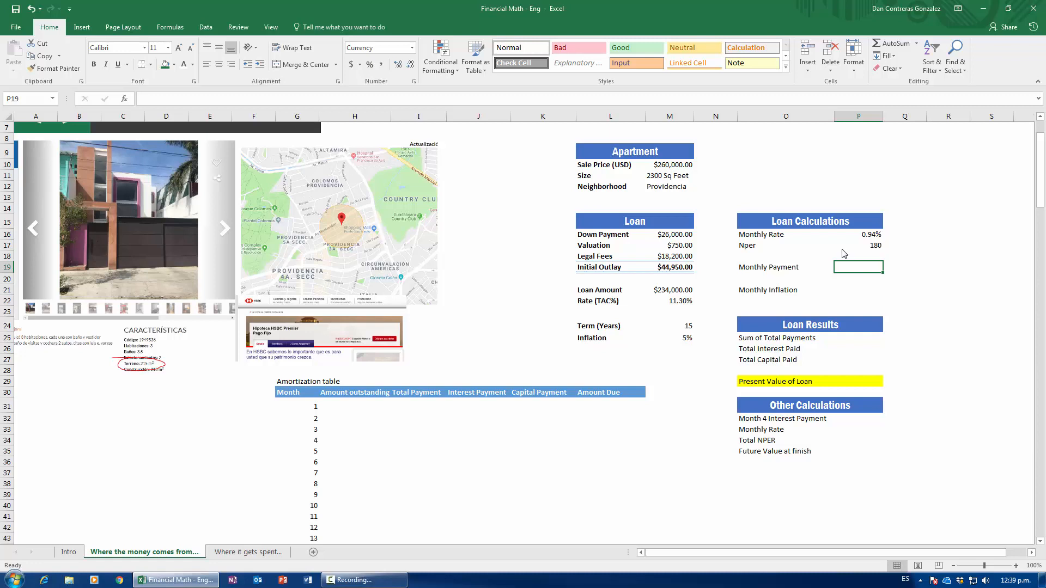
text(=)
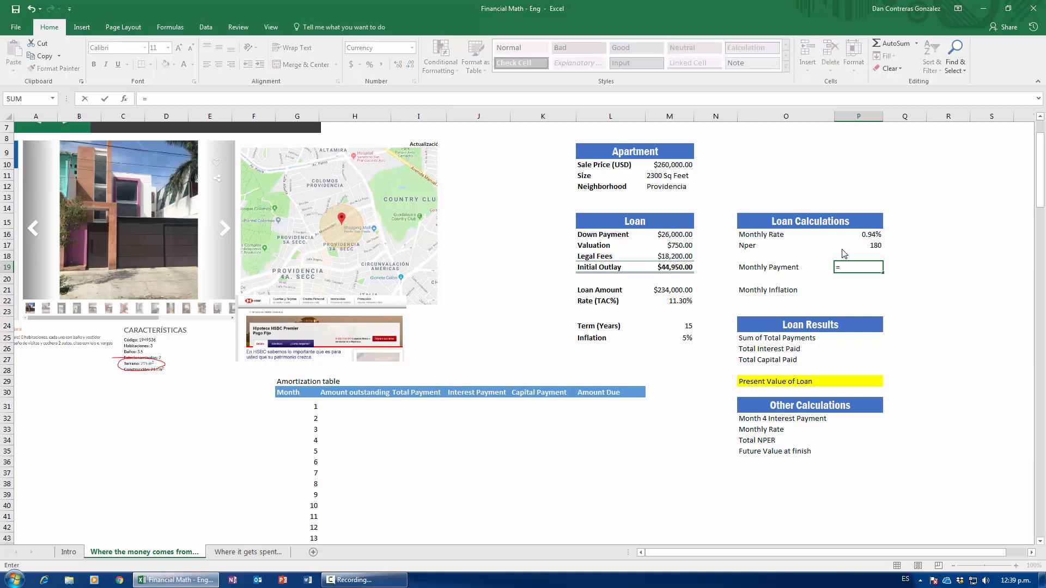
text(pmt()
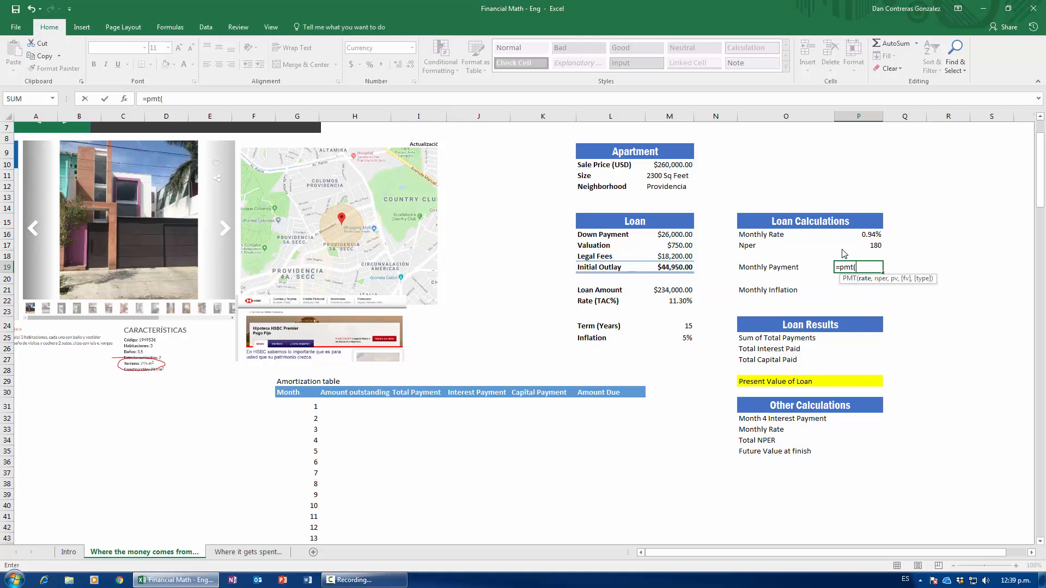
click(125, 100)
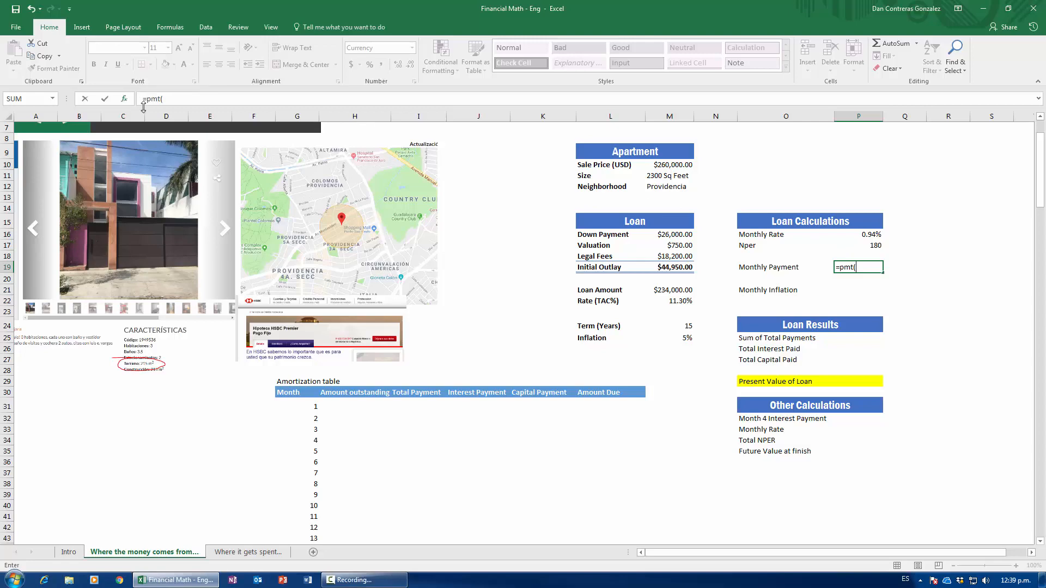
drag(466, 207, 457, 362)
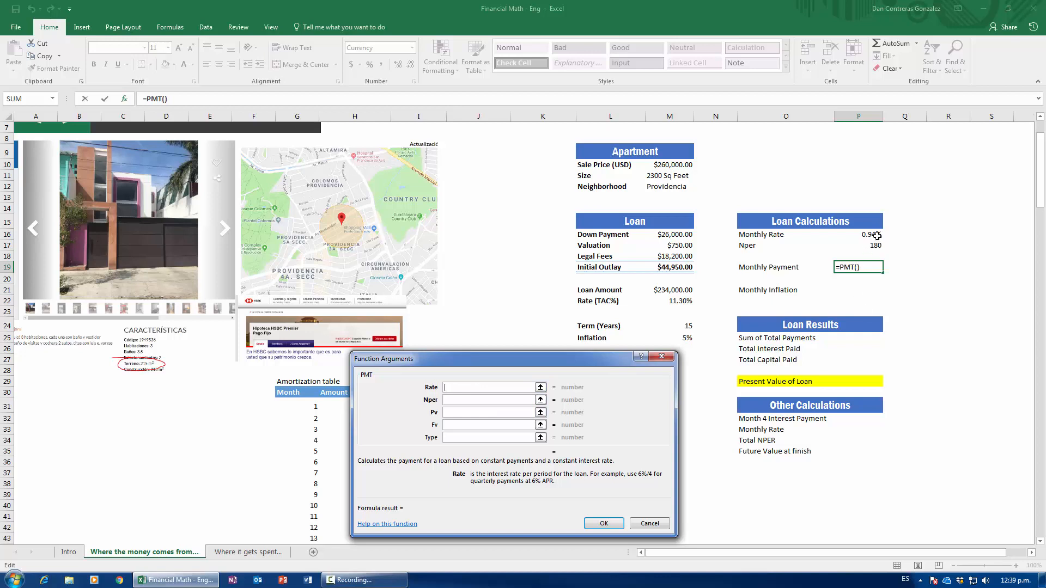
Step: Complete the Monthly Payment formula with rate P16, Nper P17 and present value M21, and check it against the loan amount
click(876, 235)
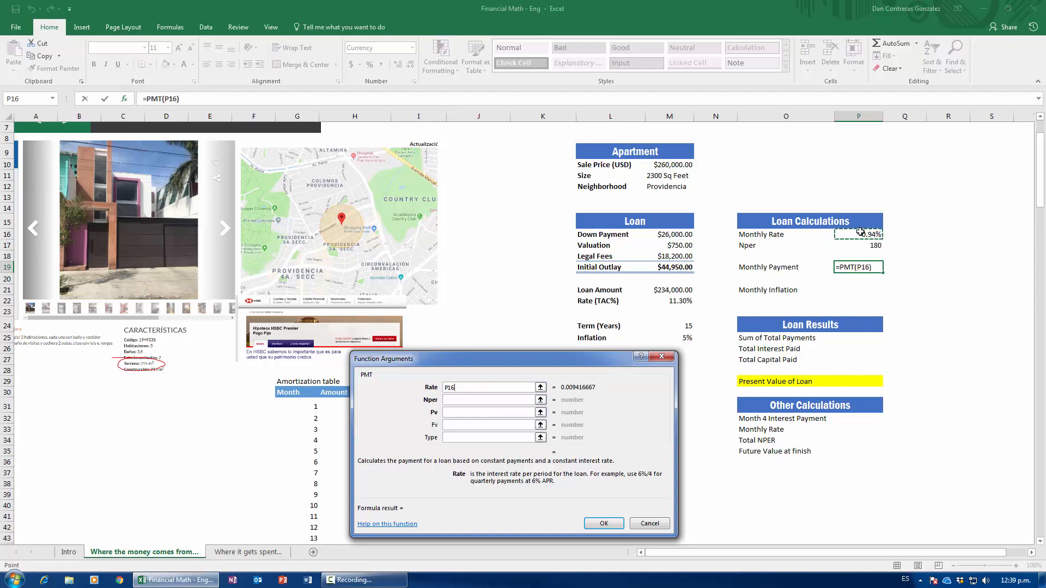
click(479, 399)
click(874, 243)
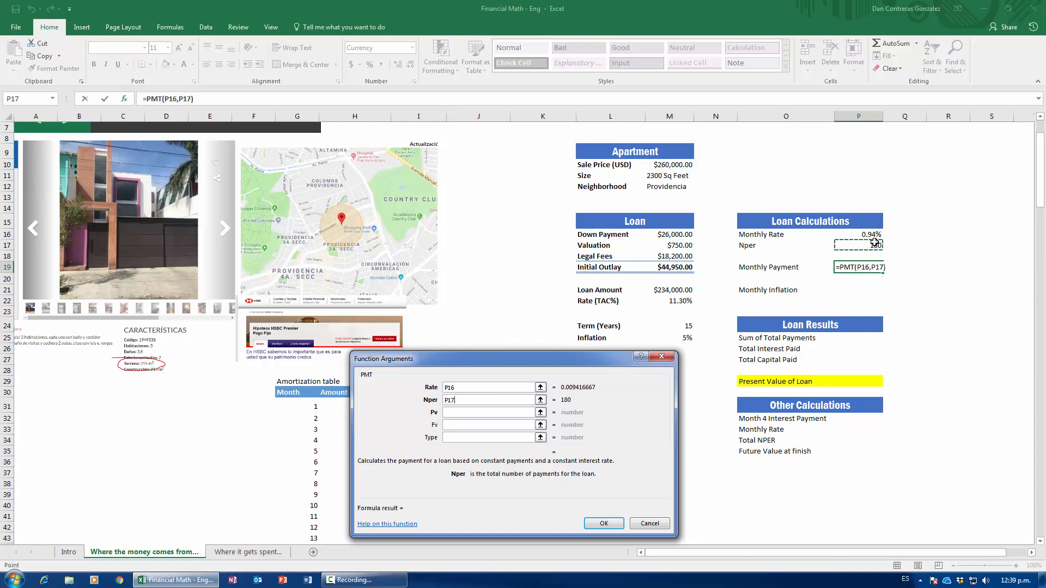
key(Tab)
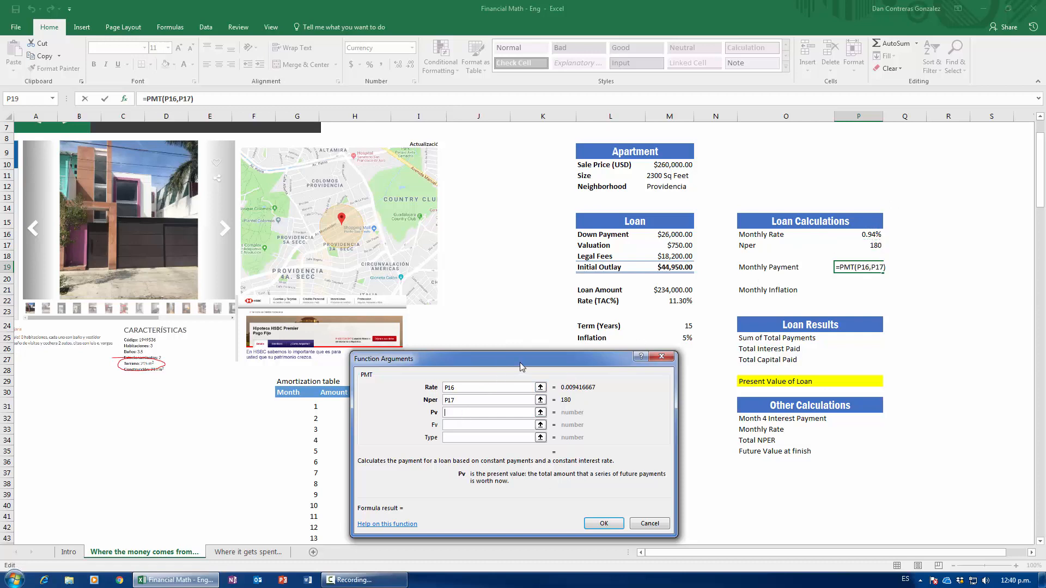
drag(520, 360, 353, 277)
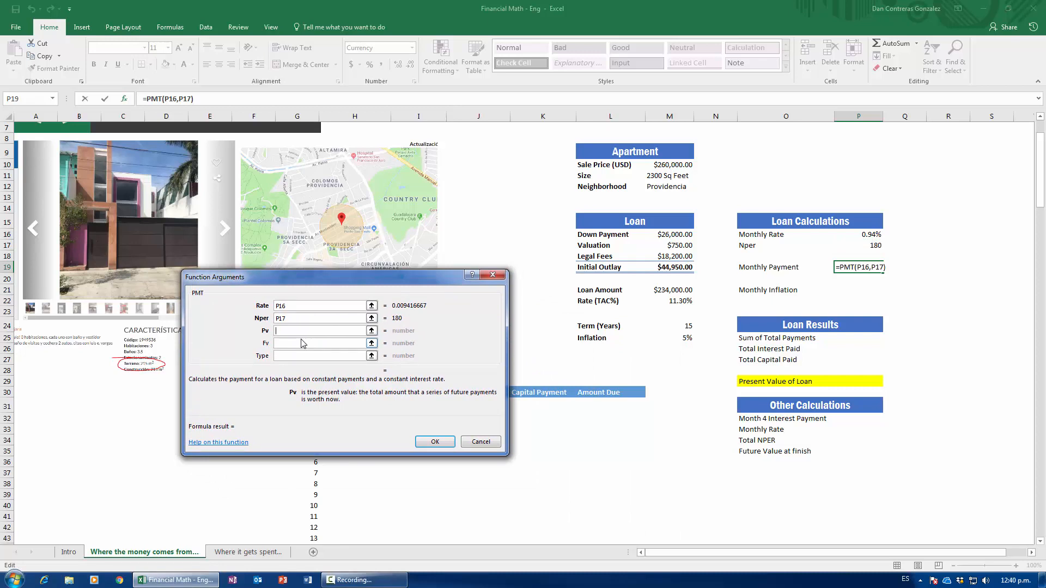
click(676, 289)
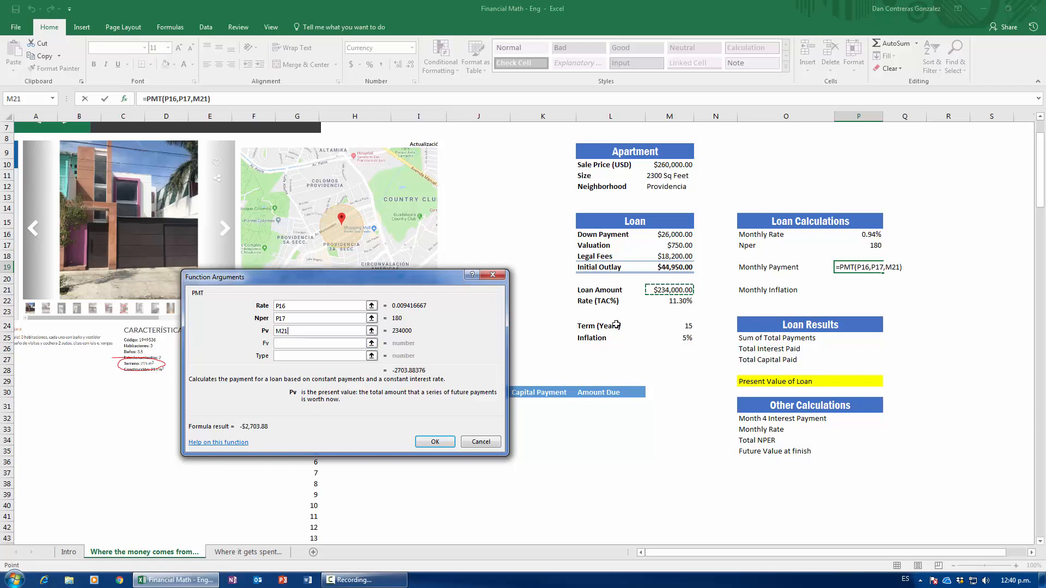
click(436, 442)
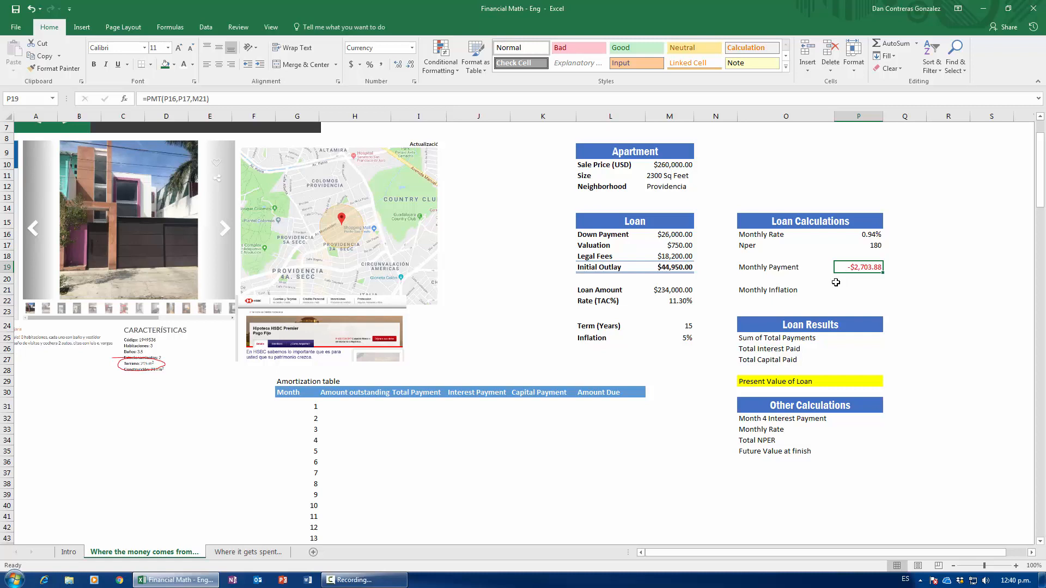
click(669, 291)
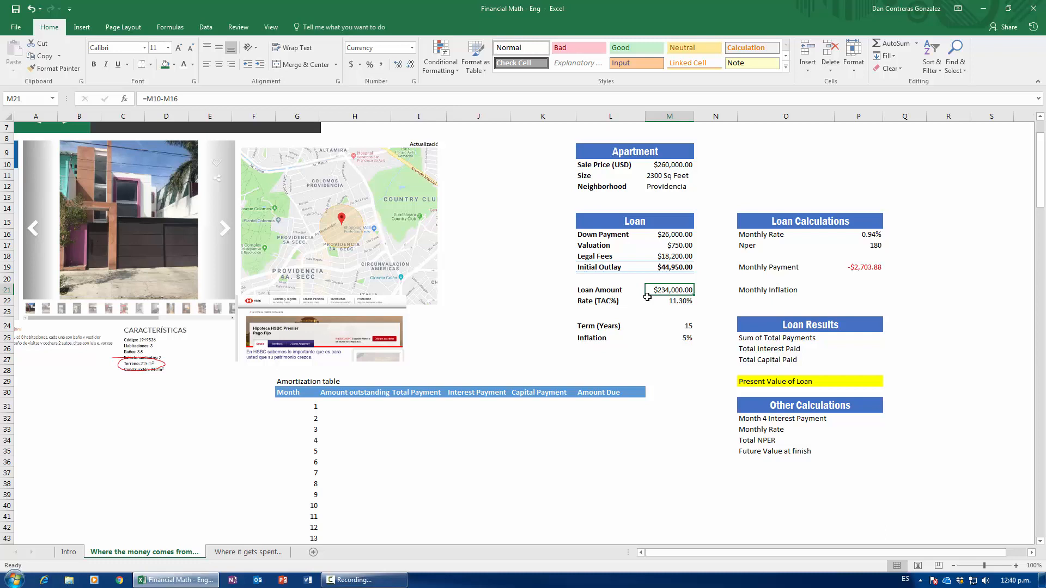
click(872, 268)
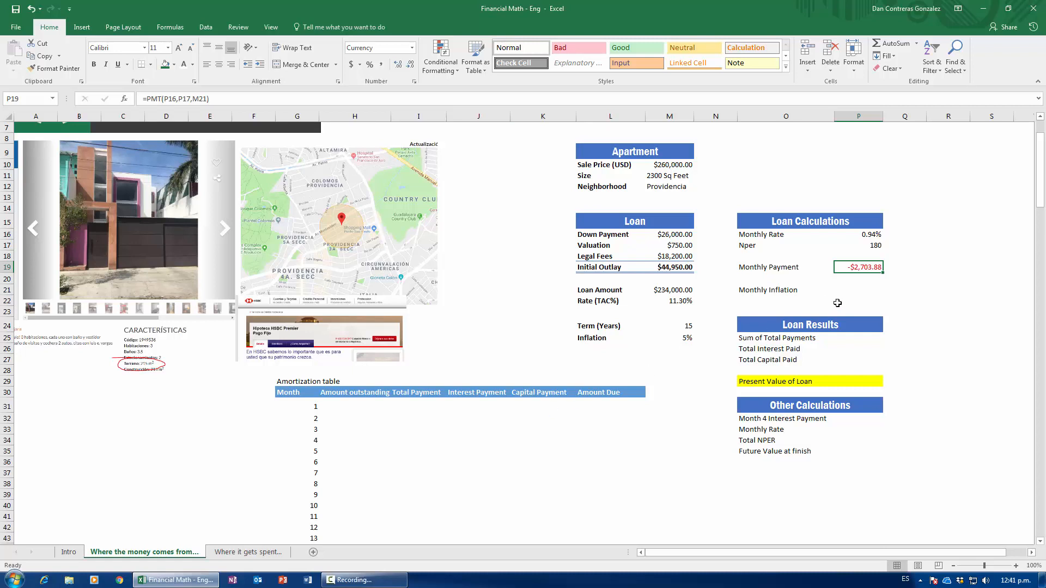
Step: Format the Monthly Inflation cell P21 as a percentage and calculate it with =M25/12
click(858, 289)
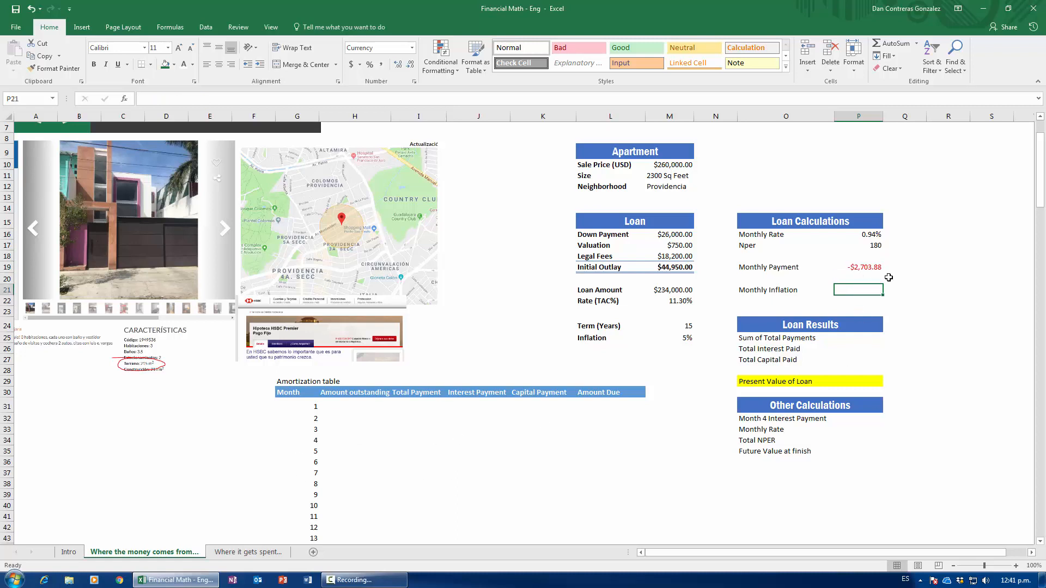
key(ctrl+shift+5)
text(=)
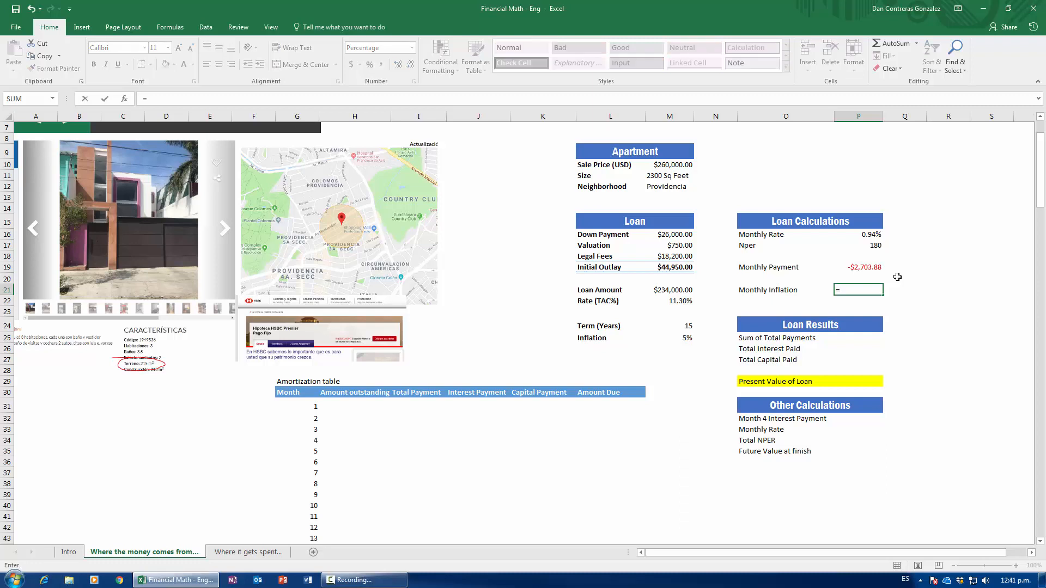
click(682, 339)
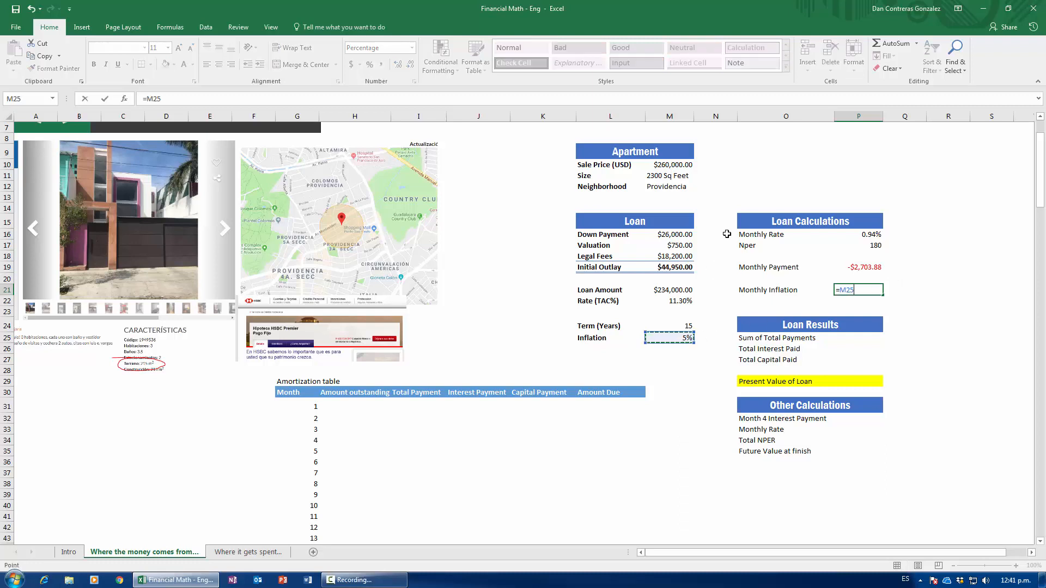
text(/12)
key(Return)
click(875, 289)
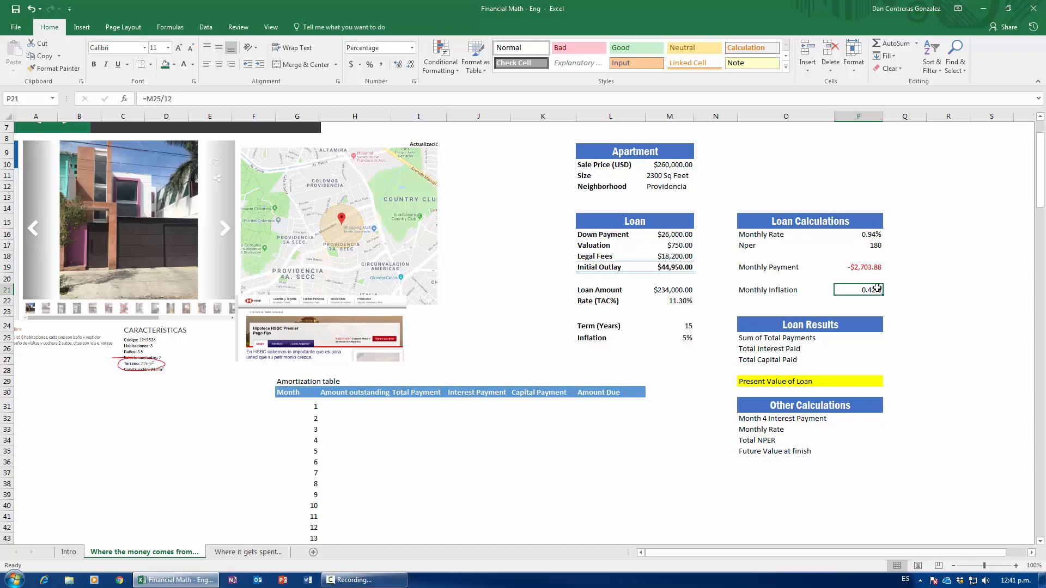
Step: Review the amortization table's header row and widen column H to fit the "Amount outstanding" header
scroll(645, 466, down, 2)
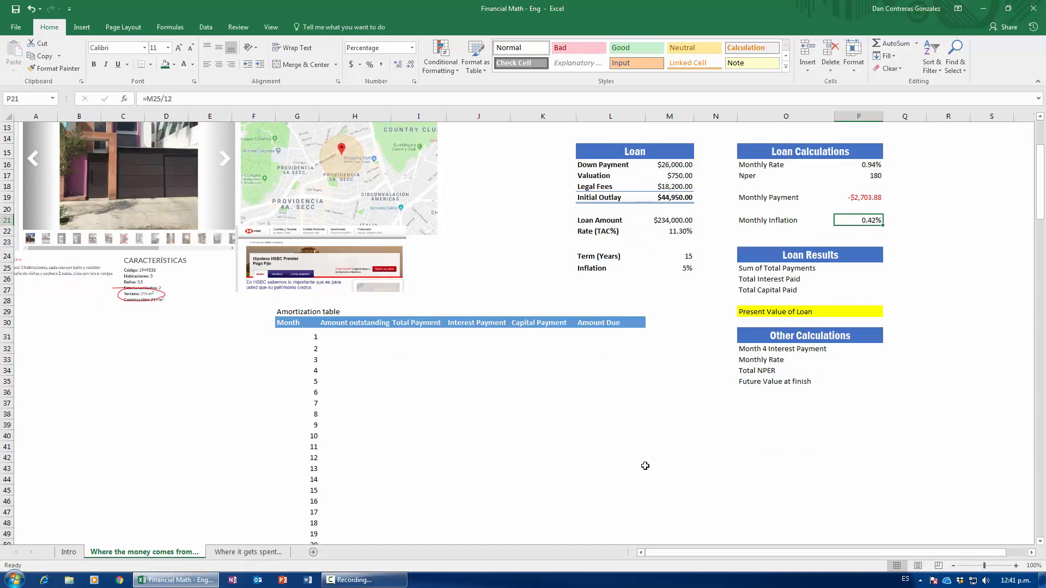
scroll(645, 465, up, 4)
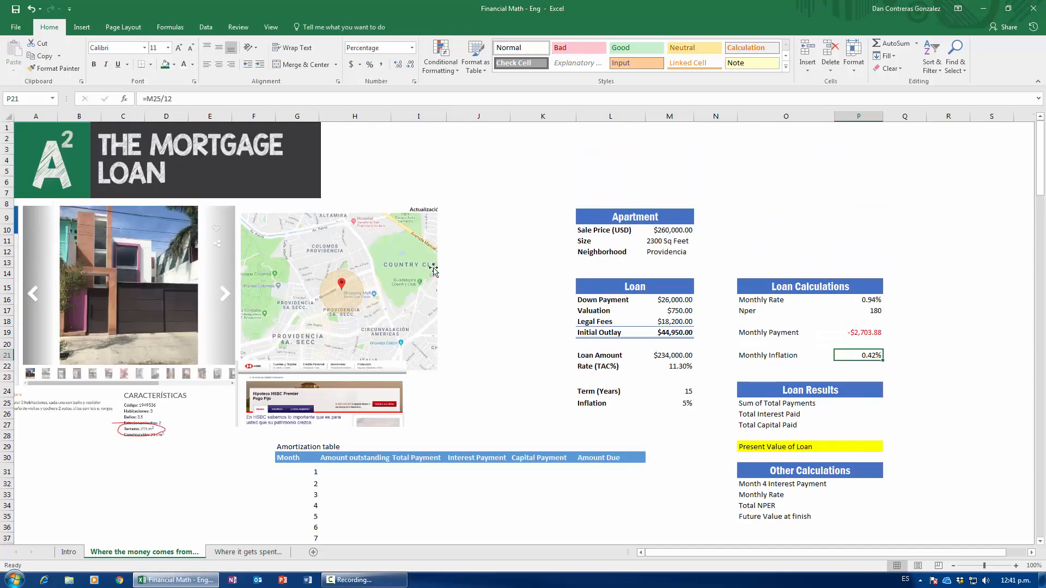
scroll(506, 481, down, 4)
scroll(506, 481, up, 3)
scroll(506, 481, up, 1)
scroll(506, 479, down, 2)
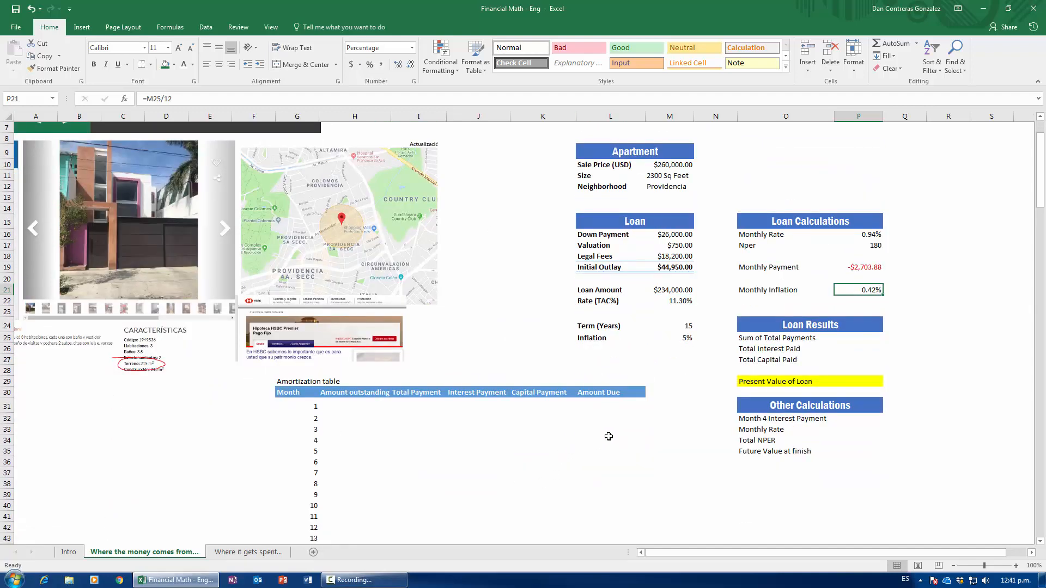
click(311, 408)
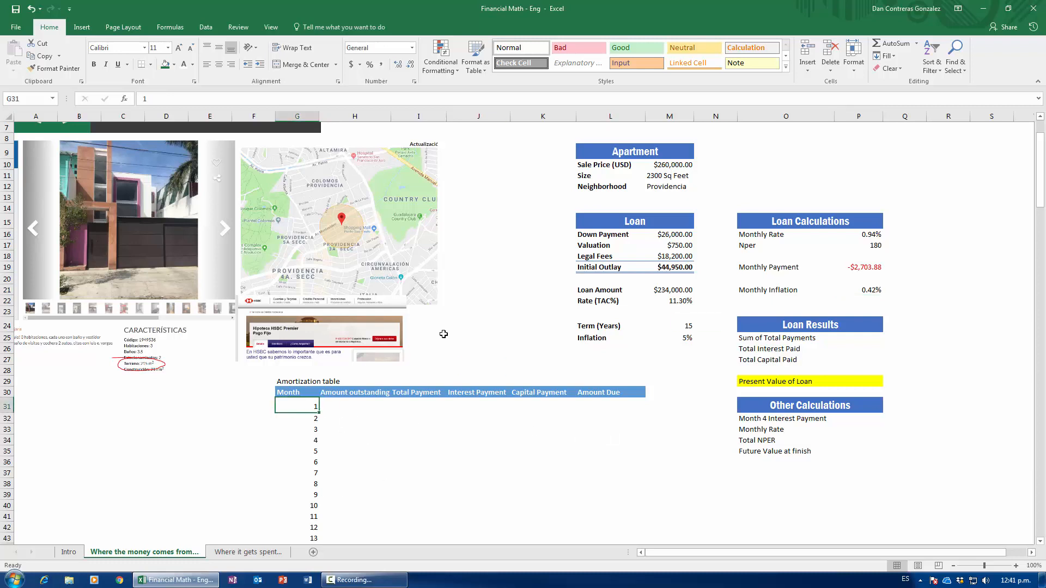
drag(291, 392, 610, 393)
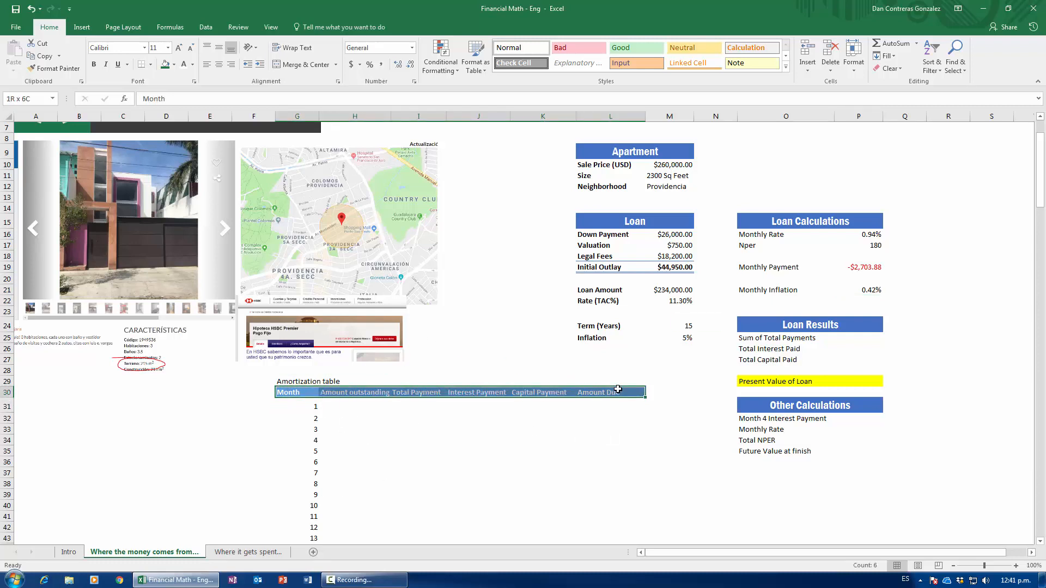
drag(390, 116, 407, 116)
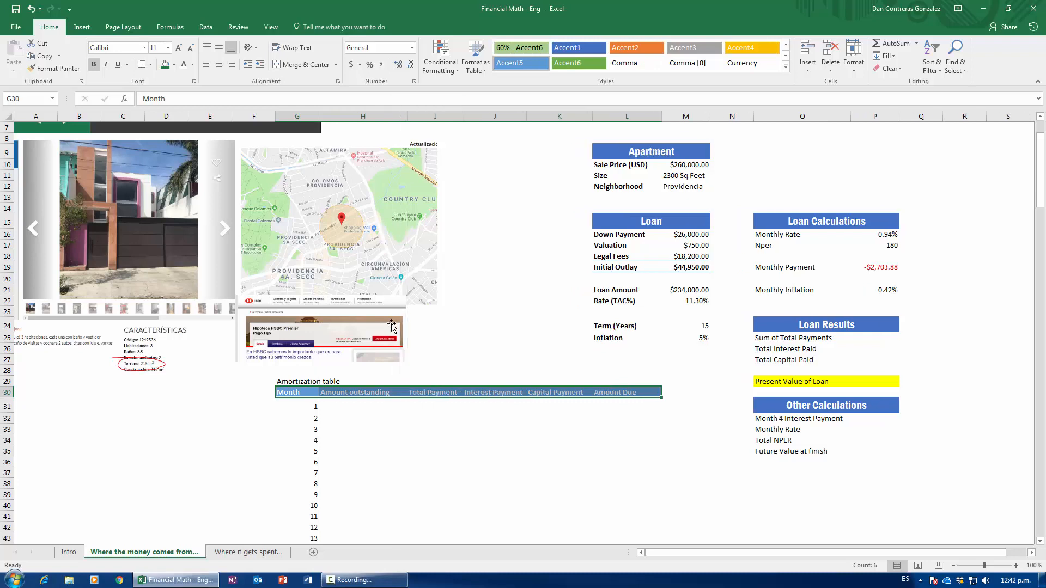
Step: Go through the amortization table's Total Payment, Interest Payment, Capital Payment and Amount Due headers
click(425, 394)
click(493, 394)
click(555, 393)
click(605, 393)
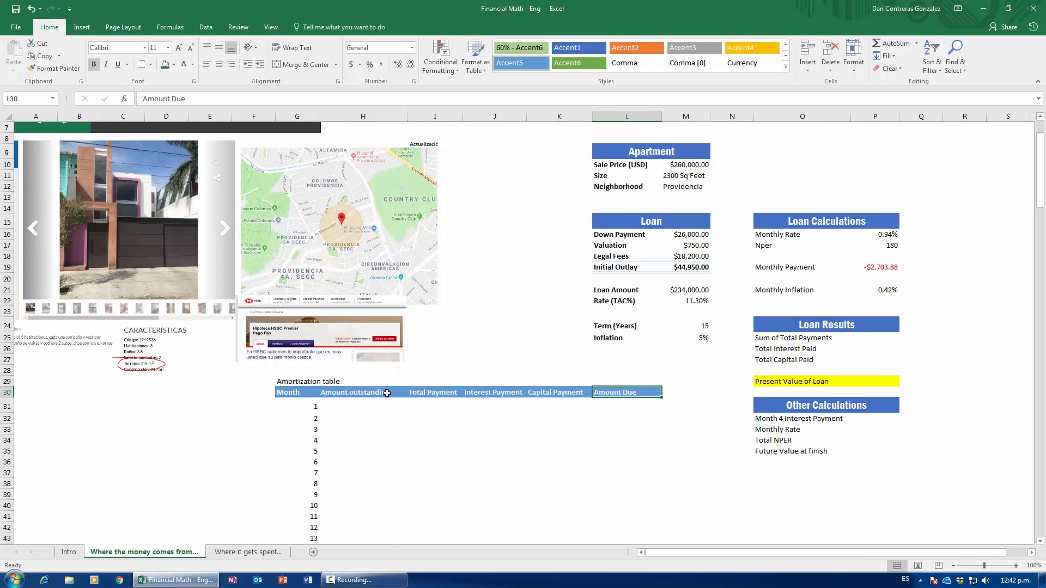
Step: Check how far the amortization table's Month column runs, from month 1 to its last period
click(295, 407)
key(ctrl+Down)
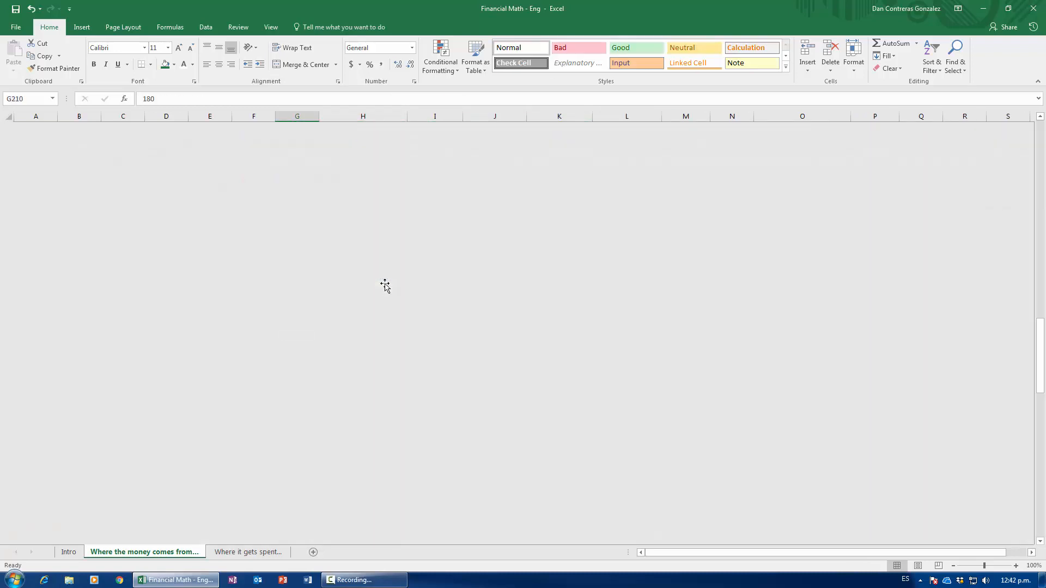
key(ctrl+Up)
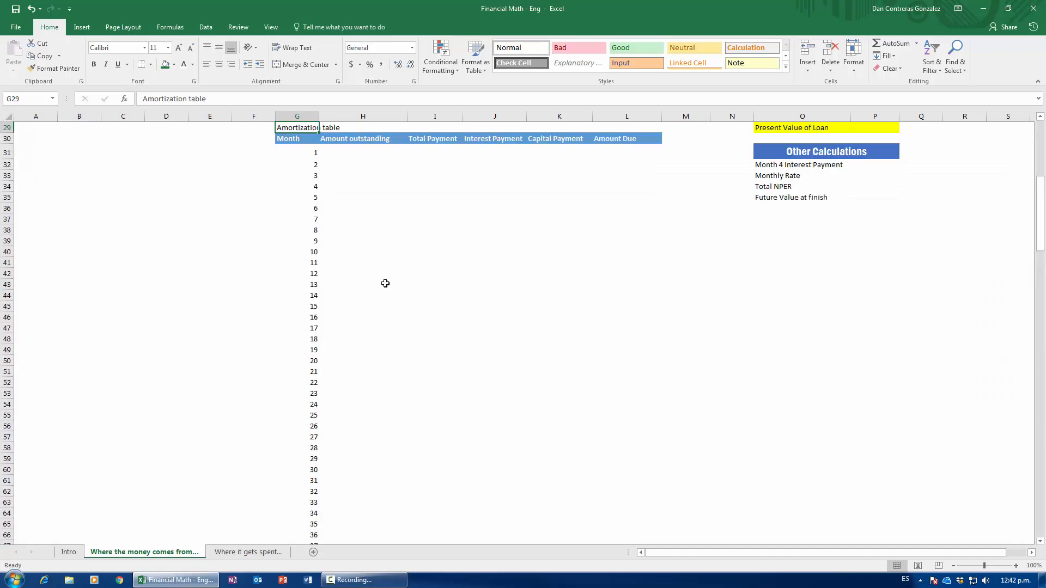
scroll(385, 286, up, 9)
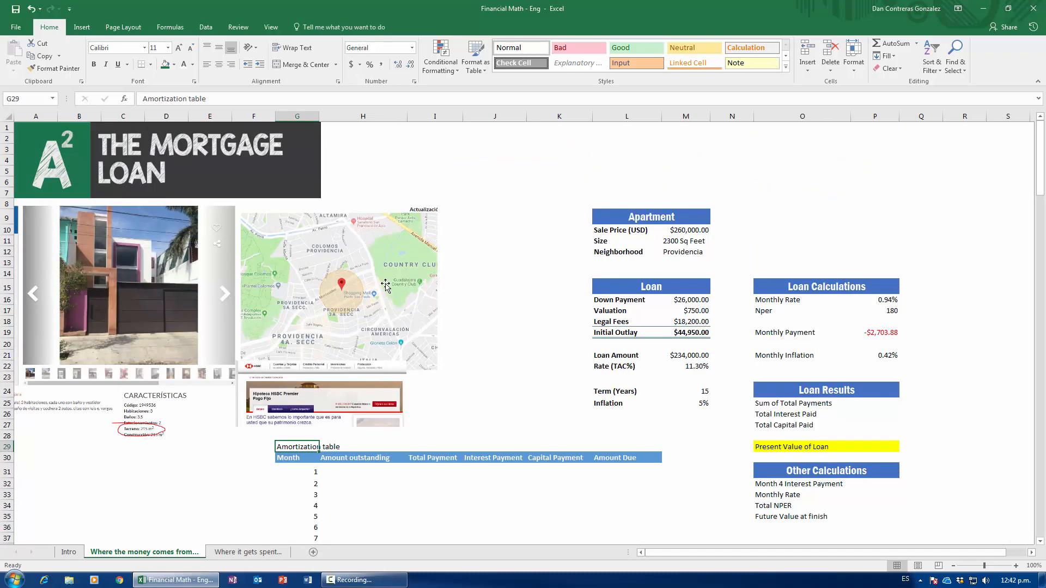
Step: Link the month 1 Amount outstanding cell H31 to the loan amount with =M21
click(356, 474)
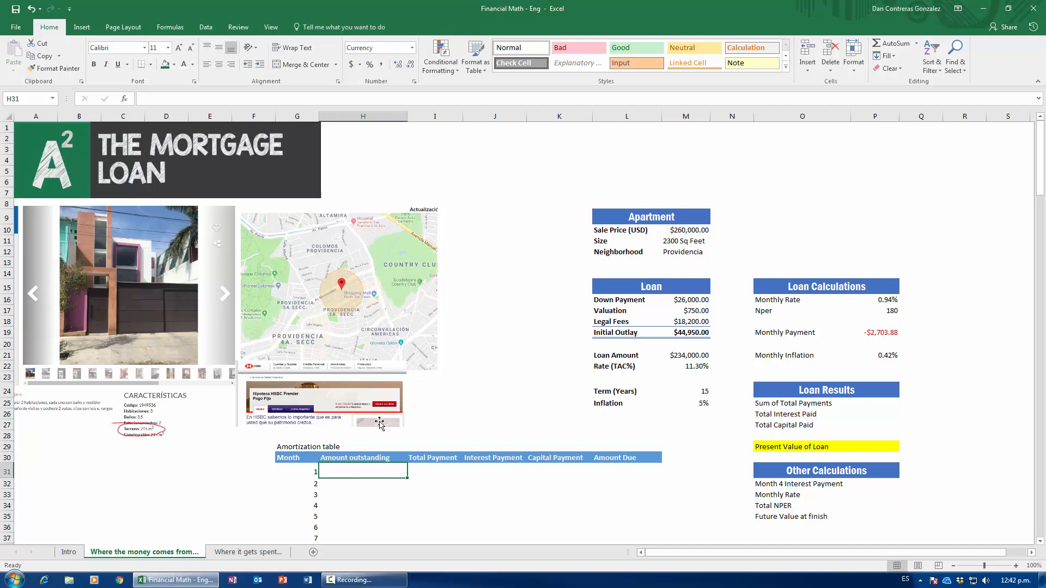
text(=)
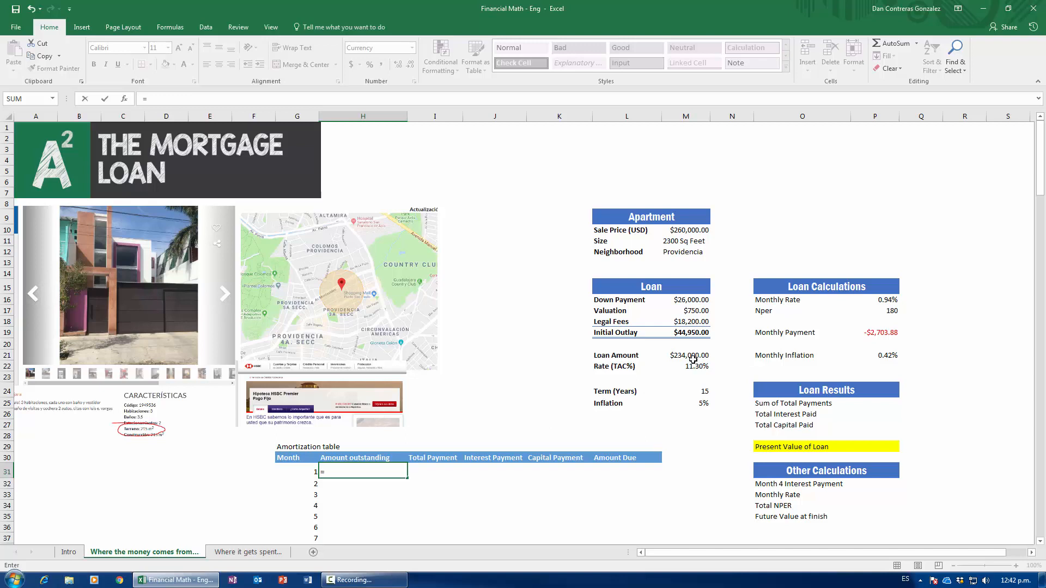
key(Return)
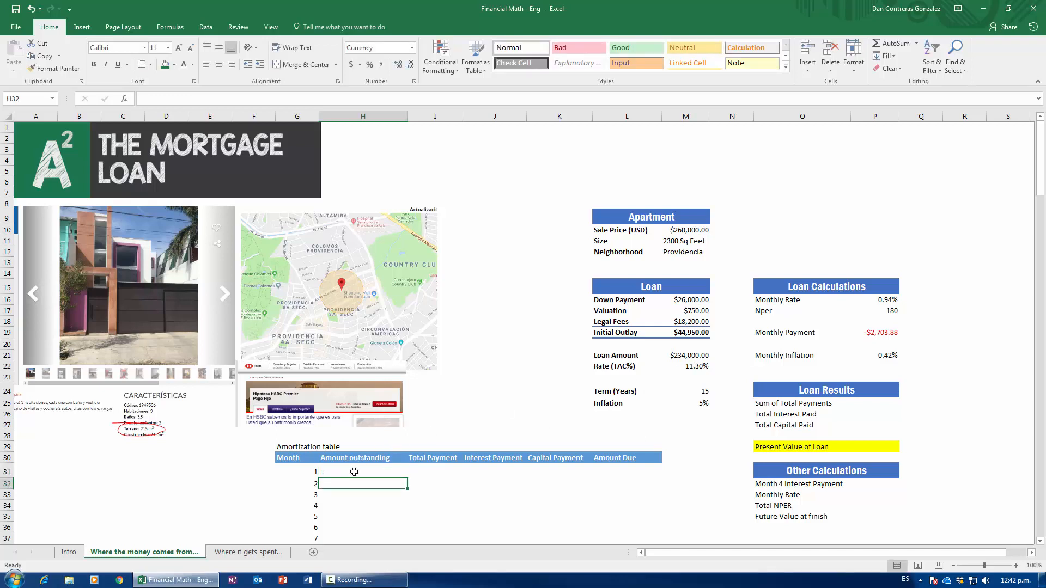
click(354, 472)
text(=)
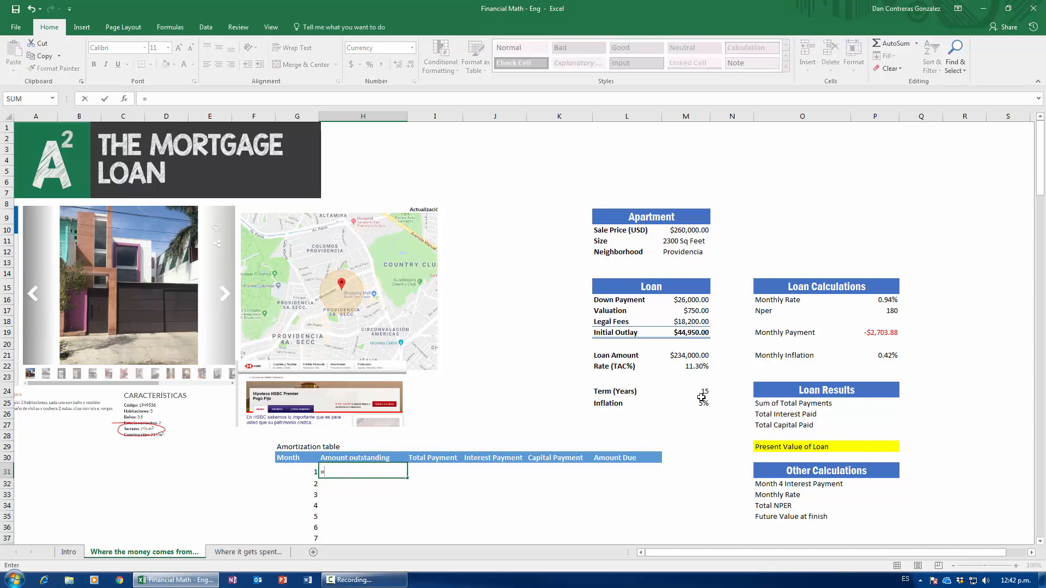
click(678, 358)
key(Return)
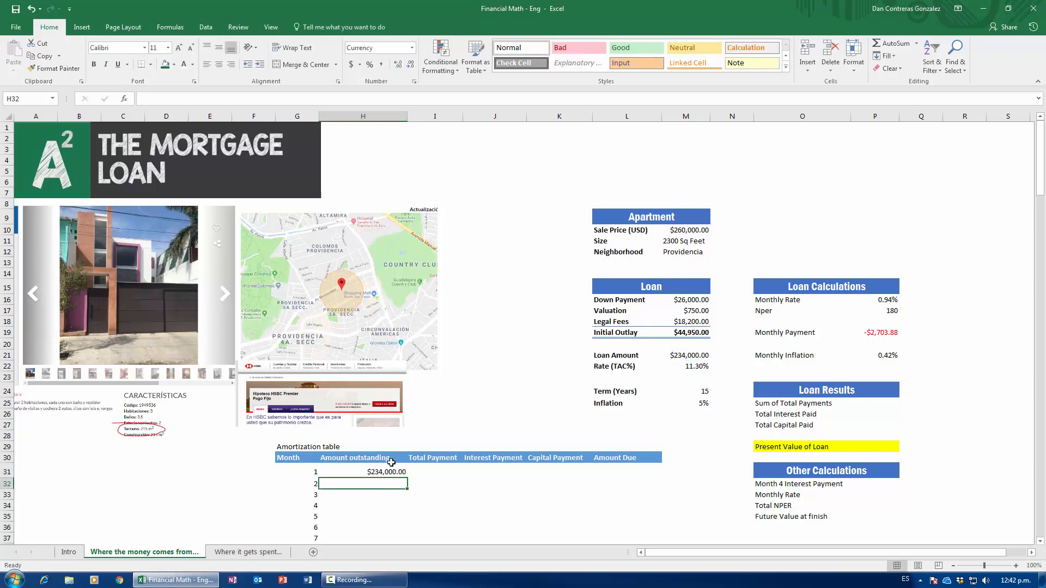
Step: Link the month 1 Total Payment cell I31 to the calculated monthly payment with =P19
click(443, 471)
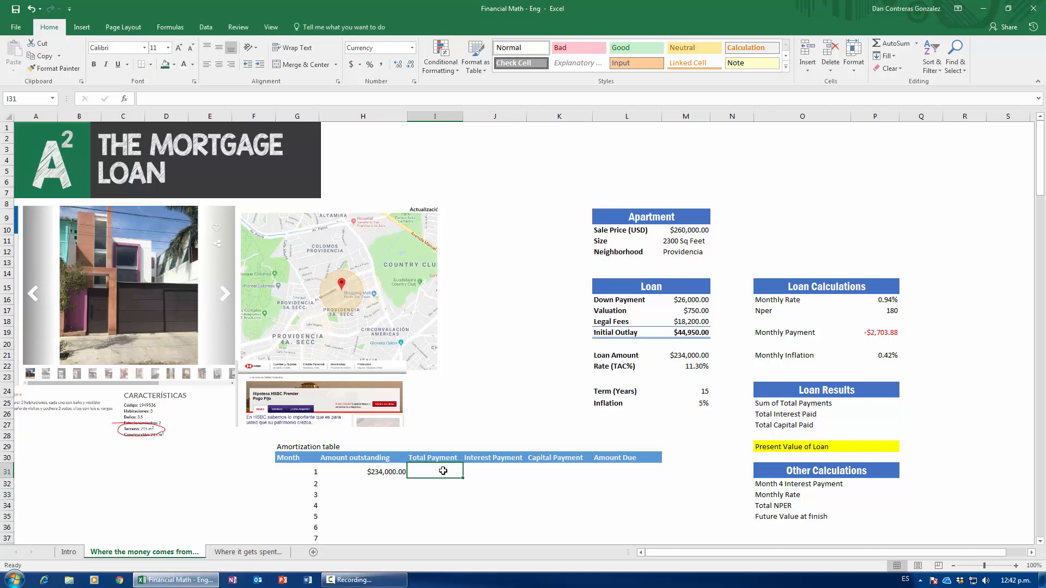
text(=)
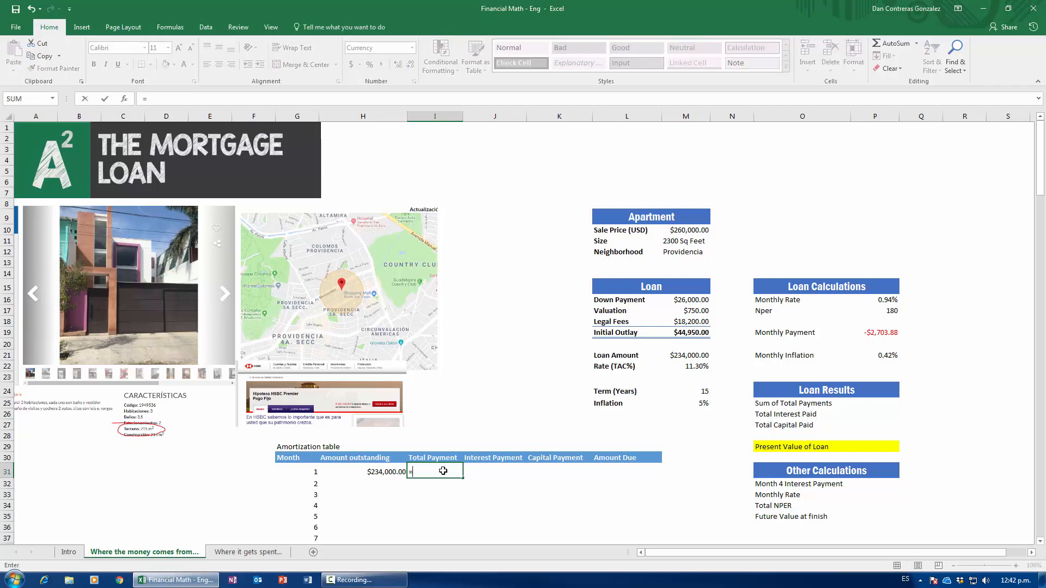
click(885, 334)
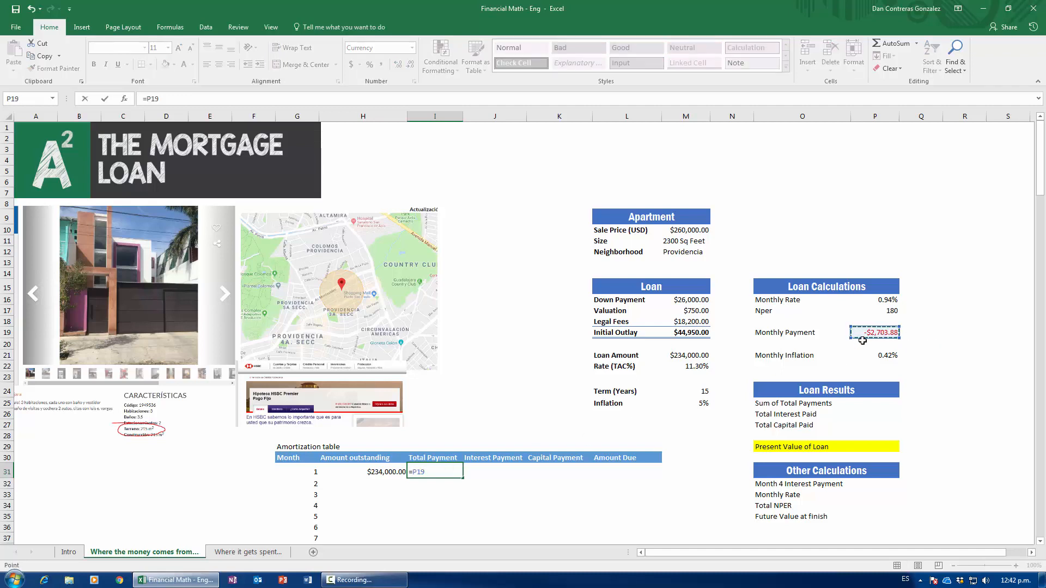
key(Return)
key(Up)
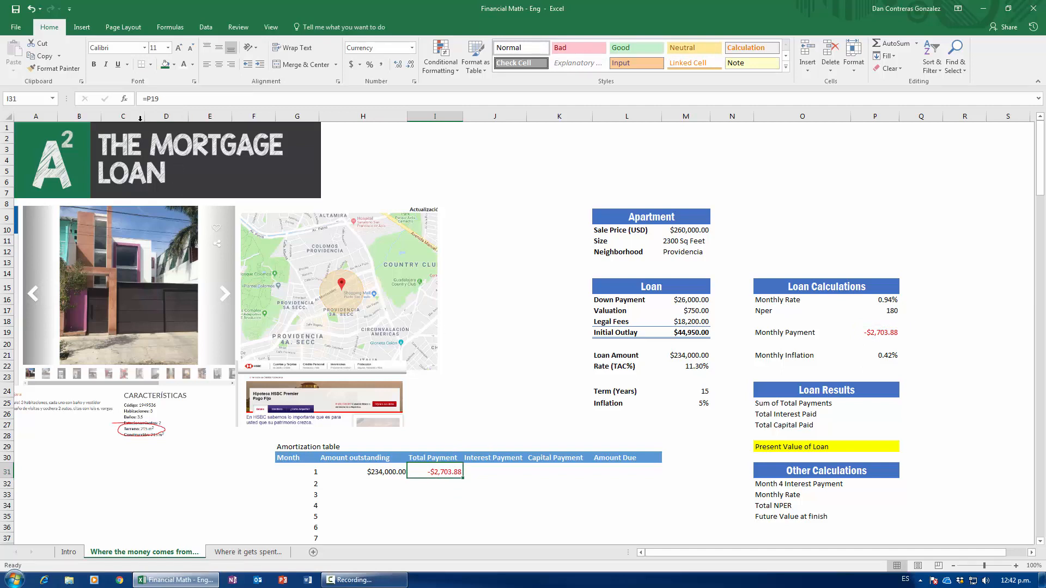
Step: Reverse the sign of the month 1 Total Payment by changing its formula to =P19*-1
click(143, 99)
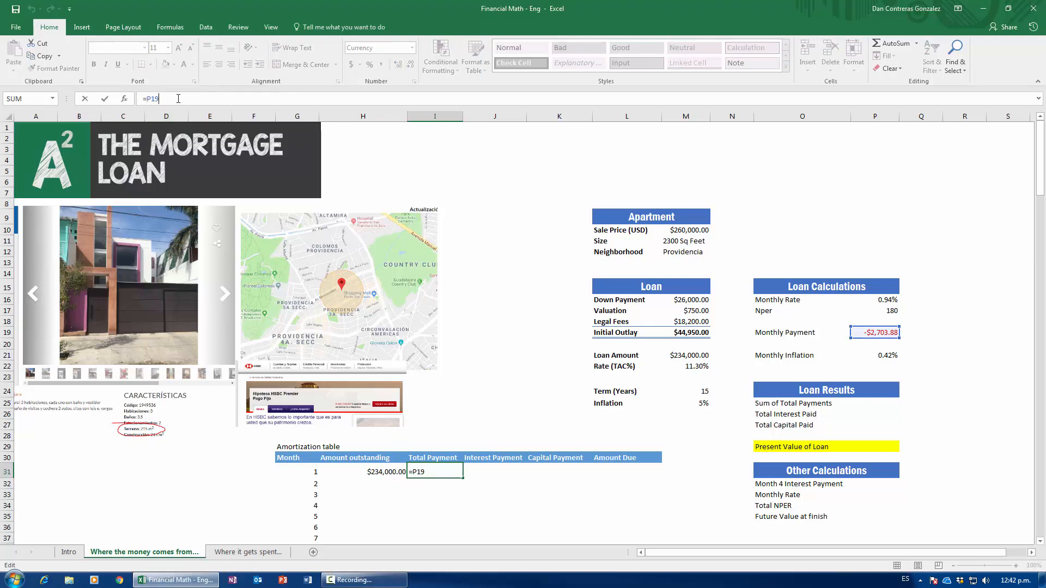
text(*-1)
key(Return)
click(460, 472)
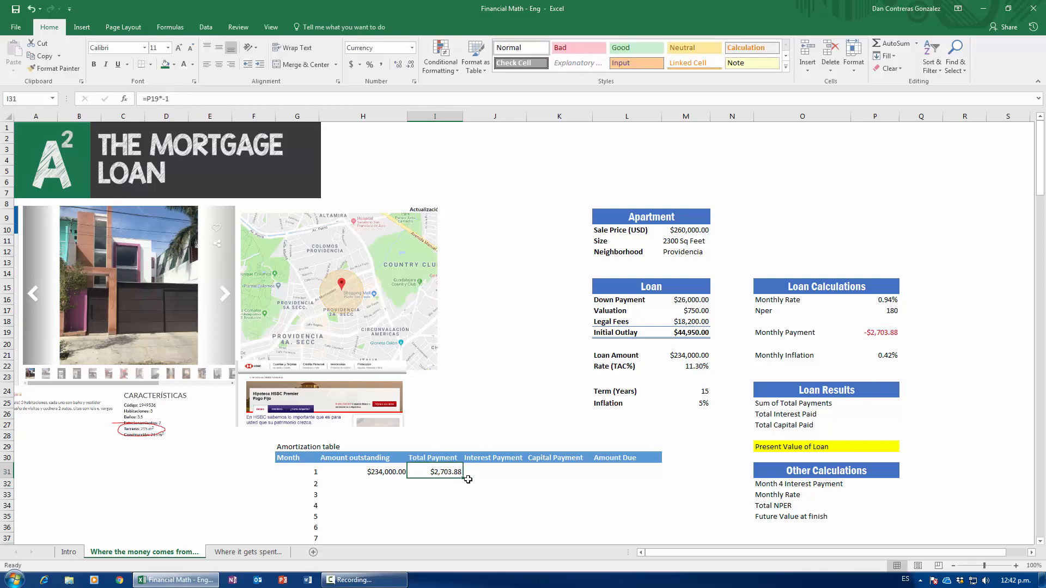
key(F2)
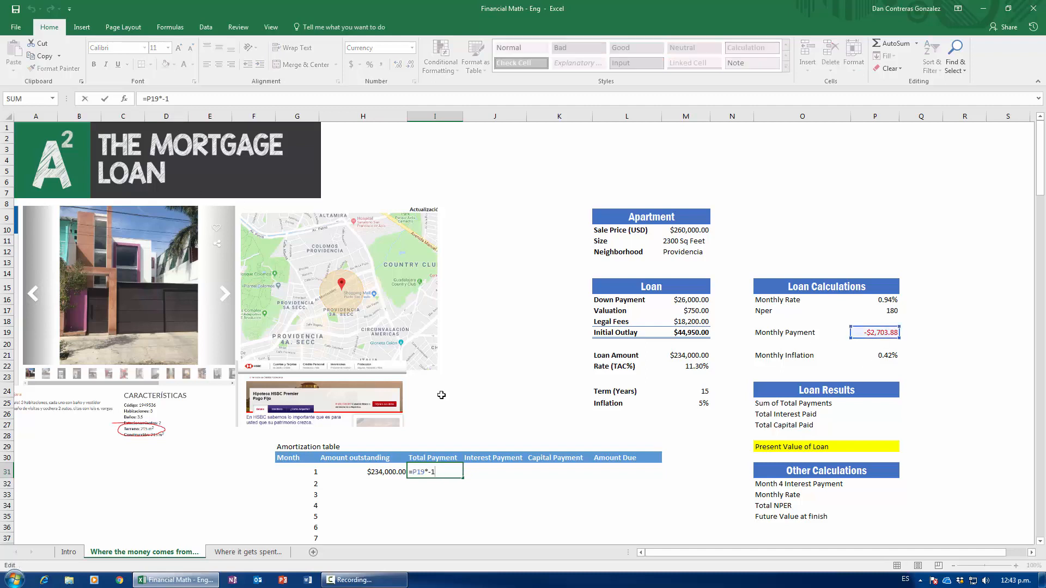
key(Escape)
Step: Calculate the month 1 Interest Payment in J31 as amount outstanding times monthly rate, =H31*P16
click(500, 472)
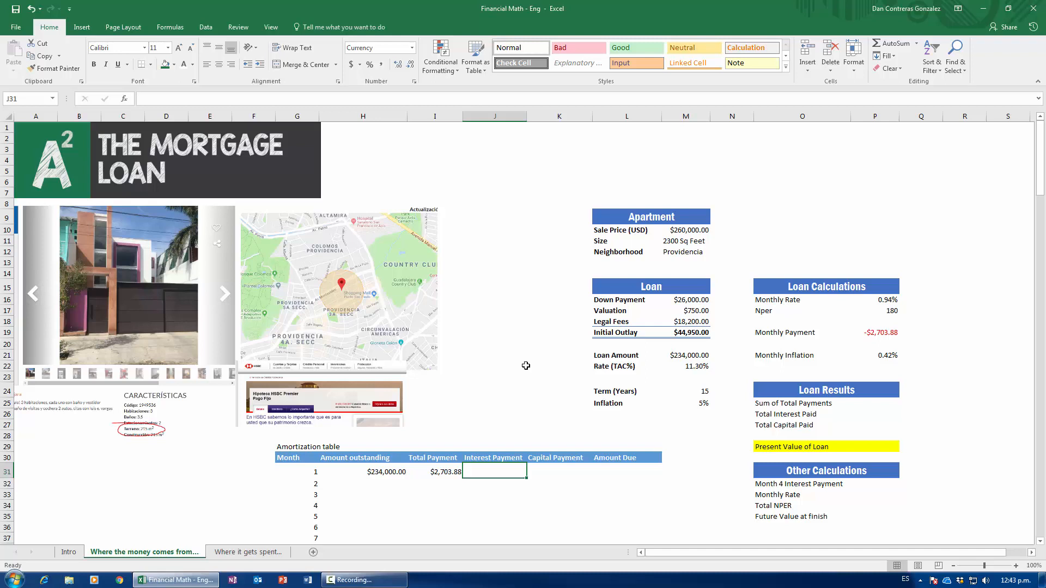
text(=)
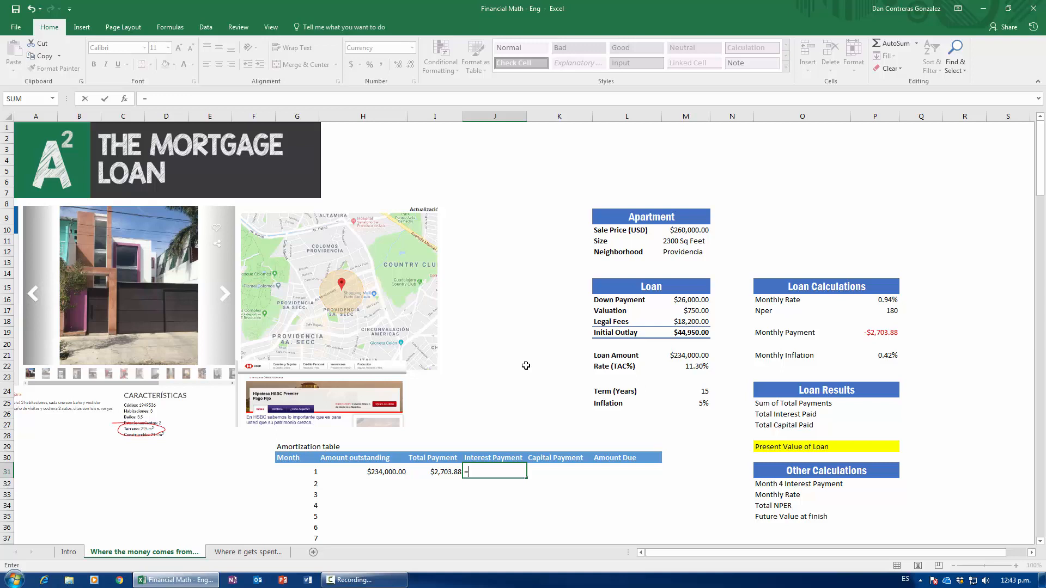
key(Left)
key(Left)
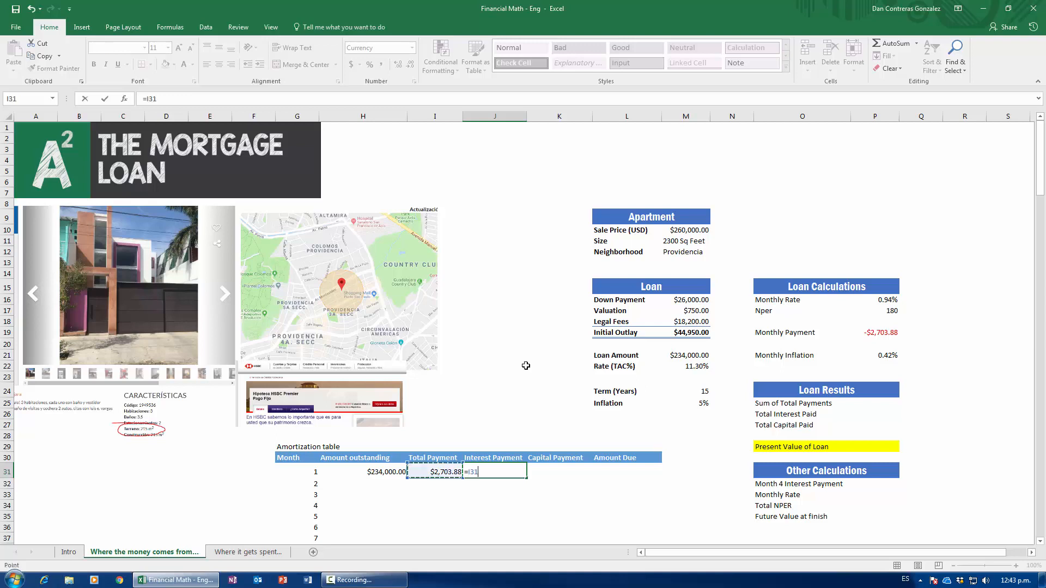
text(*)
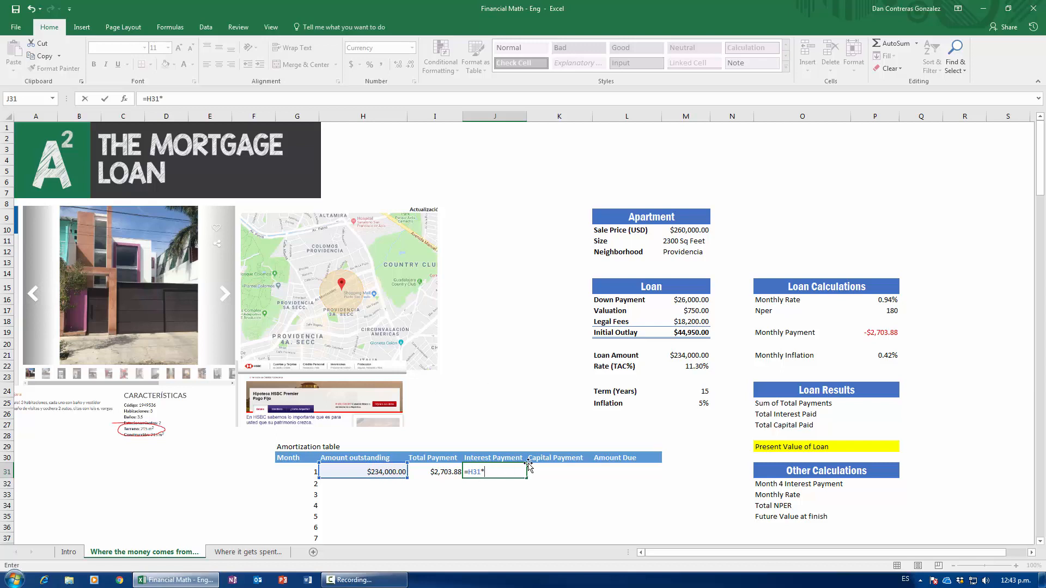
click(886, 303)
key(Return)
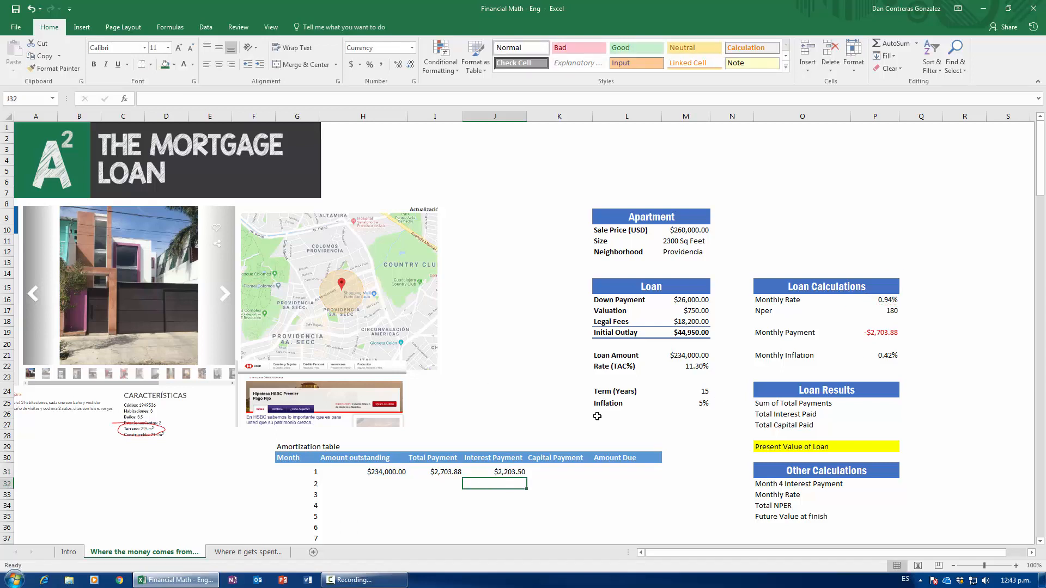
click(492, 472)
Step: Calculate the month 1 Capital Payment in K31 as total payment minus interest payment, =I31-J31
click(554, 472)
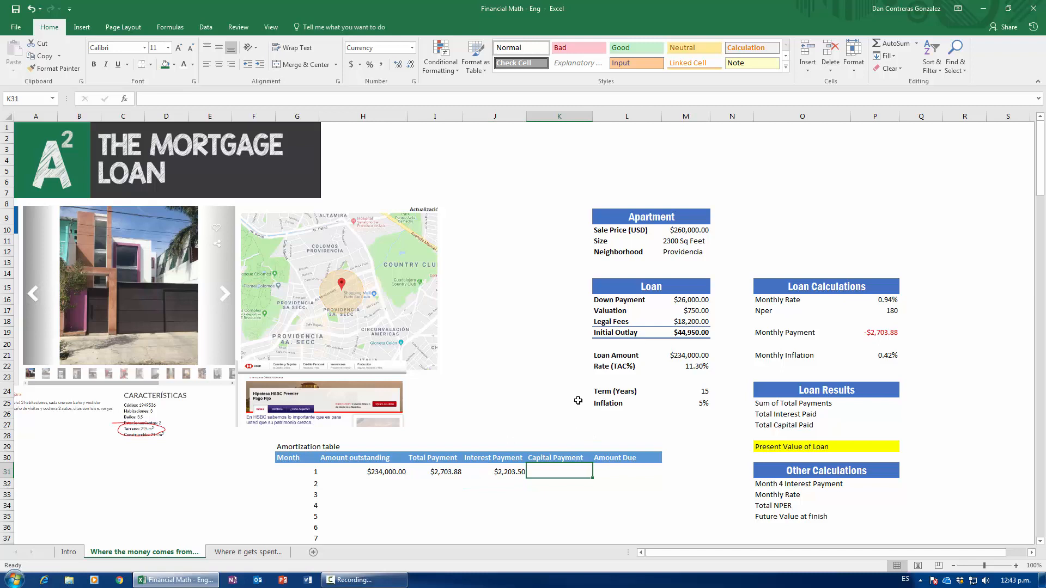
text(=)
key(Left)
key(Left)
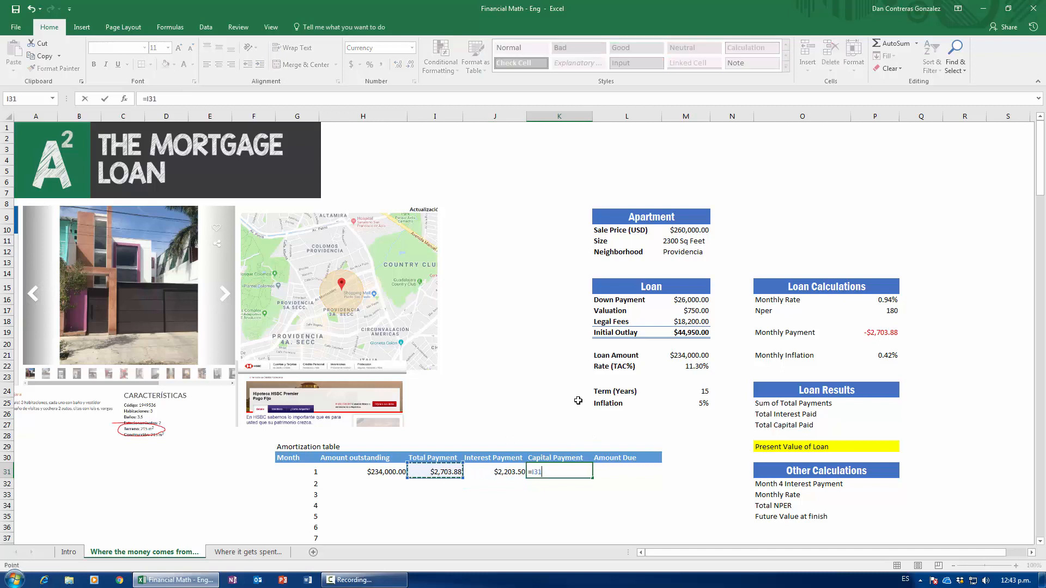
text(-)
key(Left)
key(ctrl+Return)
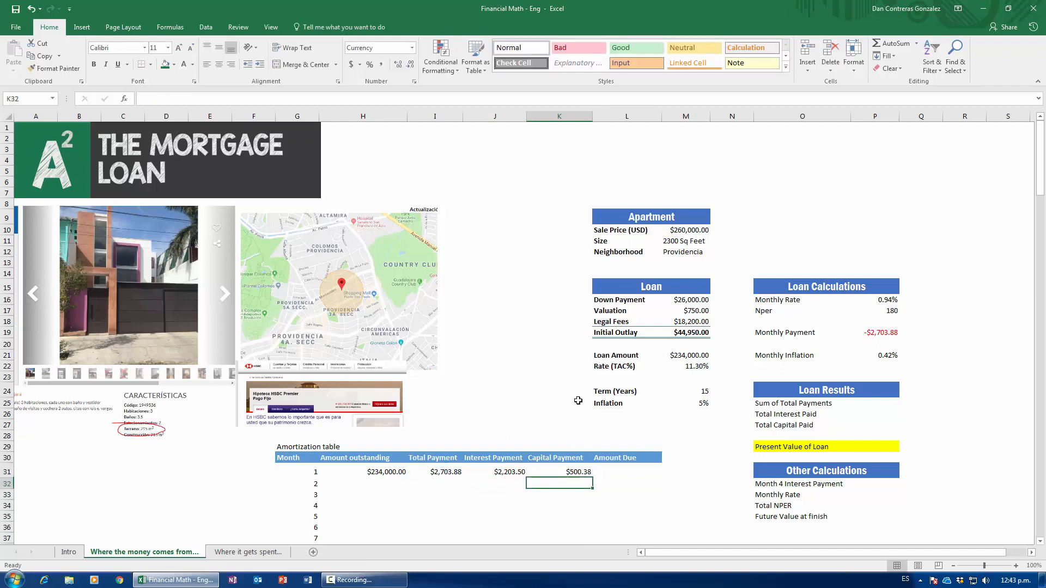
Step: Calculate the month 1 Amount Due in L31 as amount outstanding minus capital payment, =H31-K31
key(Right)
text(=)
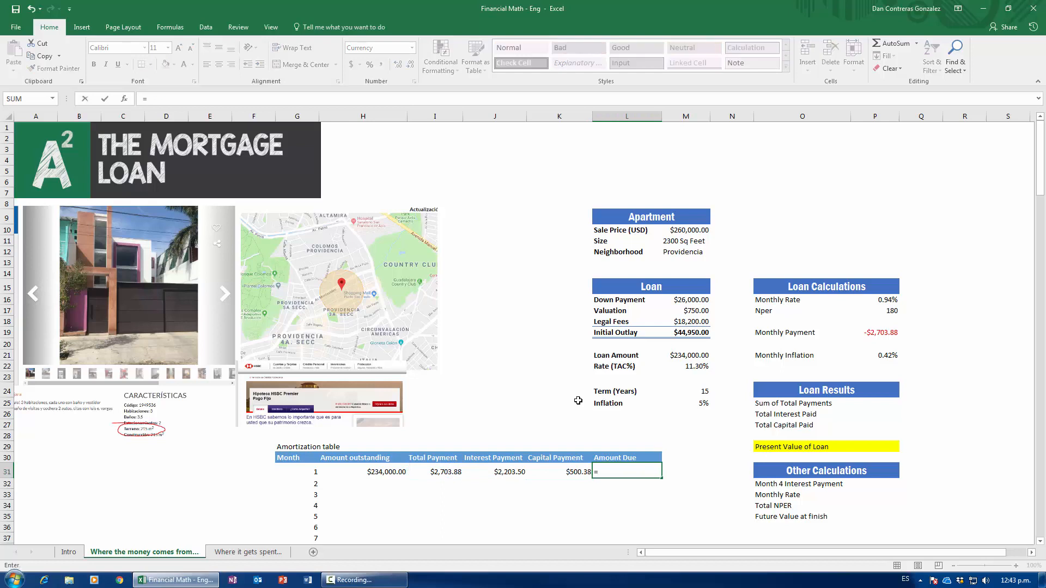
key(Left)
key(Left)
key(Left)
key(Left)
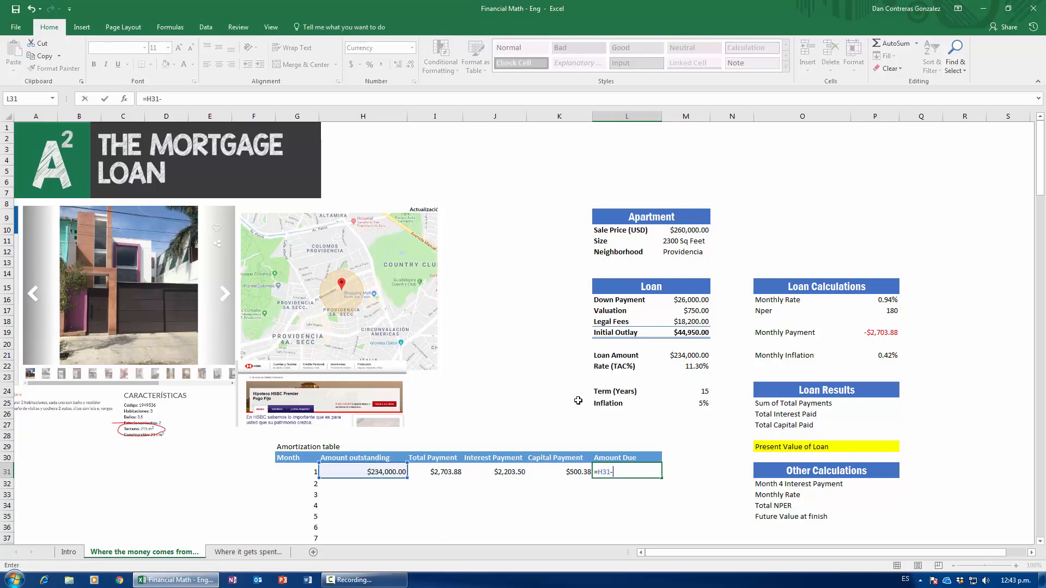
text(-)
key(Left)
key(Return)
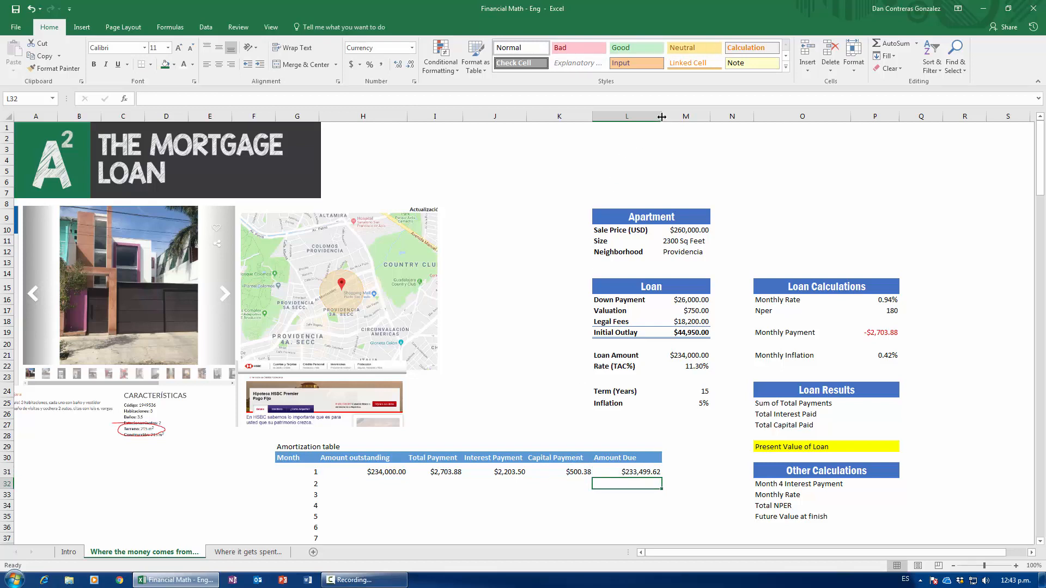
Step: Slightly widen the Amount Due, Capital Payment and Interest Payment columns L, K and J
drag(661, 117, 676, 122)
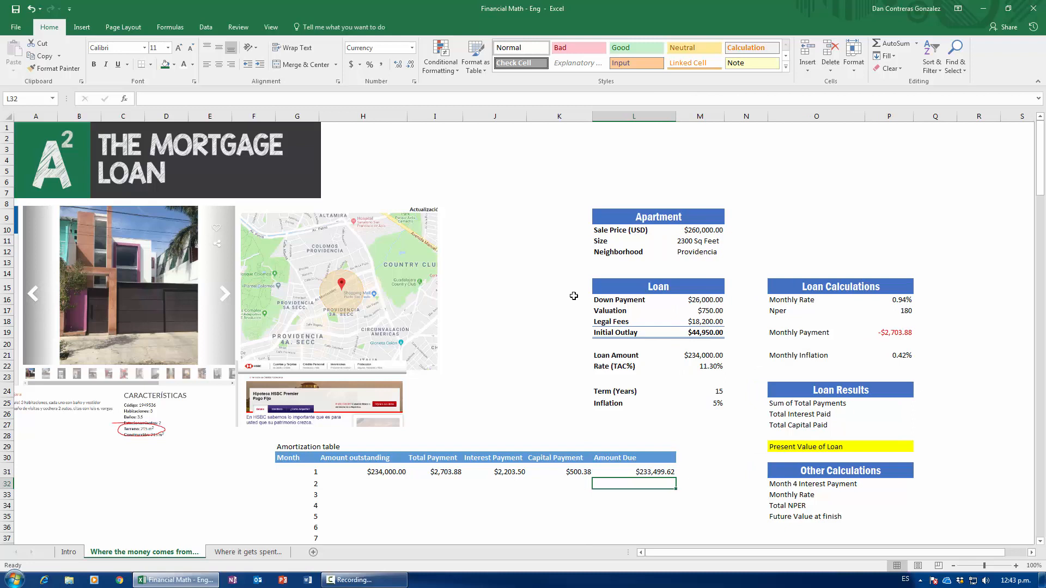
drag(592, 116, 609, 117)
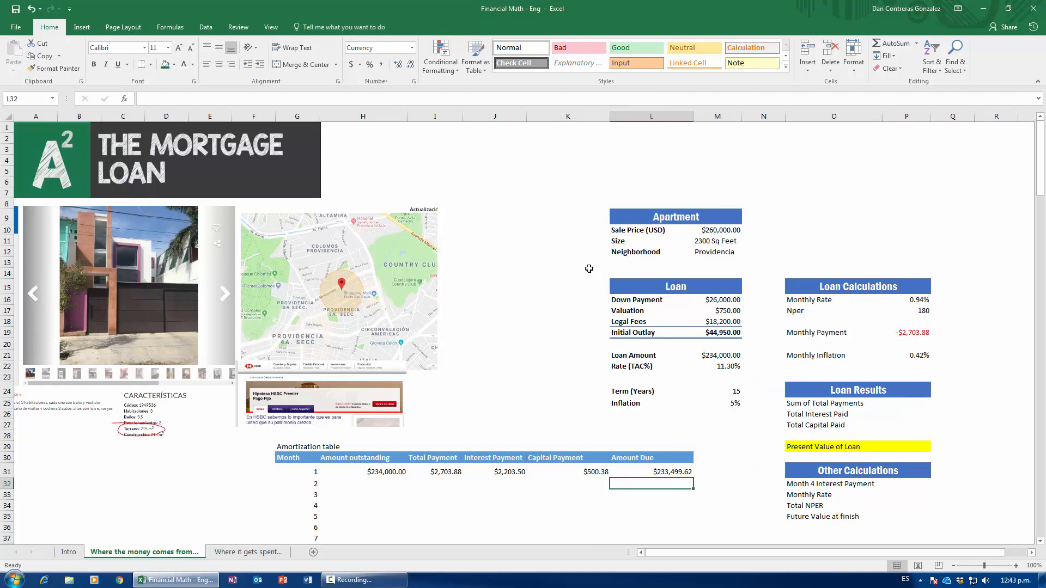
drag(526, 118, 538, 119)
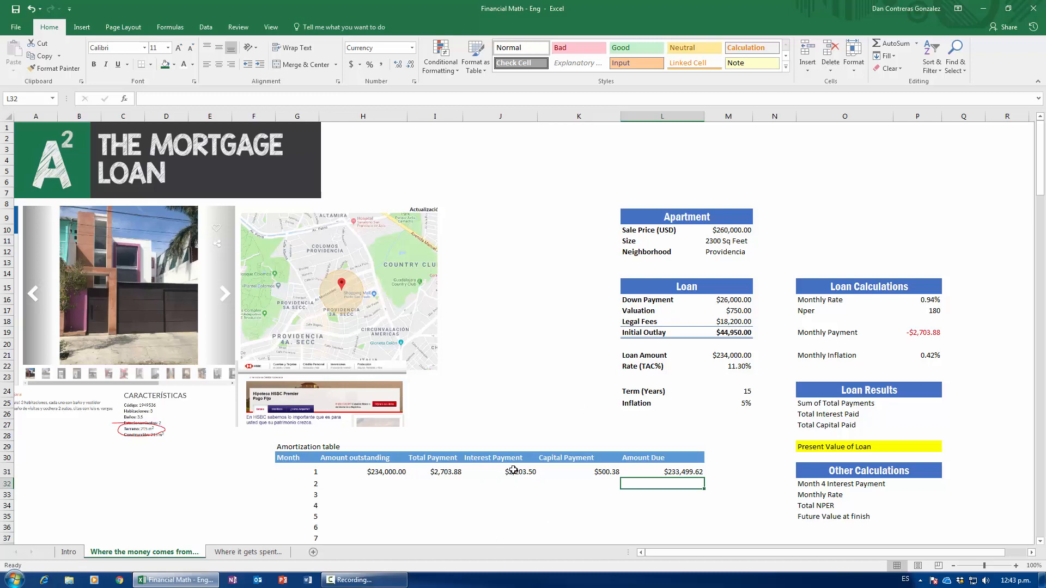
Step: Review the month 1 formulas for Amount outstanding, Total Payment and Interest Payment against the loan data
scroll(513, 470, down, 5)
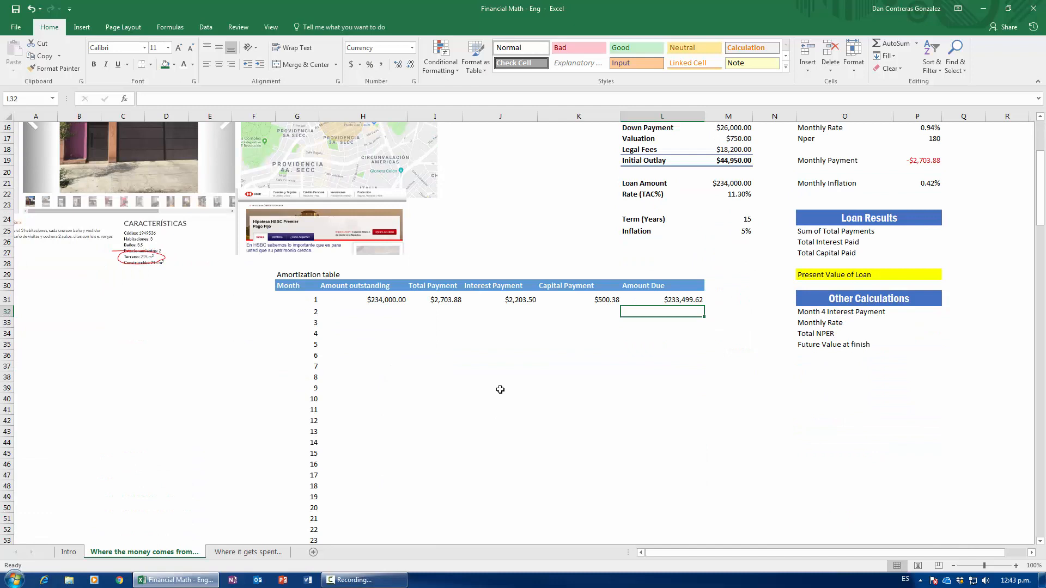
click(389, 304)
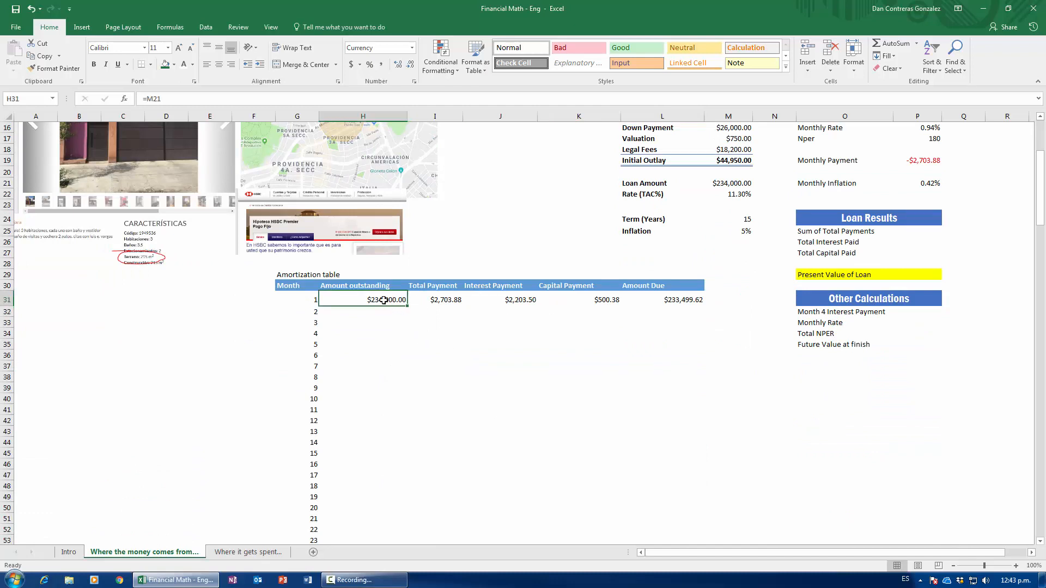
scroll(379, 407, up, 4)
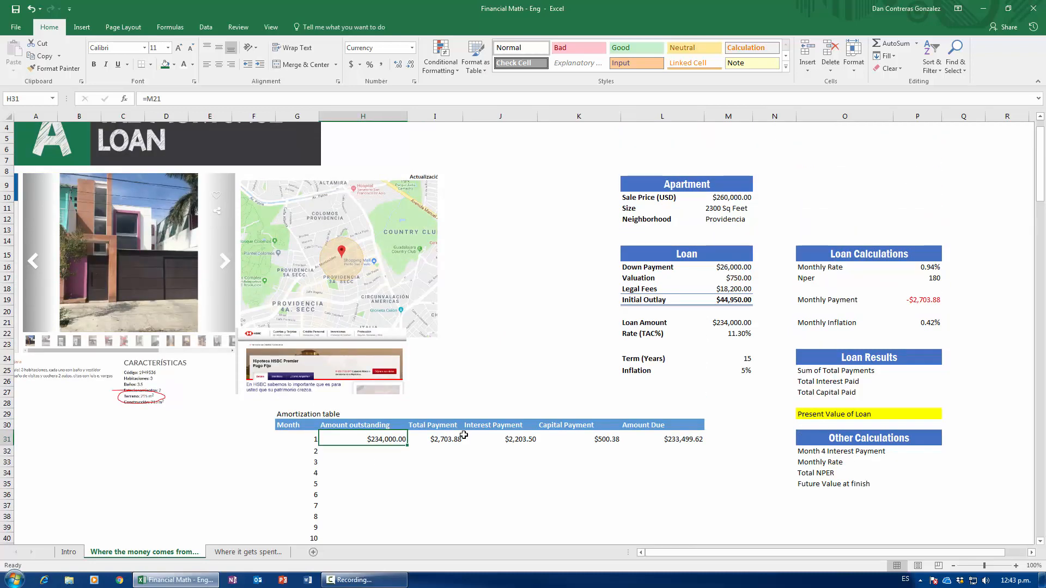
click(452, 439)
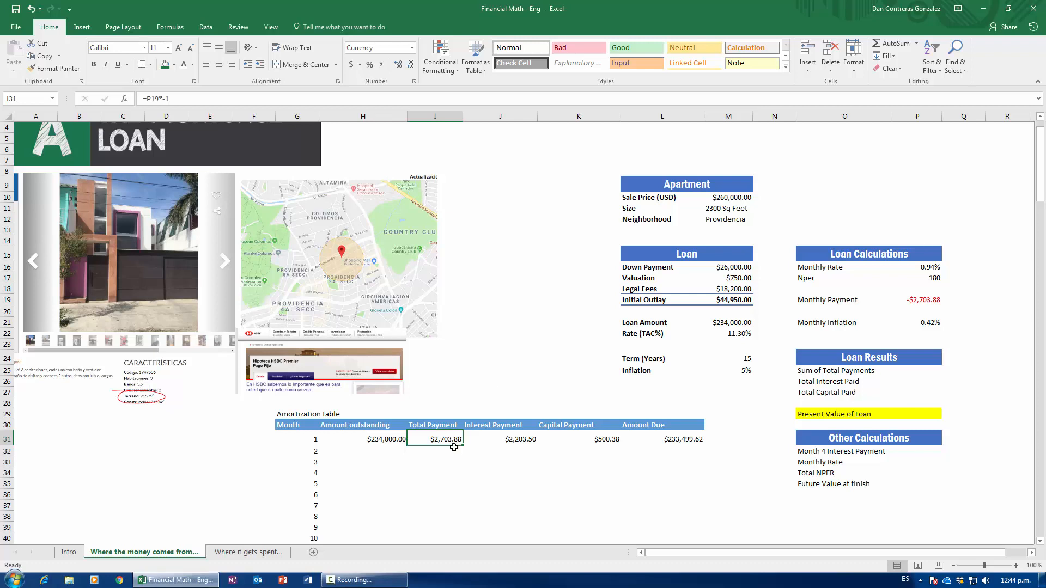
click(489, 438)
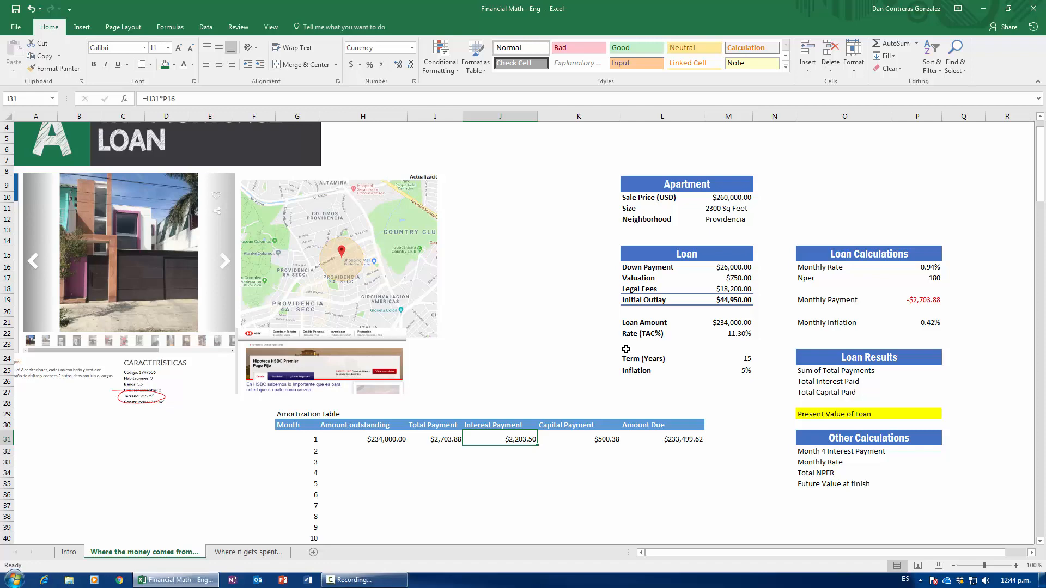
scroll(489, 449, down, 2)
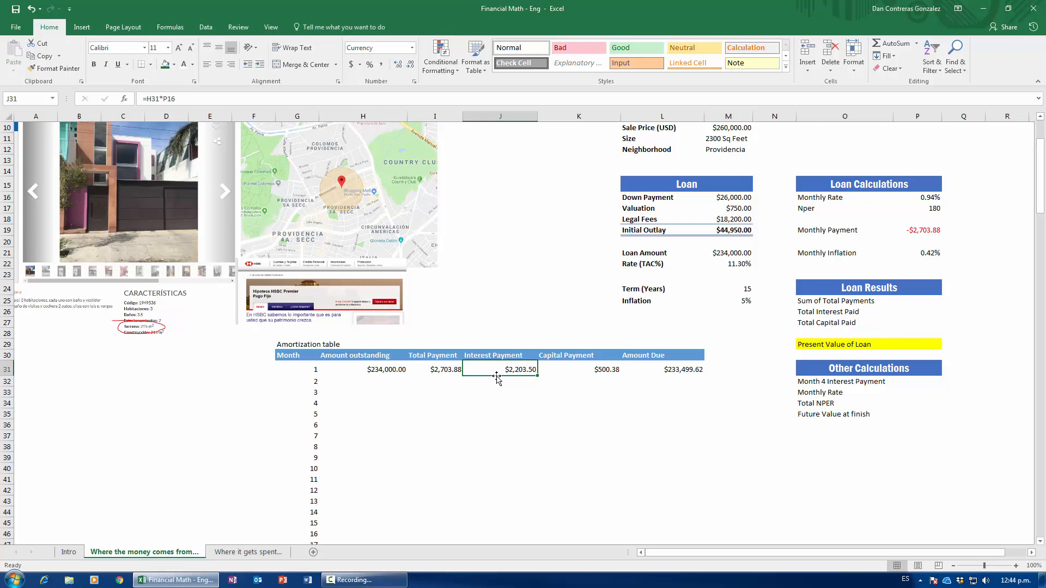
Step: Re-enter the month 1 Amount Due in L31 as amount outstanding minus capital payment, =H31-K31
click(581, 369)
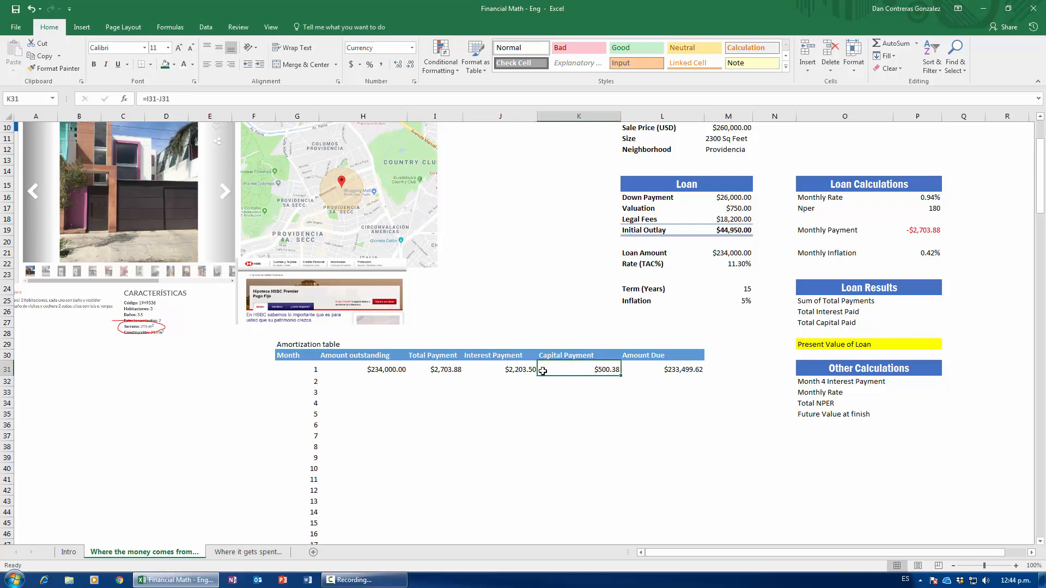
click(357, 371)
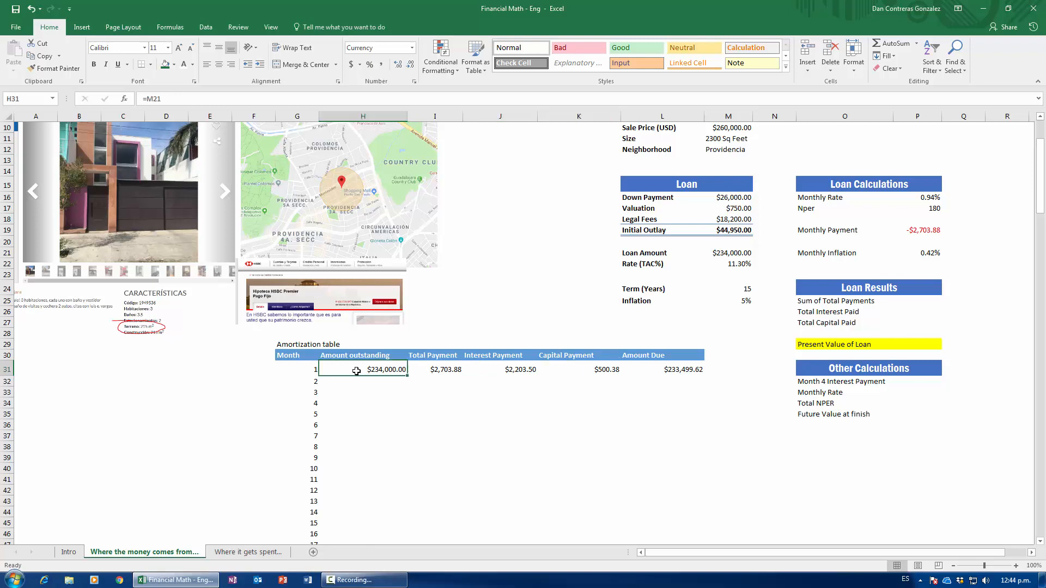
click(618, 369)
click(668, 372)
text(=)
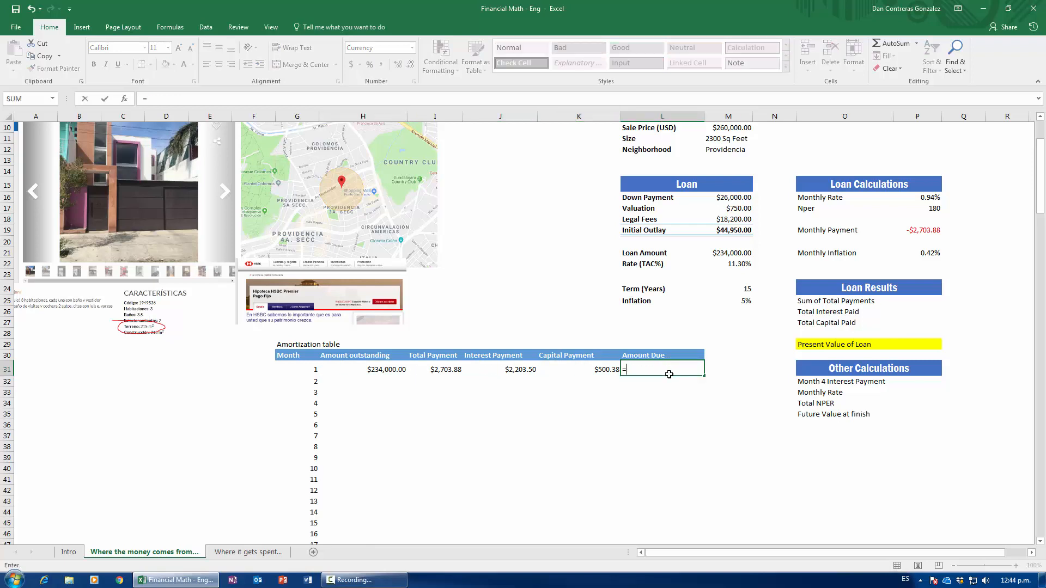
key(Left)
key(Left)
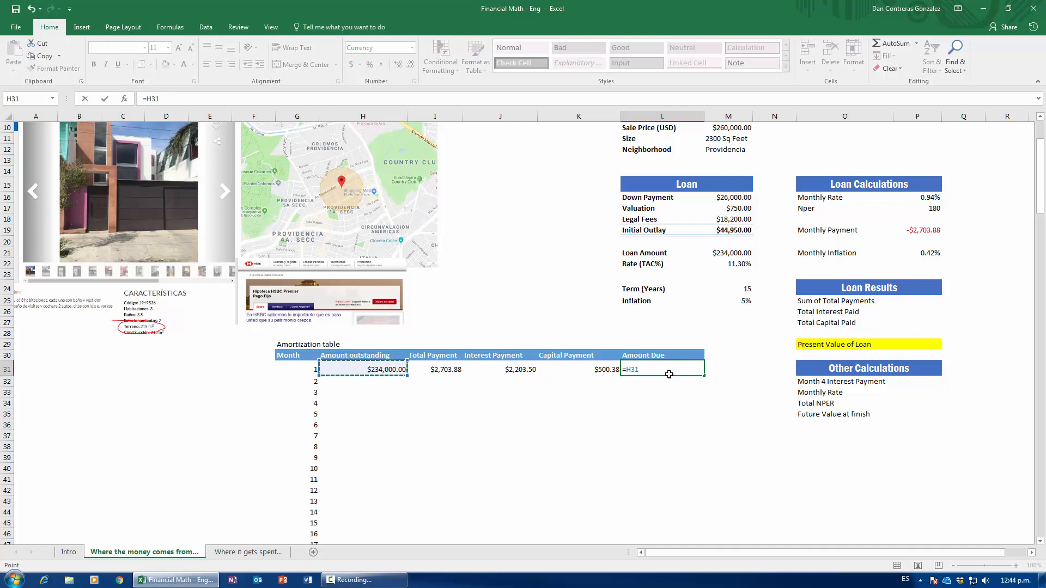
text(-)
key(Left)
key(Return)
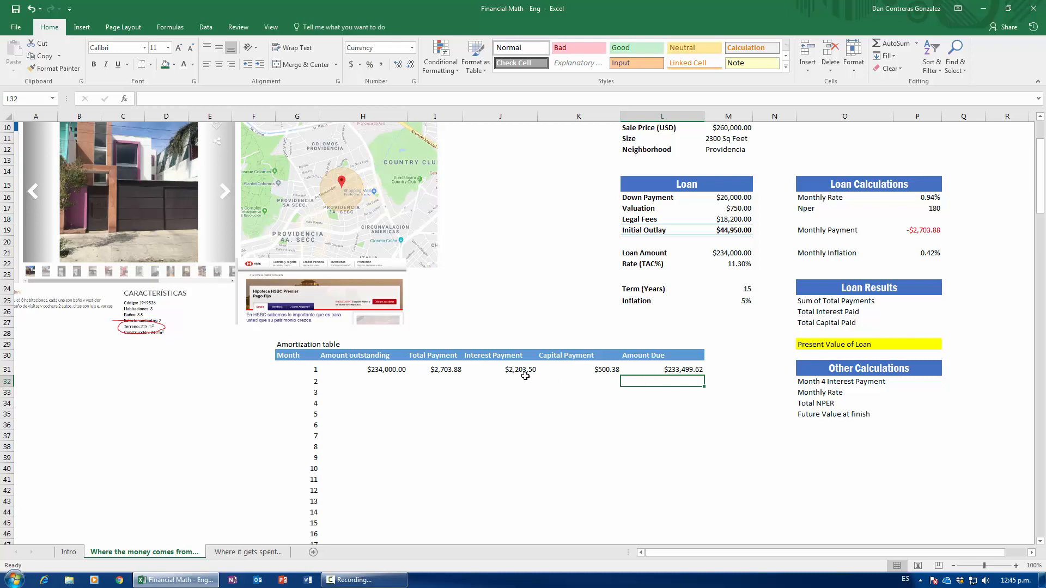
click(602, 370)
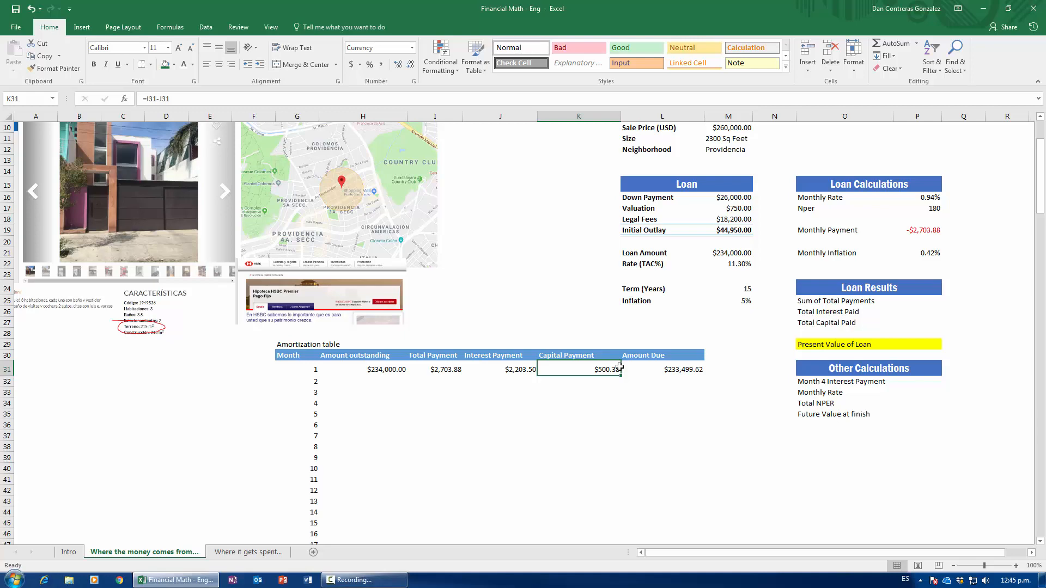
scroll(530, 507, down, 4)
click(444, 343)
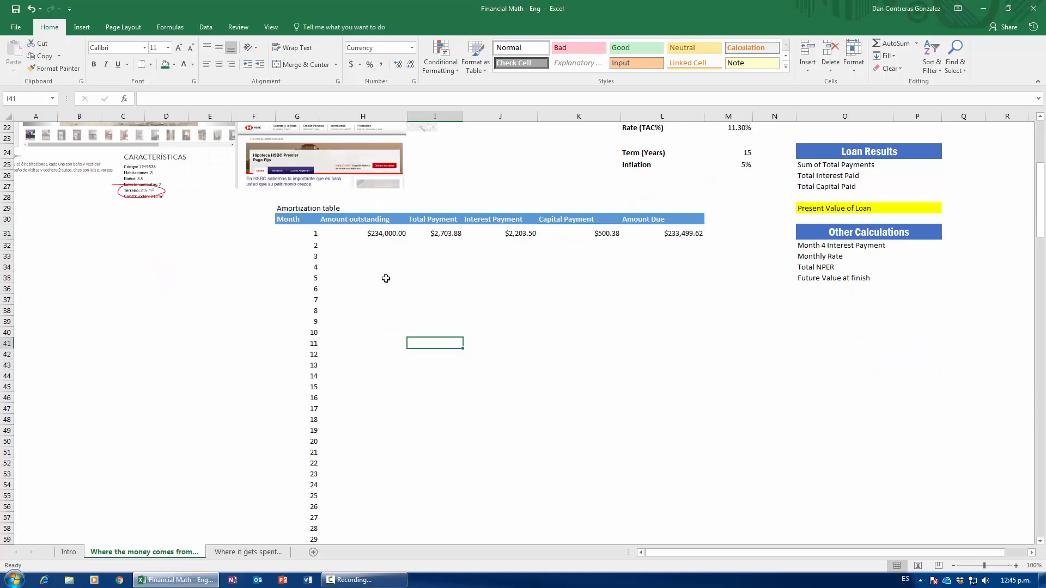
click(373, 233)
scroll(507, 370, up, 4)
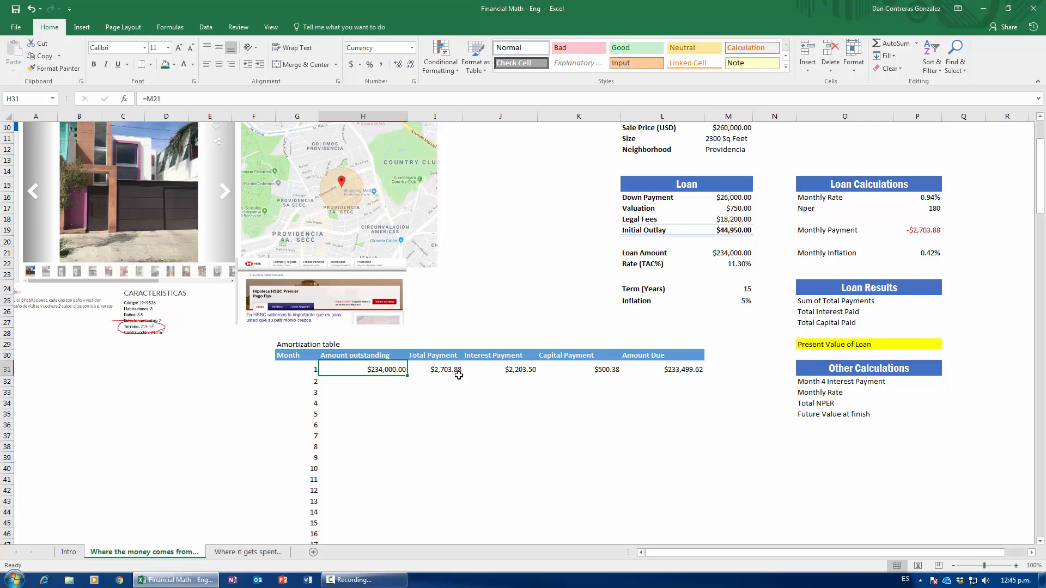
Step: Link the month 2 Amount outstanding in H32 to month 1's Amount Due with =L31
click(373, 378)
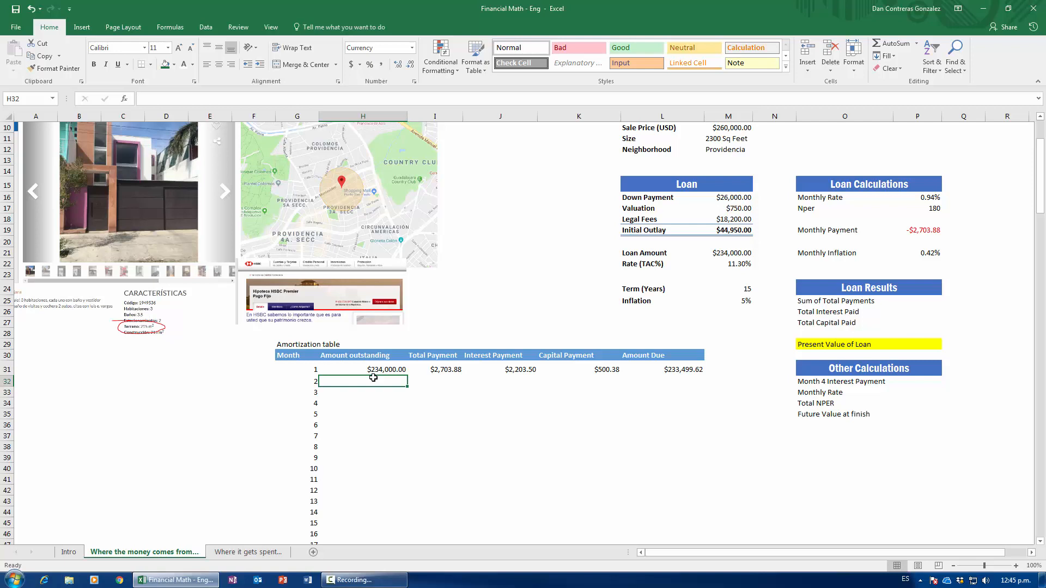
text(=)
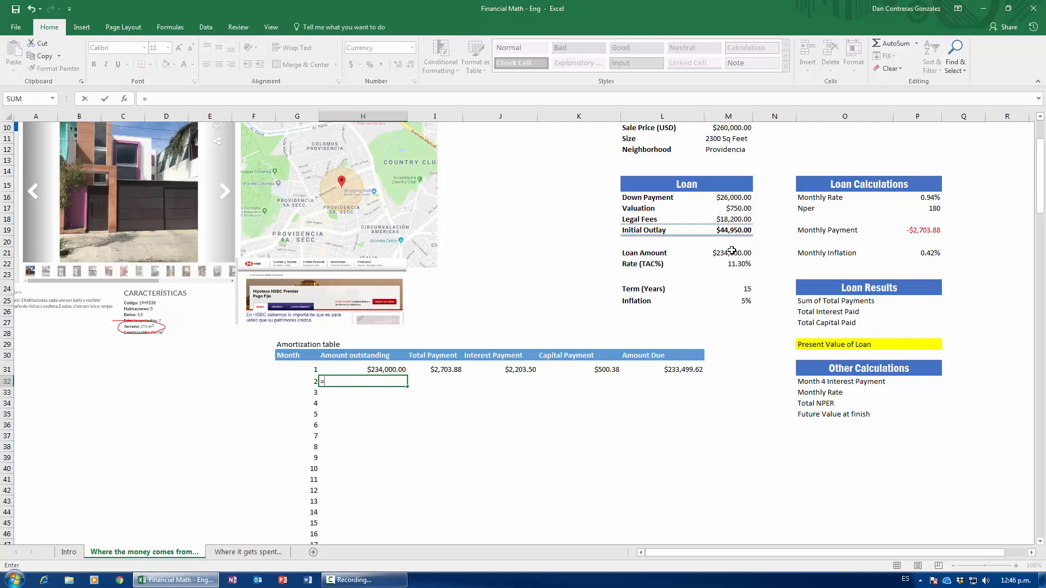
click(684, 366)
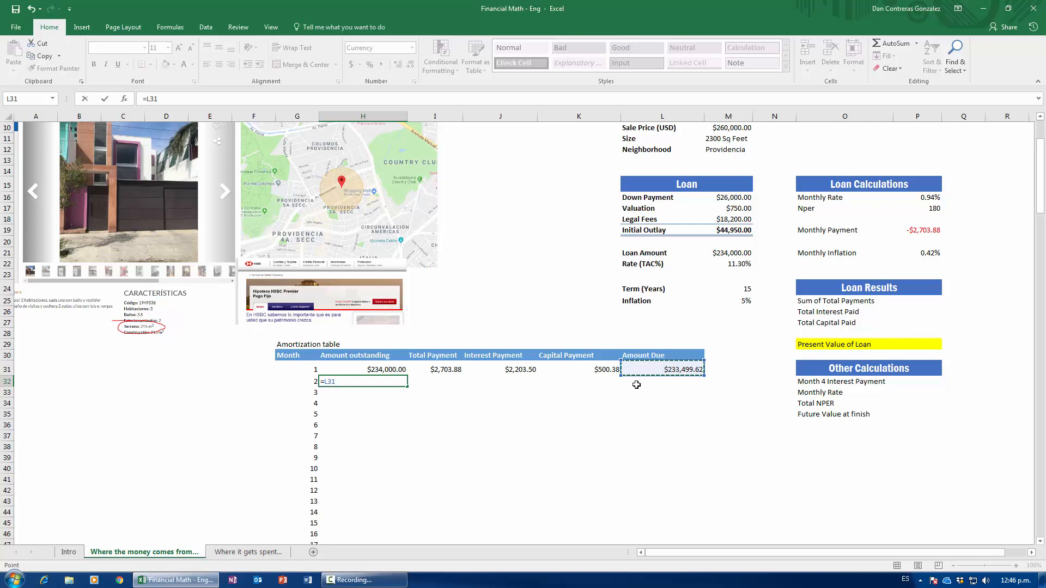
key(Return)
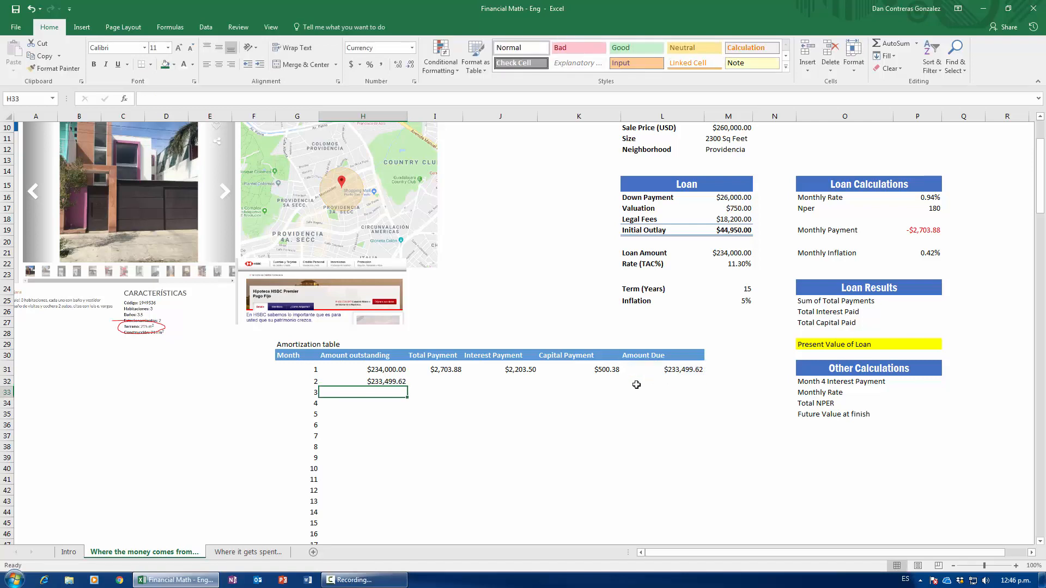
Step: Calculate the month 2 Total Payment in I32 as the positive value of the Monthly Payment, =P19*-1
key(Up)
key(Right)
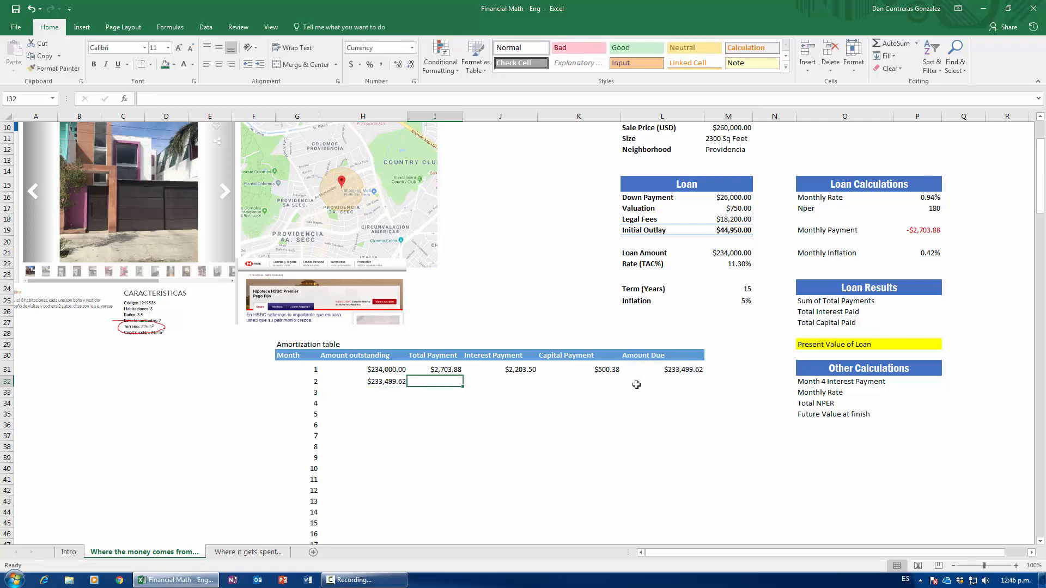
text(=)
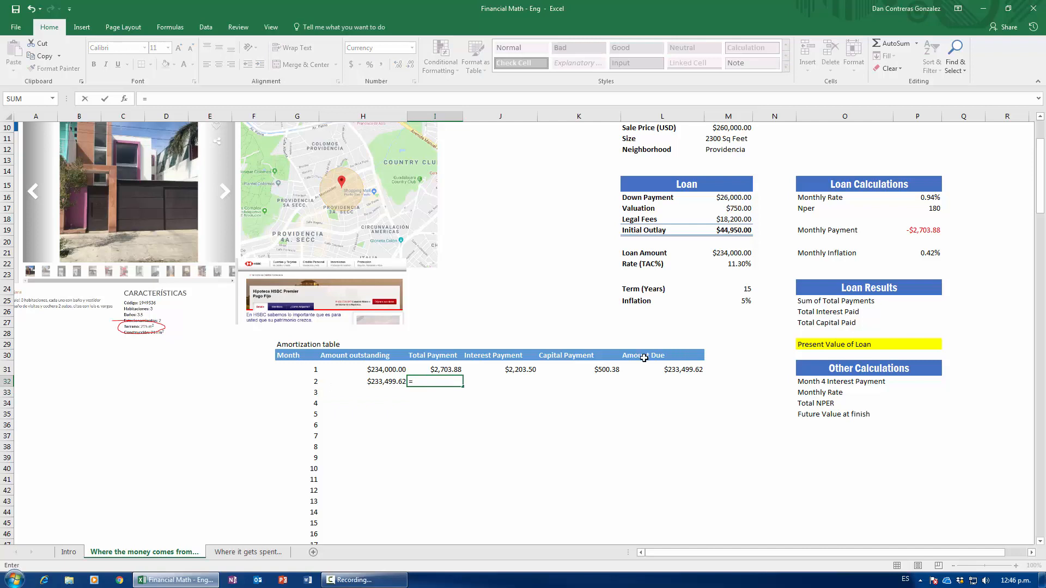
click(917, 231)
text(*)
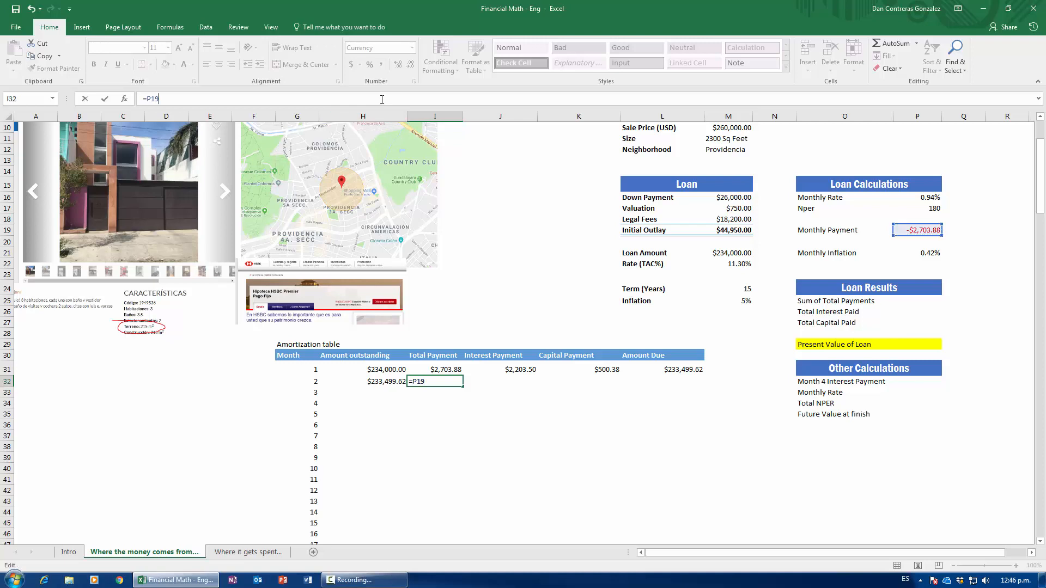
text(-1)
key(Return)
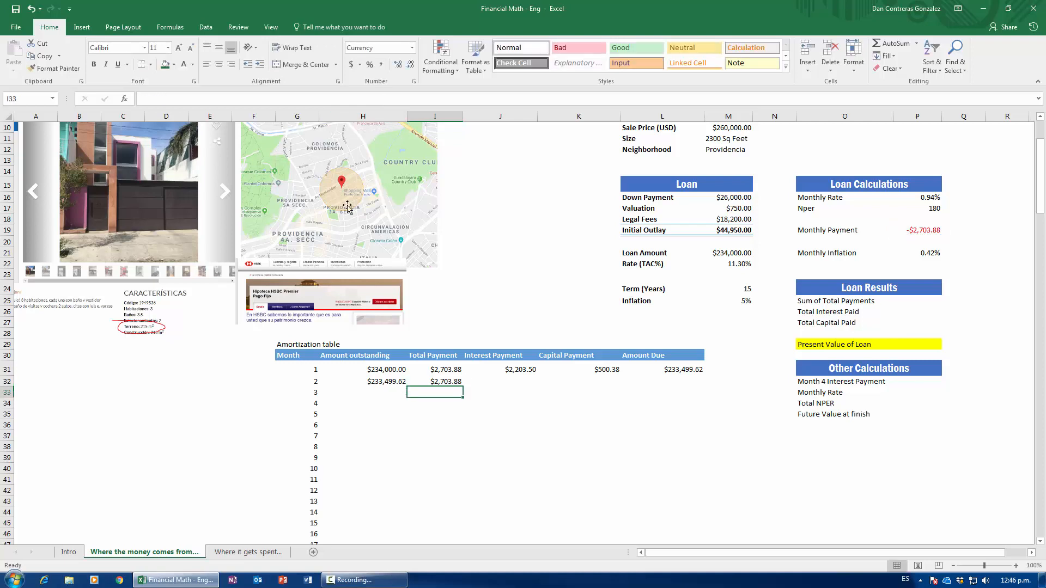
Step: Make the Monthly Payment reference in I32 absolute so the formula reads =$P$19*-1
click(445, 382)
key(F2)
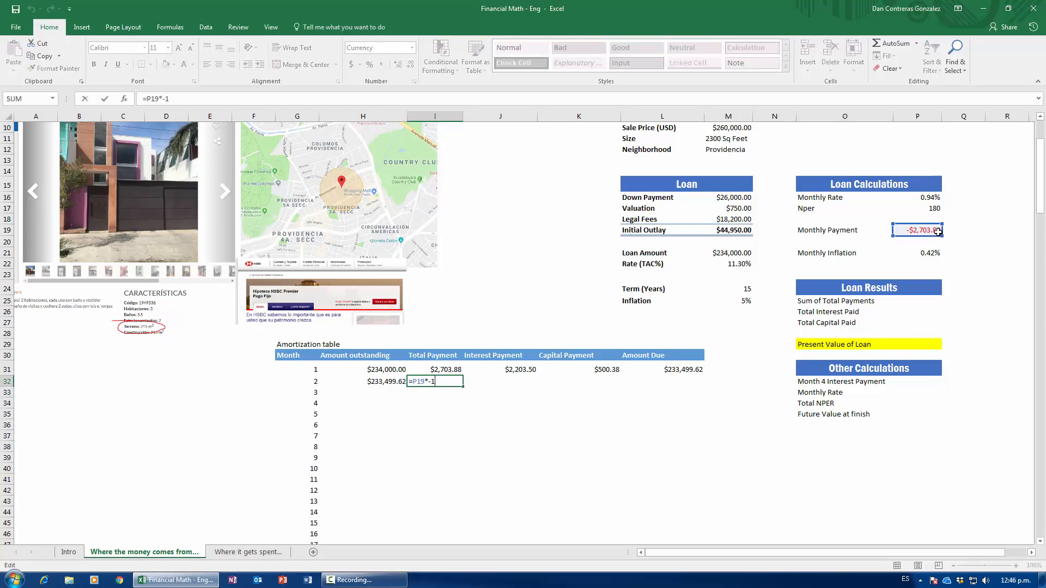
click(148, 99)
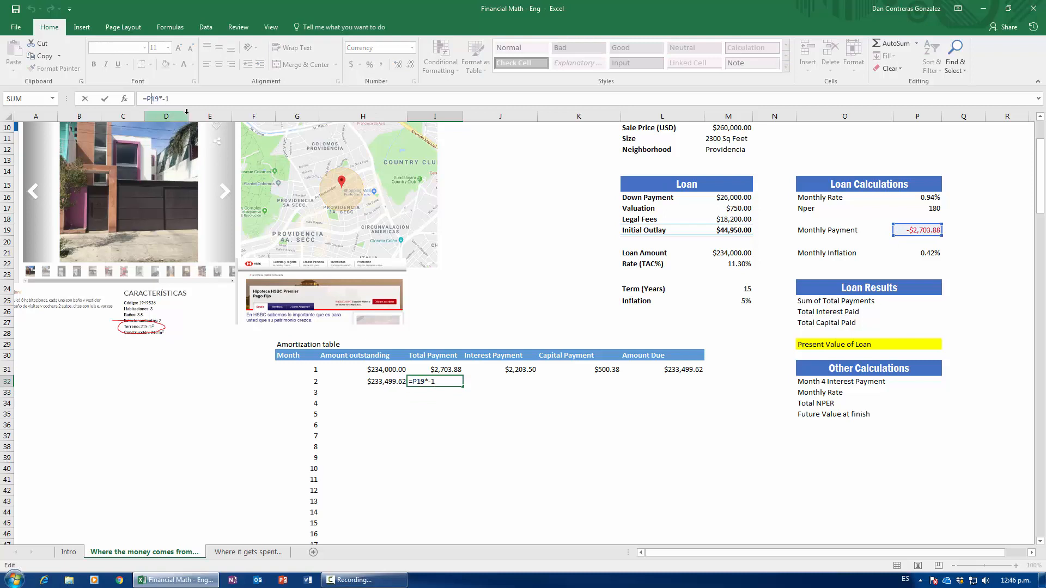
key(F4)
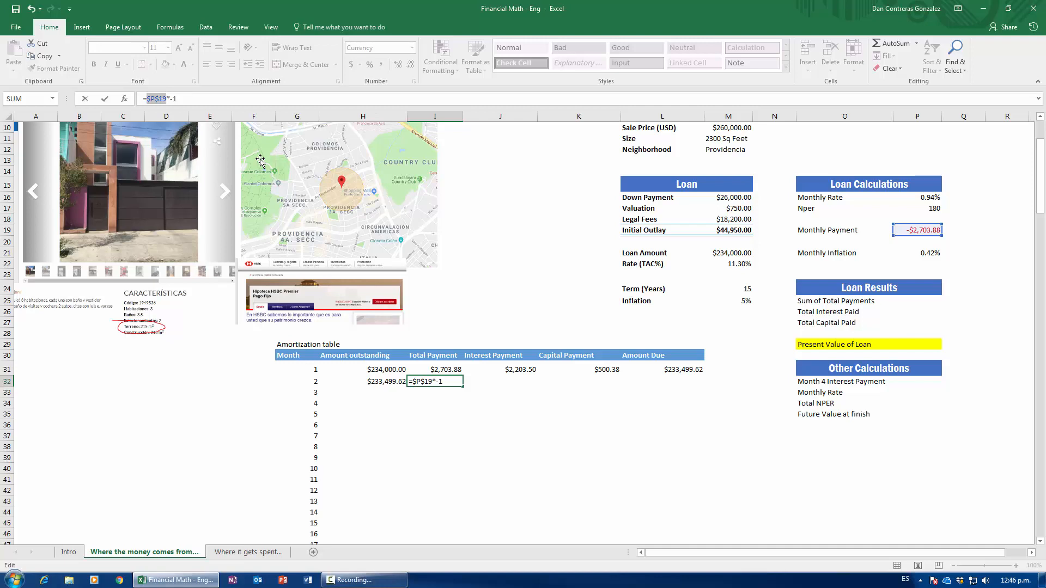
key(ctrl+Return)
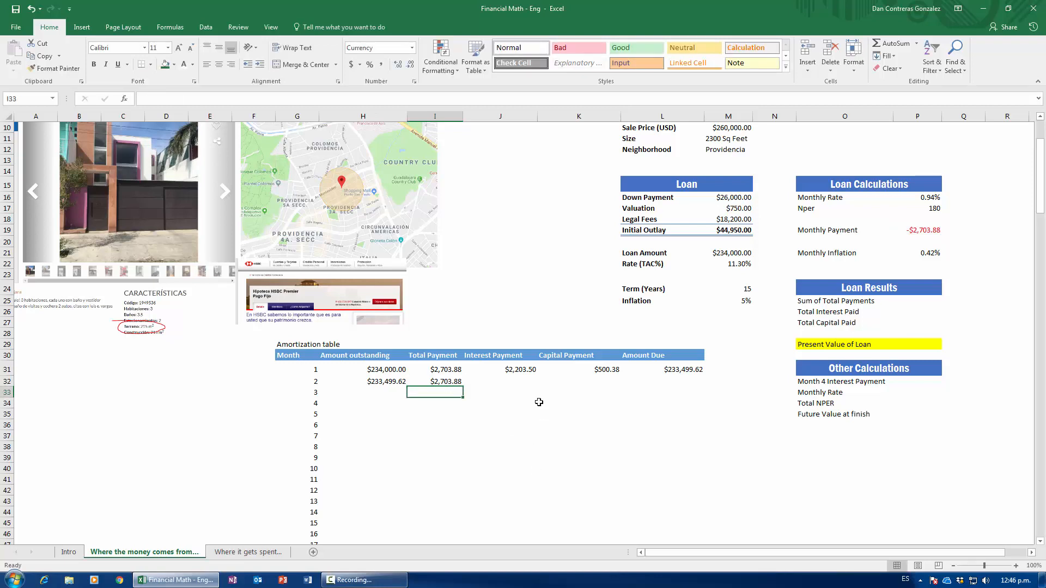
Step: Calculate the month 2 Interest Payment in J32 as amount outstanding times the absolute Monthly Rate, =H32*$P$16
click(520, 382)
text(=)
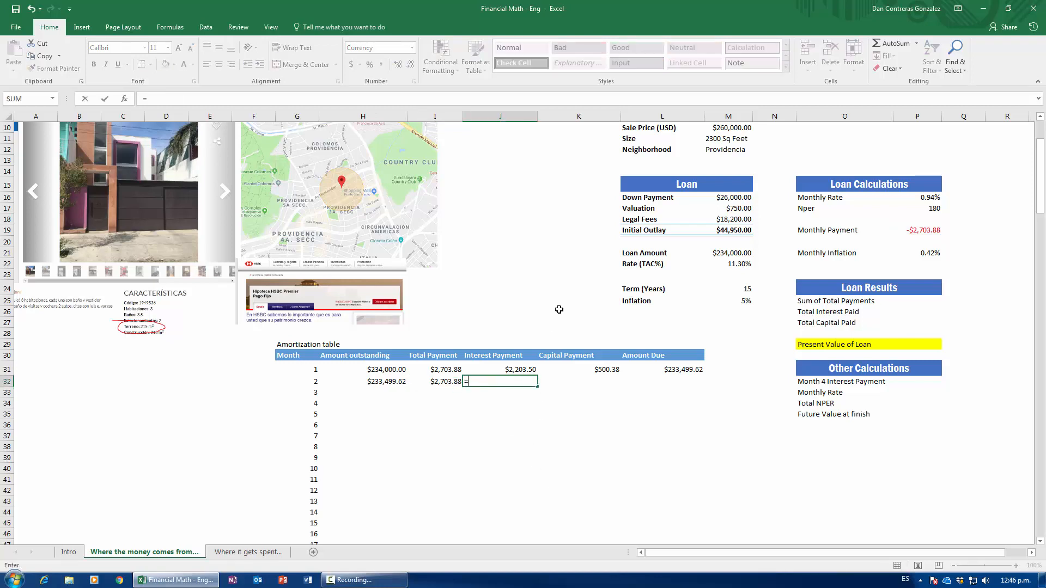
key(Left)
key(Left)
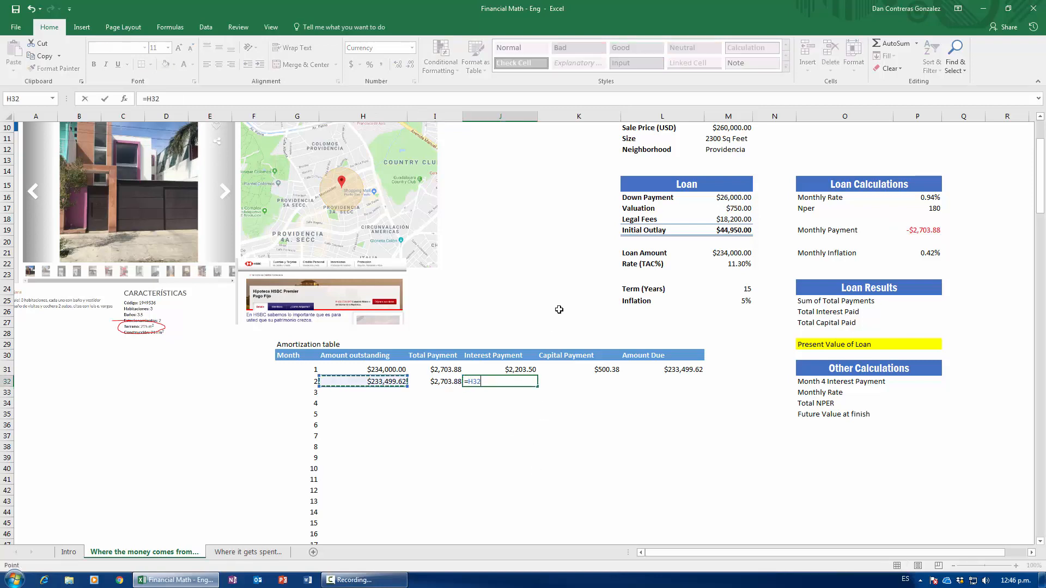
text(*)
click(912, 200)
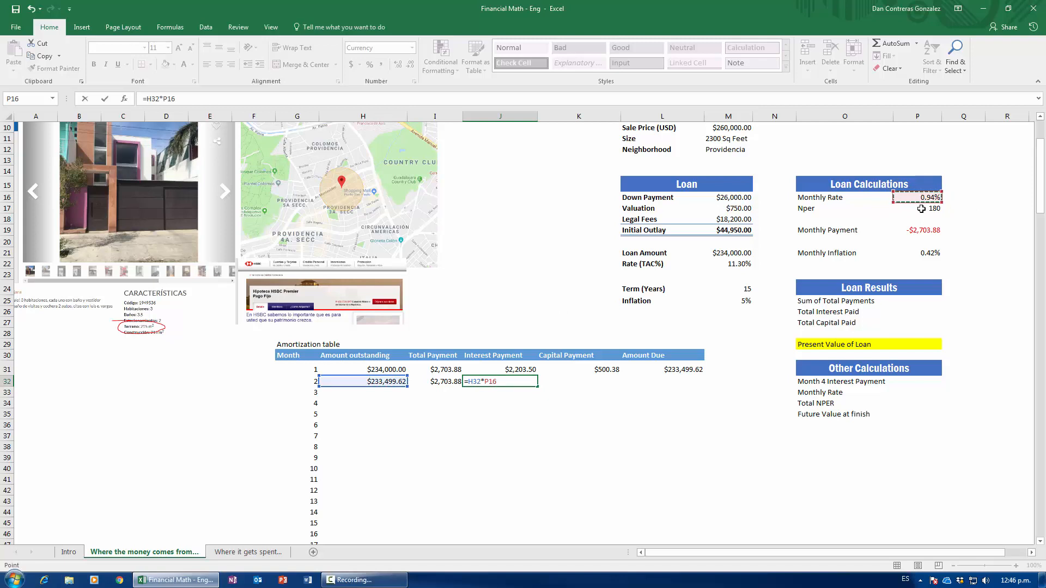
click(179, 100)
key(F4)
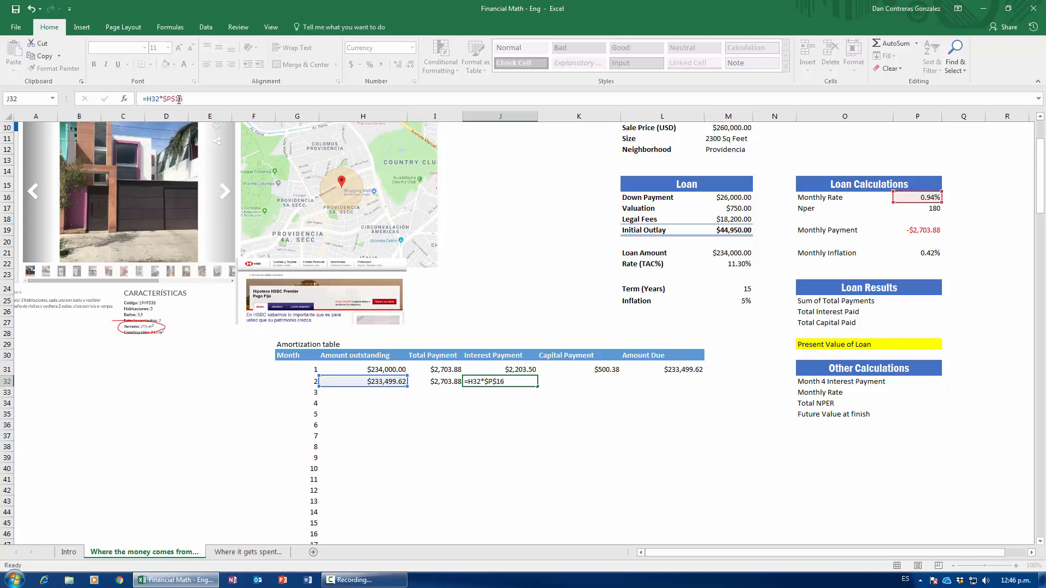
key(Return)
click(515, 382)
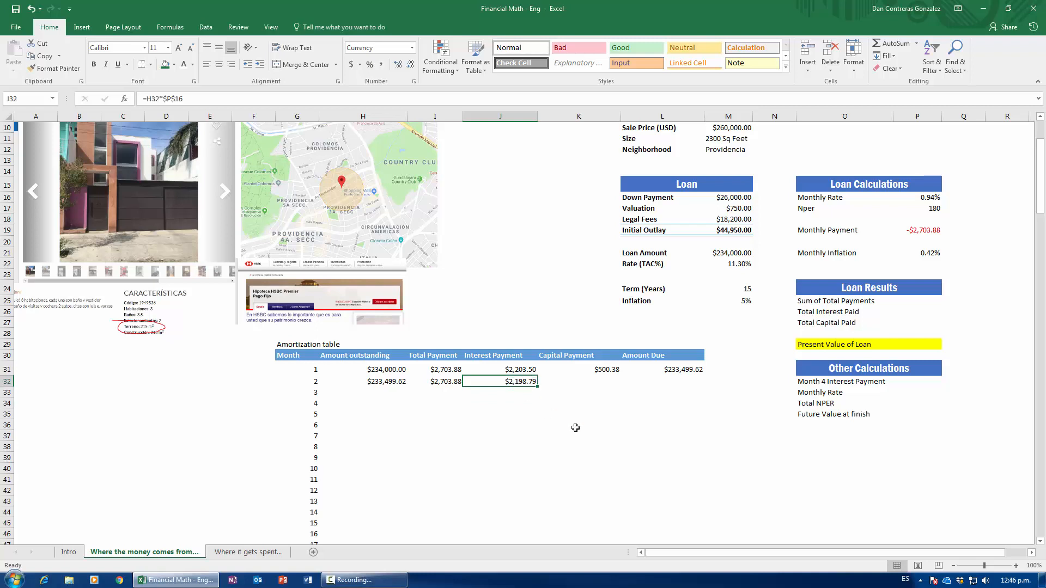
Step: Calculate the month 2 Capital Payment in K32 as total payment minus interest payment, =I32-J32
click(544, 384)
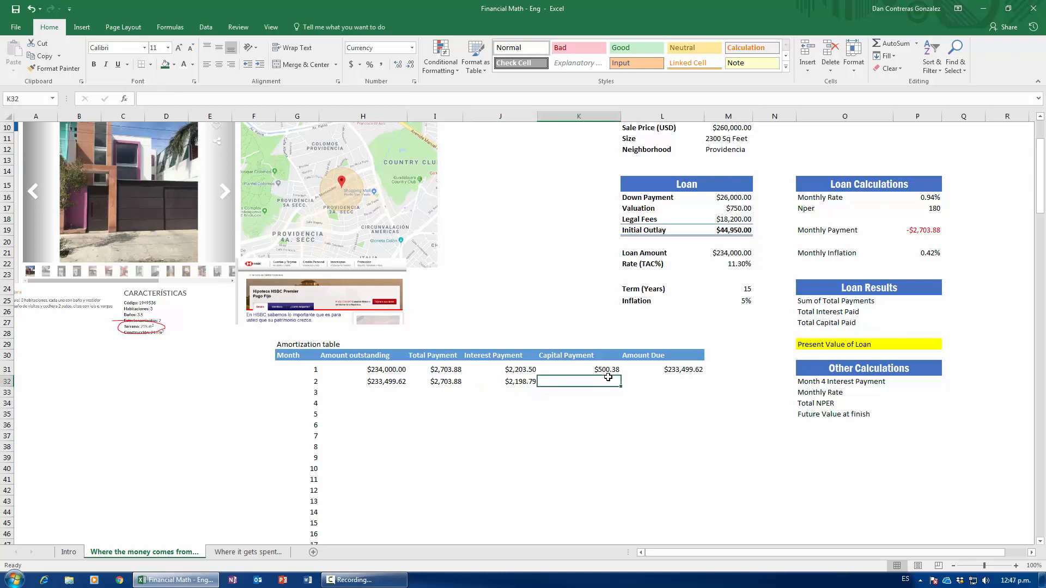
text(=)
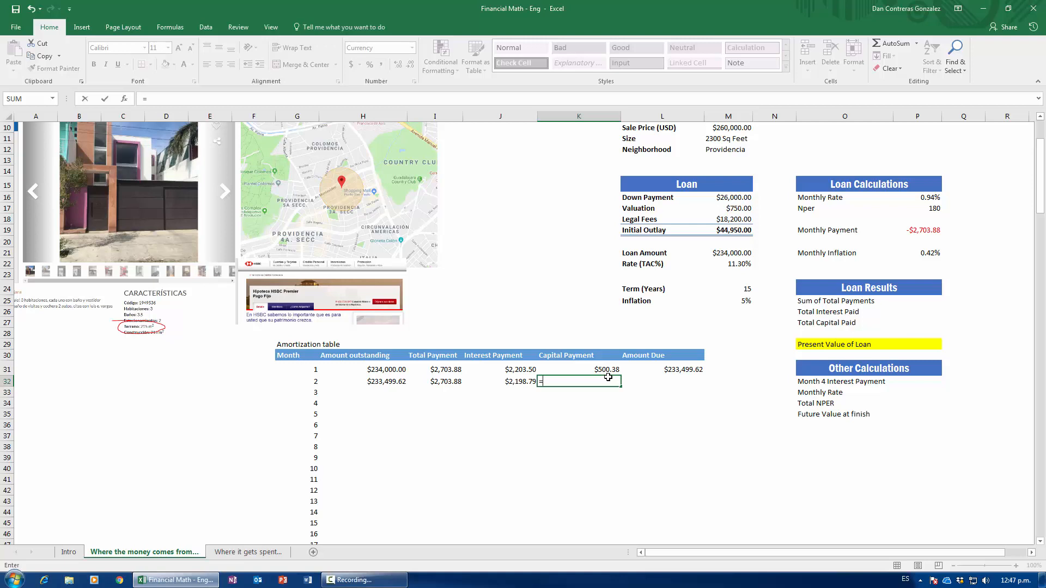
key(Left)
key(Left)
text(-)
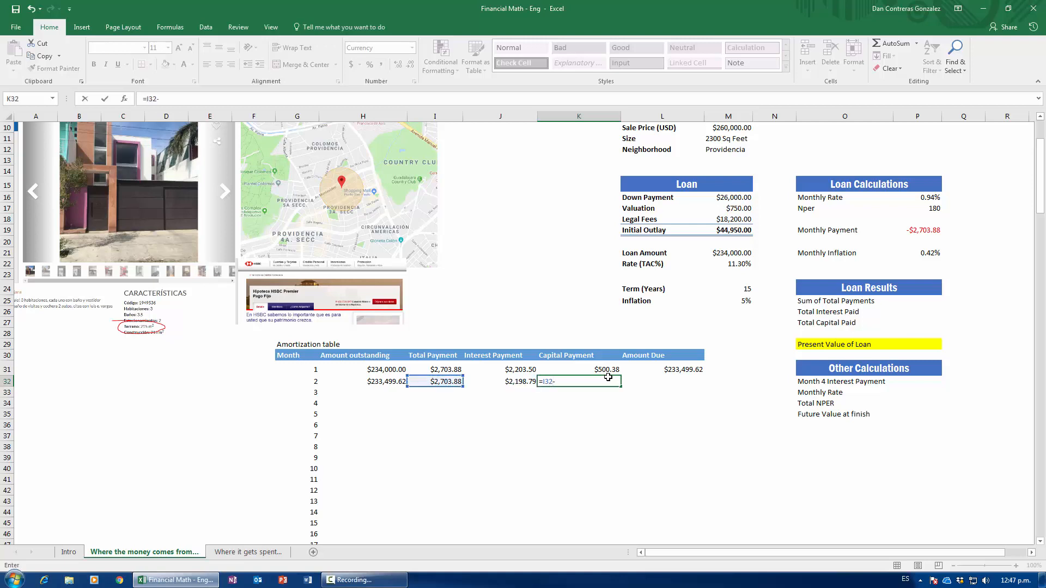
key(Left)
key(Return)
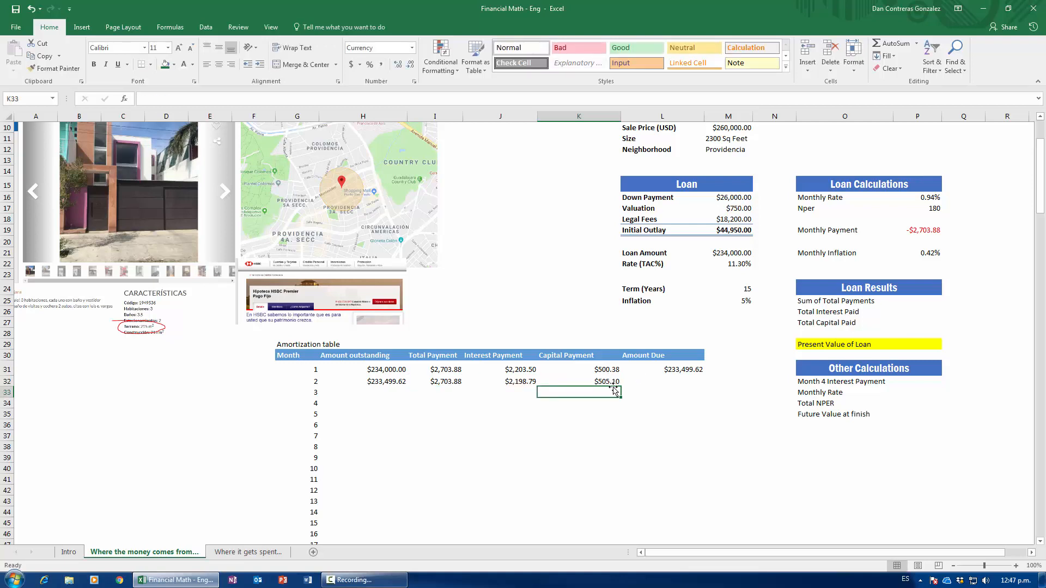
Step: Calculate the month 2 Amount Due in L32 as amount outstanding minus capital payment, =H32-K32
click(663, 384)
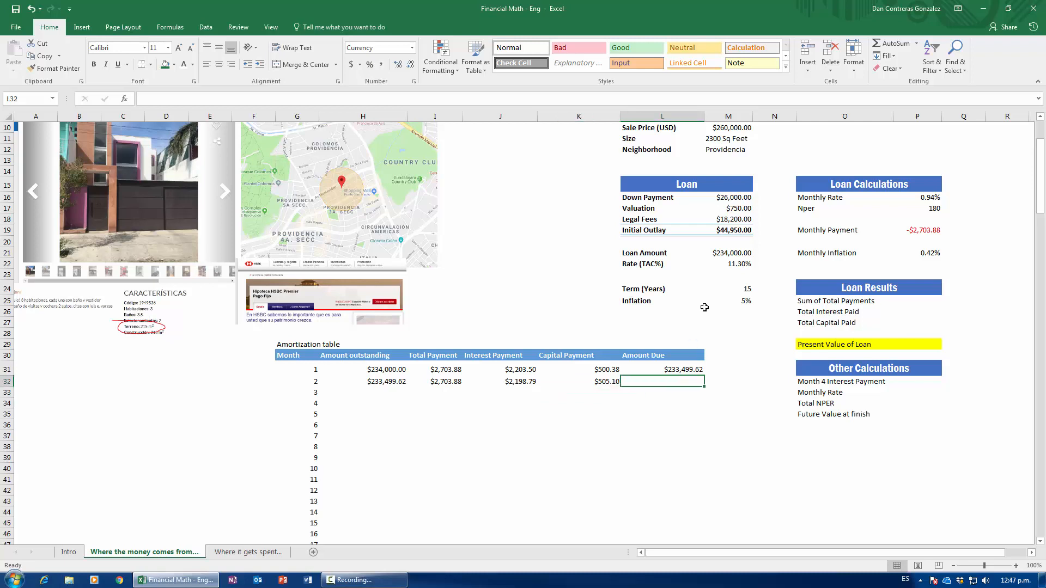
text(=)
key(Left)
key(Left)
key(Left)
key(Left)
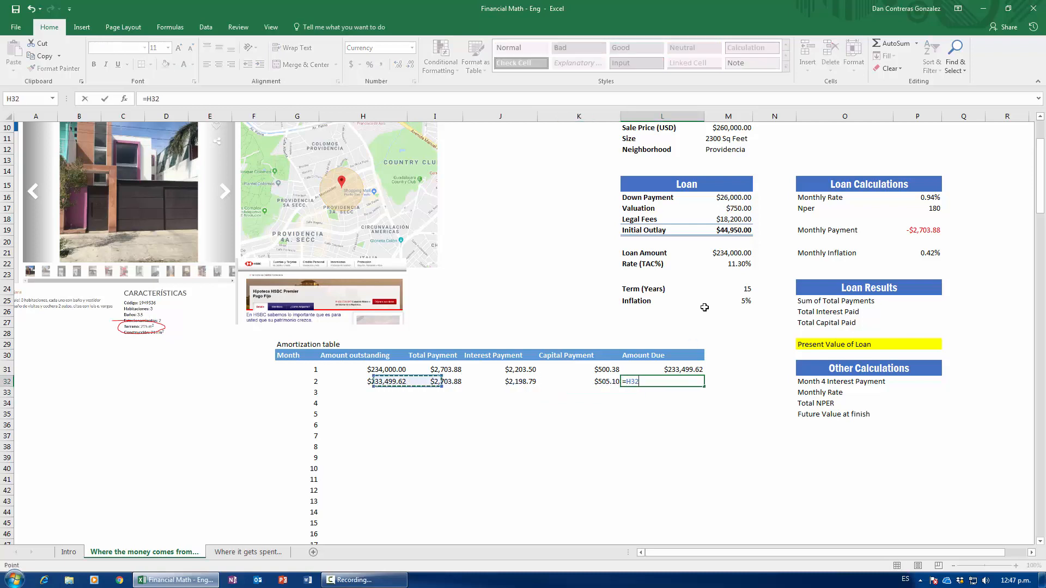
text(-)
key(Left)
key(Return)
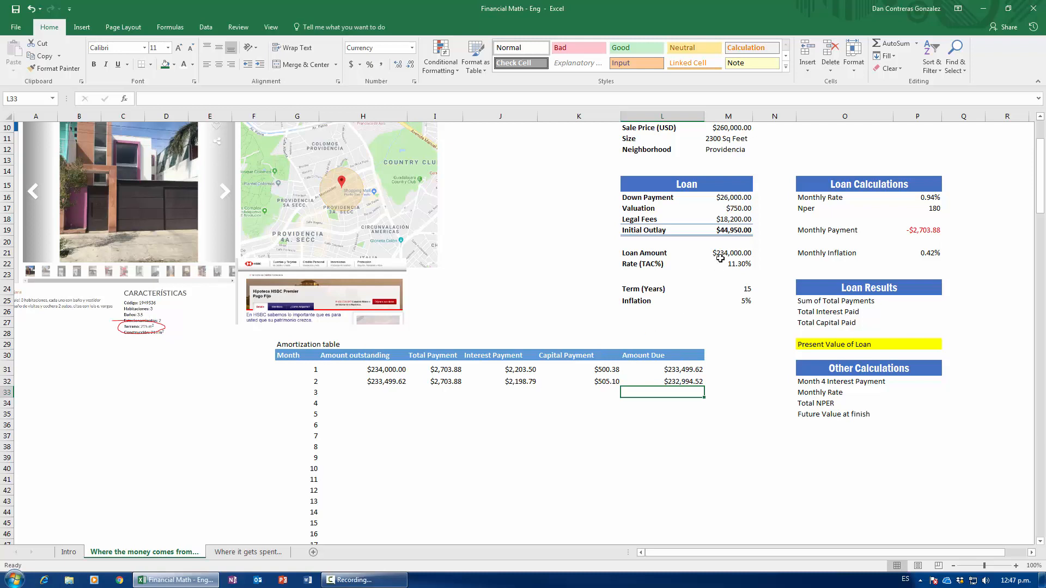
Step: Compare the Total Payment and Interest Payment of months 1 and 2 and check month 2's Amount outstanding formula
drag(434, 367, 436, 382)
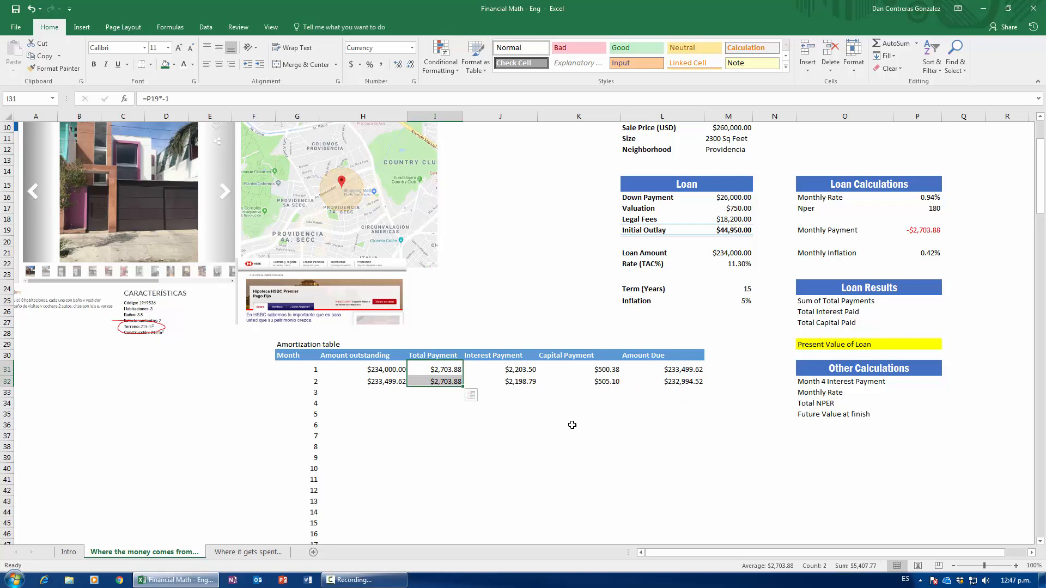
drag(512, 370, 510, 385)
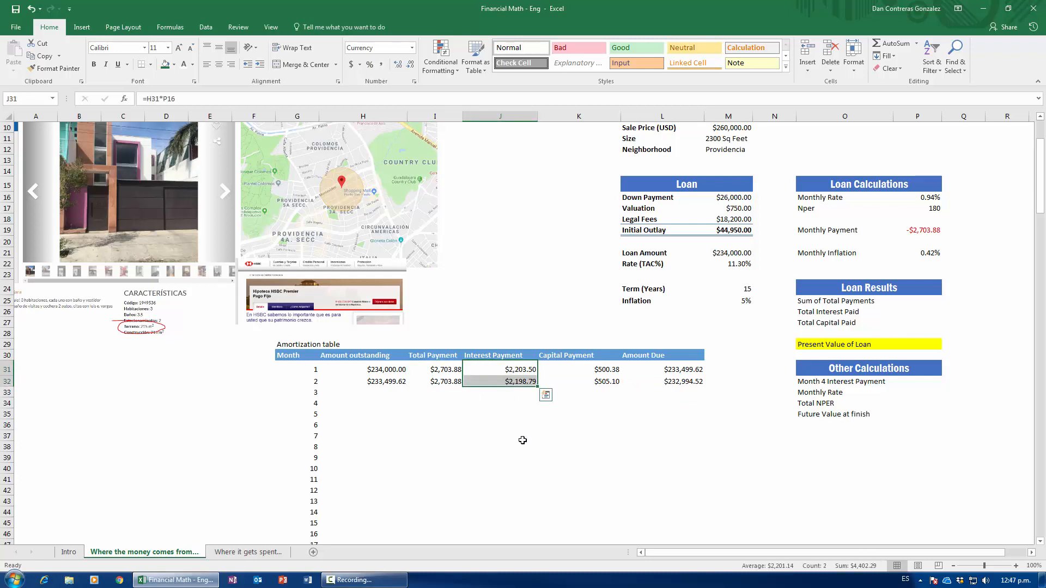
click(372, 381)
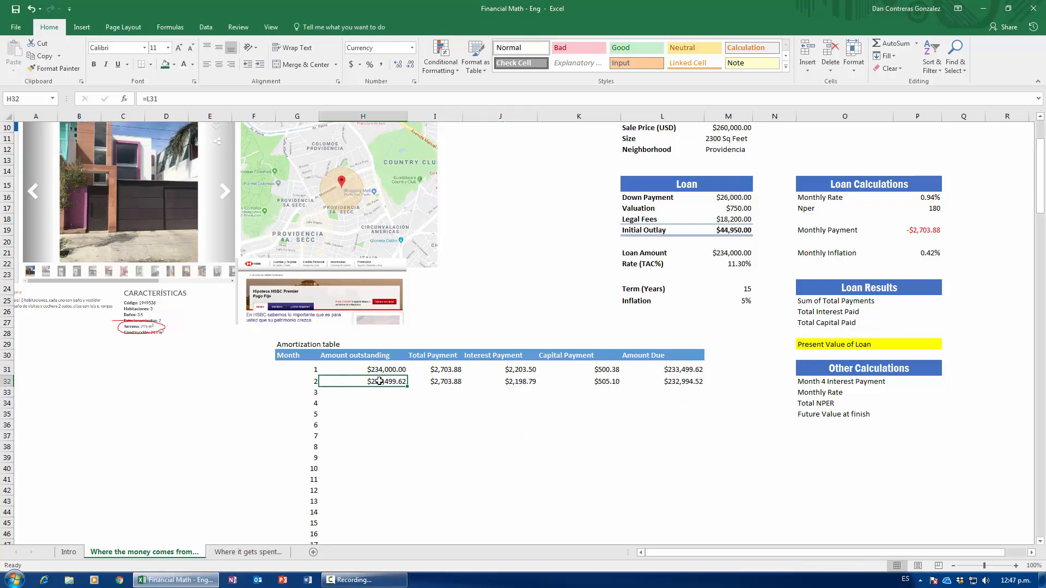
Step: Fill the month 2 formulas in H32:L32 down through month 180 of the amortization table
drag(372, 381, 687, 382)
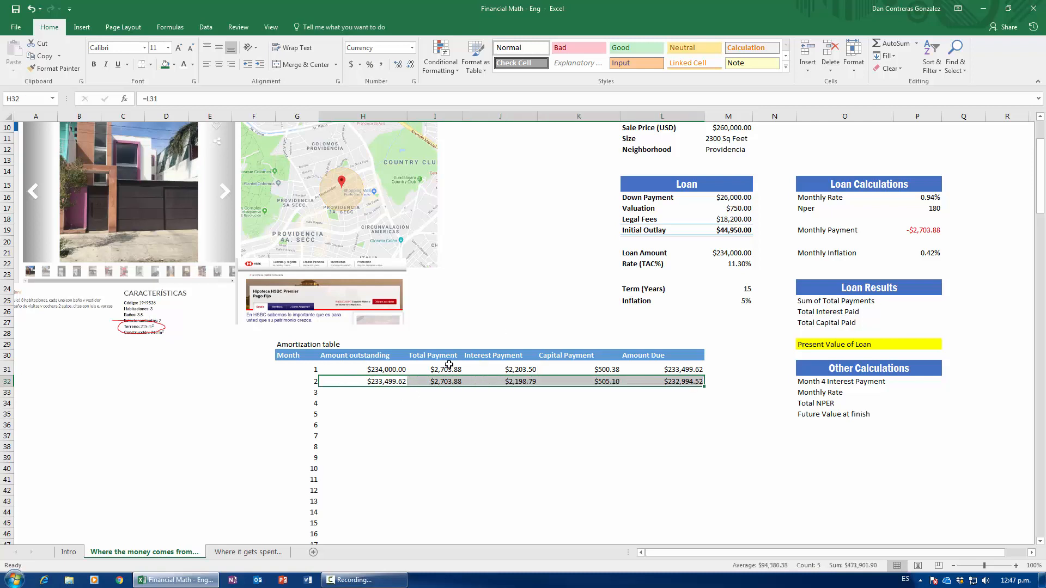
double_click(703, 386)
click(447, 392)
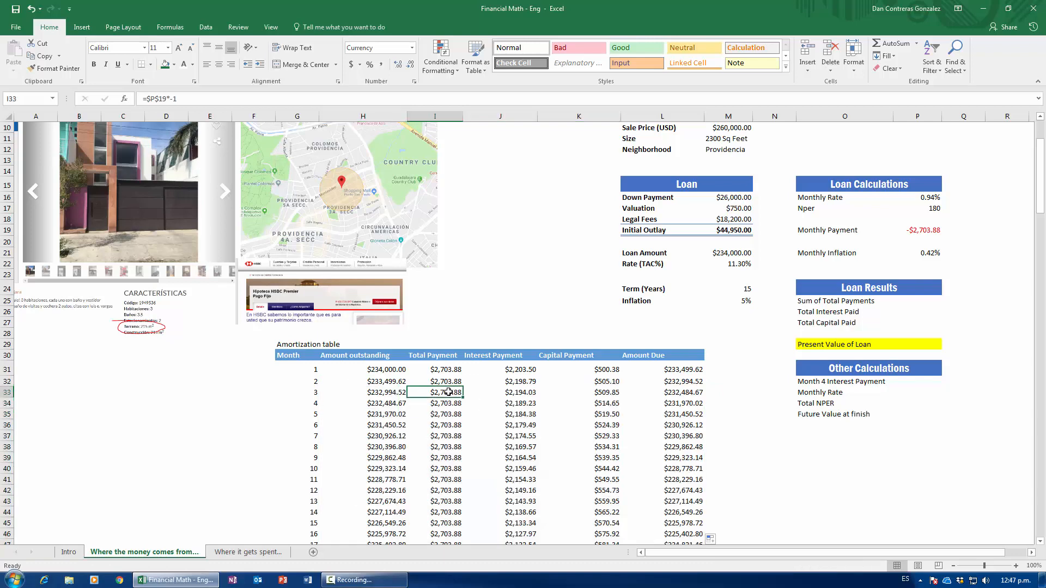
Step: Check the Total Payment and Amount Due columns down to the last row, month 180
key(ctrl+Down)
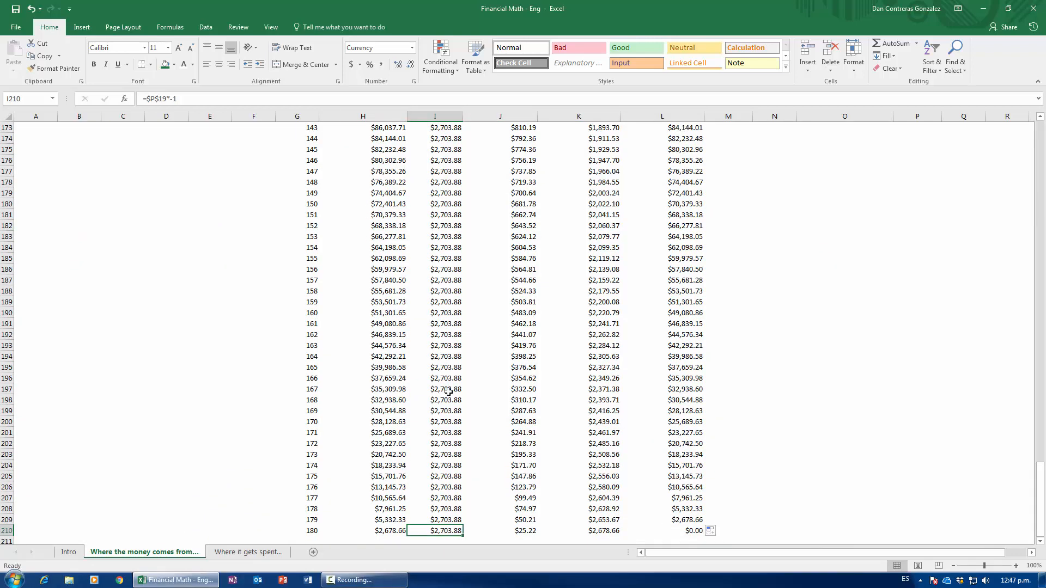
key(ctrl+Up)
key(Down)
key(Right)
key(Right)
key(Right)
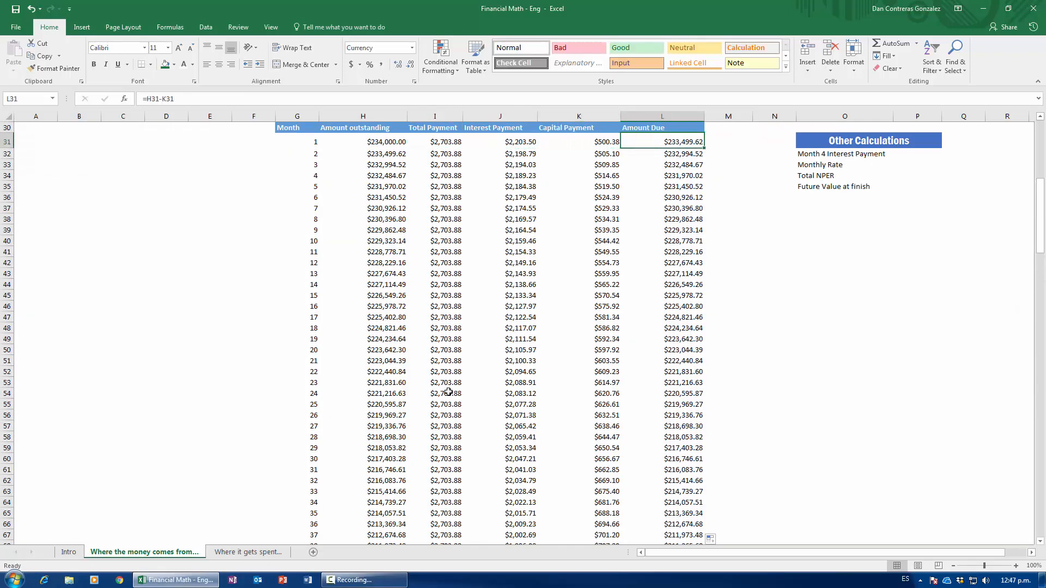
key(ctrl+Down)
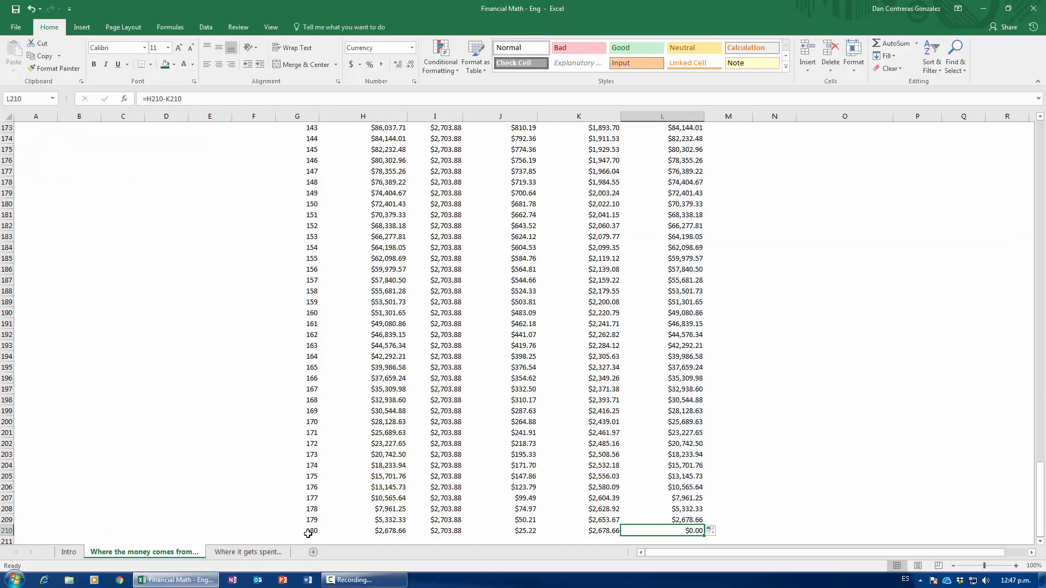
drag(308, 532, 679, 528)
click(682, 529)
key(ctrl+Up)
scroll(501, 392, up, 6)
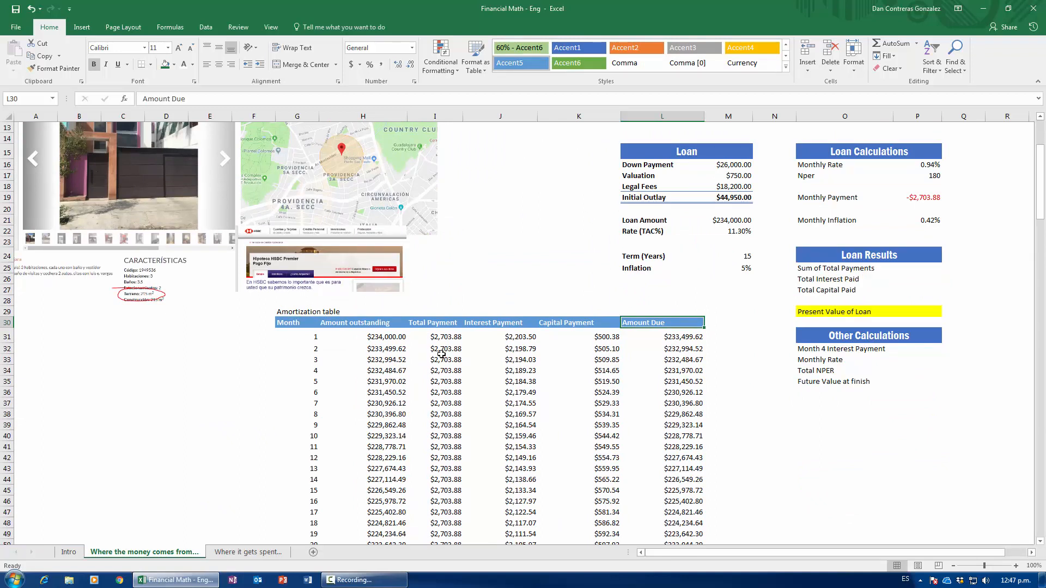
Step: Follow the Interest Payment column from month 1 to month 180 to see how interest evolves
click(513, 335)
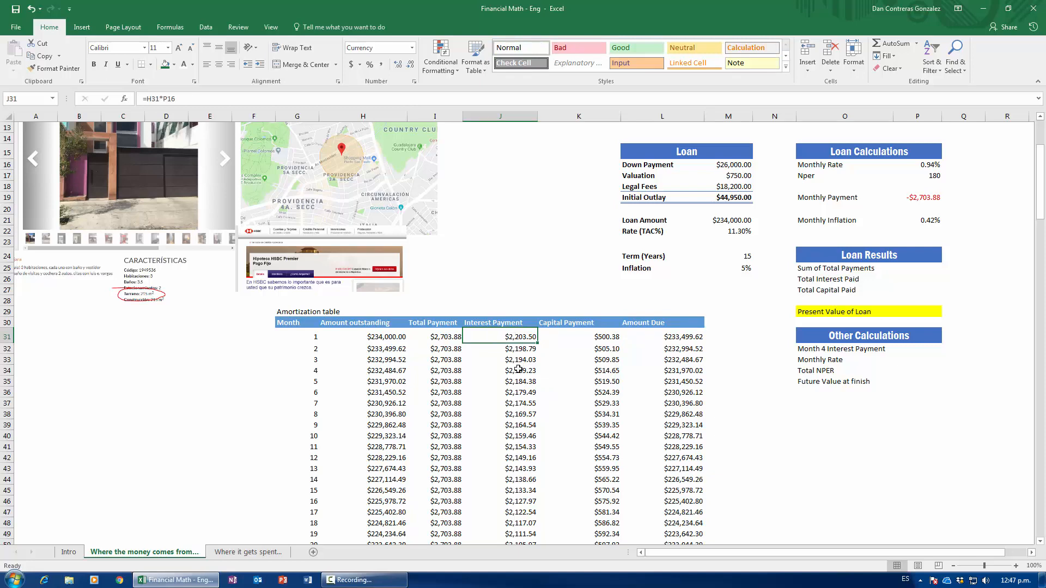
scroll(508, 381, down, 20)
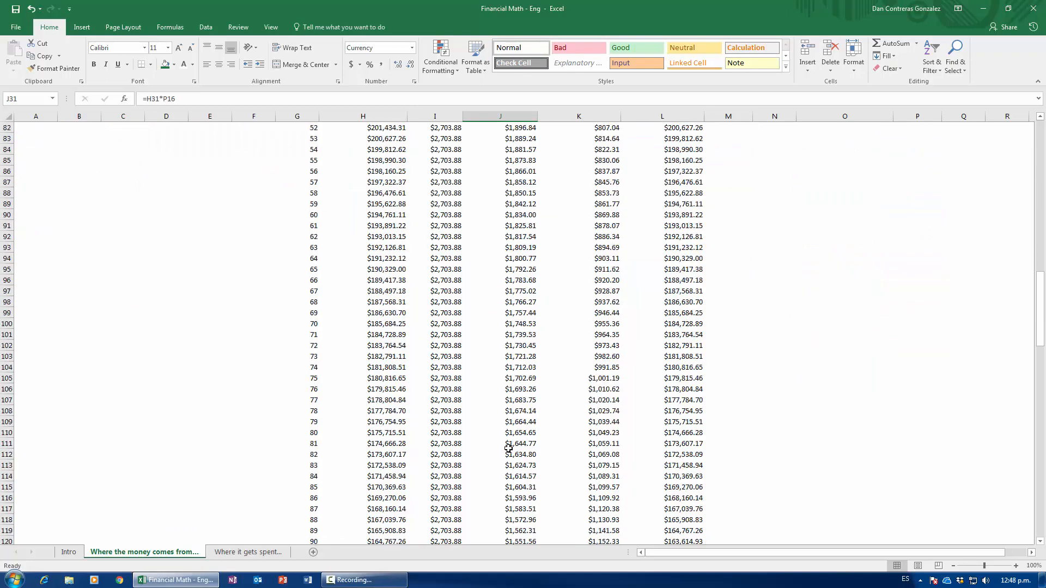
click(517, 356)
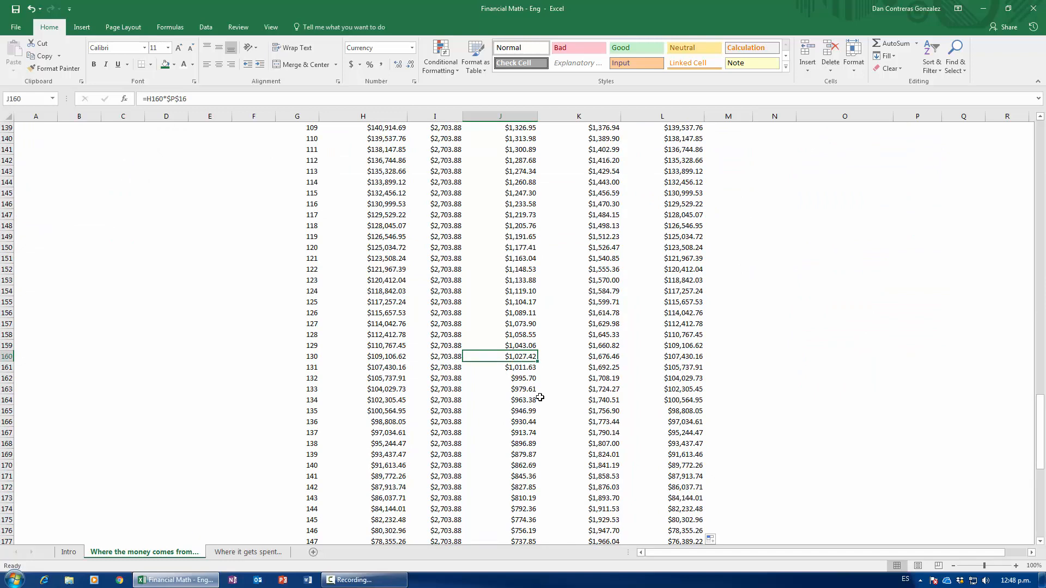
scroll(540, 397, down, 14)
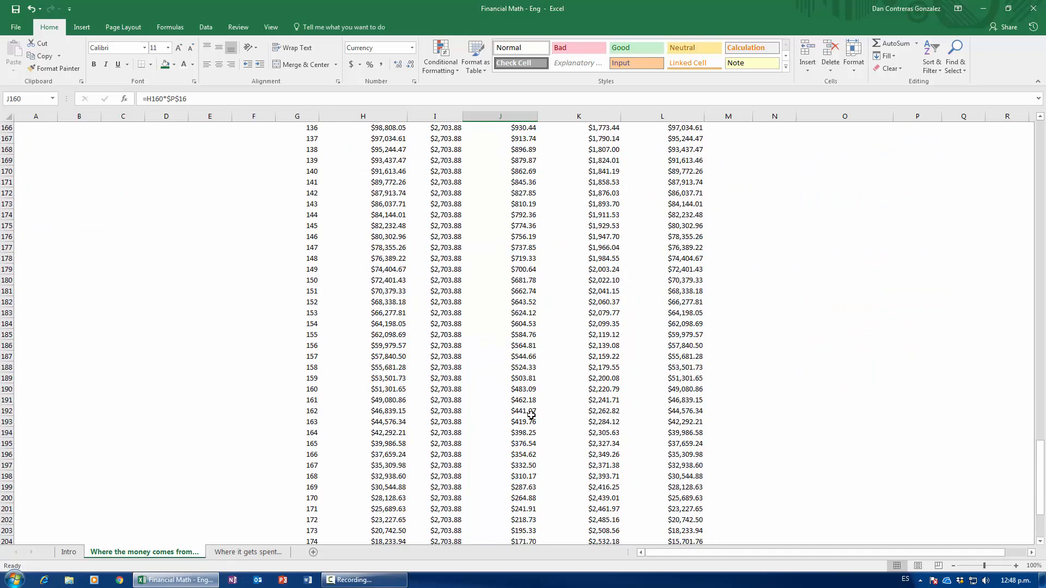
click(529, 443)
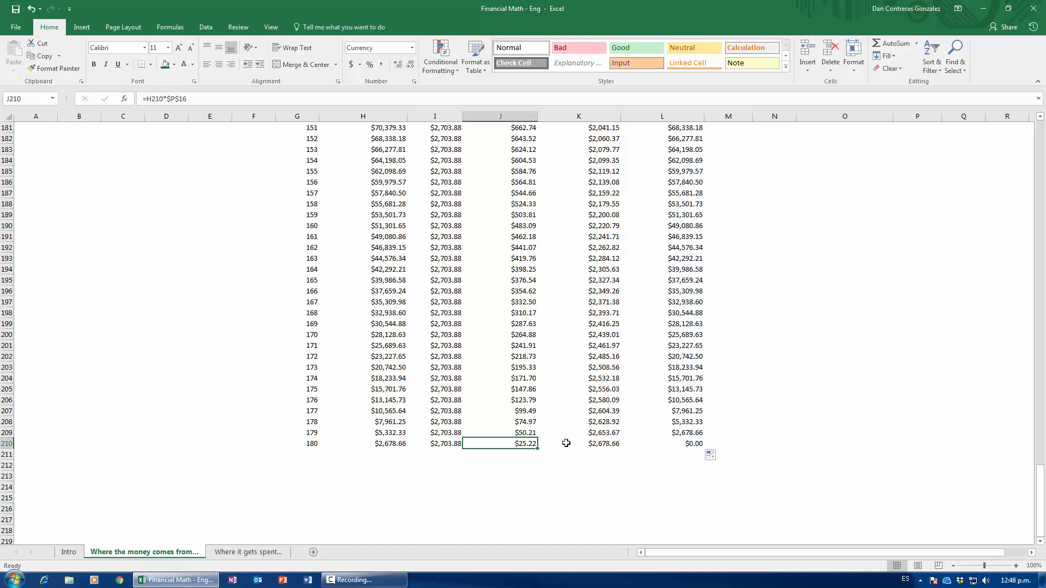
Step: Follow the Capital Payment column from month 1 through month 75 to month 180 to see how it evolves
drag(1039, 487, 1039, 153)
scroll(582, 403, down, 2)
click(583, 406)
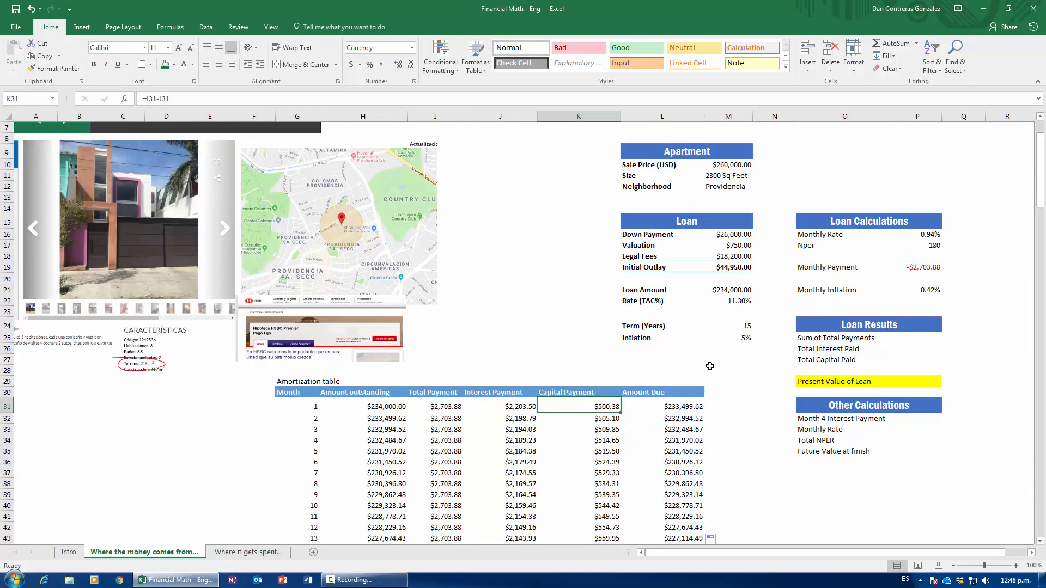
drag(1040, 191, 1017, 324)
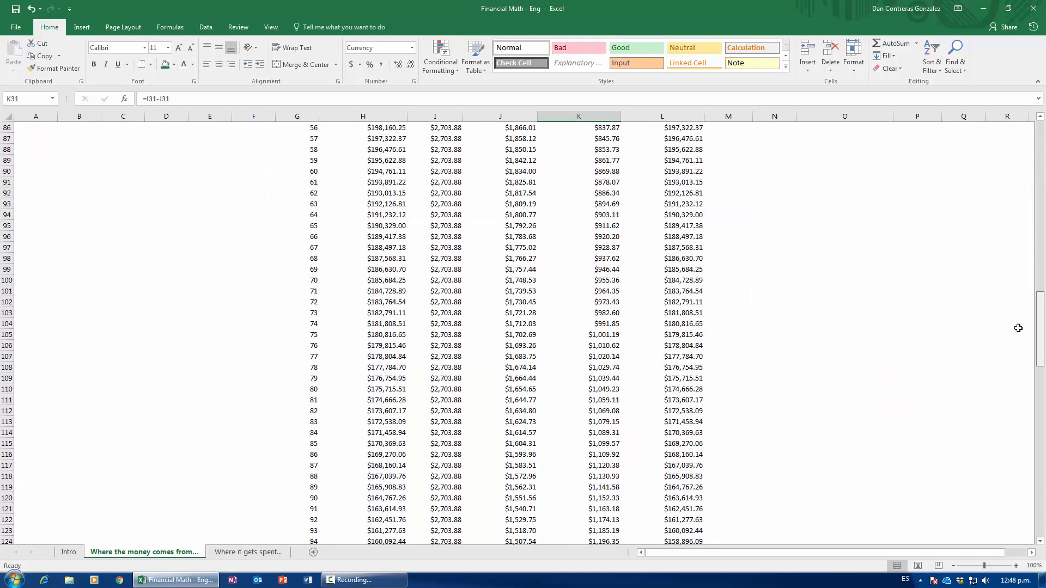
click(595, 325)
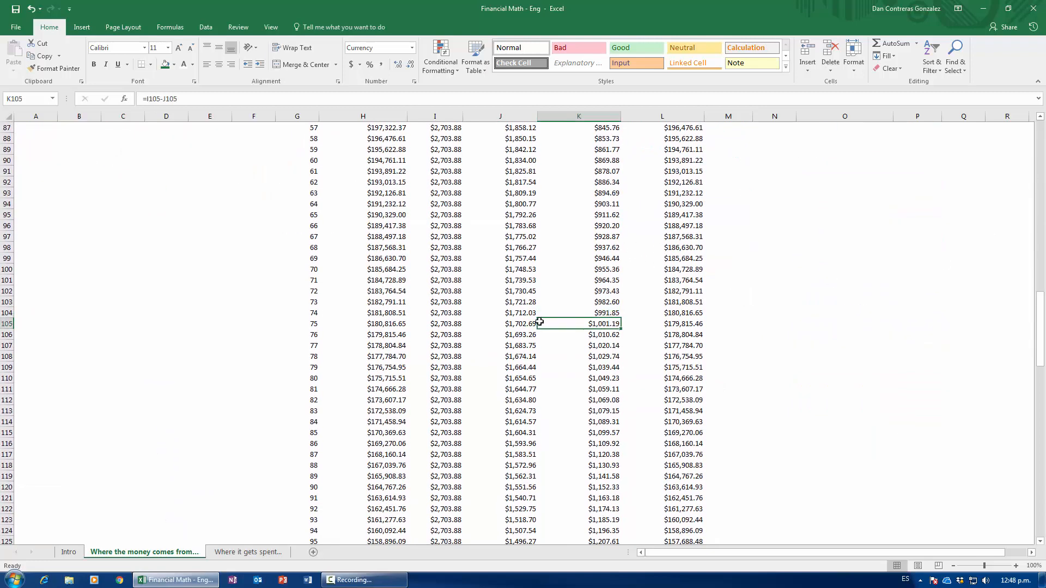
scroll(599, 406, down, 7)
scroll(643, 412, down, 20)
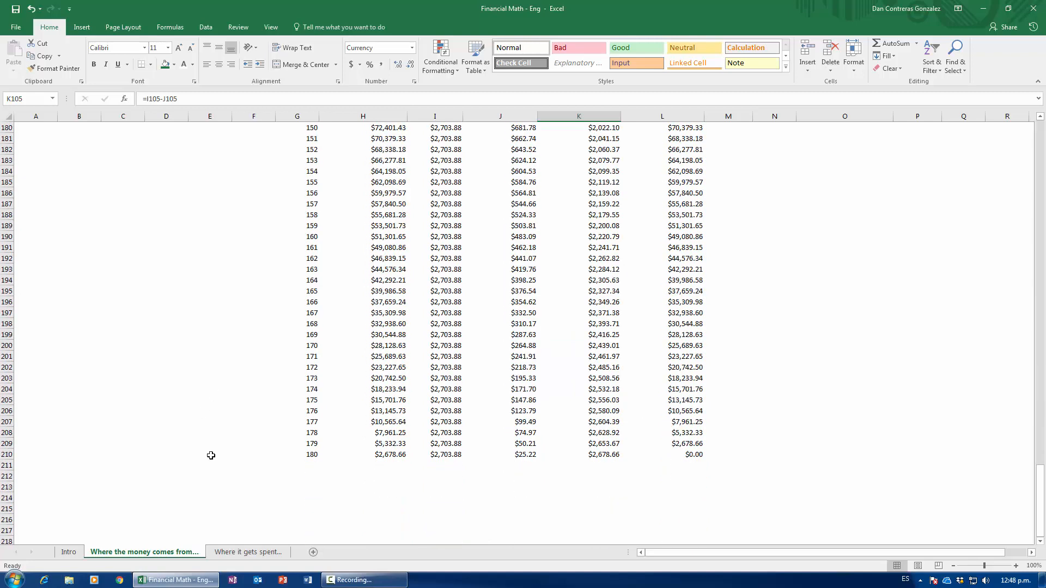
click(589, 456)
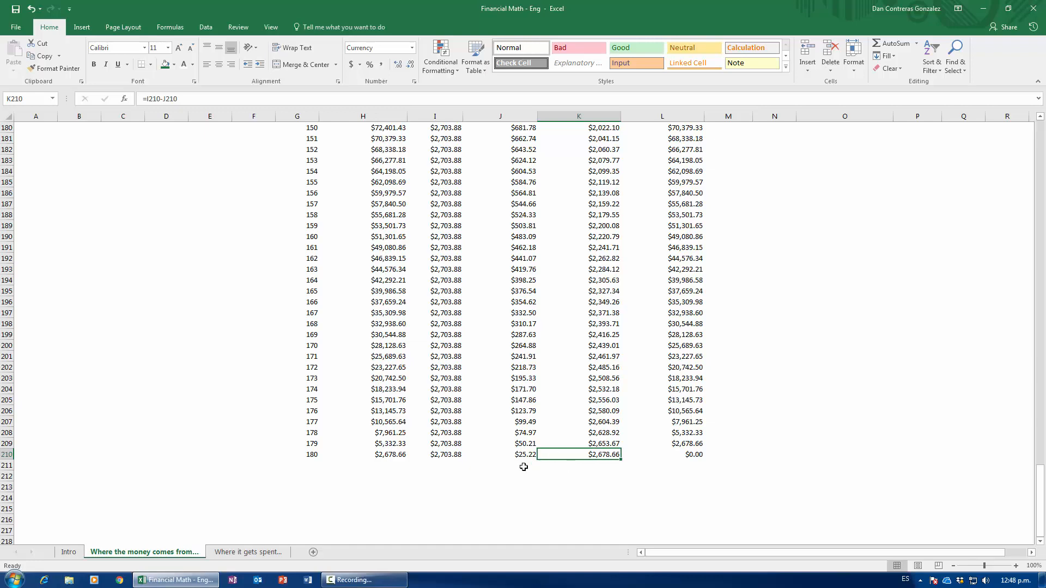
Step: Return to the start of the amortization table and highlight months 1 to 30 in the Month column
drag(1042, 534, 1043, 484)
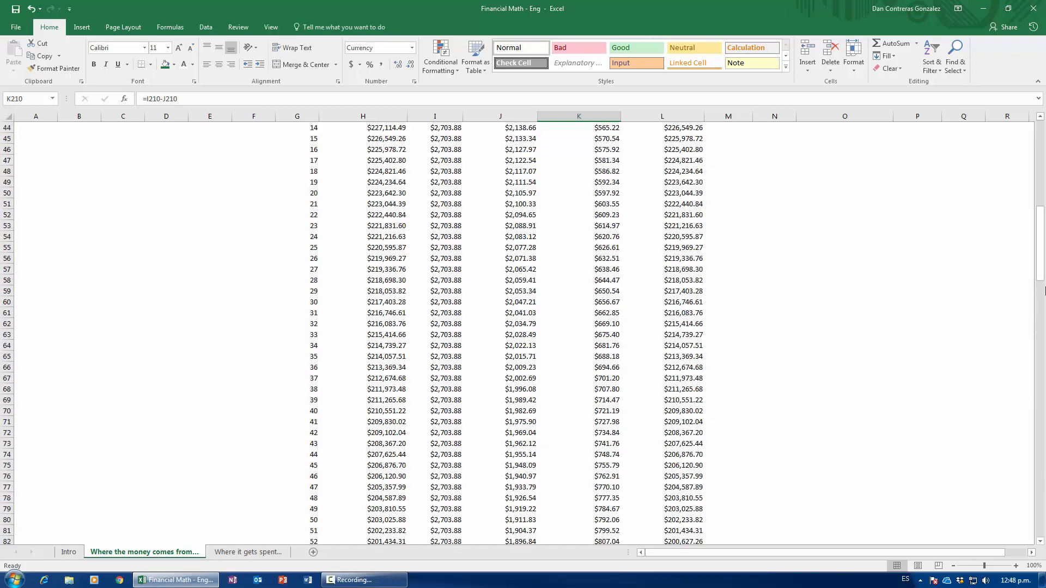
drag(1041, 277, 1041, 191)
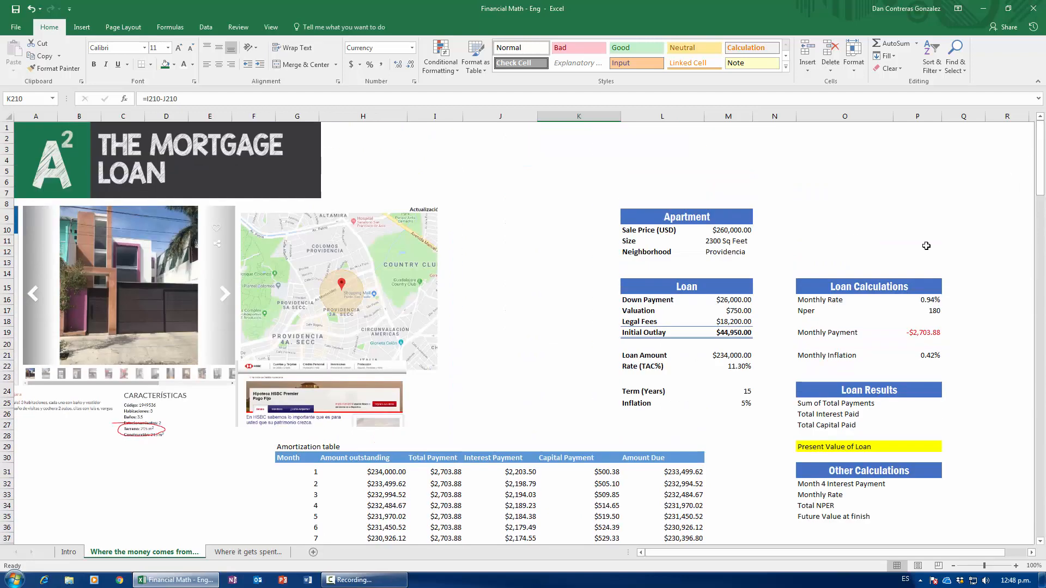
scroll(459, 438, down, 9)
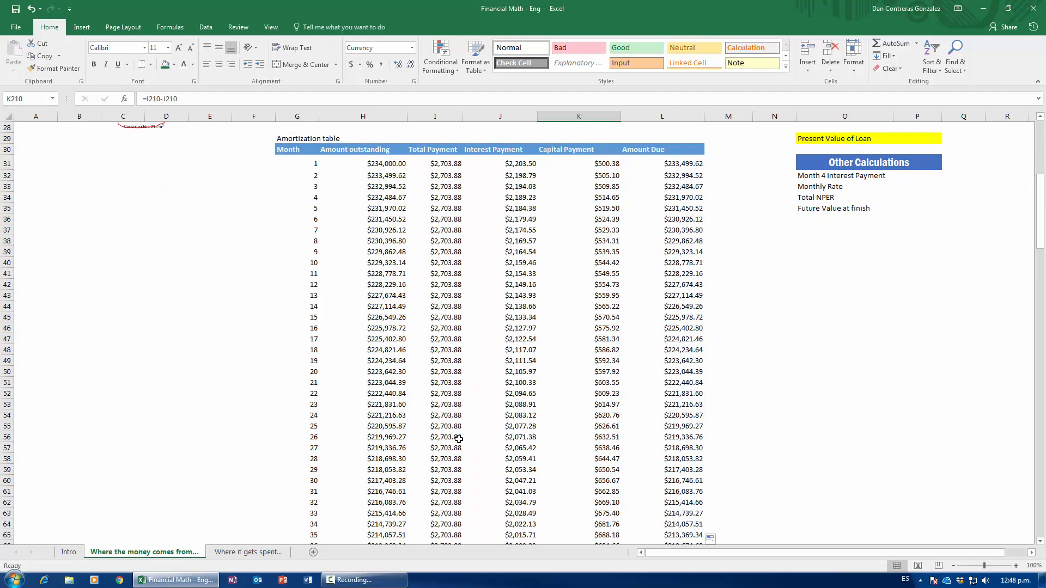
scroll(459, 438, up, 4)
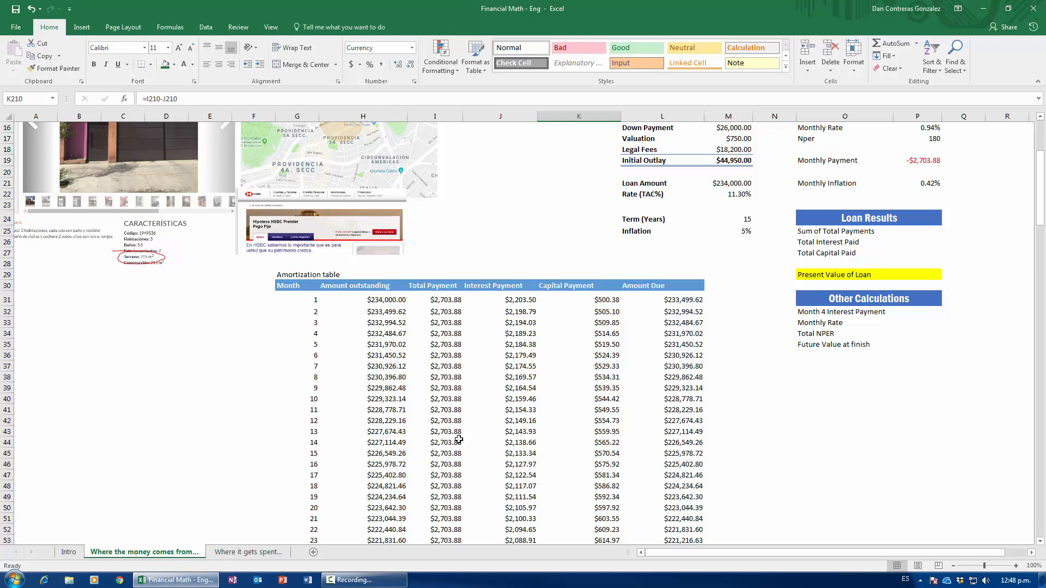
scroll(406, 444, down, 1)
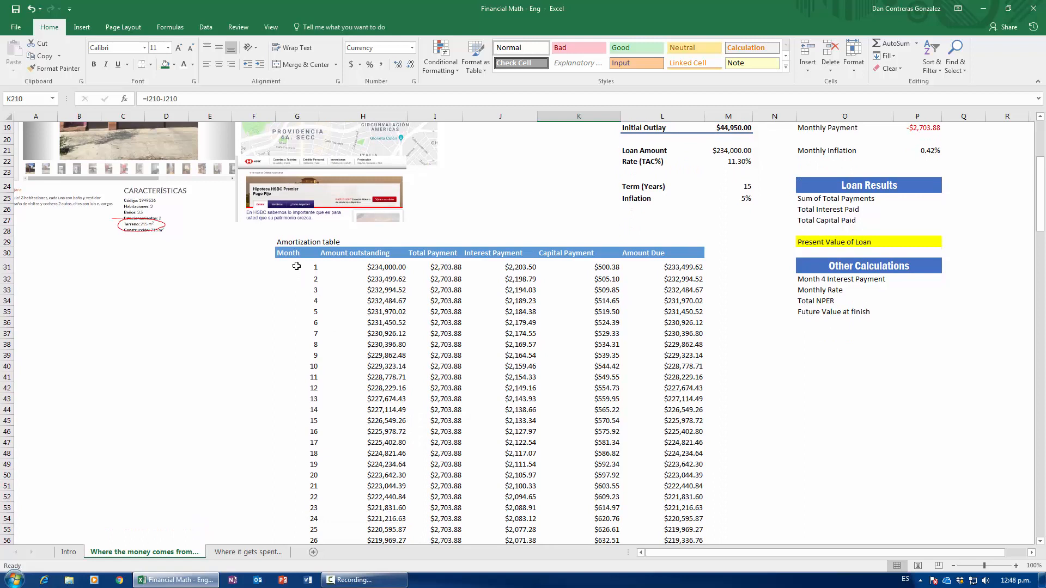
click(296, 266)
drag(285, 269, 299, 521)
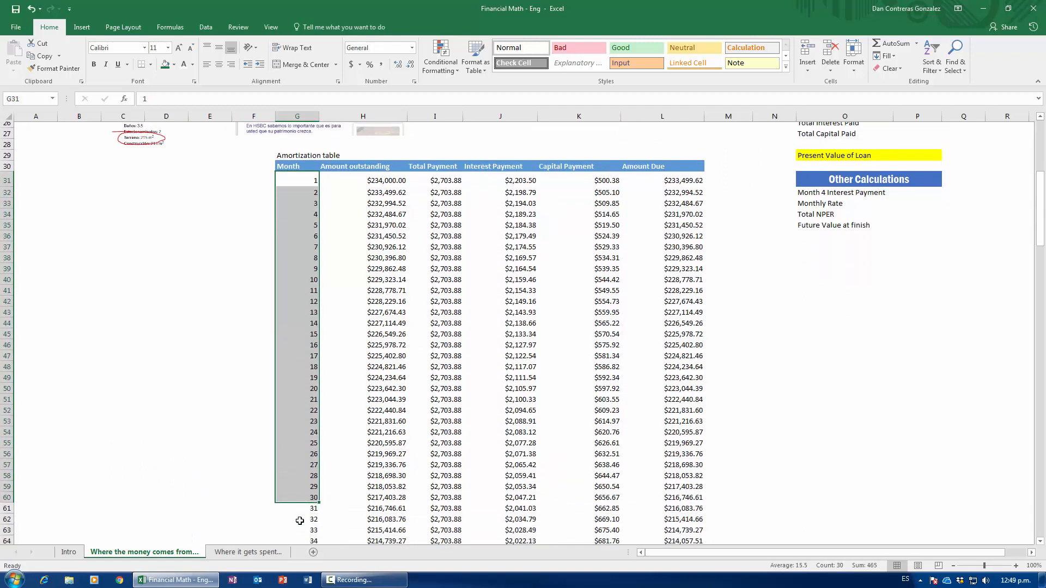
scroll(300, 521, down, 2)
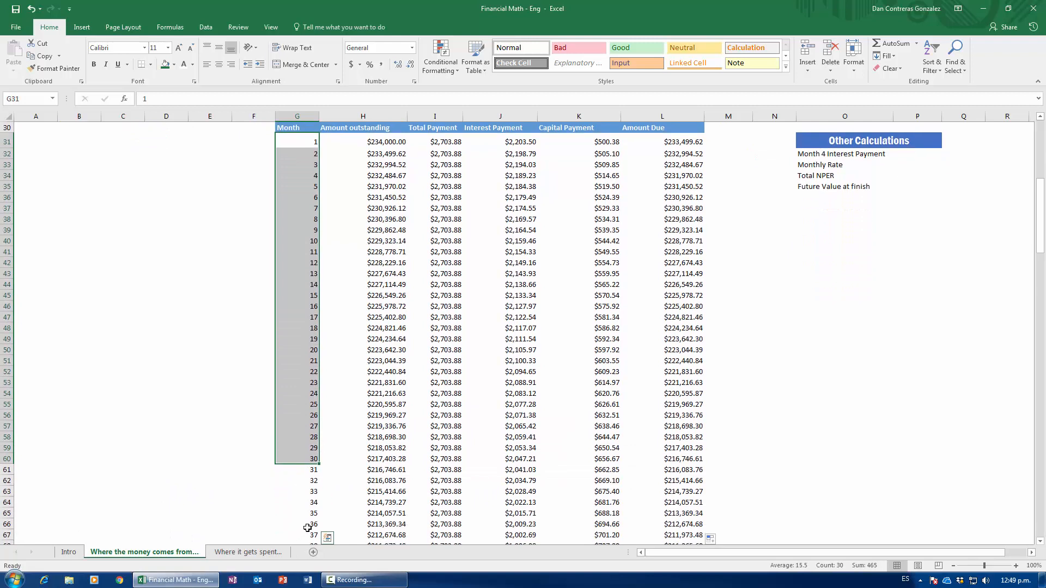
click(308, 528)
Step: Compare the sums of the Interest Payment and Capital Payment columns for the first 36 months
click(509, 531)
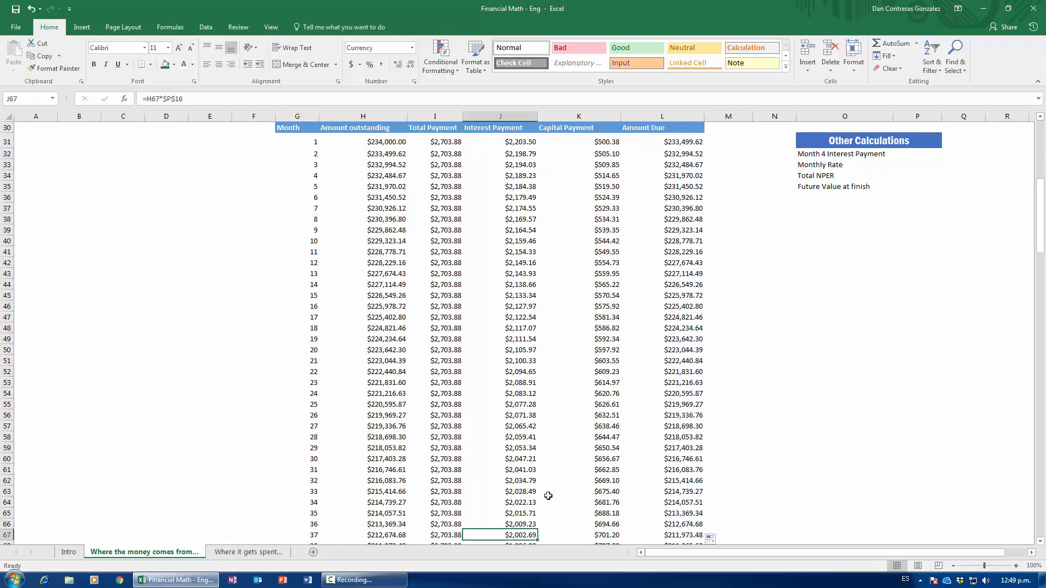
key(Up)
key(ctrl+shift+Up)
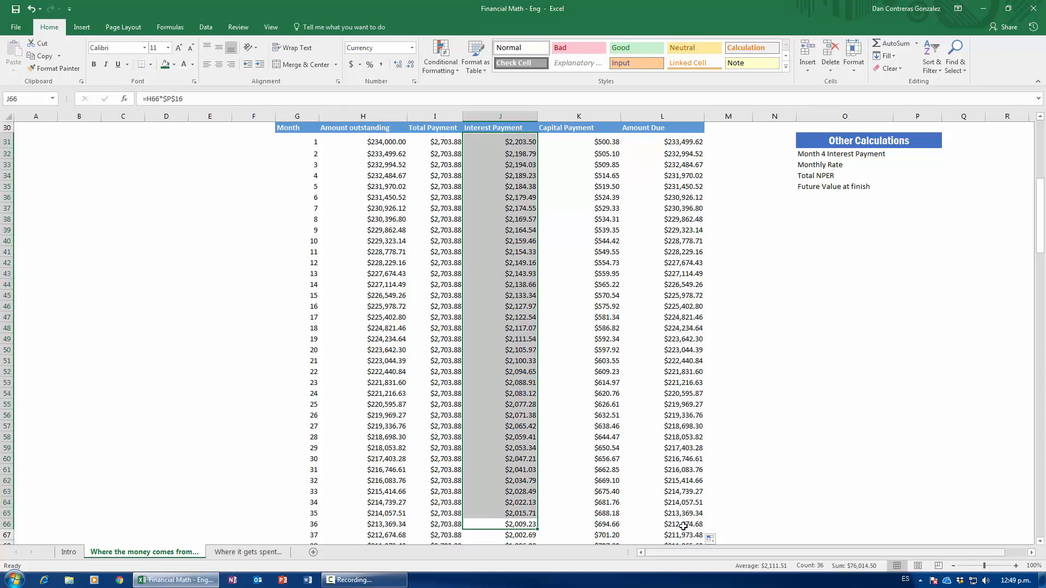
click(605, 526)
key(ctrl+shift+Up)
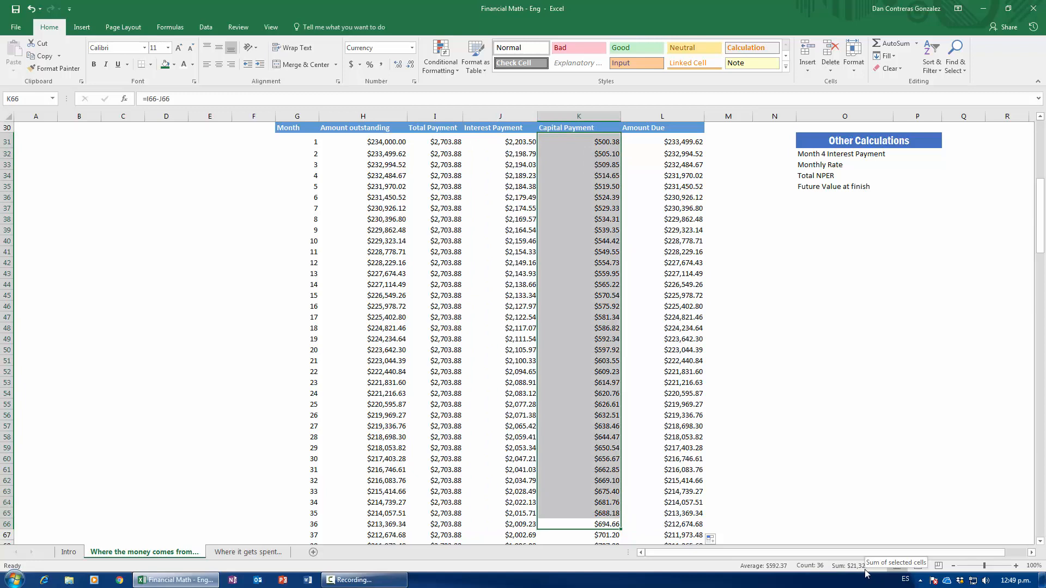
click(524, 525)
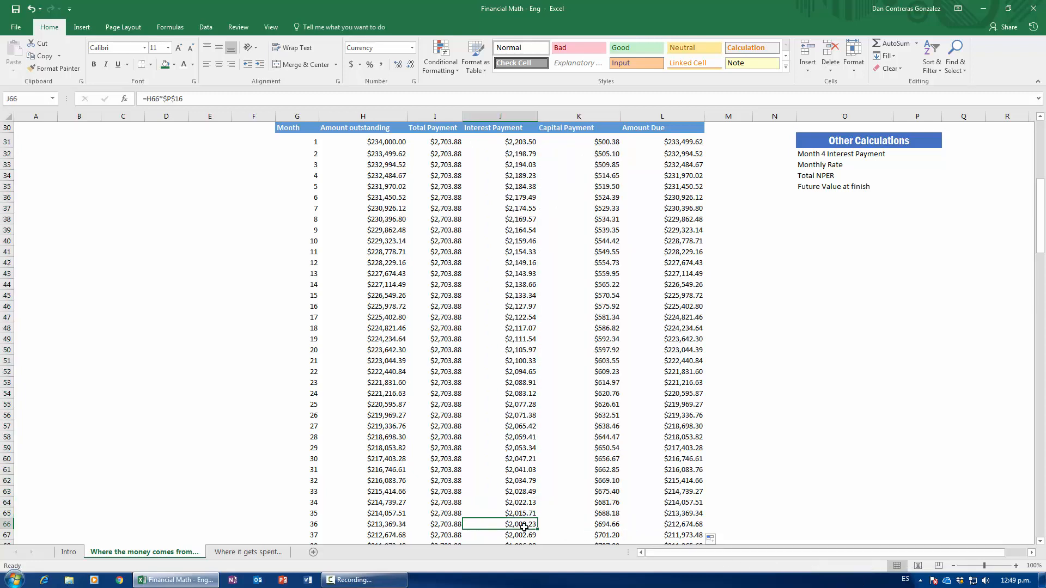
key(ctrl+shift+Up)
key(shift+Down)
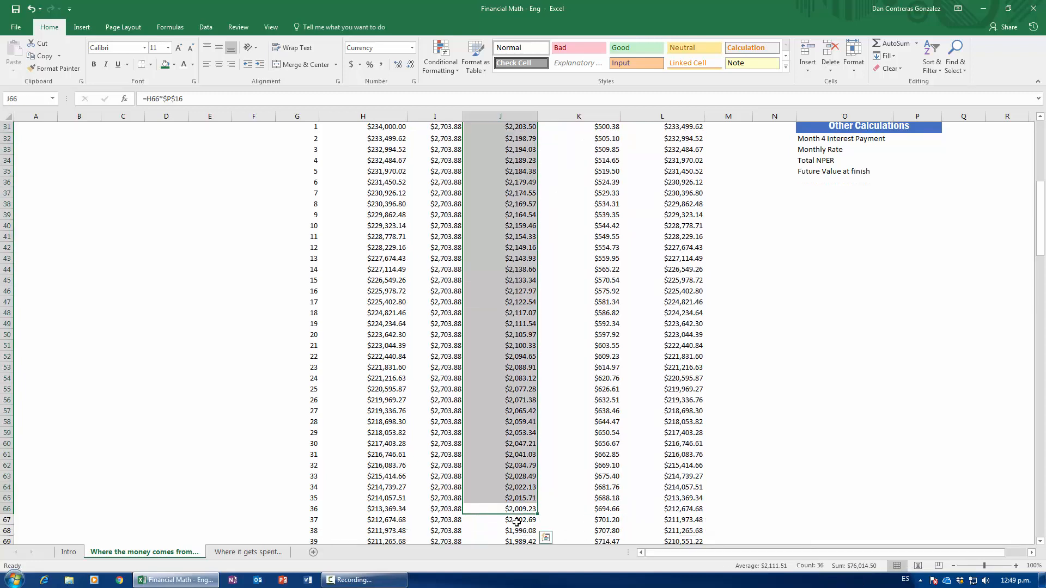
scroll(504, 406, down, 4)
click(503, 406)
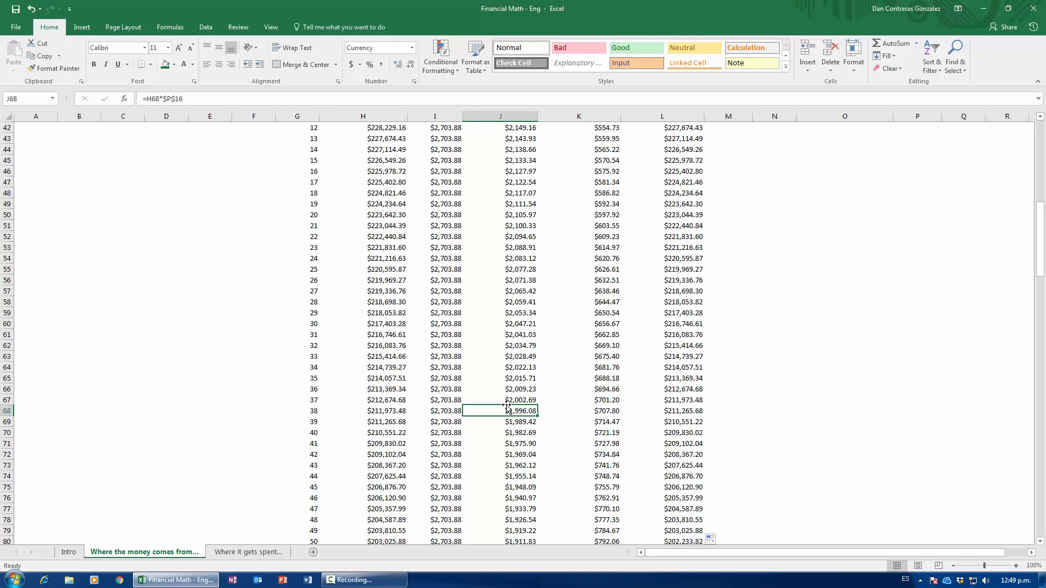
Step: Select the Capital Payments of months 1 to 38 to read their sum
scroll(506, 408, up, 14)
scroll(494, 415, down, 4)
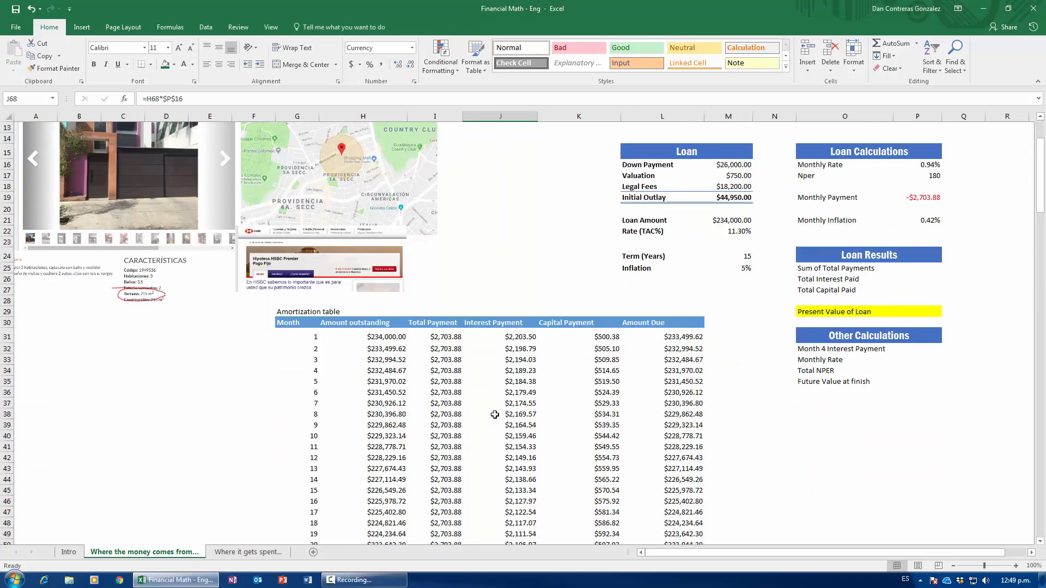
scroll(494, 415, down, 6)
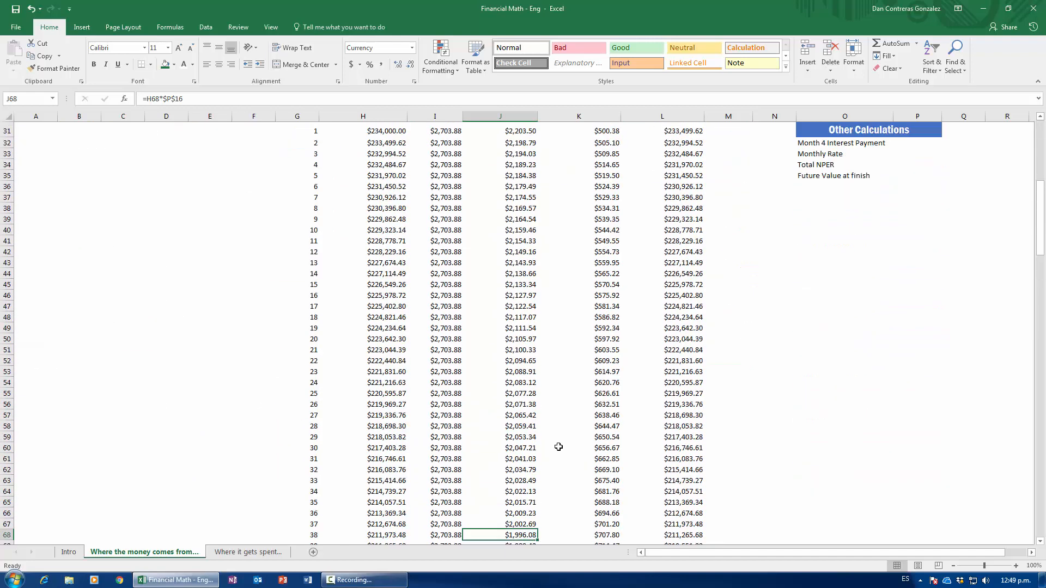
click(596, 525)
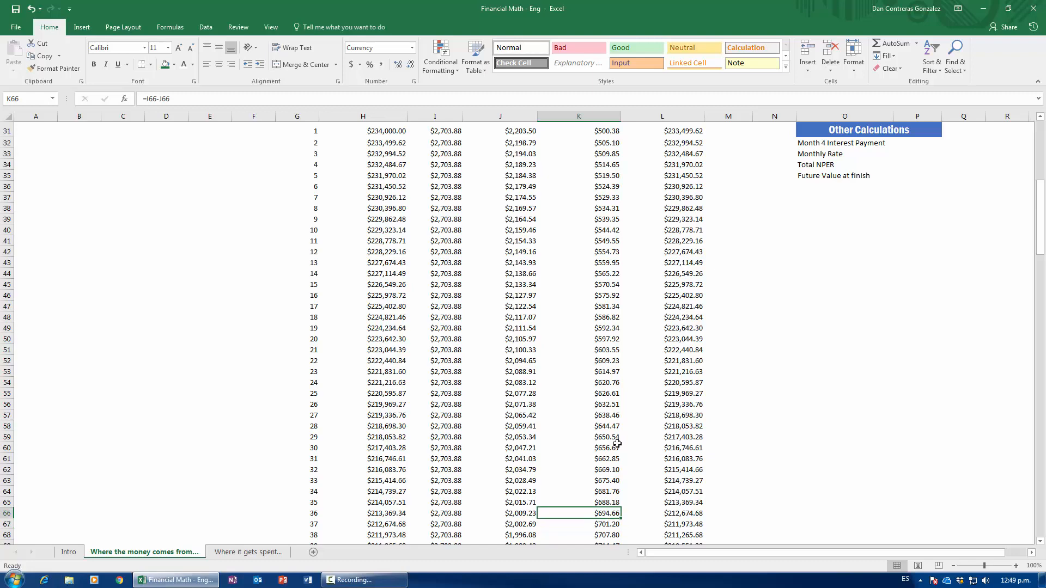
key(Down)
key(ctrl+shift+Up)
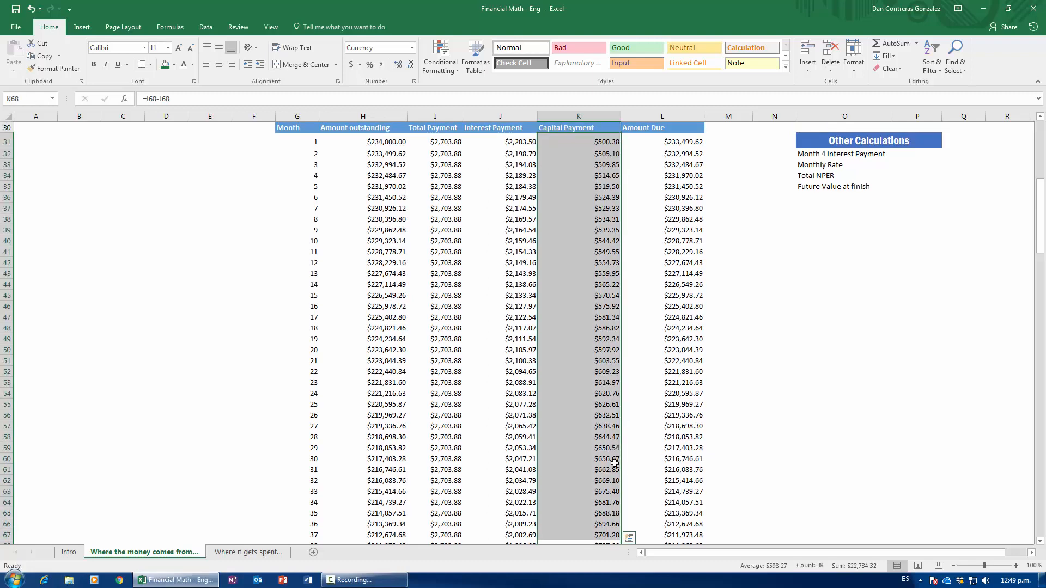
scroll(527, 524, down, 1)
Step: Select the Interest Payments of months 1 to 36 to read their sum
click(519, 513)
key(Up)
key(Up)
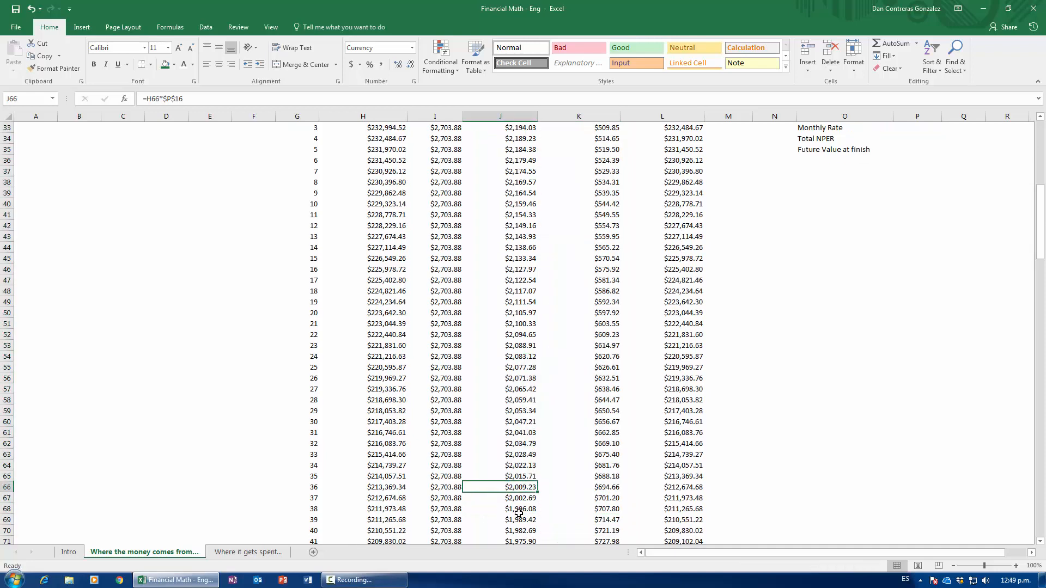
key(ctrl+shift+Up)
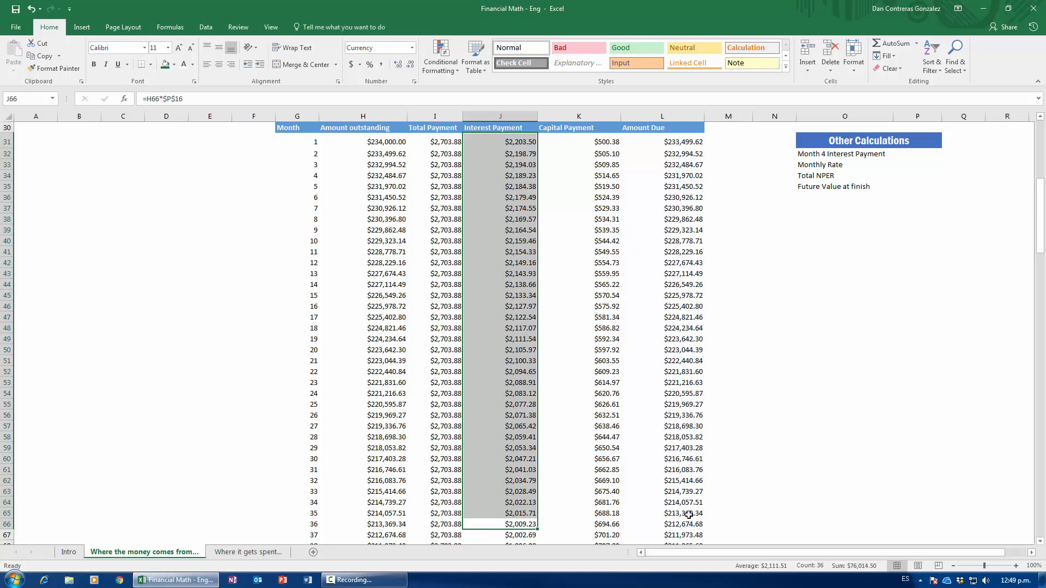
Step: Select the Interest Payments of all 180 months to read their sum
scroll(580, 496, up, 10)
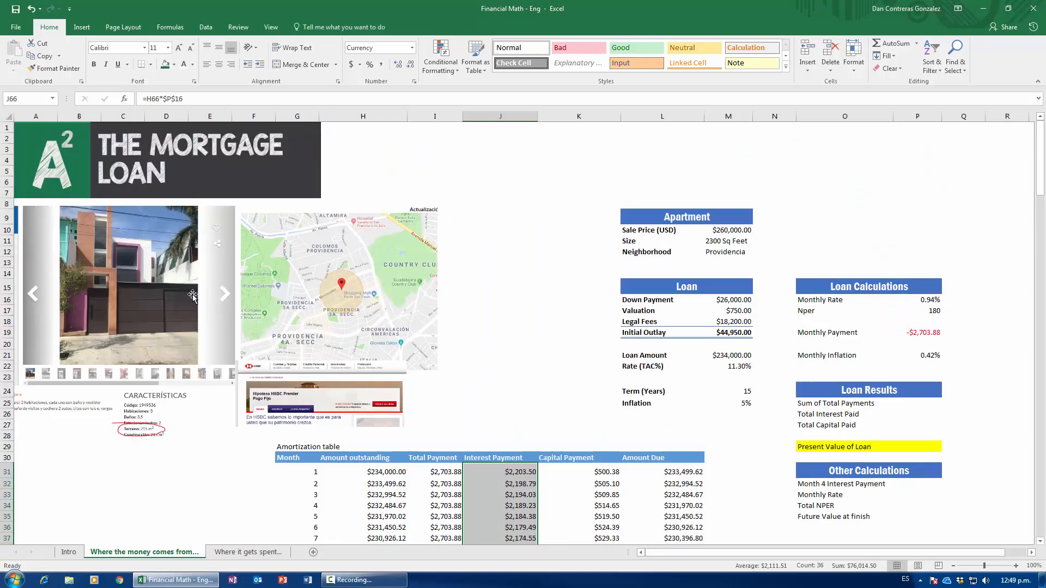
scroll(615, 440, down, 4)
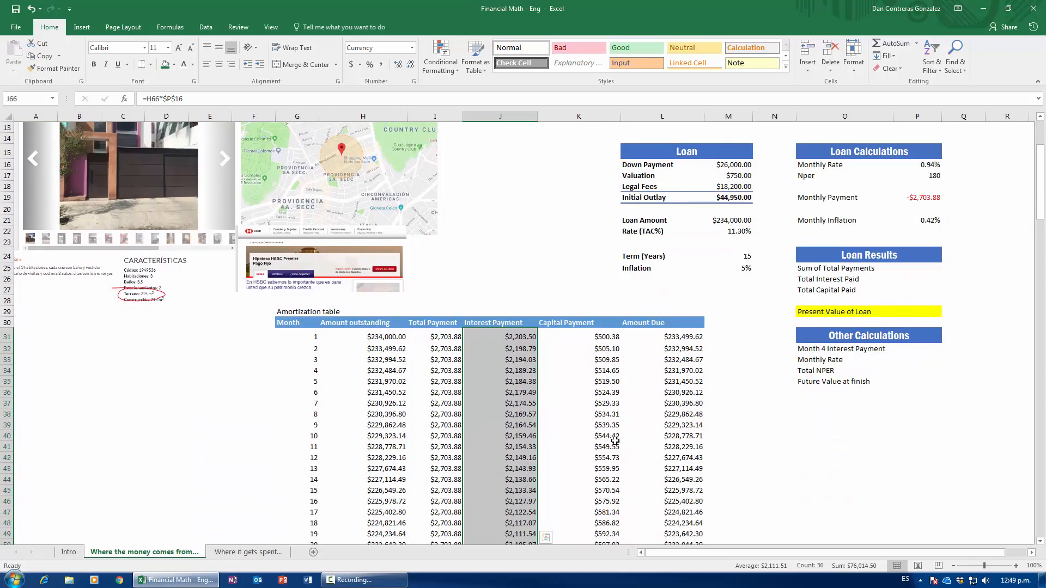
scroll(615, 440, down, 2)
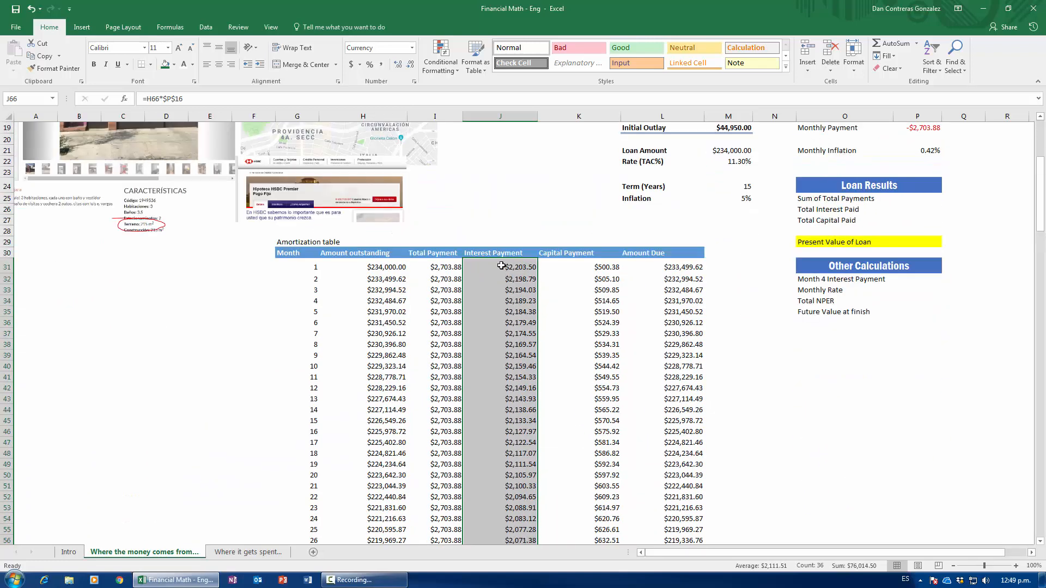
click(501, 266)
key(ctrl+shift+Down)
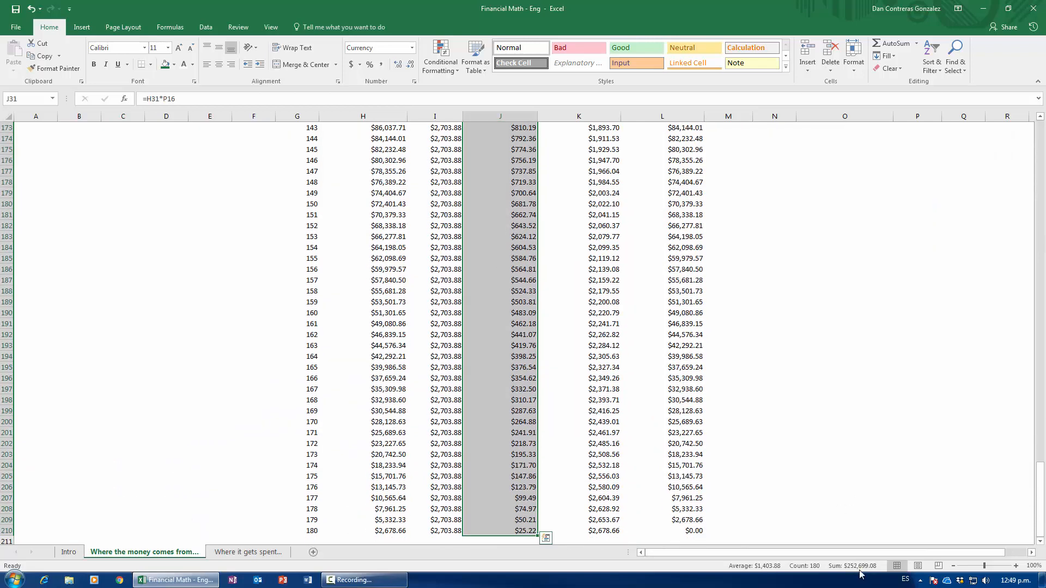
Step: Select the Interest Payments of months 1 to 90 to read the sum for the first half of the loan
click(516, 368)
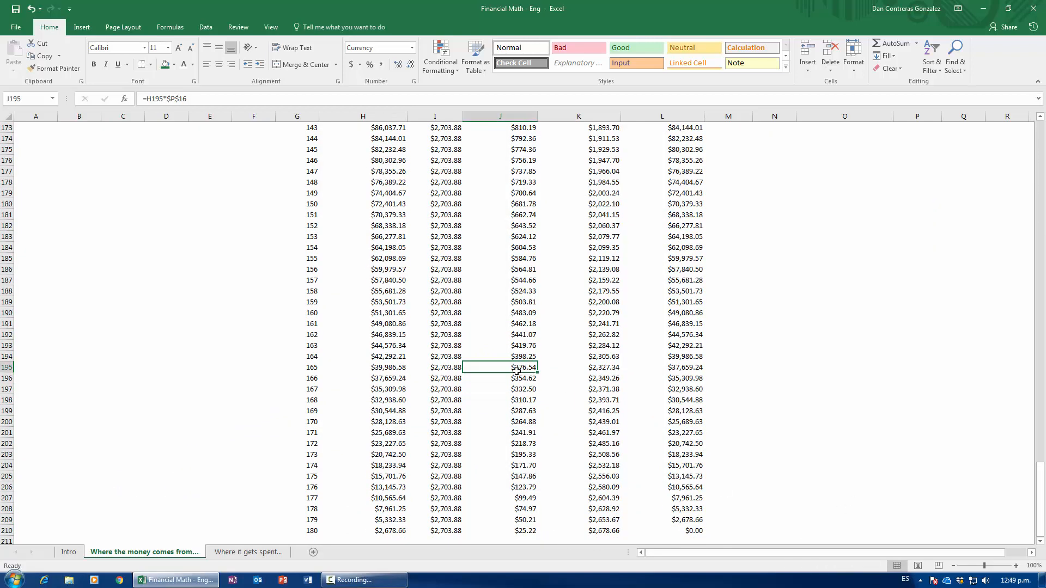
key(ctrl+Up)
key(Down)
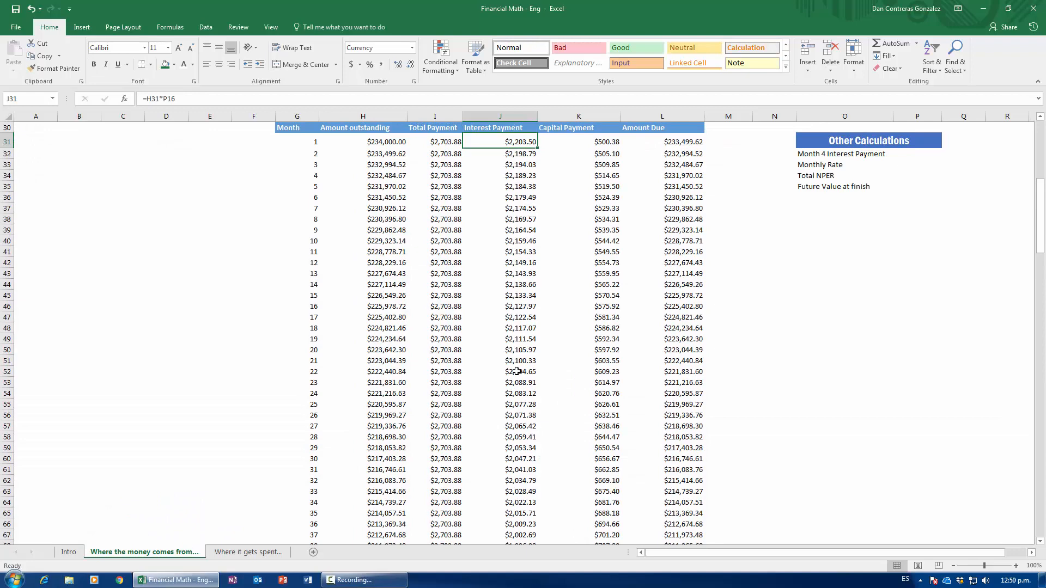
scroll(517, 371, down, 9)
scroll(517, 371, down, 20)
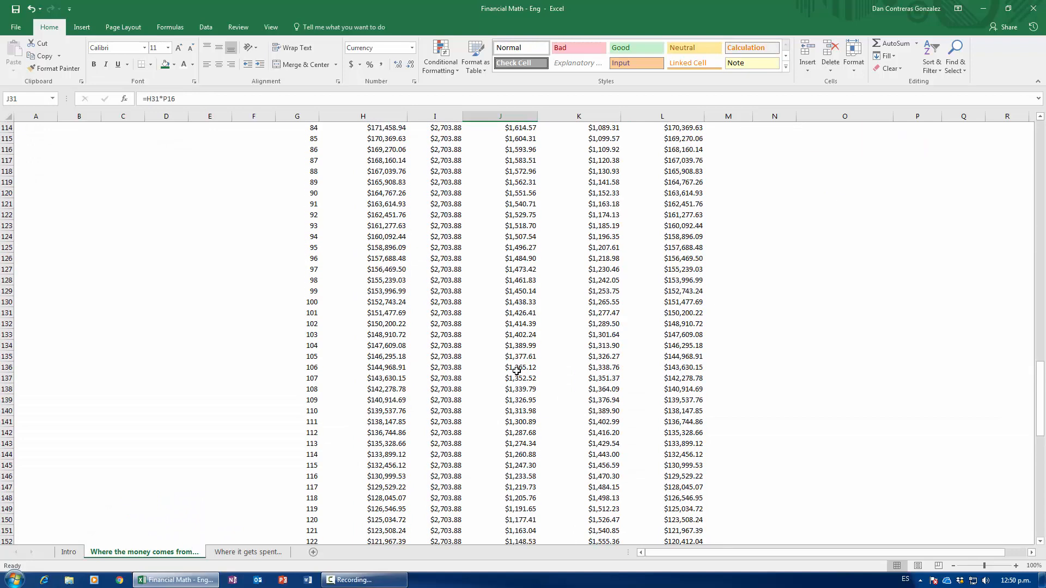
scroll(516, 371, up, 8)
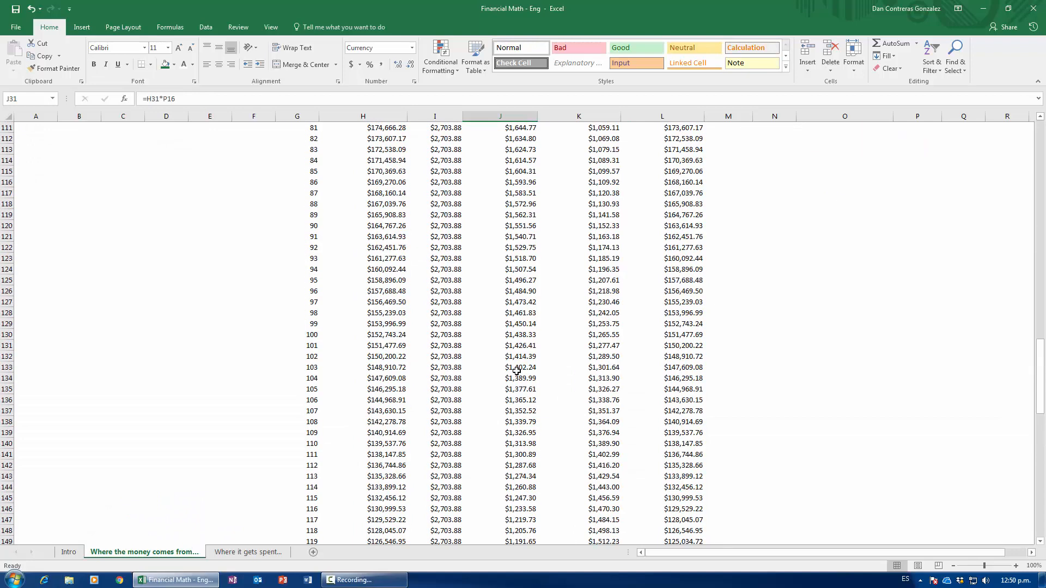
shift+click(514, 225)
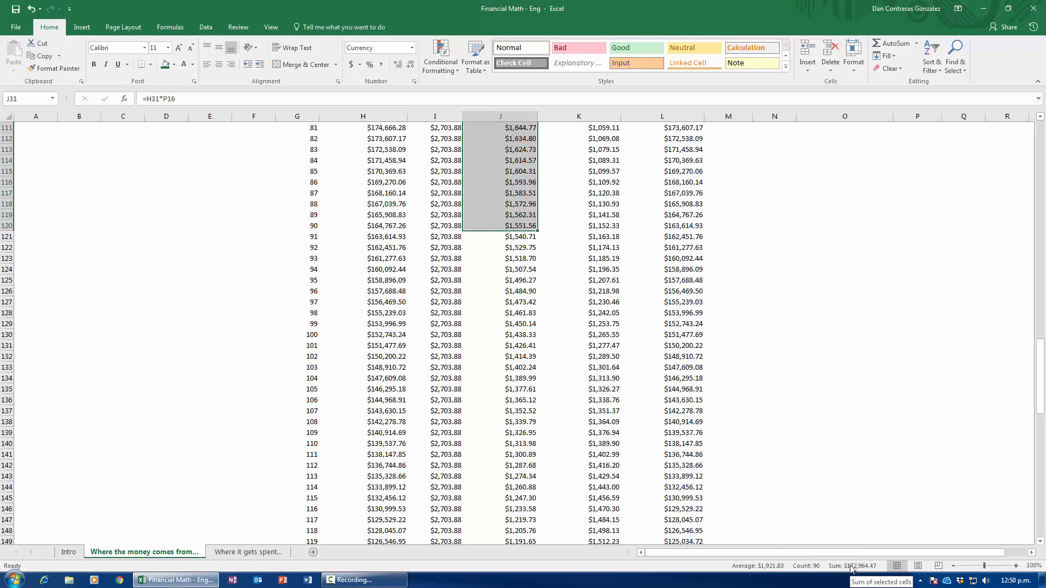
Step: Return to the start of the amortization table and select the Capital Payment of month 1
scroll(467, 400, up, 6)
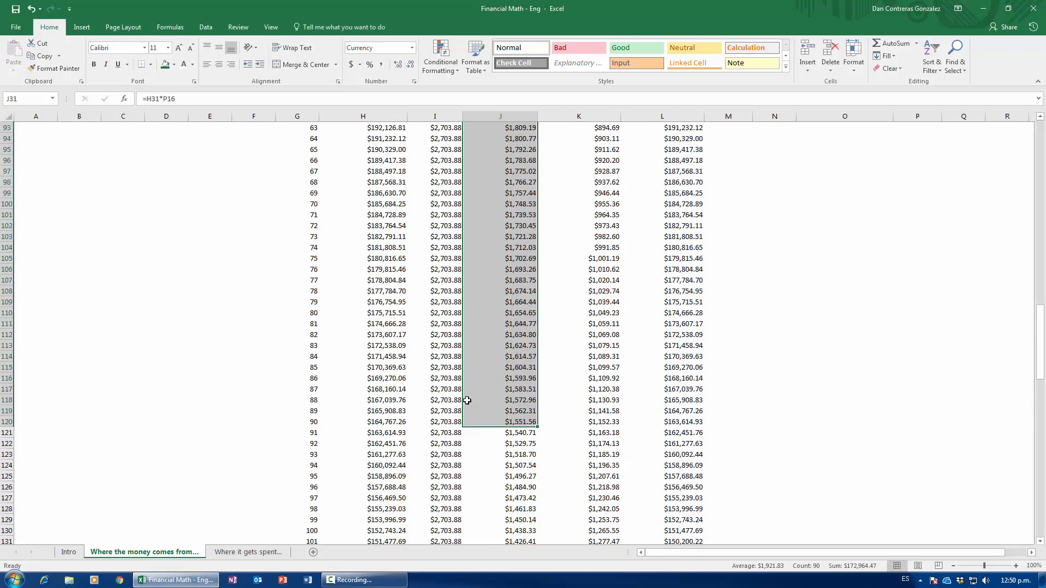
scroll(467, 400, up, 20)
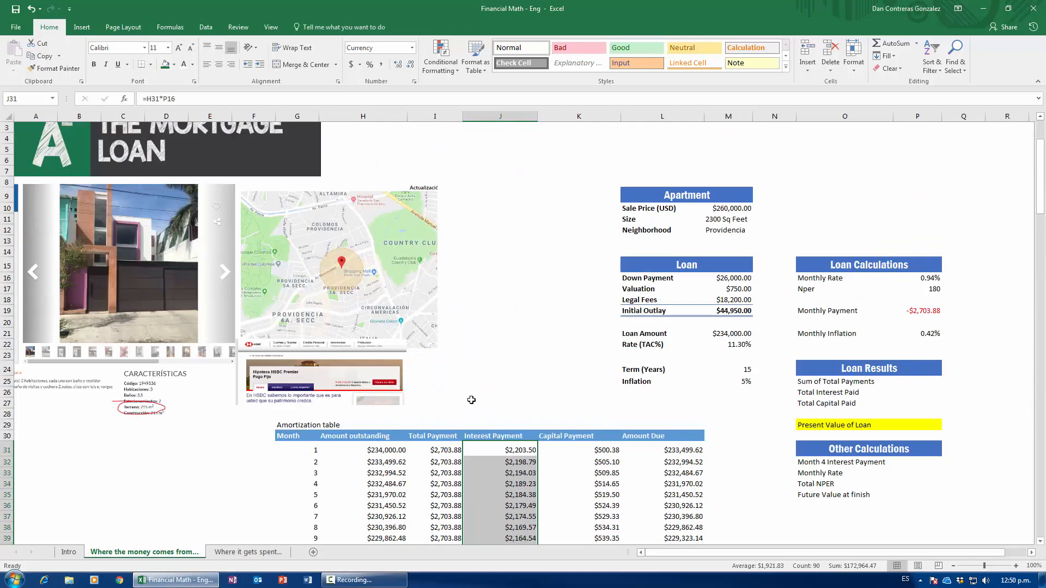
scroll(567, 377, down, 3)
click(563, 366)
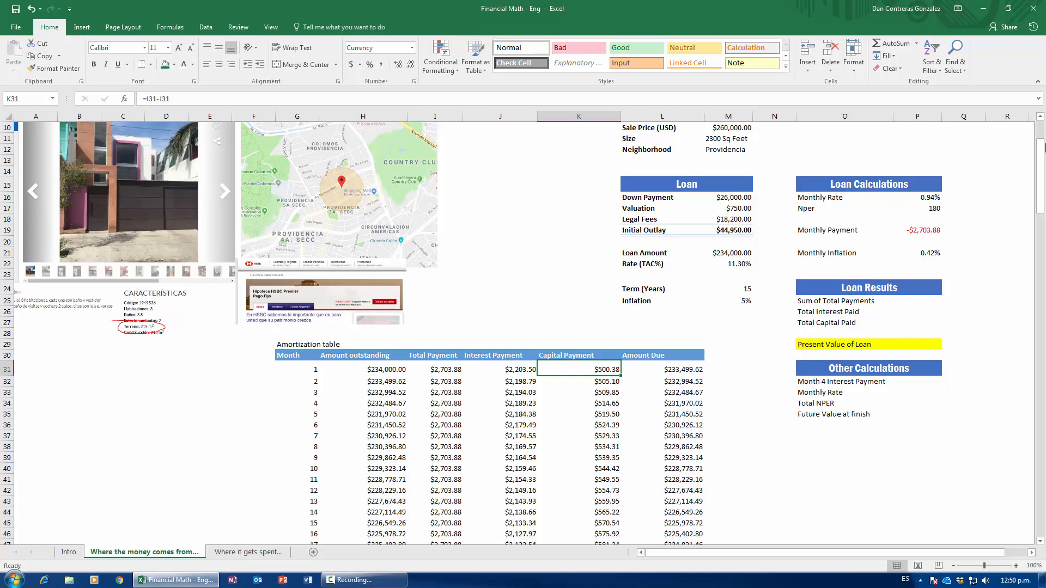
drag(1039, 161, 1040, 136)
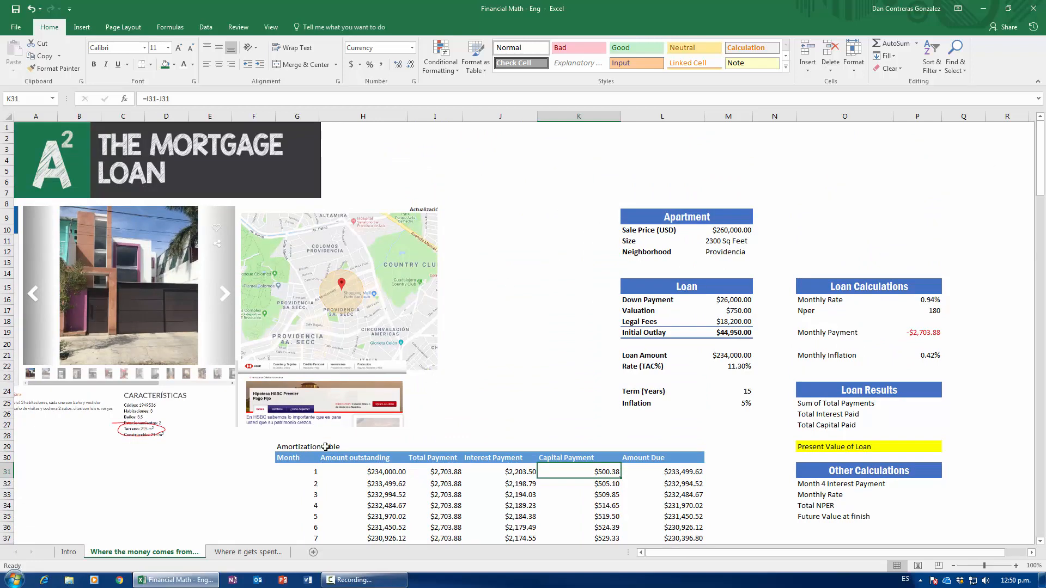
scroll(327, 417, down, 2)
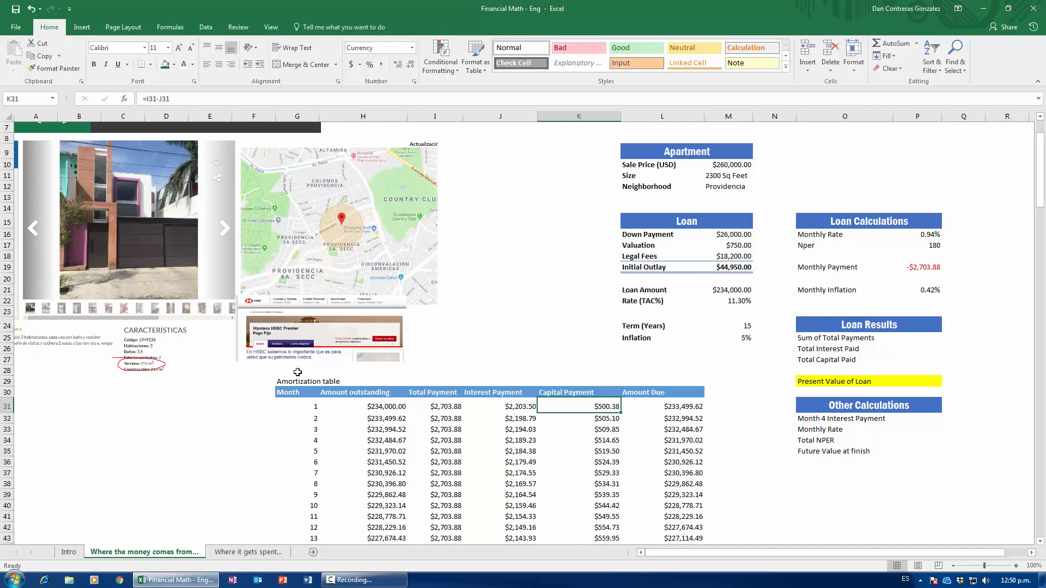
Step: Calculate Sum of Total Payments as the SUM of the Total Payment column, I31:I210, and compare it with the Loan Amount
click(929, 341)
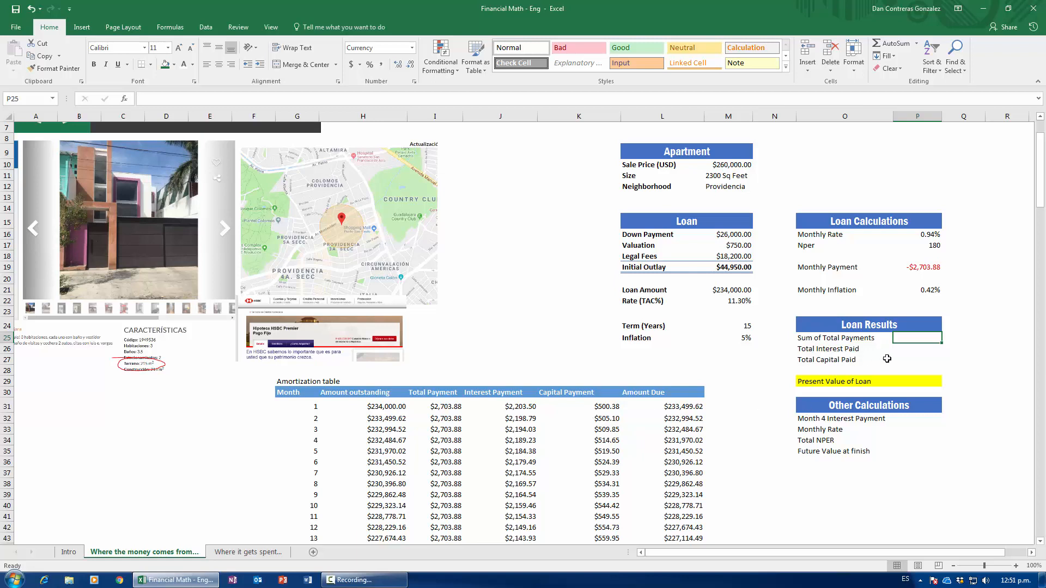
click(900, 352)
click(922, 336)
text(=)
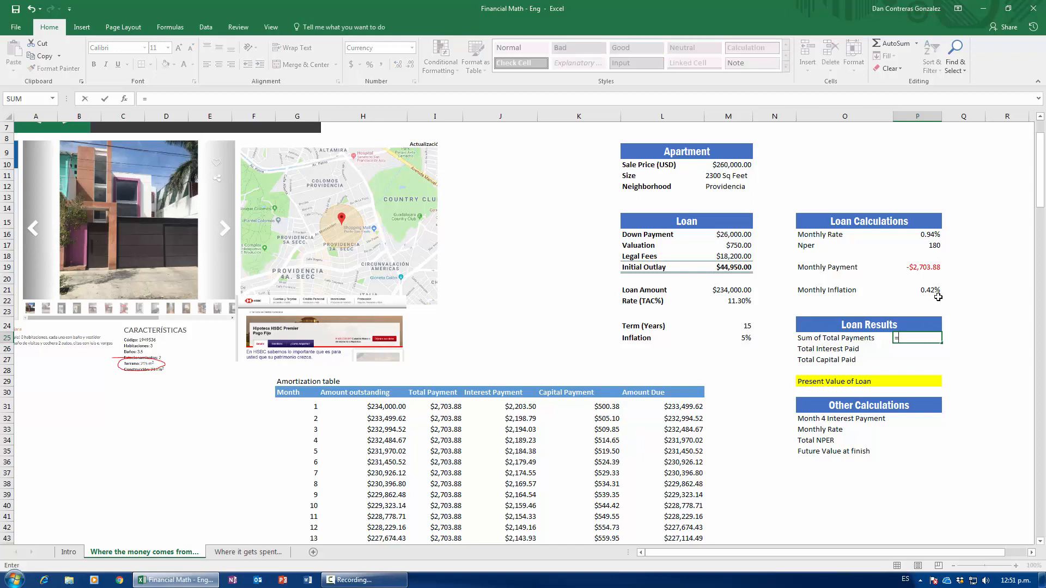
text(sum()
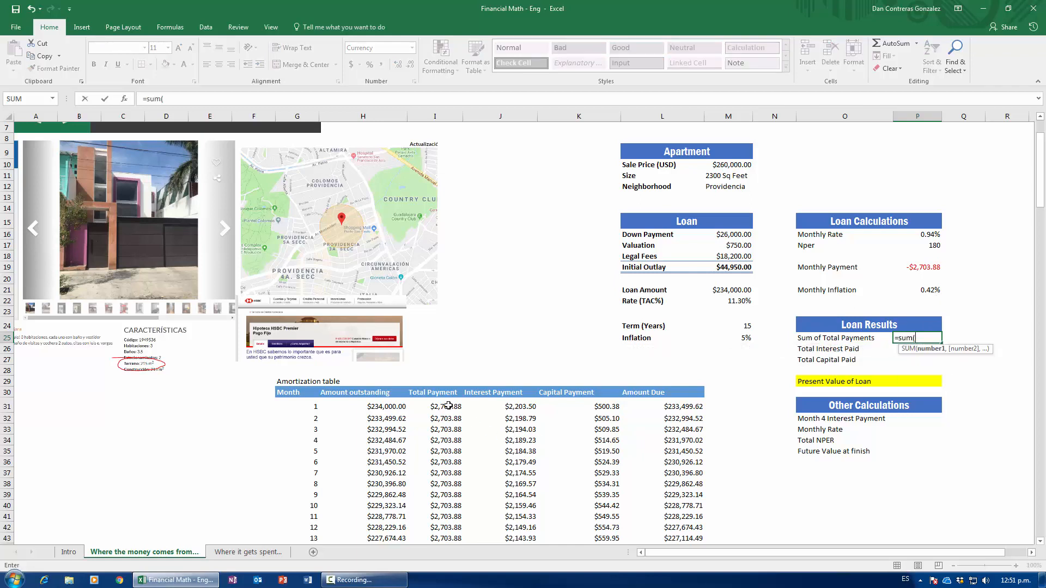
click(446, 406)
key(ctrl+shift+Down)
key(Return)
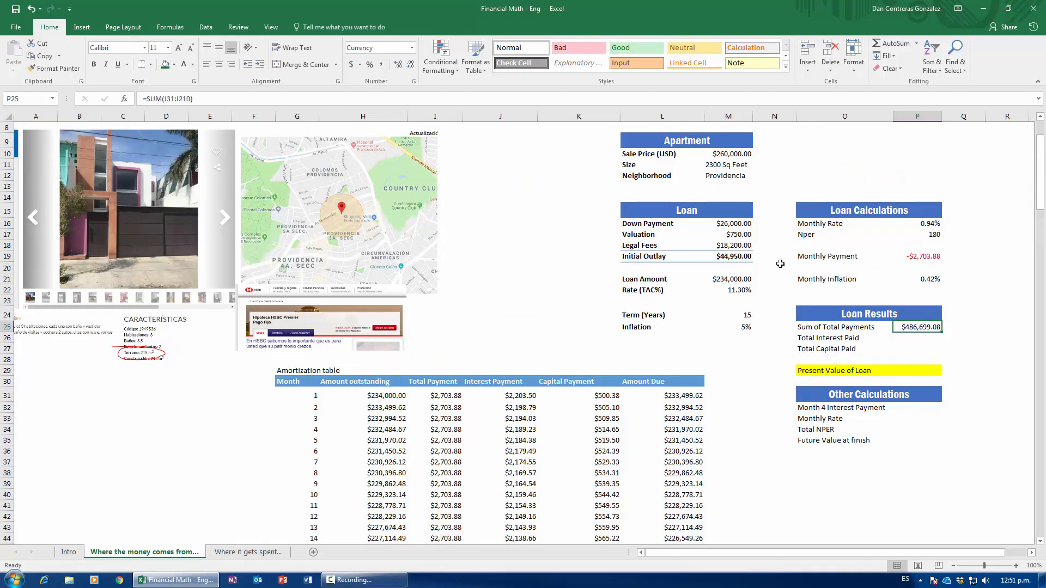
click(729, 279)
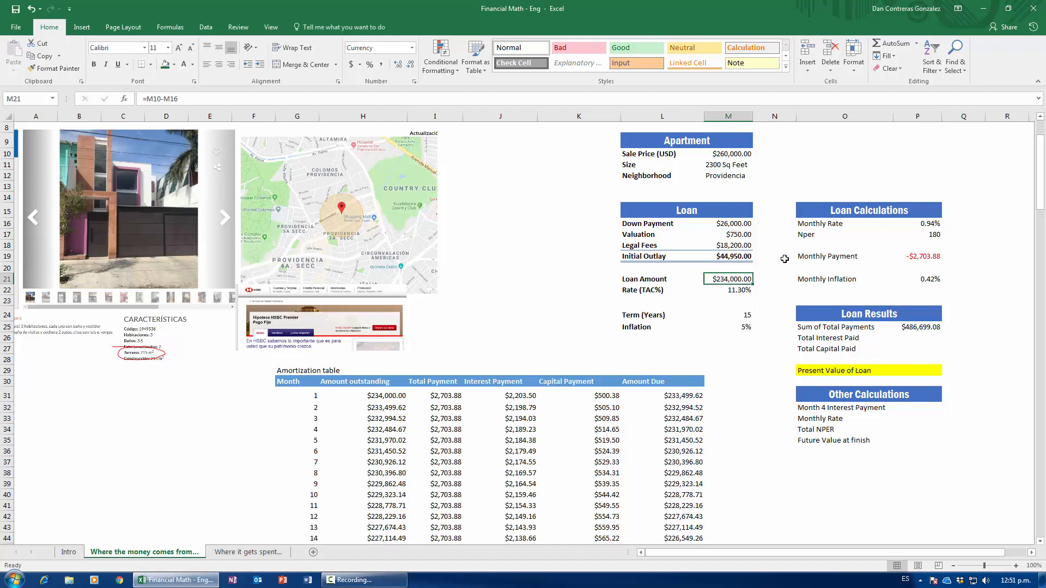
click(932, 329)
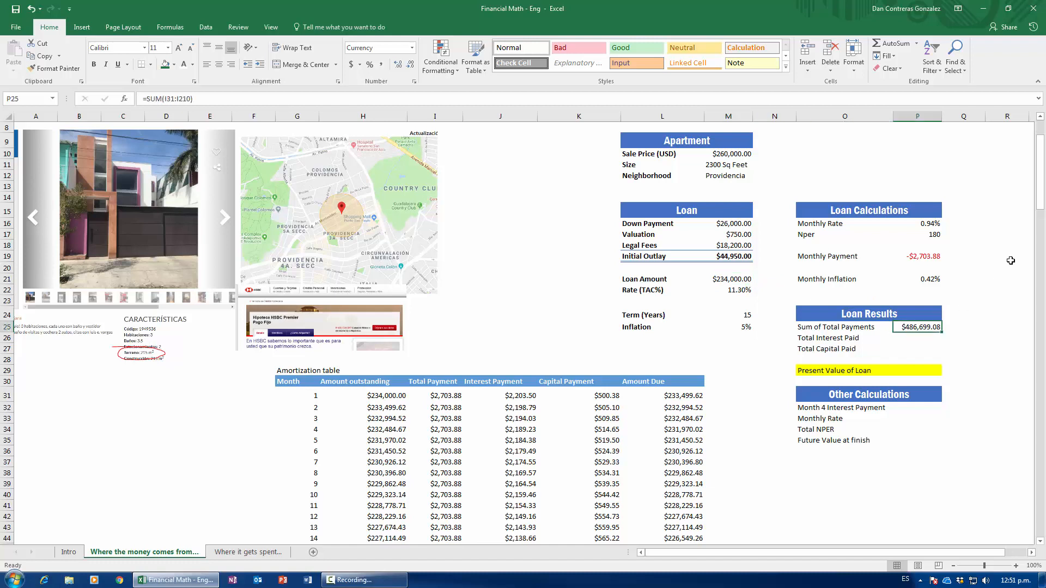
Step: Calculate Total Interest Paid as the SUM of the Interest Payment column, J31:J210
click(920, 339)
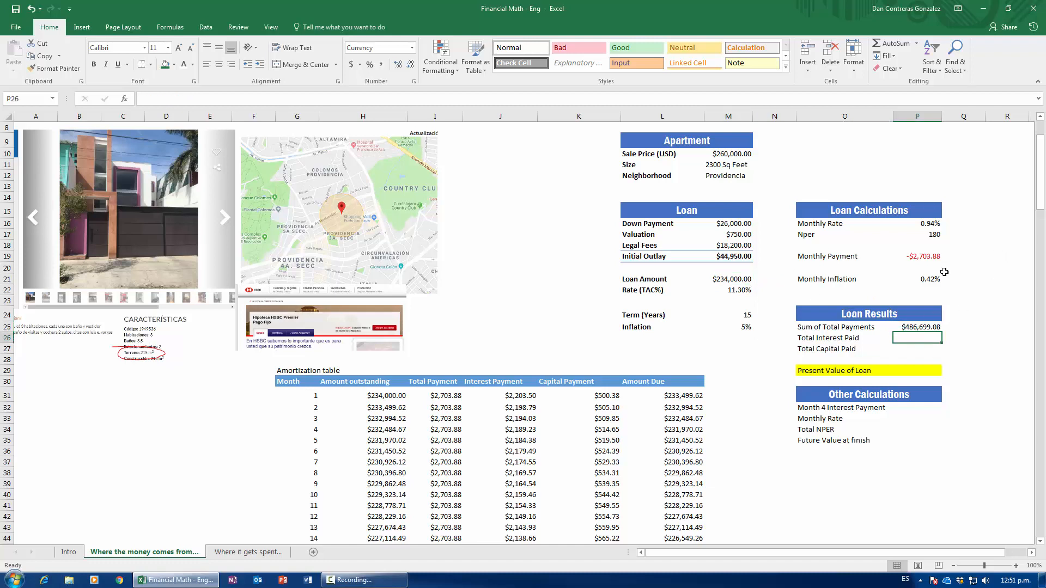
text(=sum()
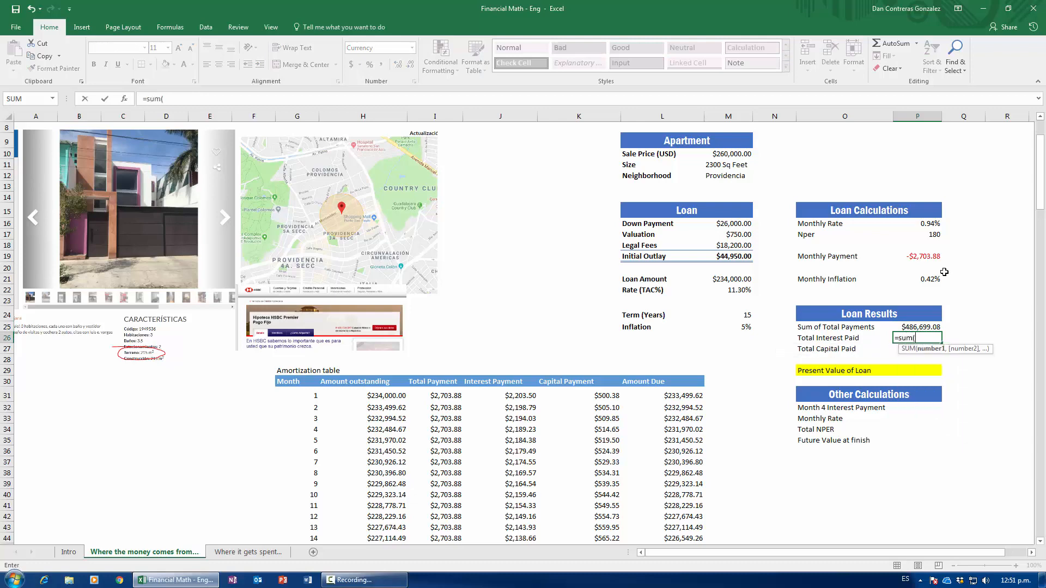
click(507, 396)
key(ctrl+shift+Down)
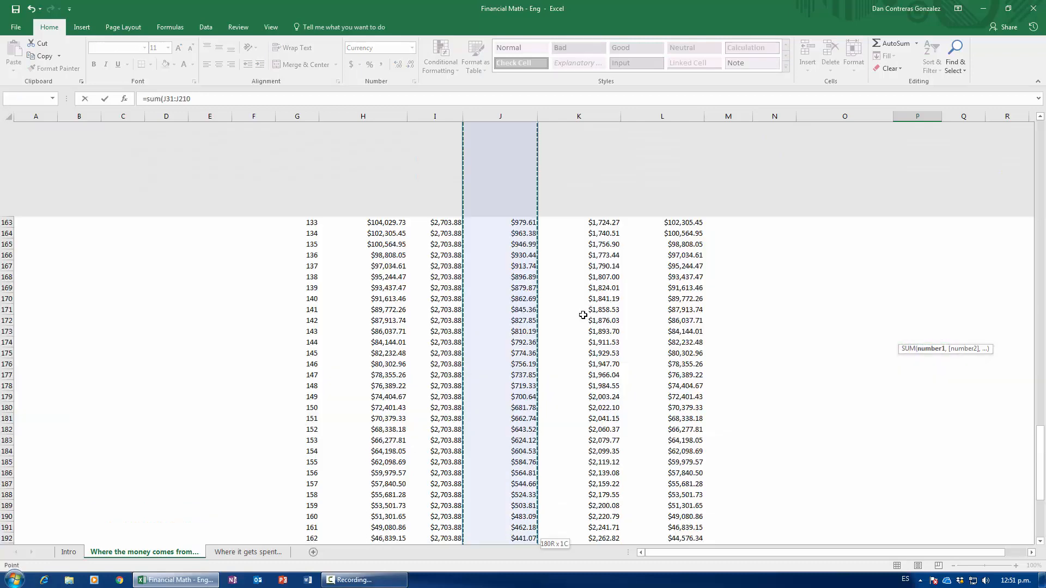
key(Return)
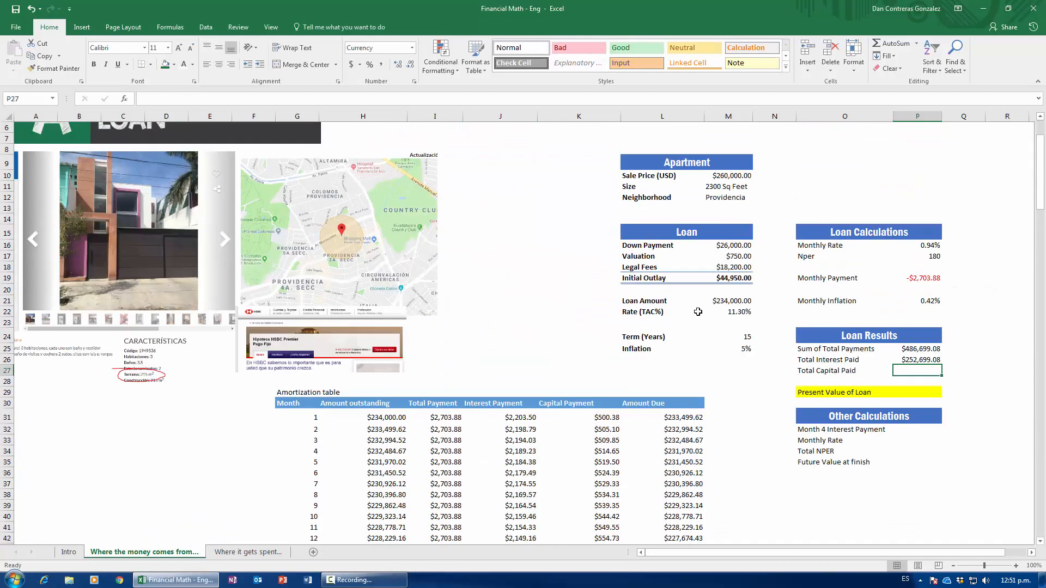
click(926, 362)
Step: Calculate Total Capital Paid as the SUM of the Capital Payment column, K31:K210
click(910, 371)
text(=sum()
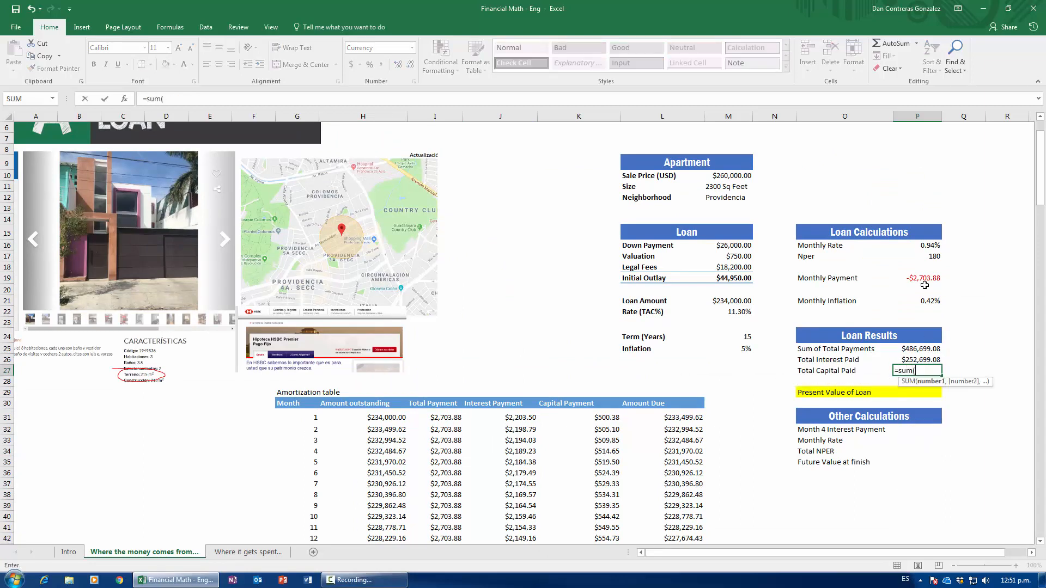
click(595, 420)
key(ctrl+shift+Down)
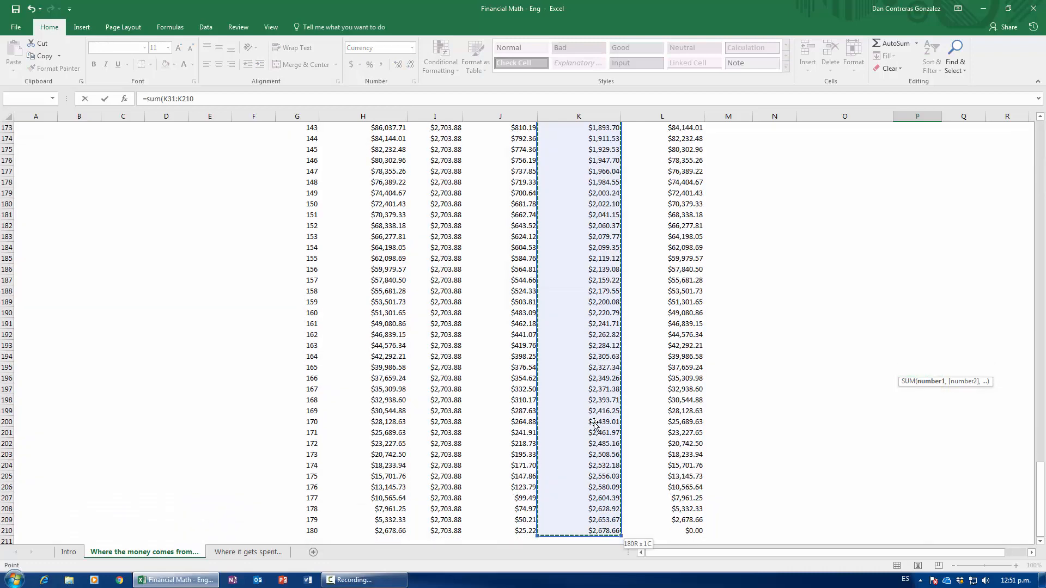
key(Return)
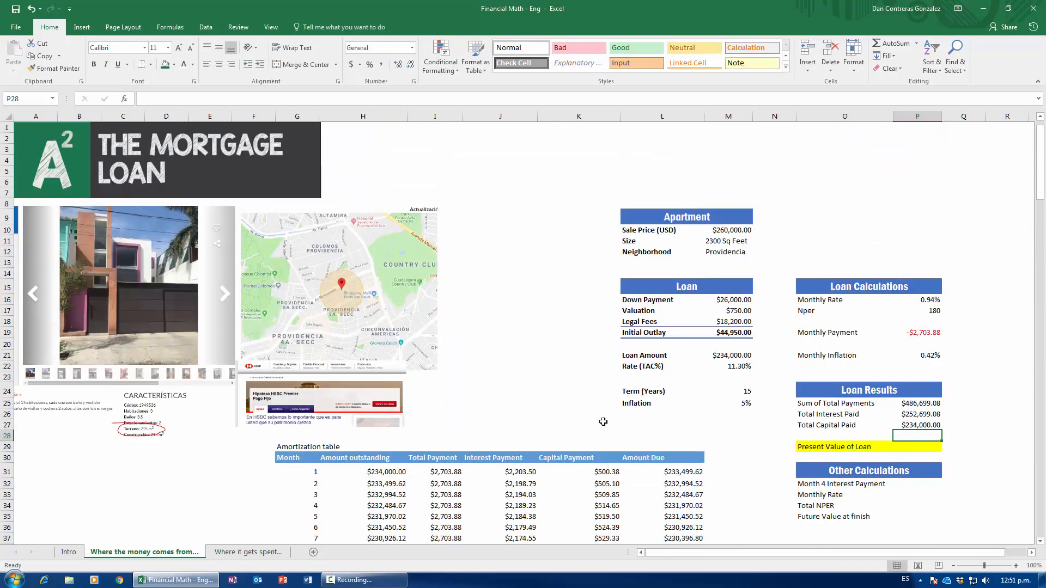
Step: Compare Total Capital Paid with the Loan Amount and check its SUM formula
click(931, 424)
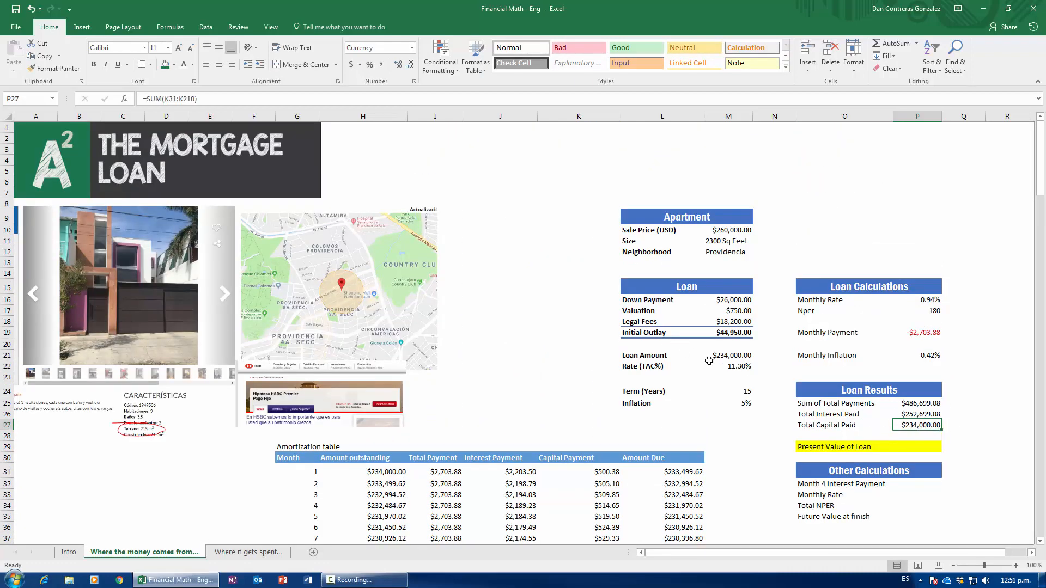
click(727, 357)
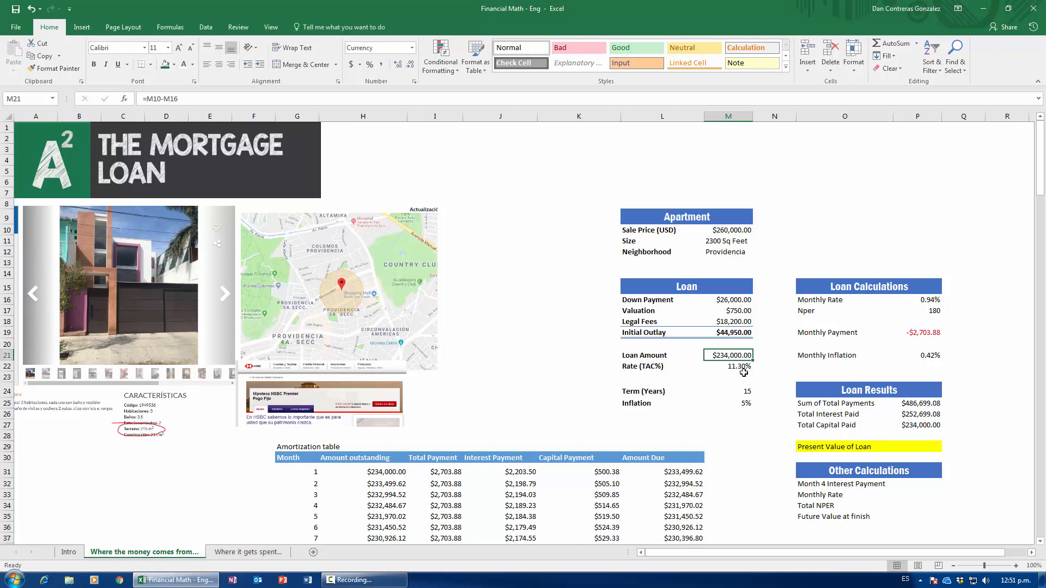
click(922, 430)
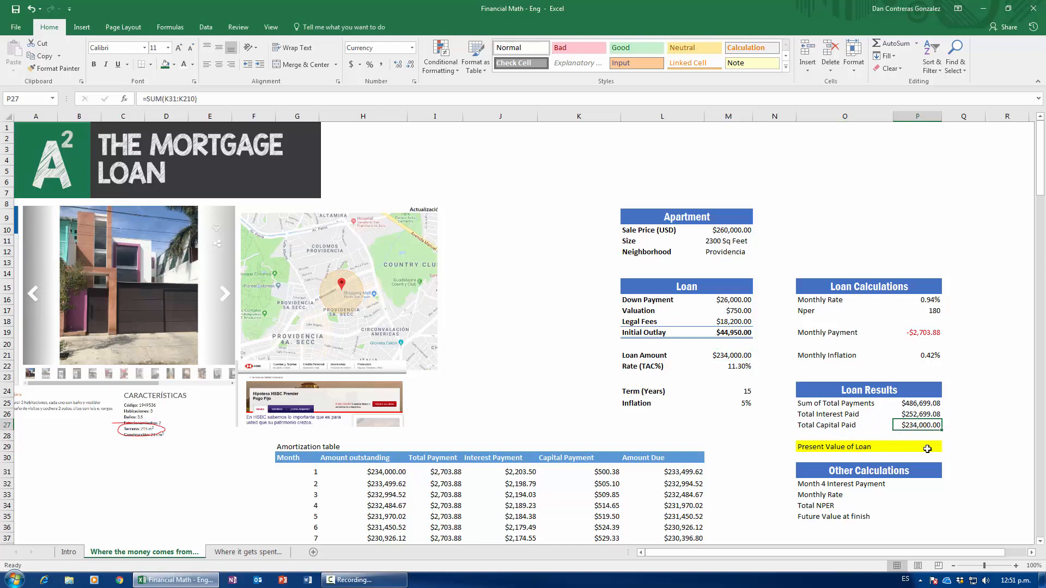
Step: Review Total Interest Paid against the loan's rate, and select the interest and capital totals together to read their sum
drag(835, 415, 896, 417)
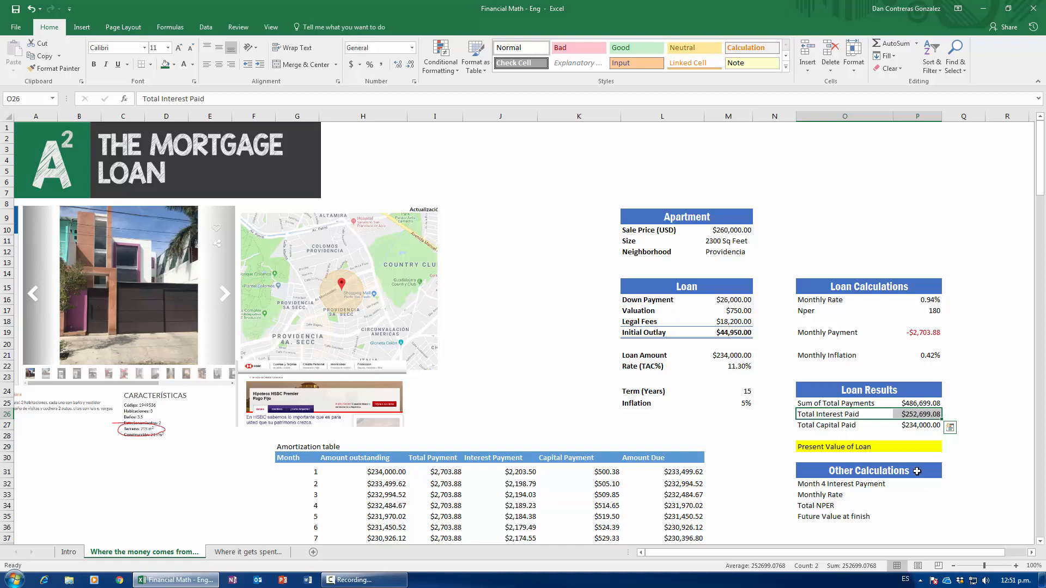
click(913, 429)
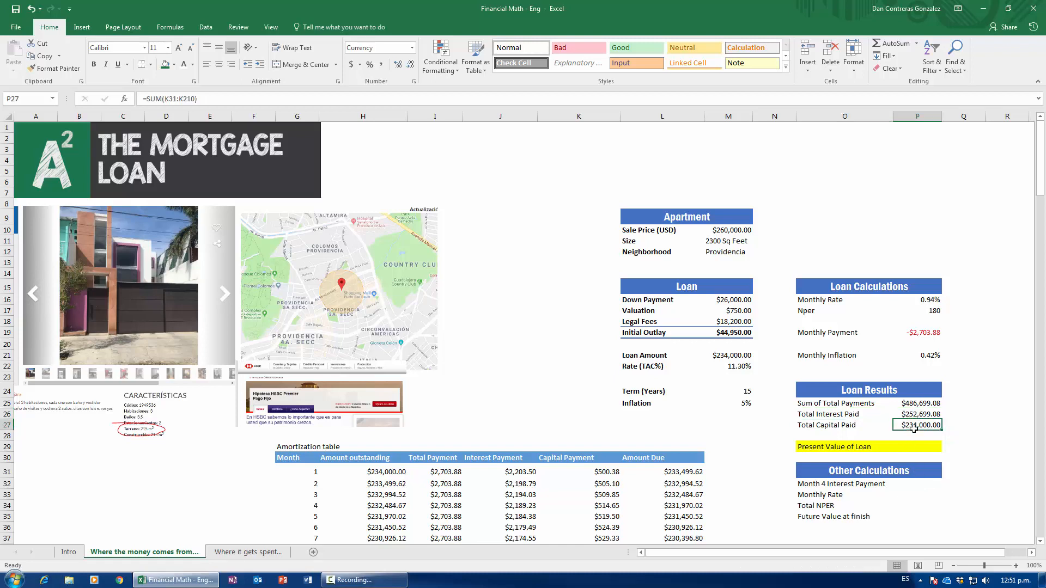
click(716, 391)
click(728, 367)
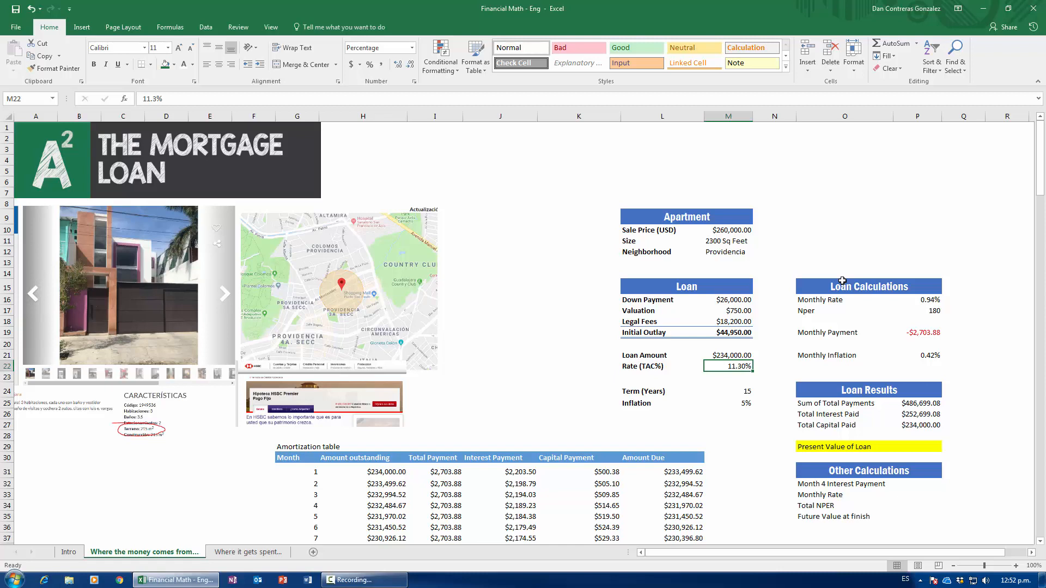
scroll(792, 402, down, 1)
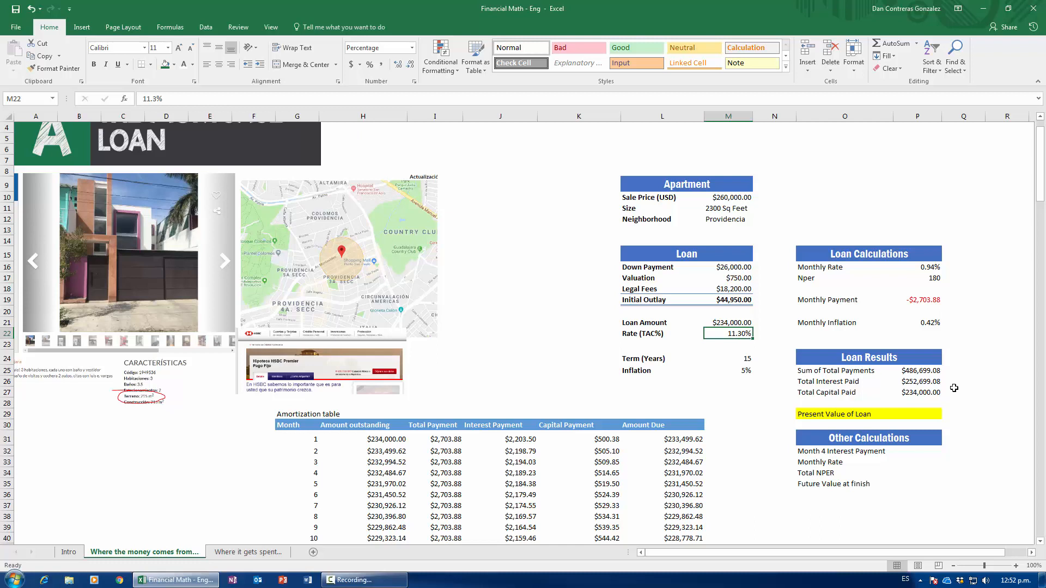
drag(920, 381, 915, 393)
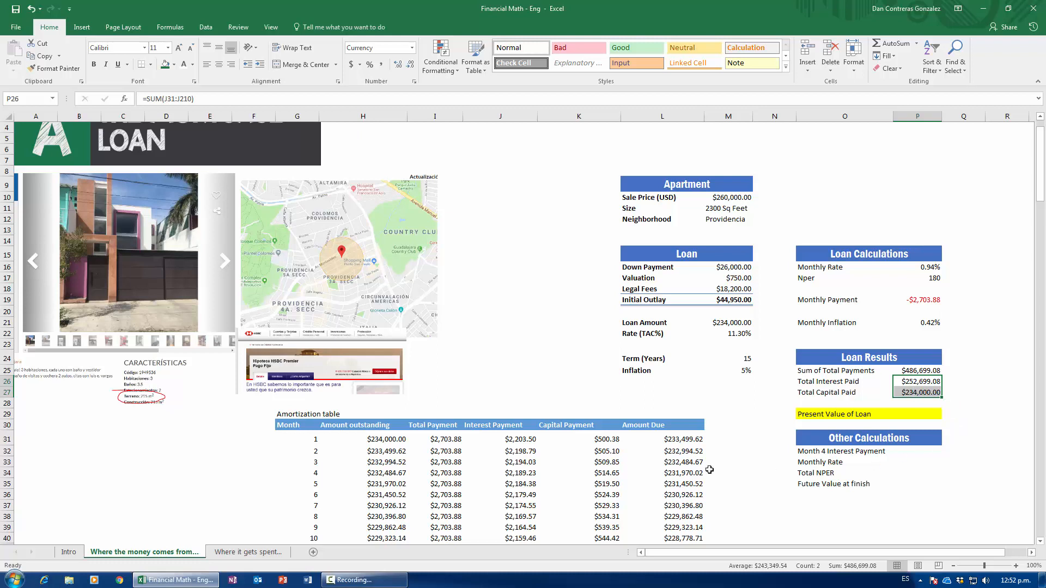
Step: Highlight the Inflation label and value in L25:M25 with a dark red fill and white text
drag(633, 373, 732, 370)
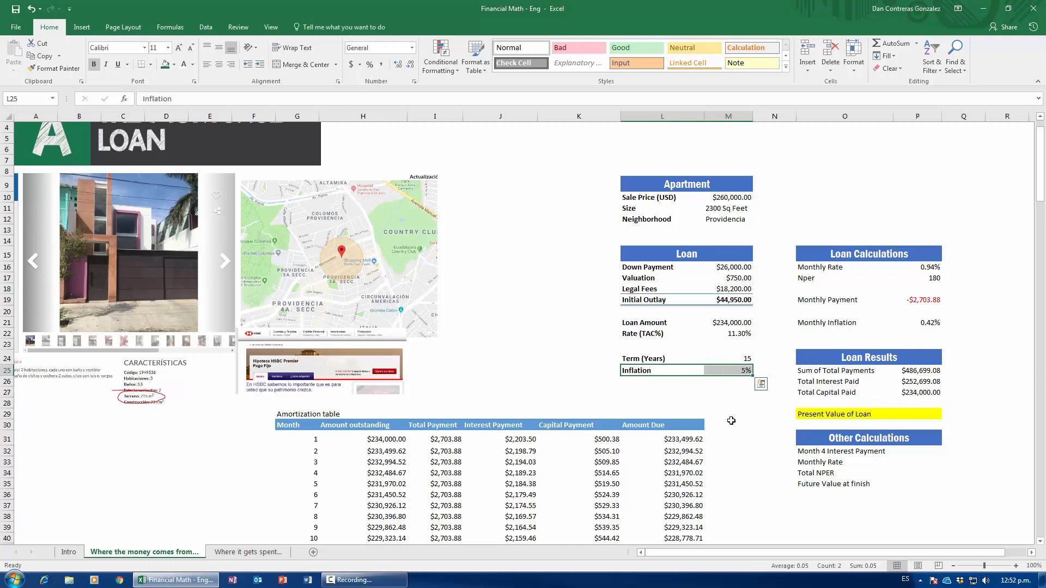
click(174, 65)
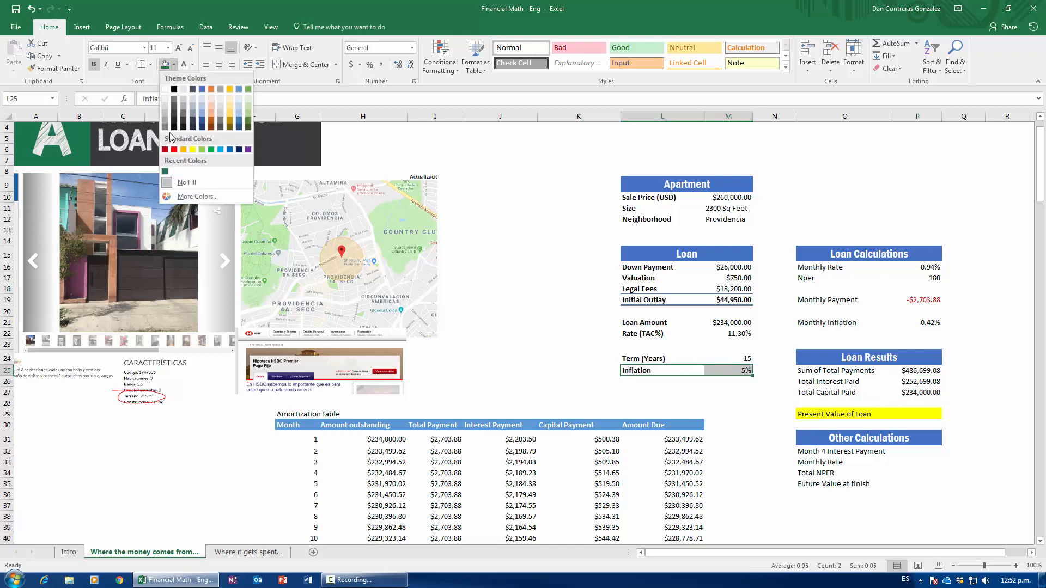
click(165, 150)
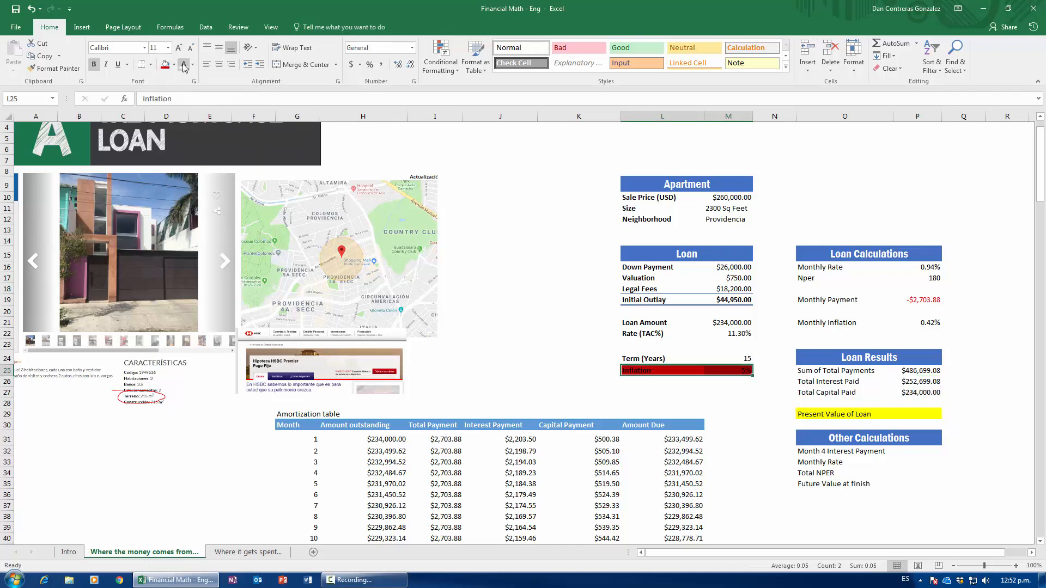
click(599, 371)
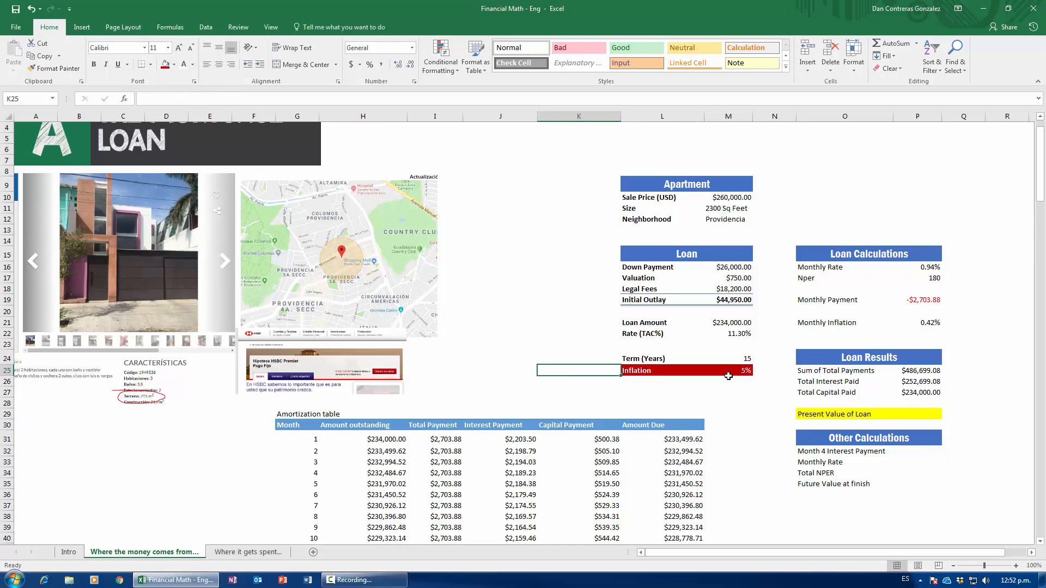
Step: Widen column M slightly to make room for another amortization table column
click(744, 117)
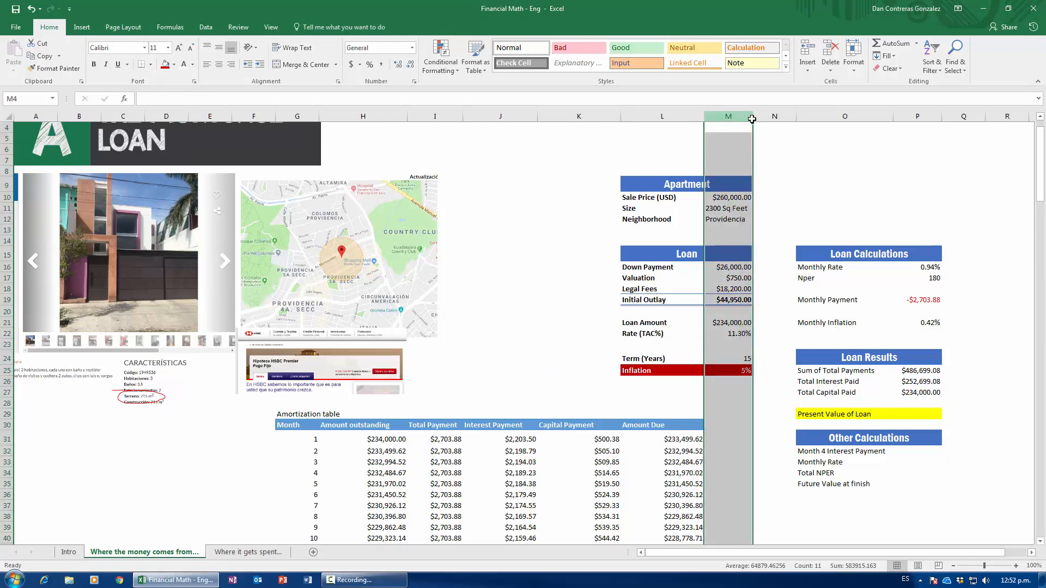
drag(752, 119, 773, 119)
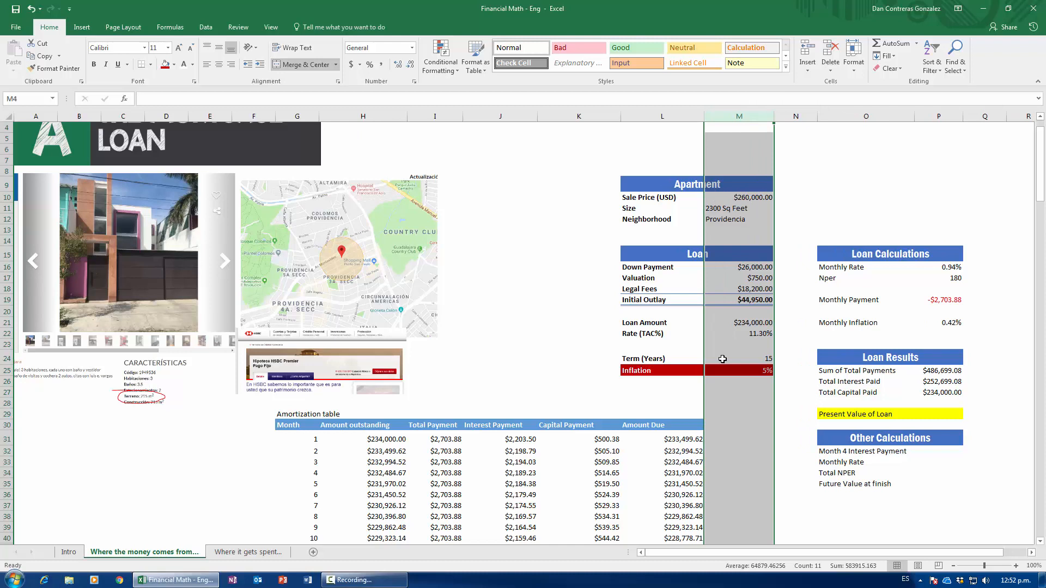
click(744, 423)
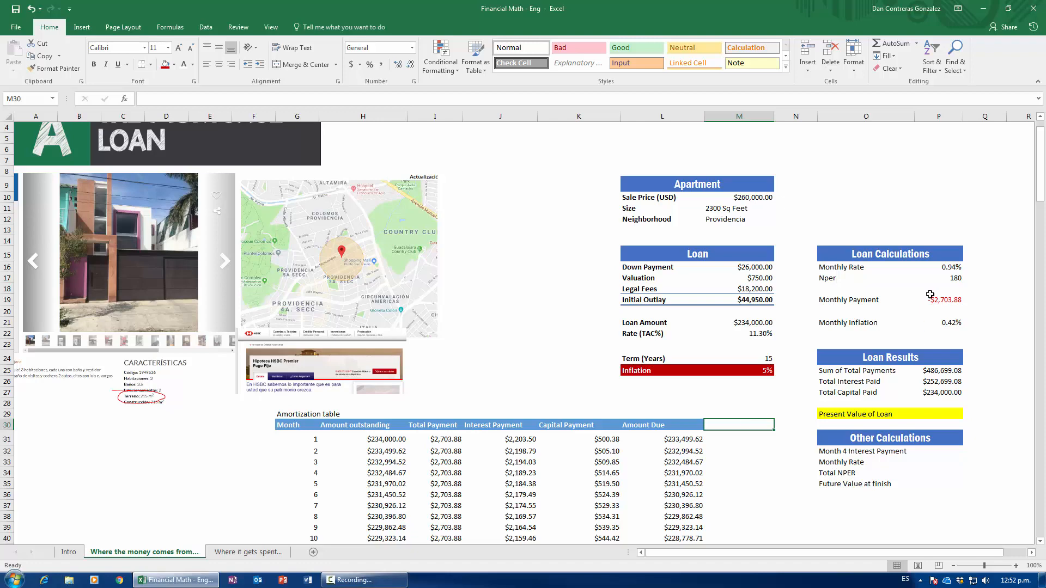
Step: Compare the Total Payment of month 1 with that of month 180 in the amortization table
scroll(653, 522, down, 1)
scroll(653, 521, up, 1)
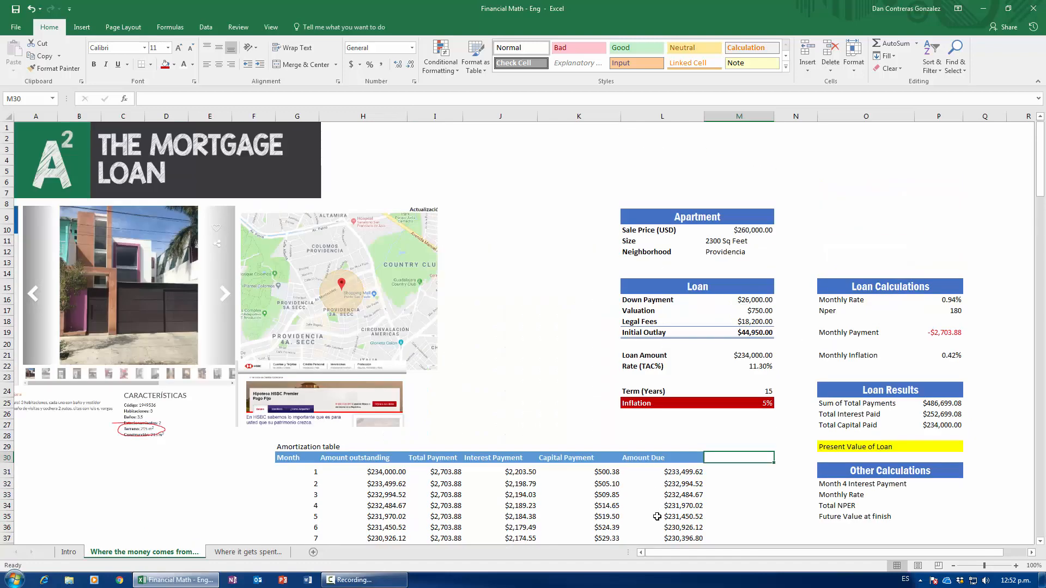
scroll(560, 491, down, 2)
click(444, 406)
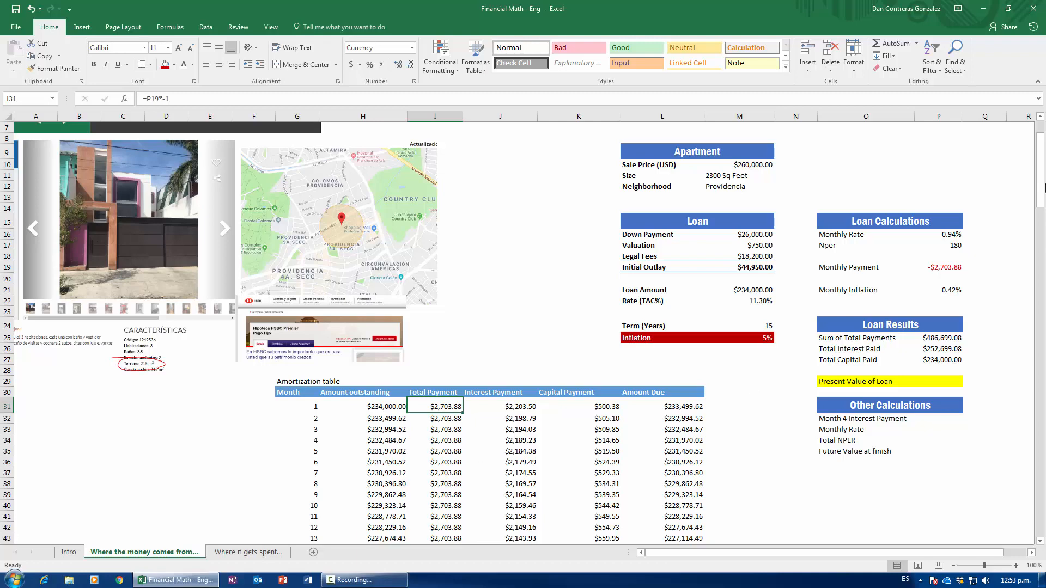
drag(1044, 187, 1038, 532)
click(431, 531)
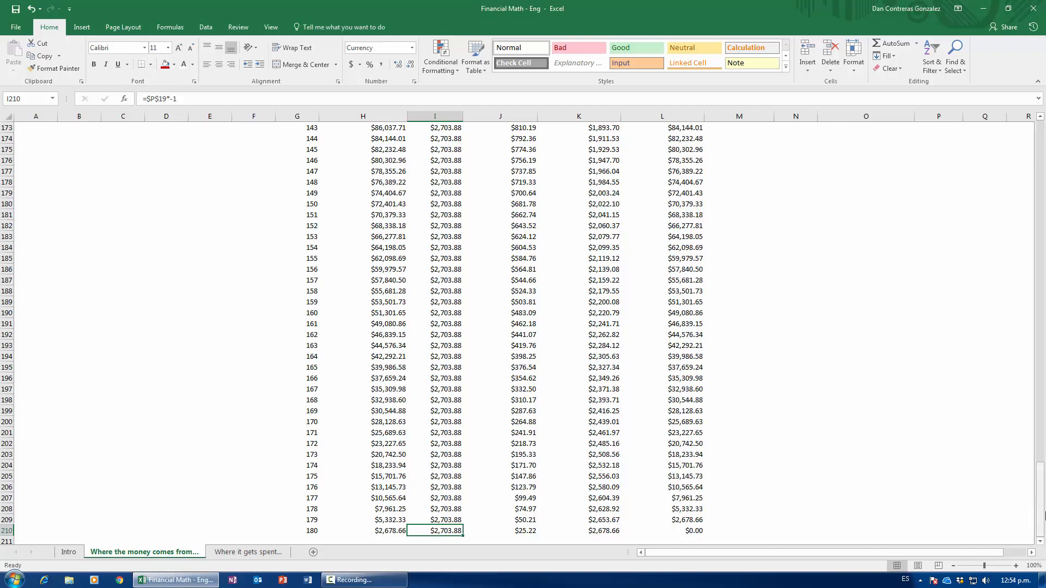
drag(1039, 517, 1034, 158)
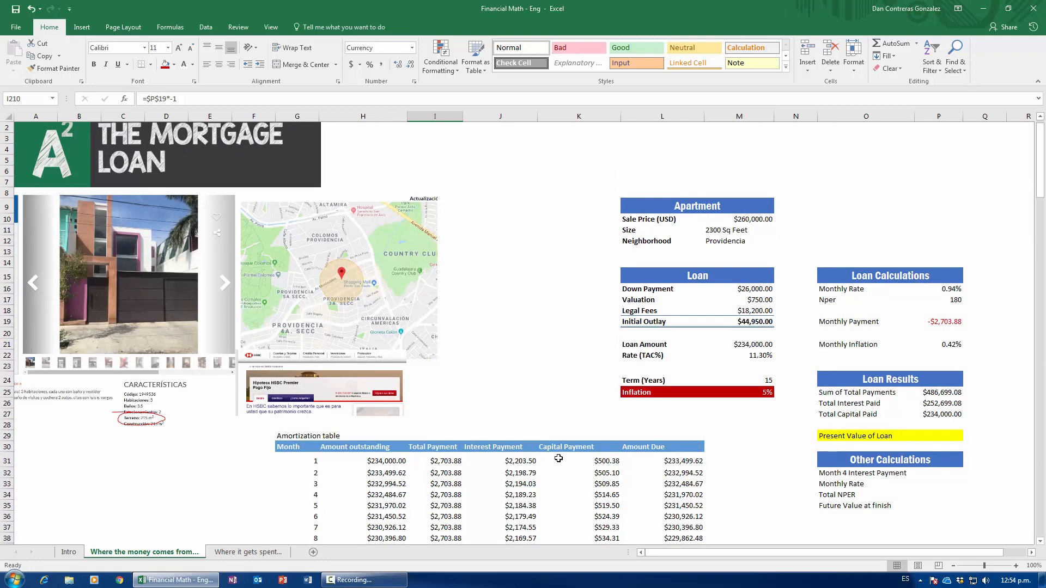
click(718, 447)
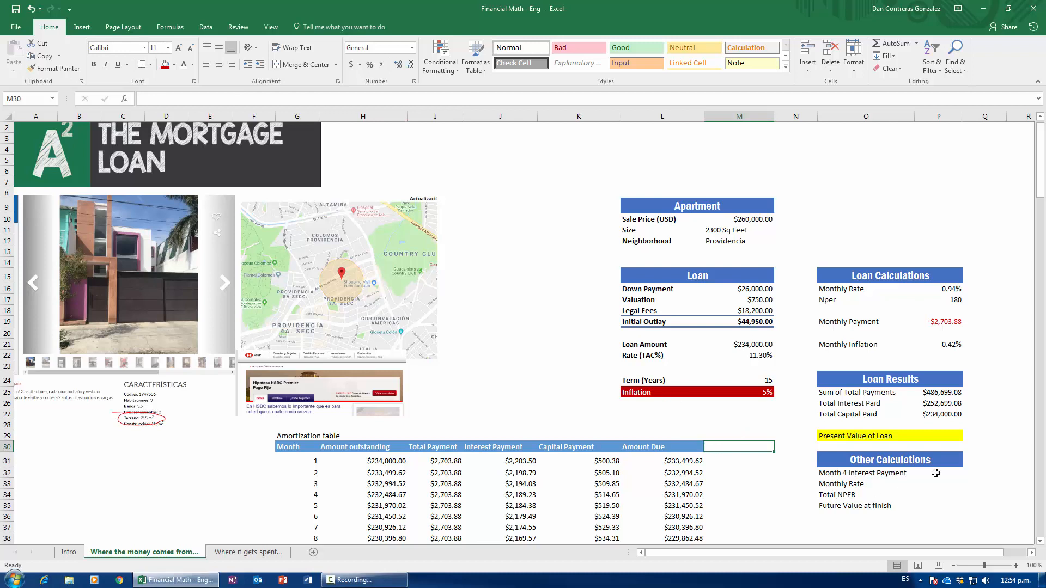
Step: Review the empty Present Value of Loan cell, the Monthly Inflation formula and the month 180 Total Payment
click(924, 440)
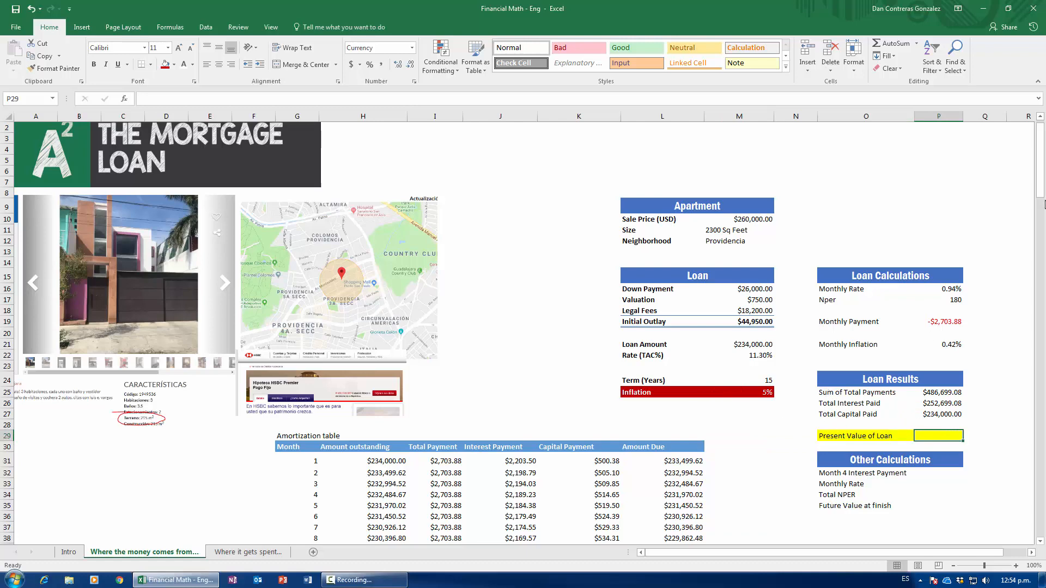
scroll(527, 373, down, 8)
scroll(526, 373, up, 3)
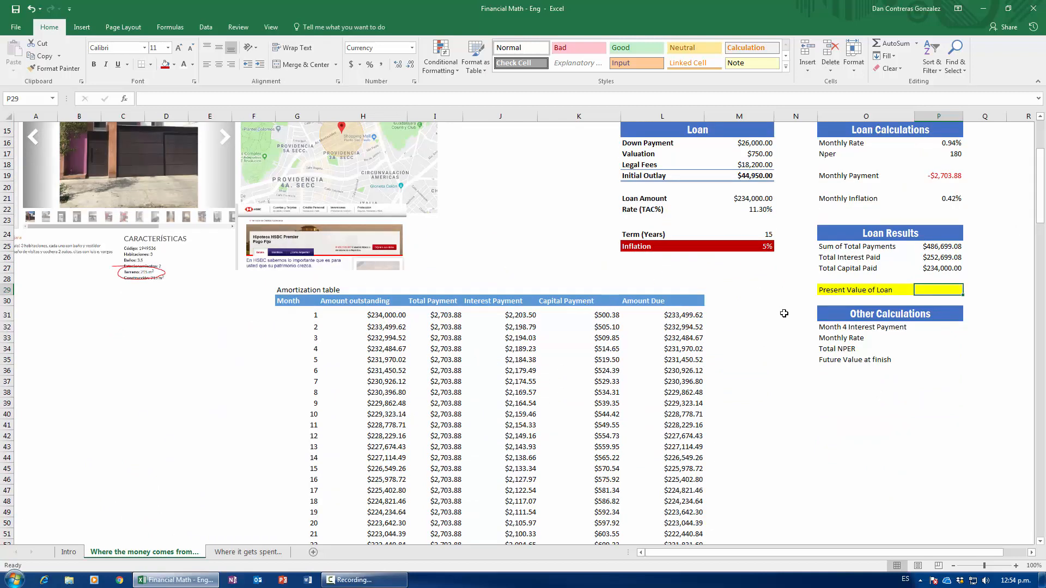
scroll(781, 310, up, 2)
drag(858, 268, 934, 268)
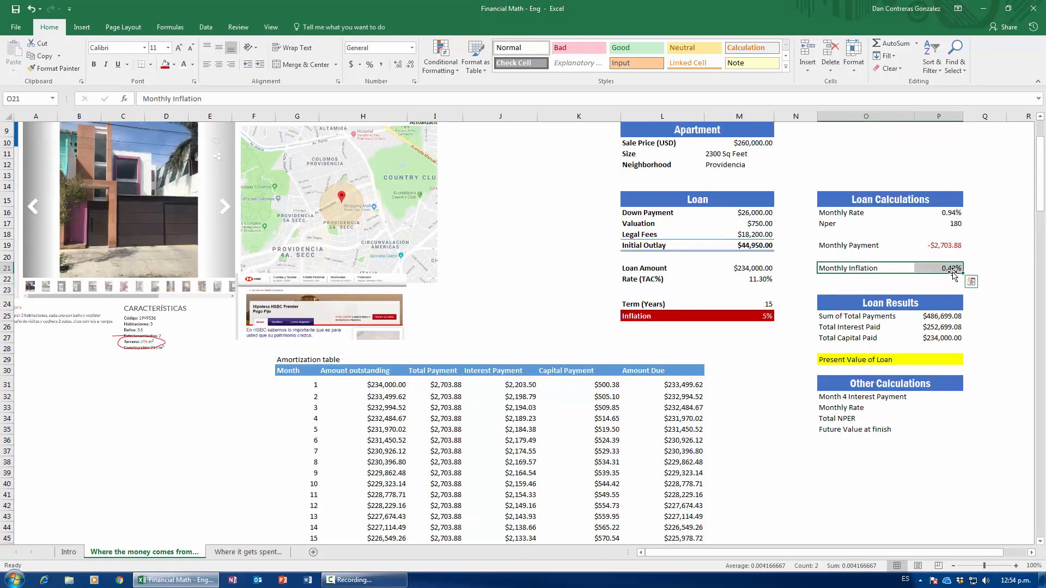
click(947, 268)
drag(1042, 208, 1041, 504)
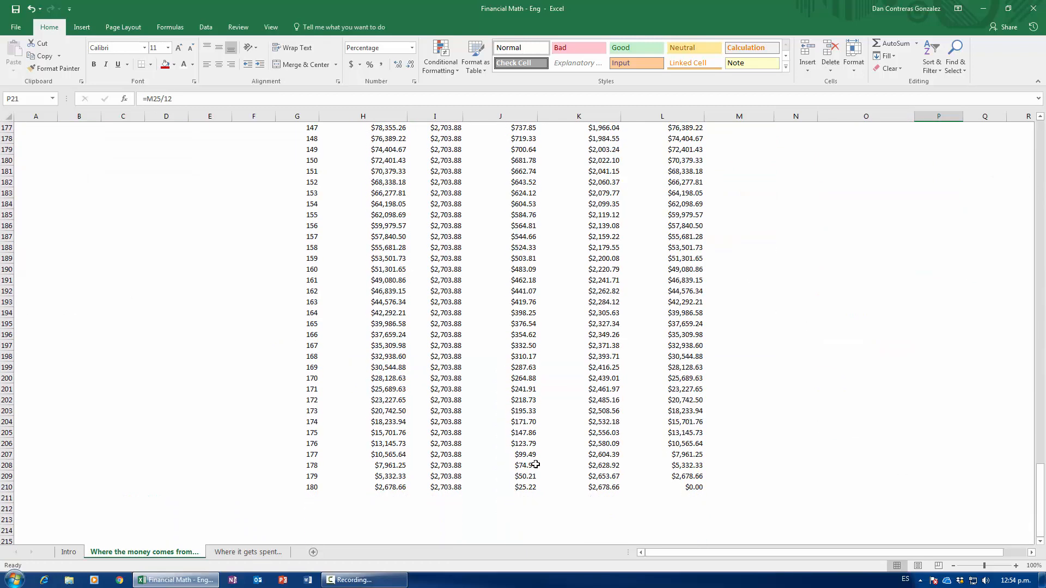
click(444, 487)
drag(1044, 467, 1042, 124)
Step: Add the column header "Inflation" in M30, beside Amount Due in the amortization table
click(728, 457)
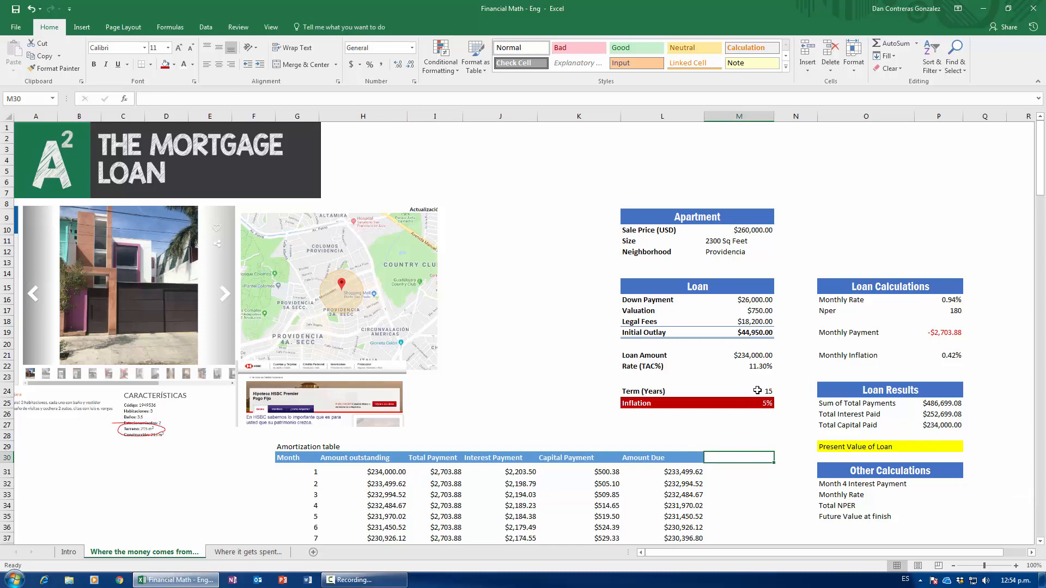
text(Infla)
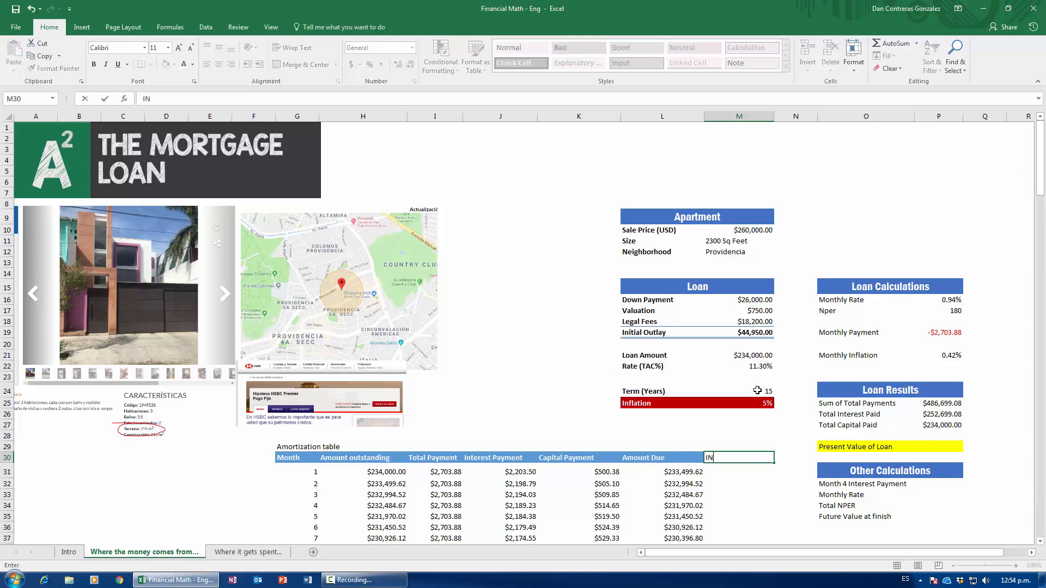
text(tions)
key(ctrl+Return)
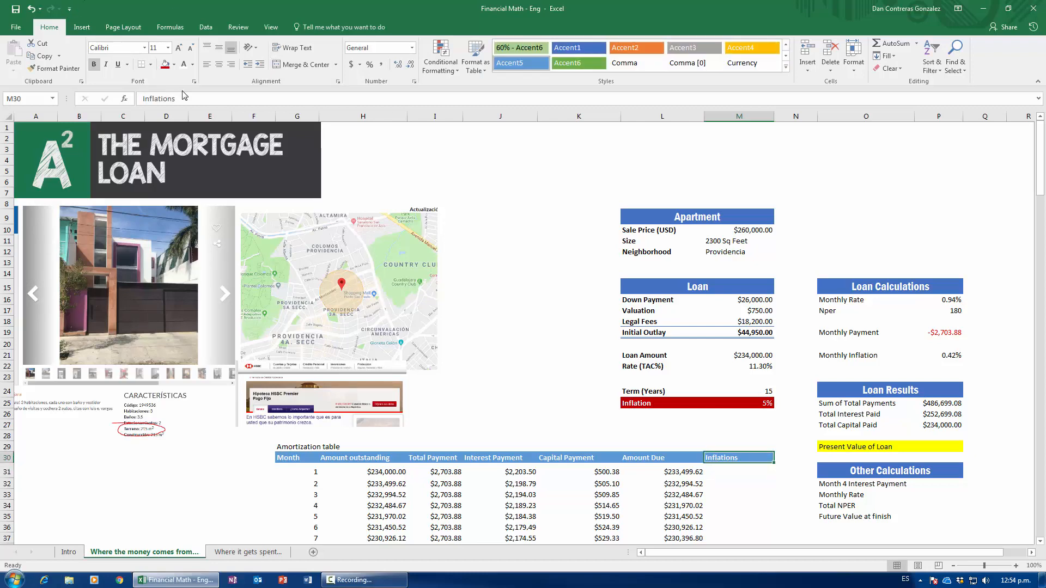
key(F2)
key(BackSpace)
key(Return)
Step: Enter =I31/(1+$P$21)^G31 in M31 to discount the month 1 payment by monthly inflation
scroll(638, 474, down, 3)
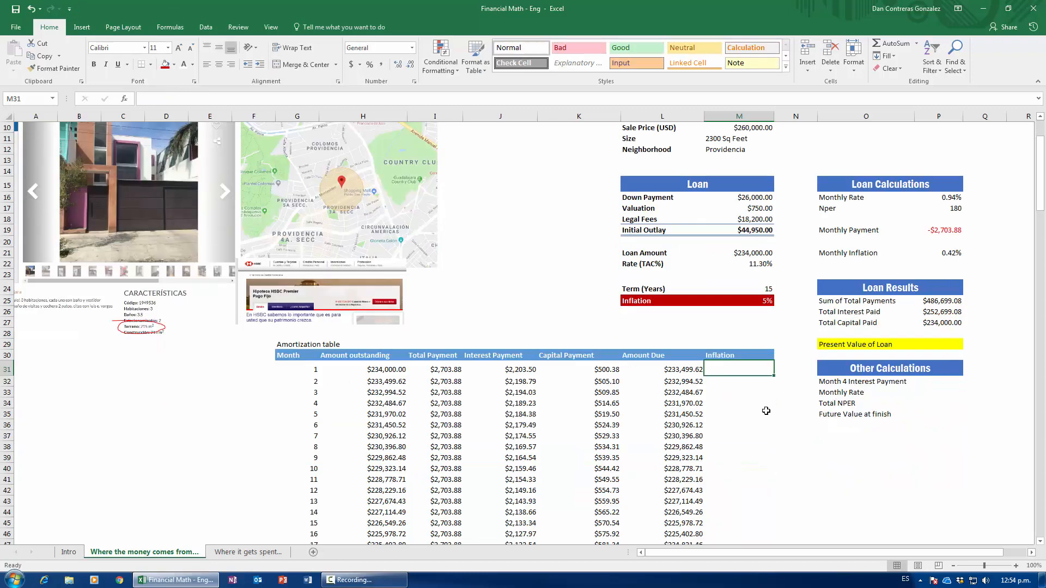
text(=)
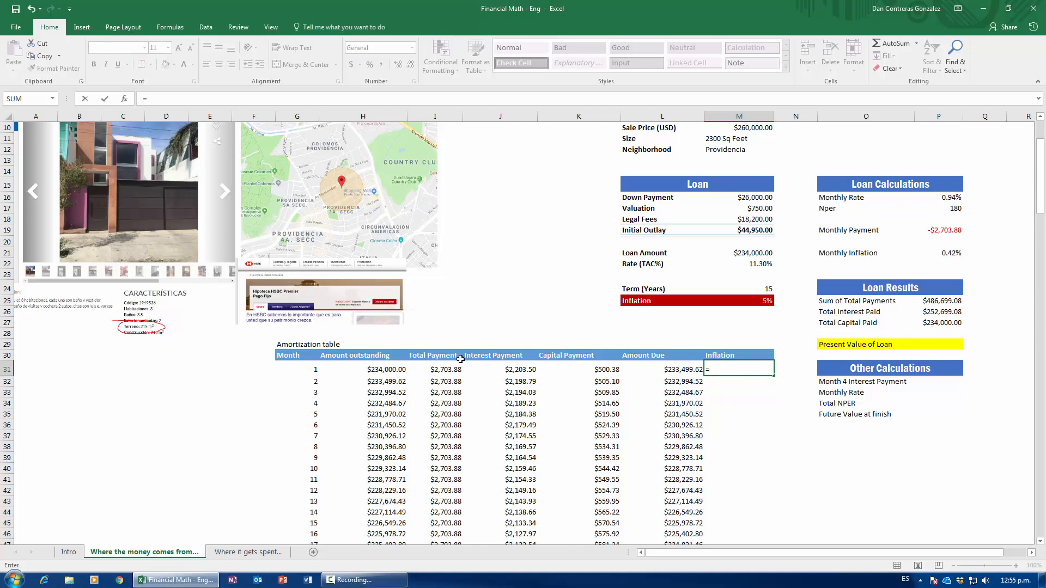
click(442, 369)
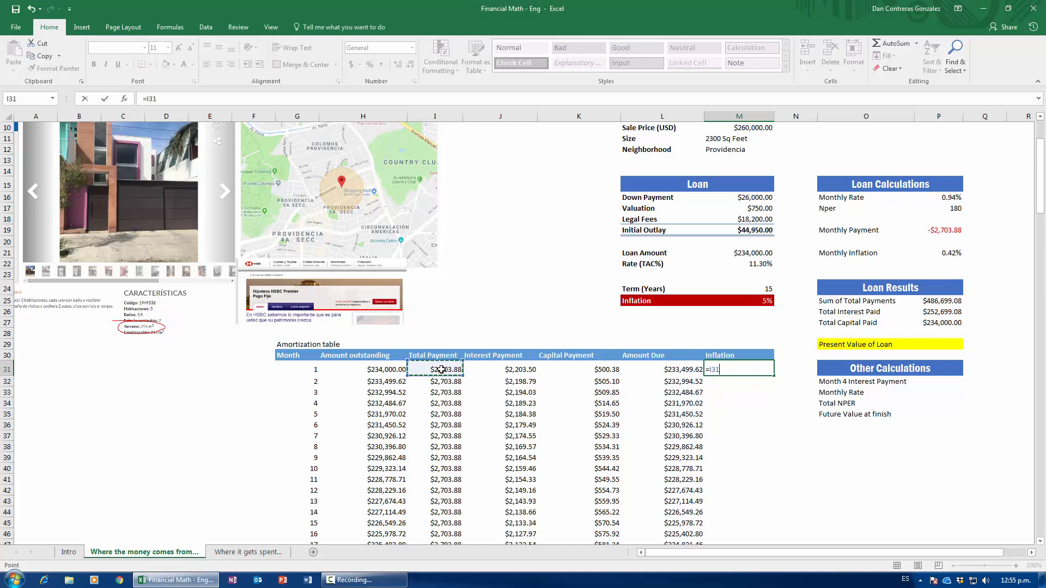
text(/(1+)
click(939, 253)
text())
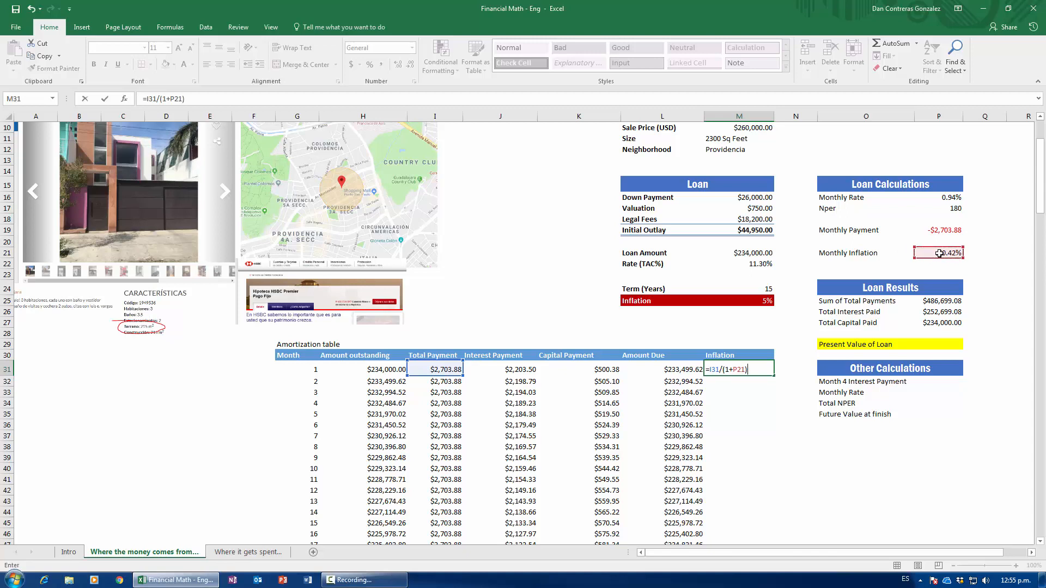
text(^)
click(295, 369)
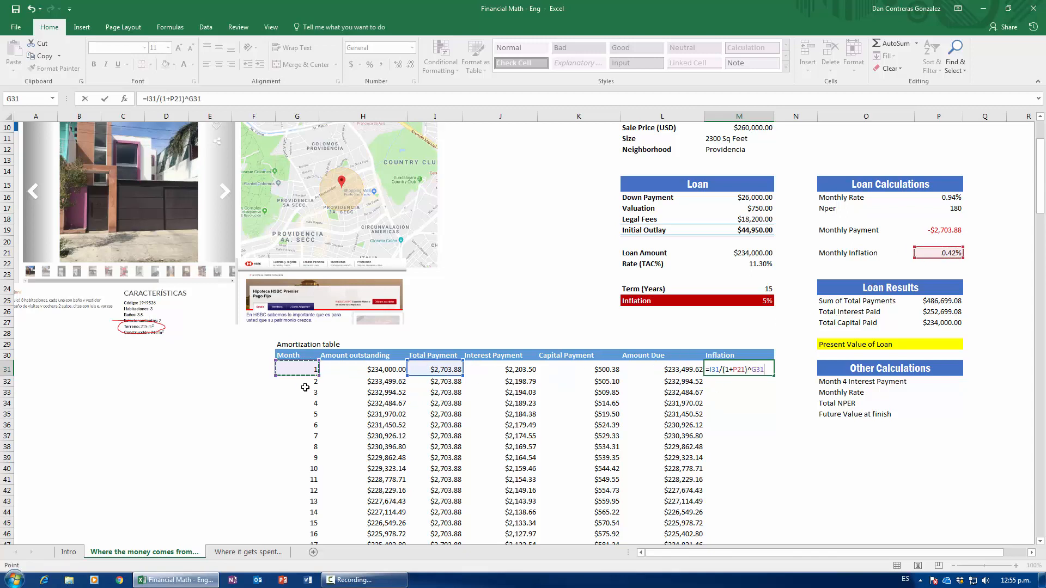
click(741, 369)
key(F4)
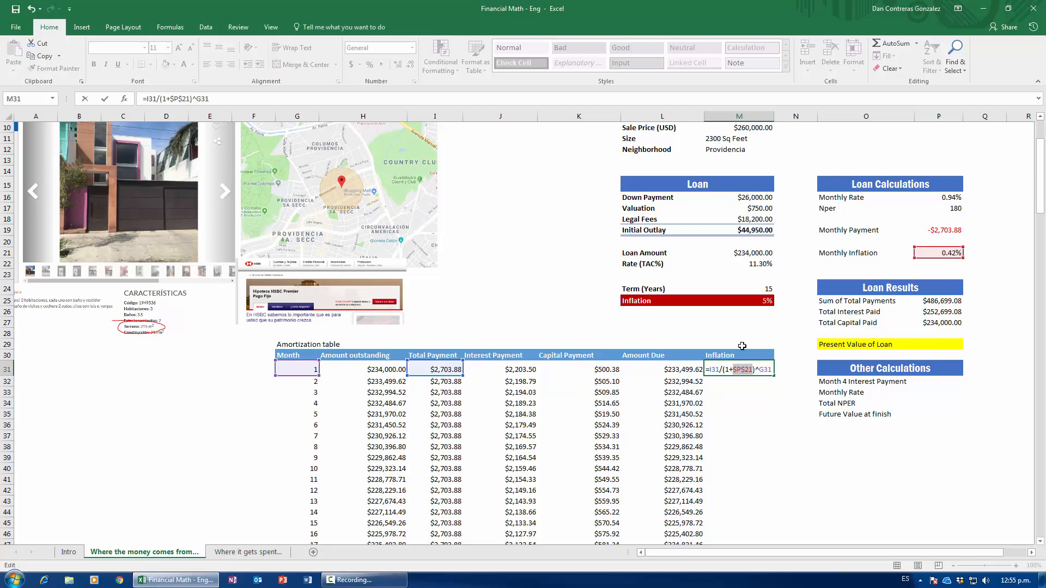
key(ctrl+Return)
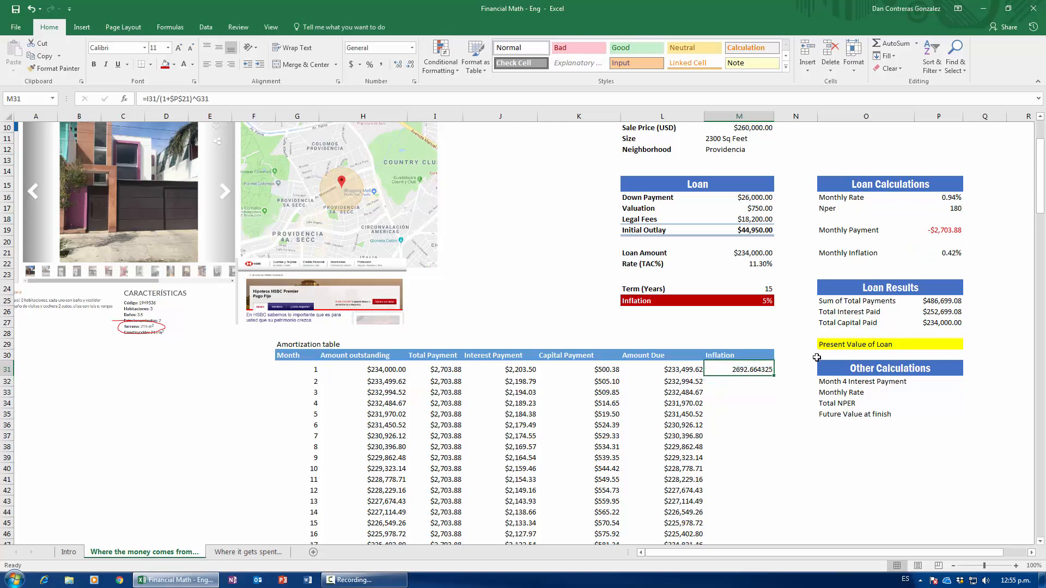
Step: Format M31 as currency and fill its formula down the Inflation column to month 180
key(ctrl+shift+4)
click(445, 370)
click(742, 369)
double_click(774, 375)
click(759, 368)
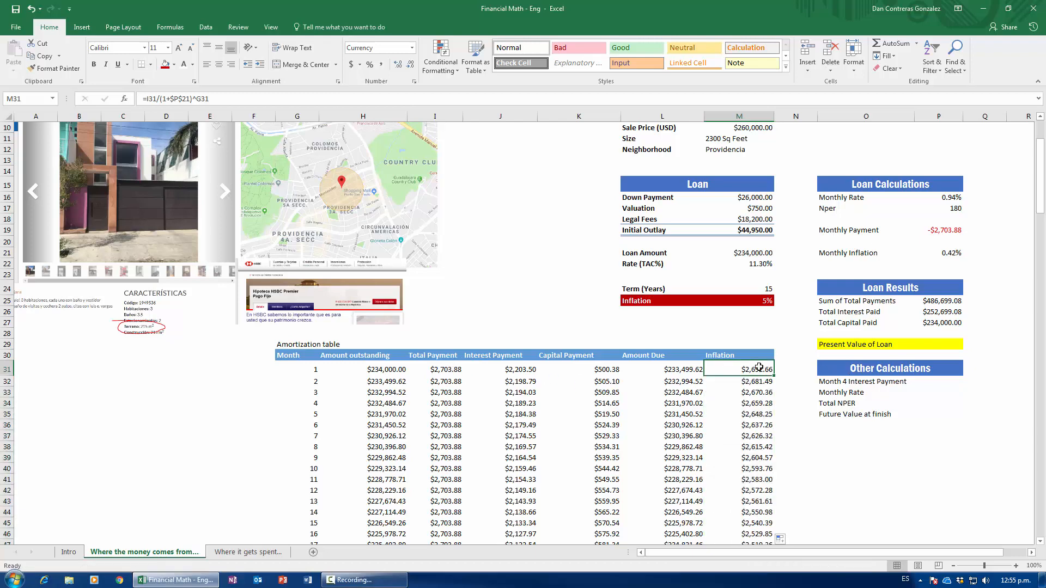
Step: Compare month 180's inflation-adjusted payment in M210 with its Total Payment in I210
key(ctrl+Down)
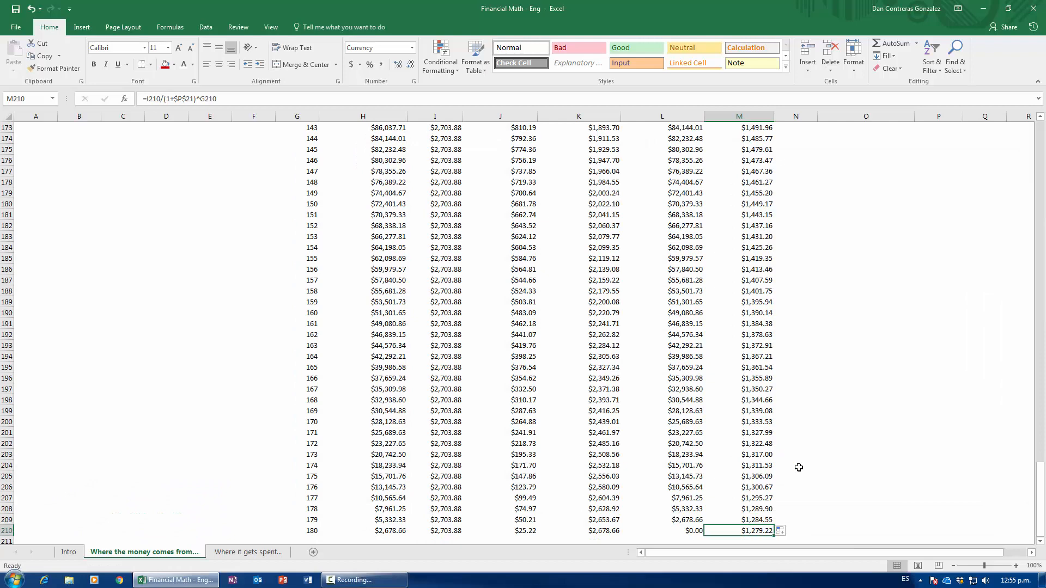
click(451, 532)
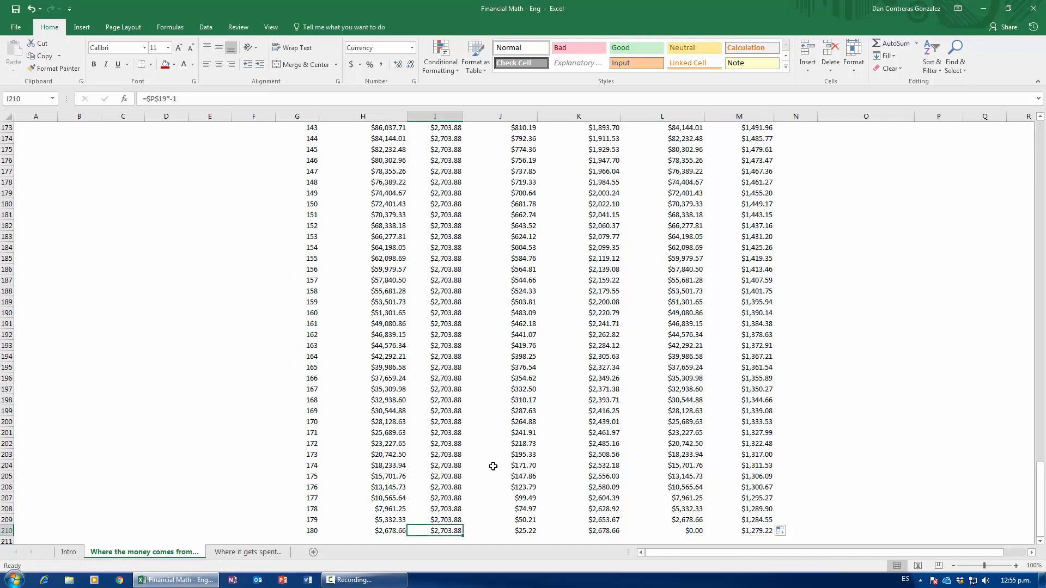
click(757, 527)
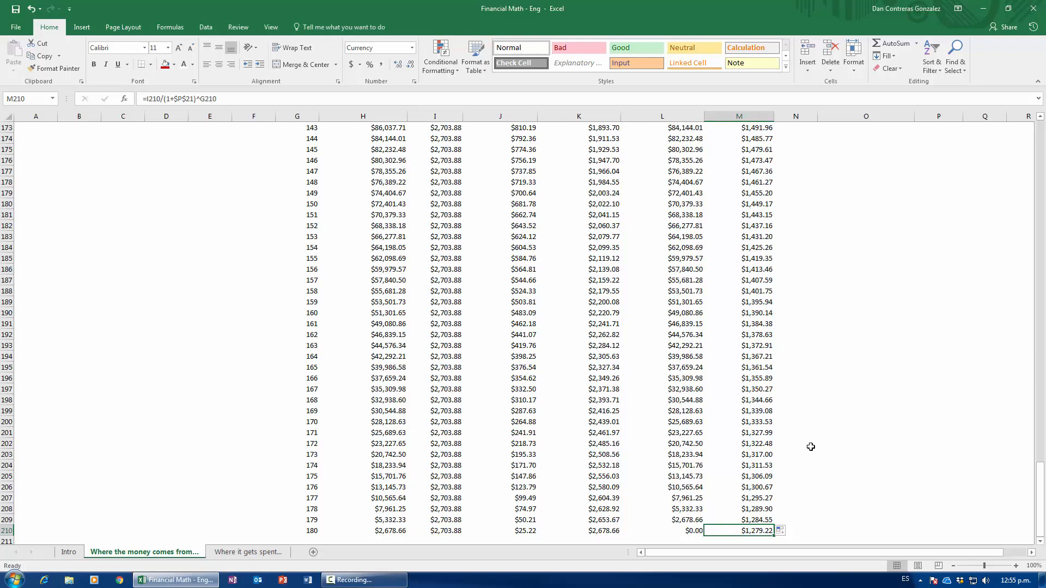
click(433, 529)
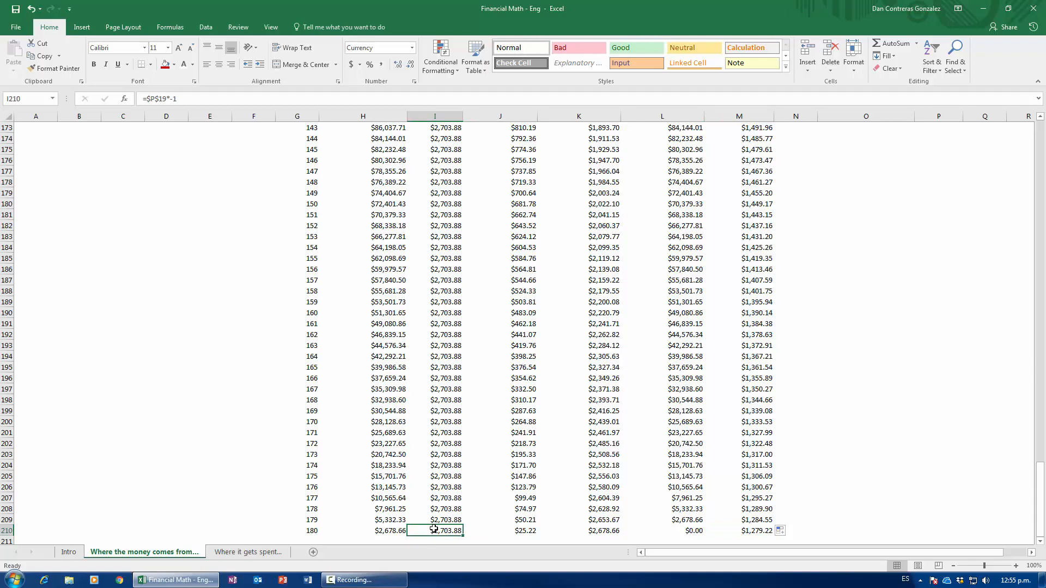
click(765, 528)
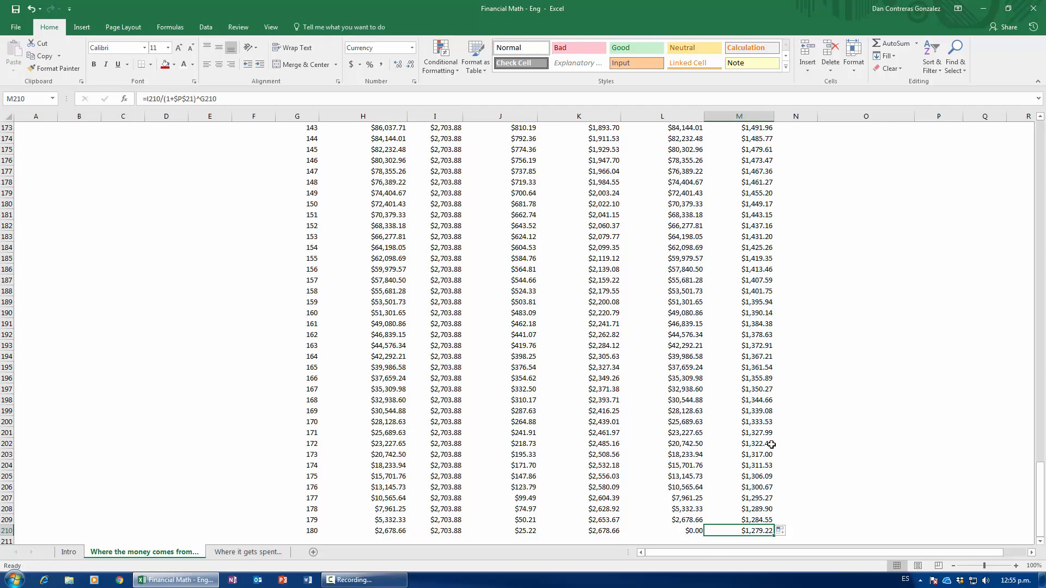
Step: Inspect the cell references in the month 1 Inflation formula in M31, leaving the formula as it is
key(ctrl+Up)
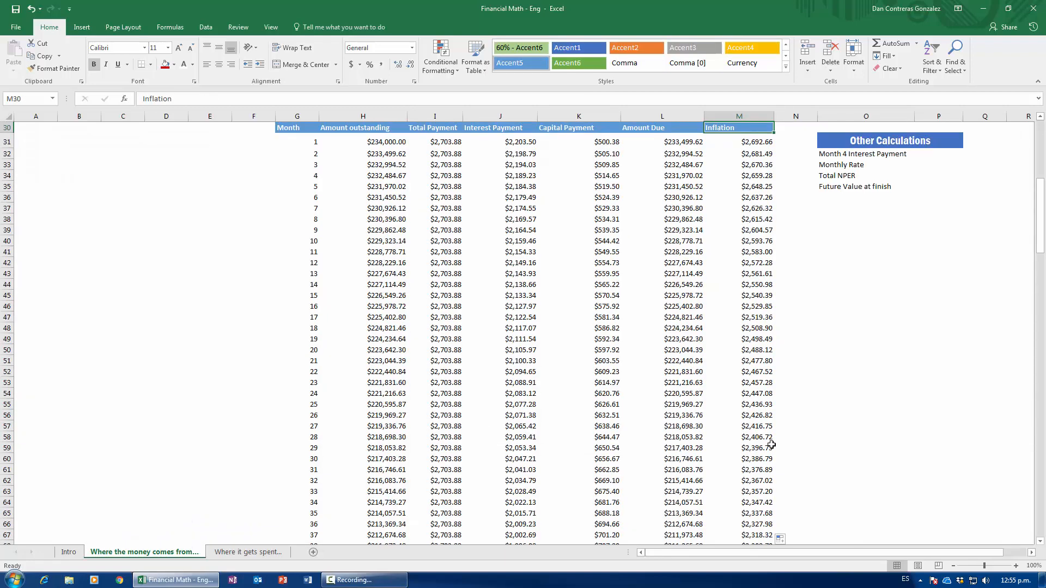
scroll(771, 445, up, 7)
double_click(749, 382)
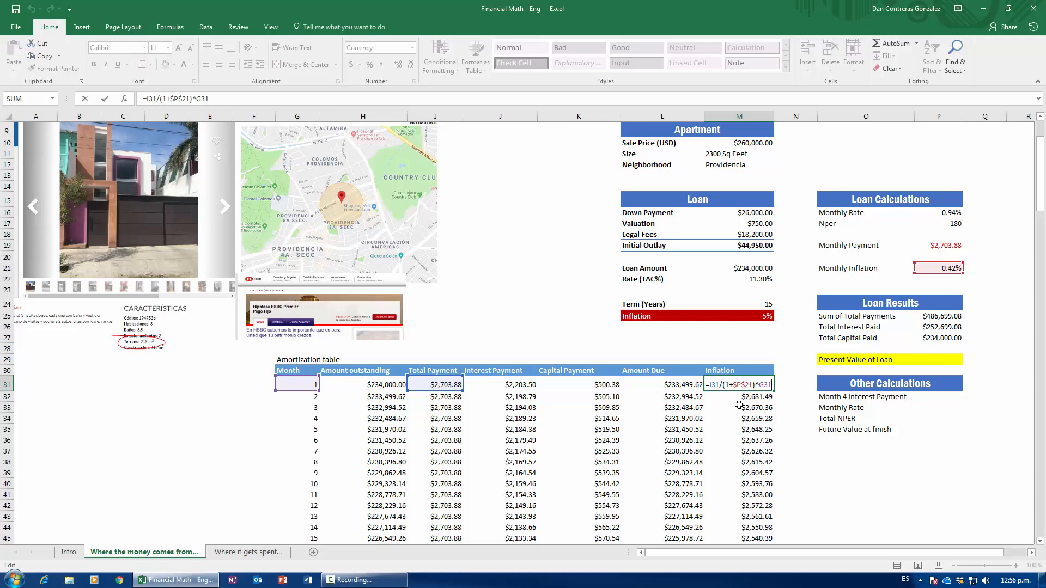
key(ctrl+Return)
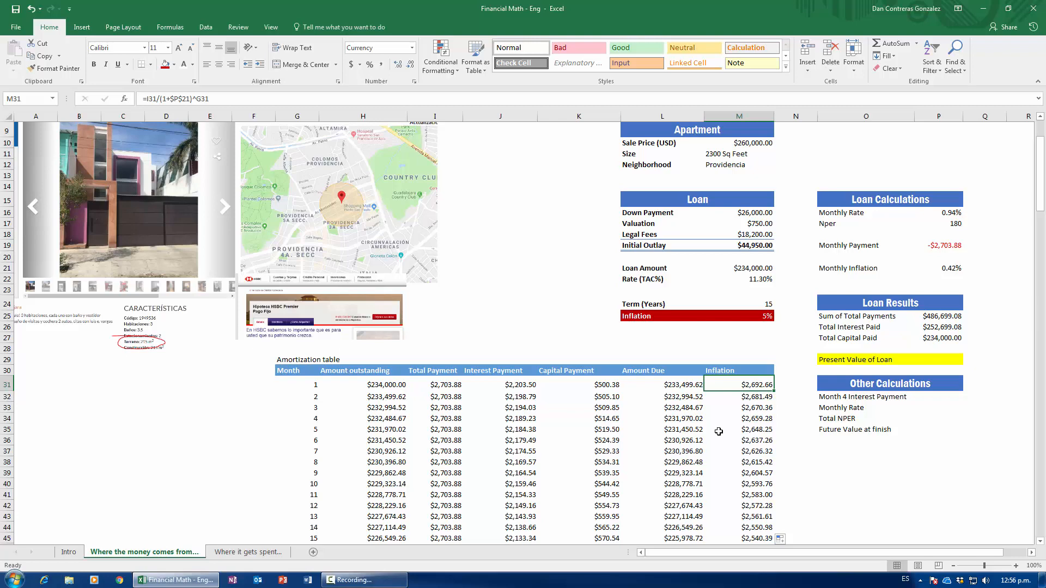
Step: Start a PV function in P29 for the Present Value of Loan, using the monthly inflation in P21 as the rate
click(958, 363)
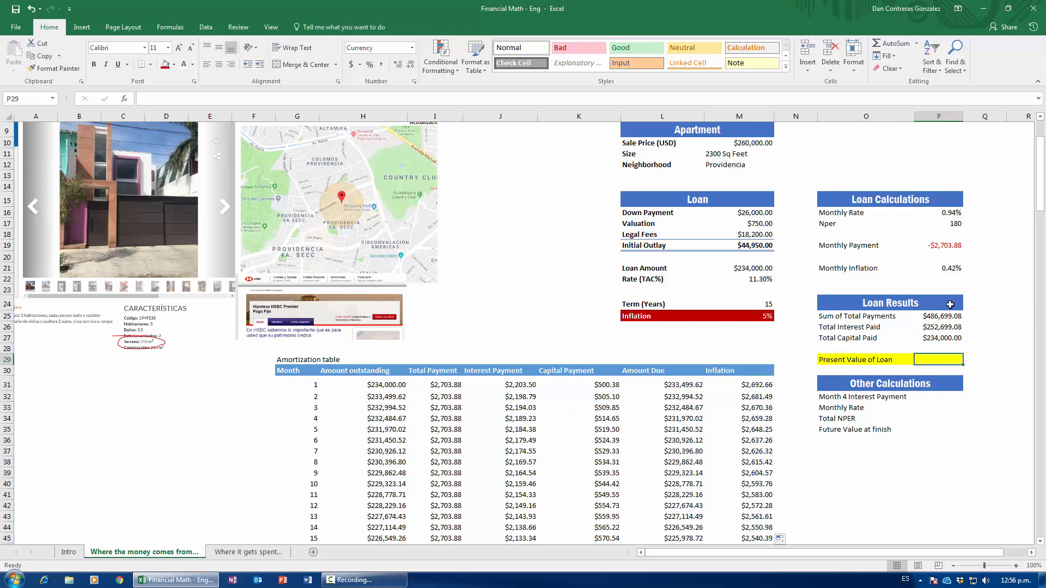
text(=)
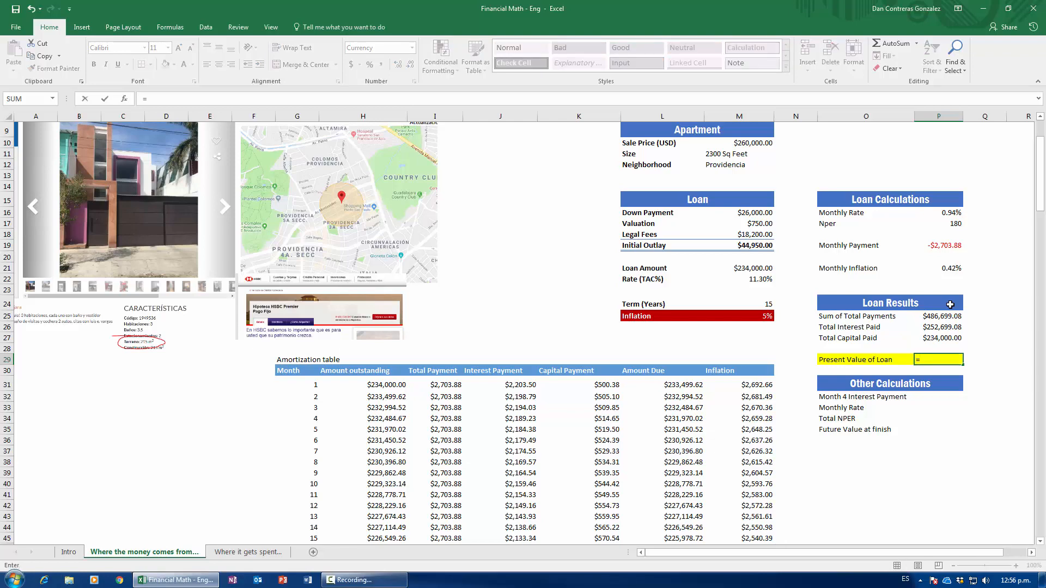
text(pv()
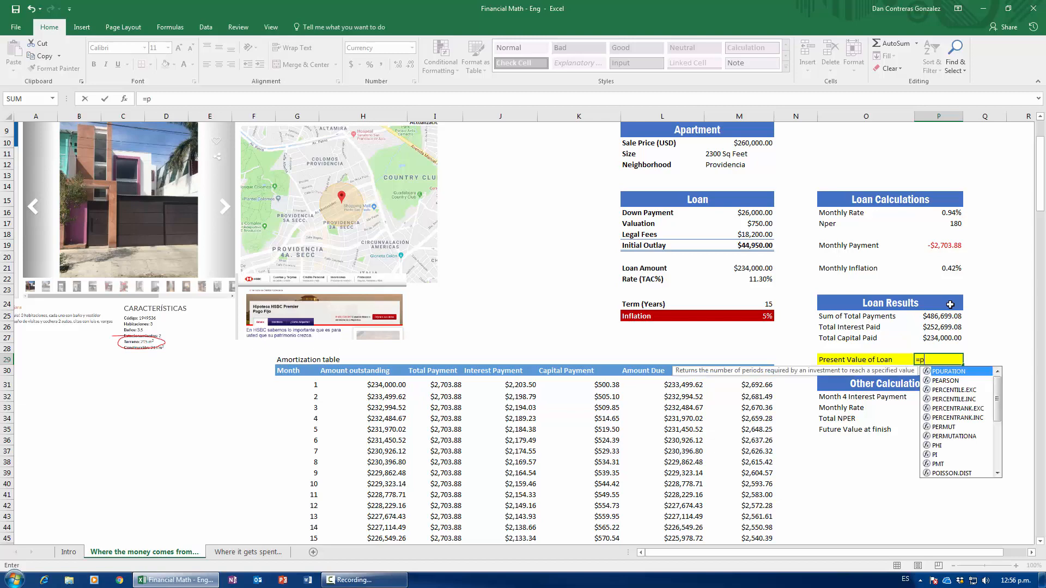
click(124, 99)
drag(256, 282, 449, 283)
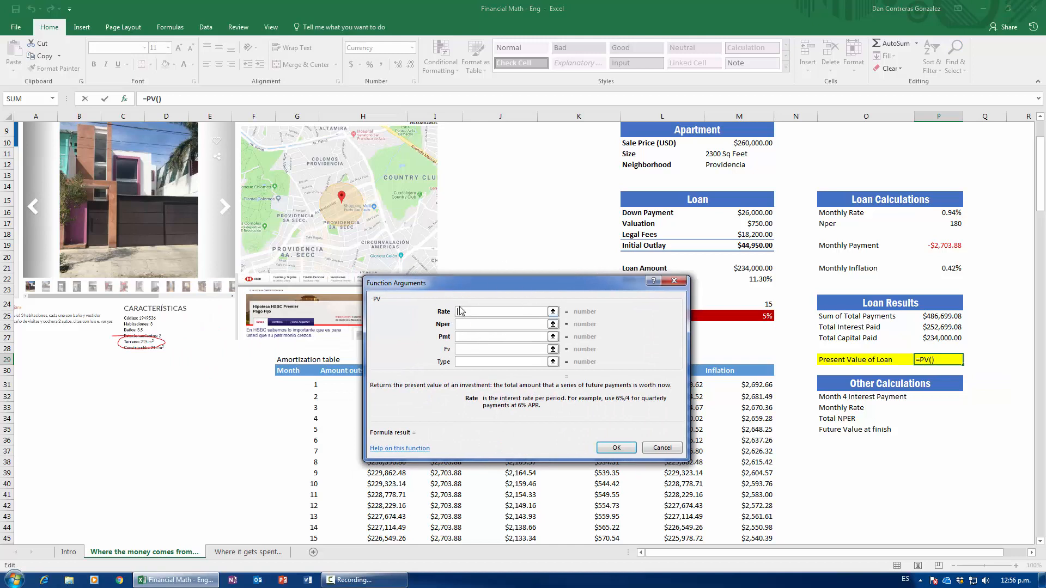
drag(475, 289, 471, 279)
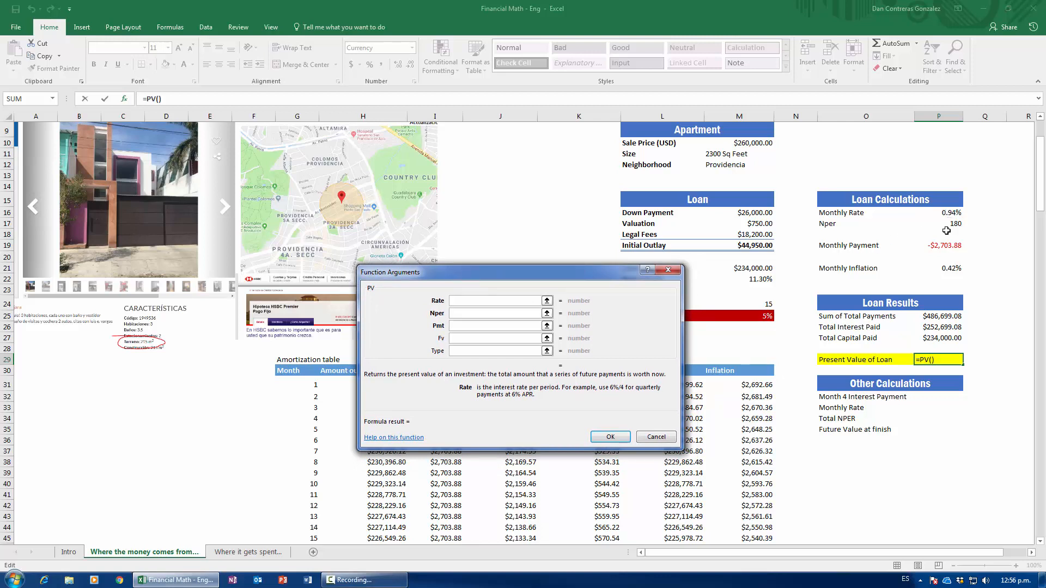
click(945, 267)
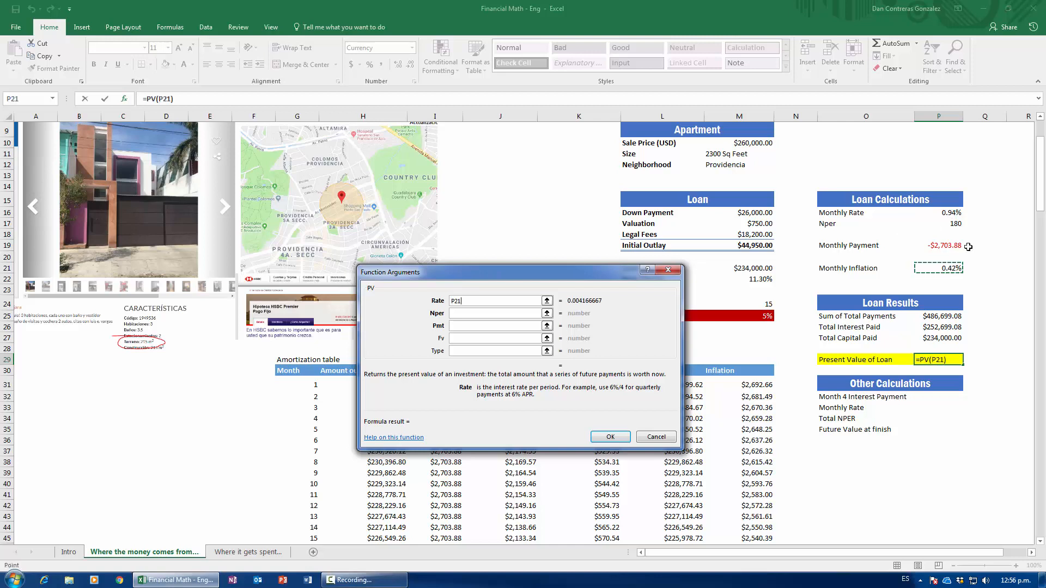
key(Tab)
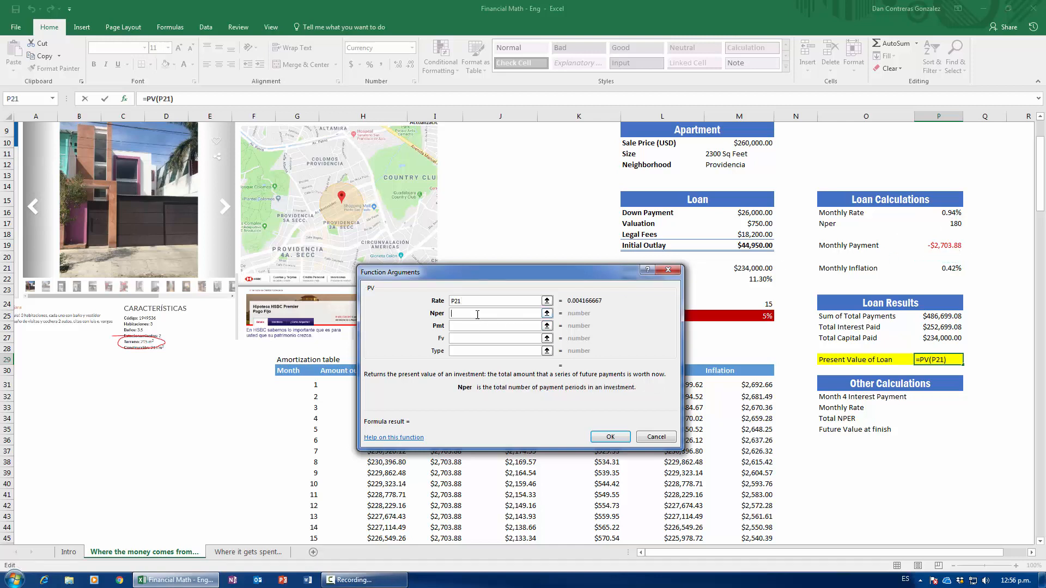
Step: Set the PV function's Nper to P17 and its Pmt to the monthly payment in P19
click(942, 227)
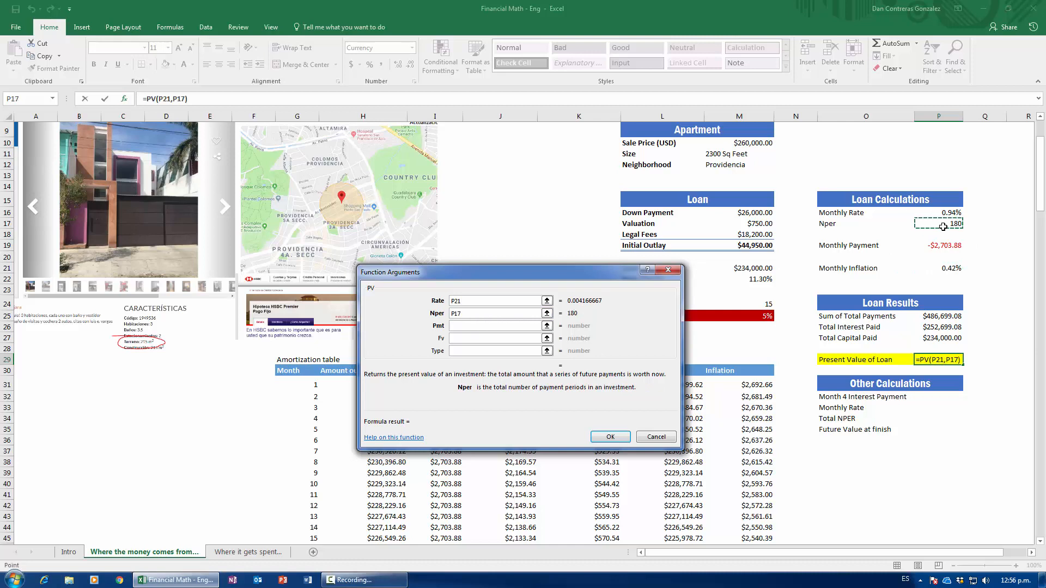
key(Tab)
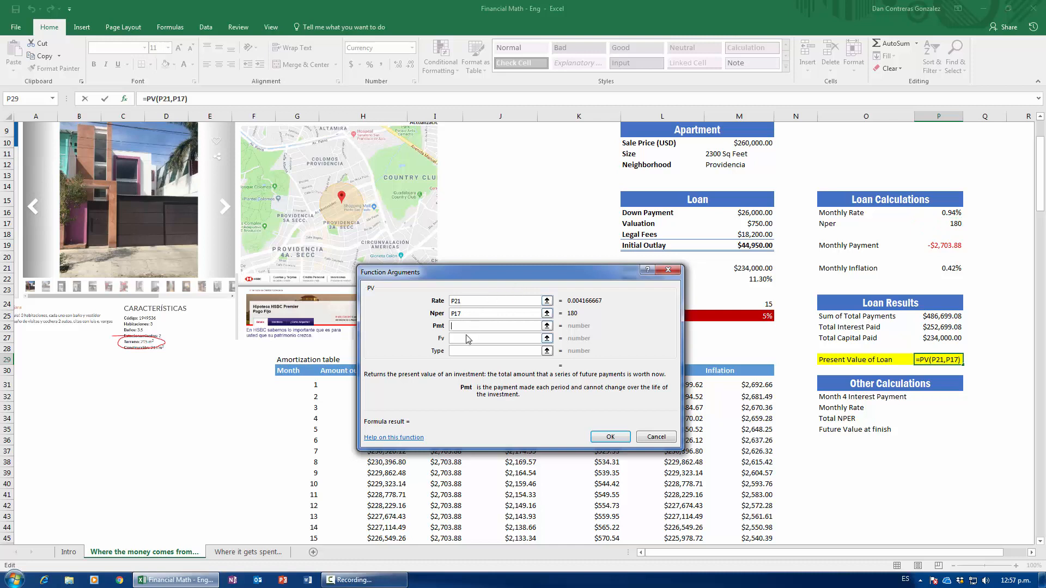
click(938, 245)
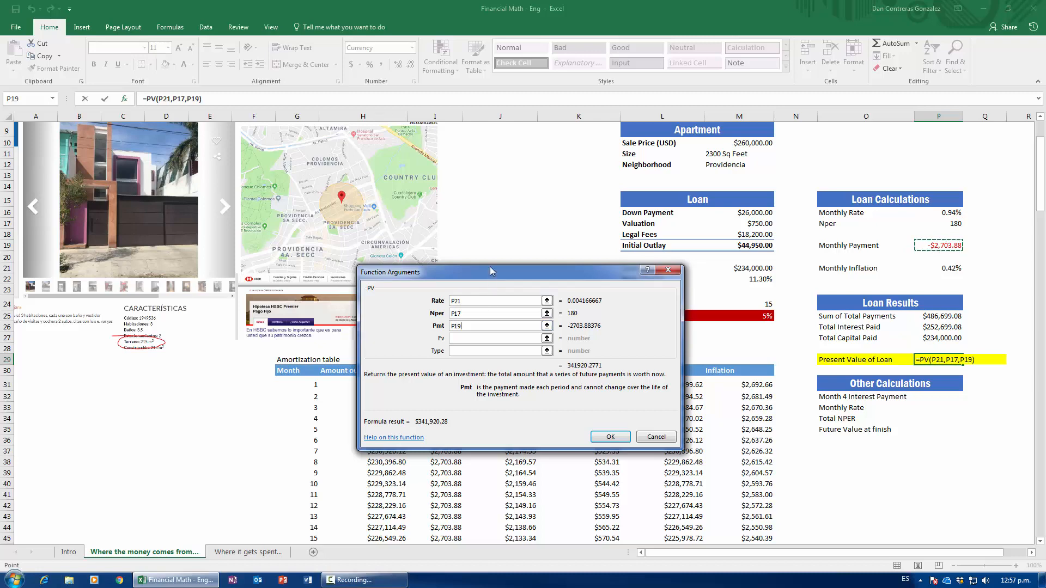
mouse_move(489, 270)
mouse_down()
mouse_move(475, 159)
mouse_move(490, 275)
mouse_up()
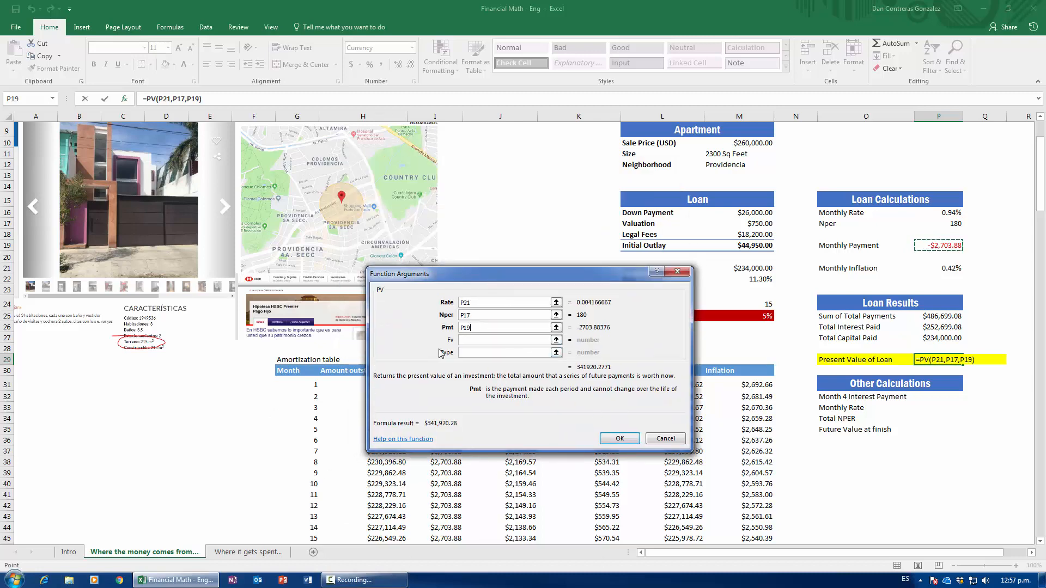
Step: Leave the Fv and Type arguments empty and enter the PV formula in P29
click(472, 340)
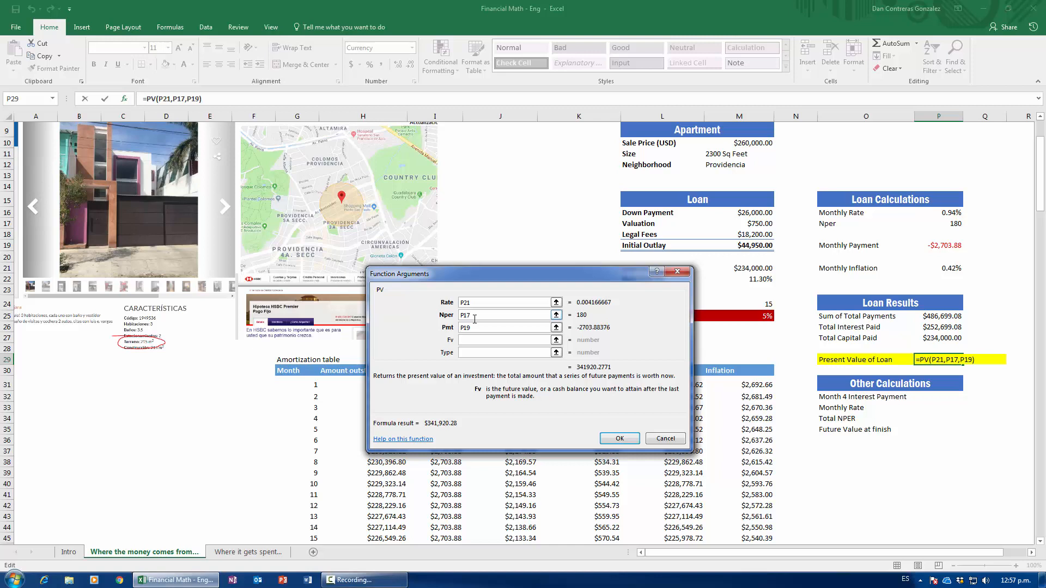
text(0)
key(BackSpace)
click(471, 353)
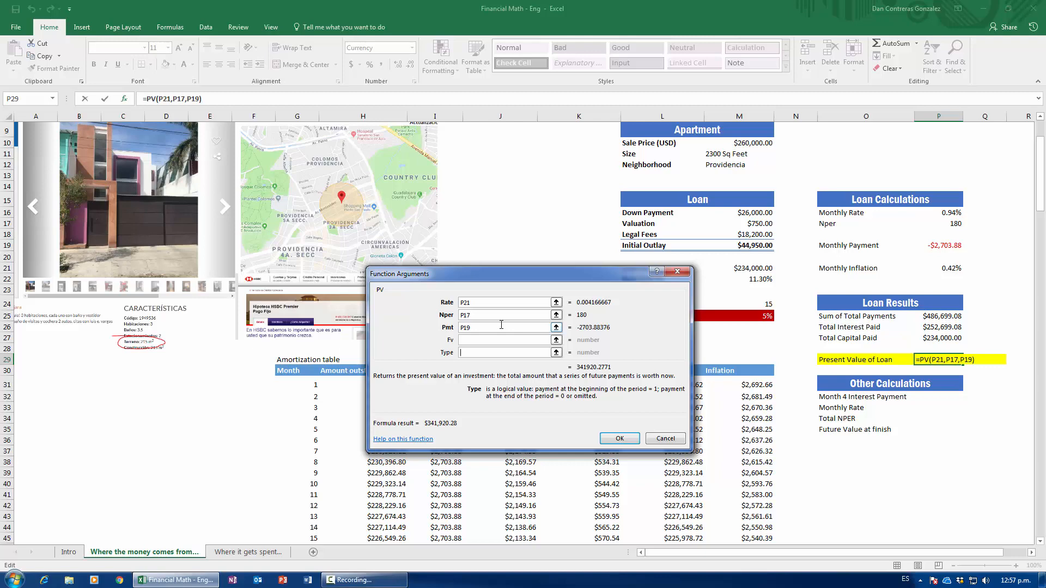
click(609, 439)
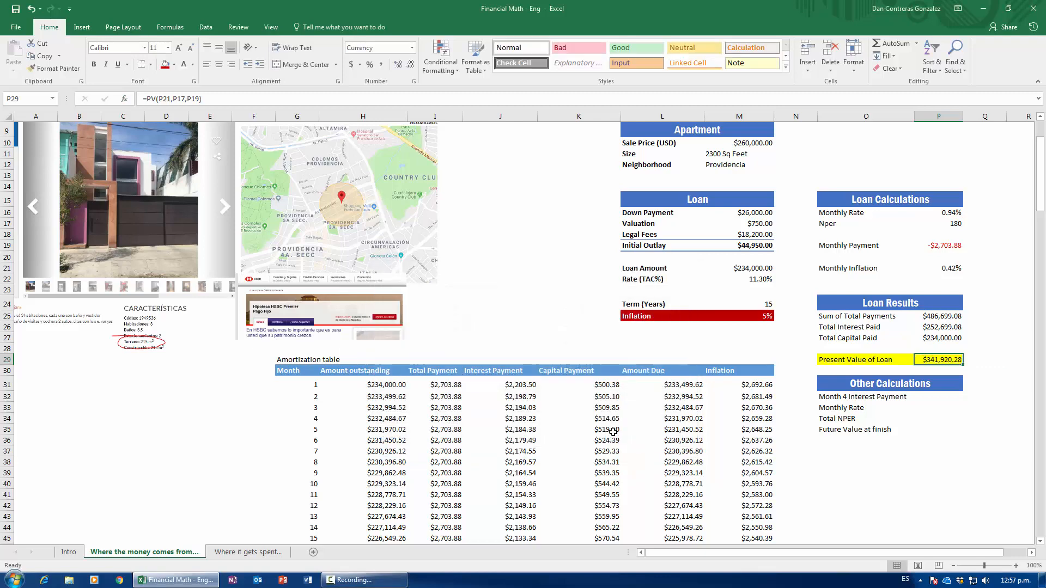
Step: Review the Present Value of Loan in P29 alongside the table's Total Payment and Inflation columns down to month 180
drag(848, 362, 938, 360)
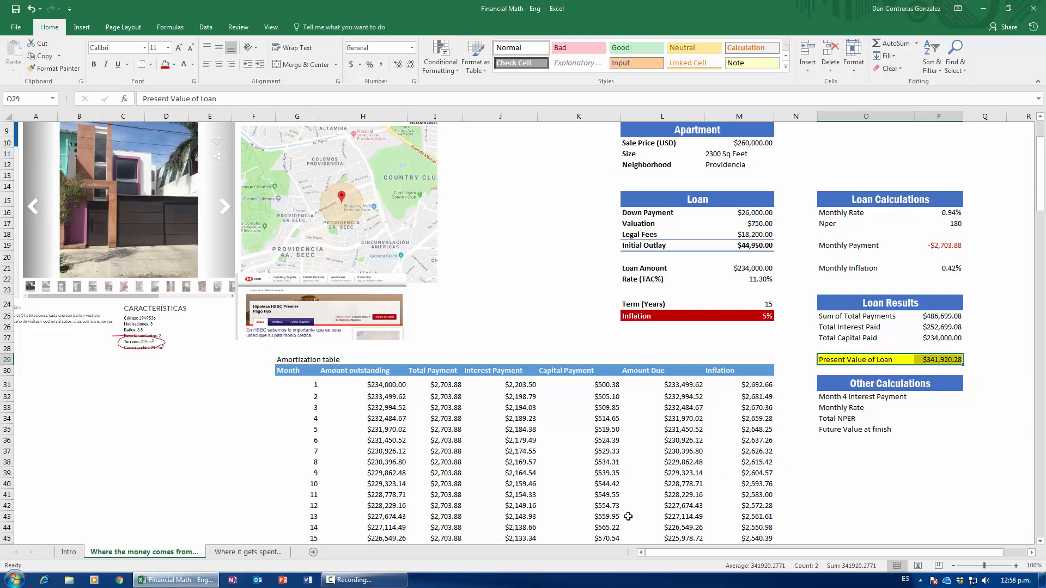
scroll(545, 490, down, 1)
scroll(546, 491, down, 20)
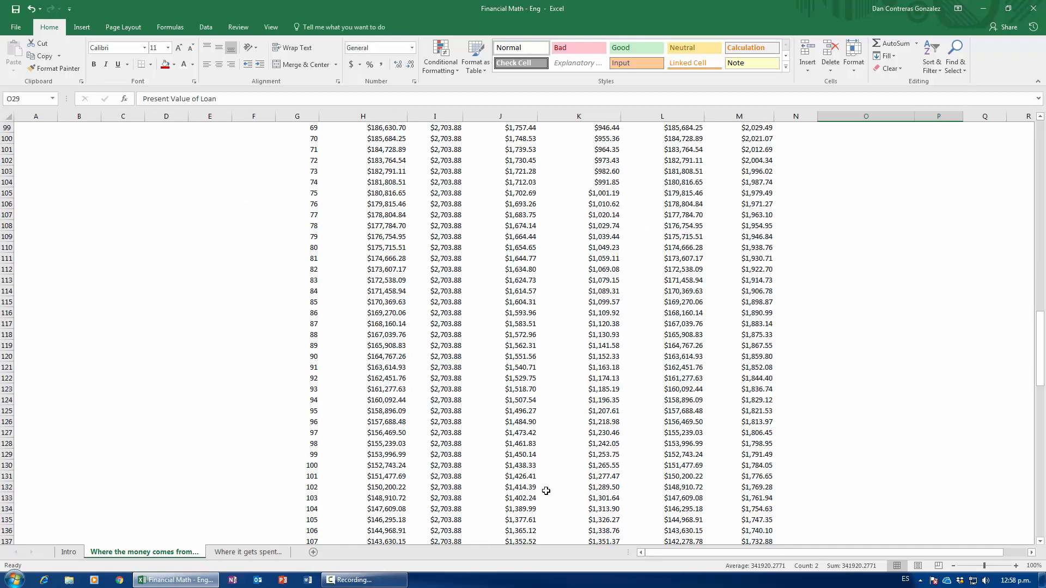
scroll(545, 491, up, 20)
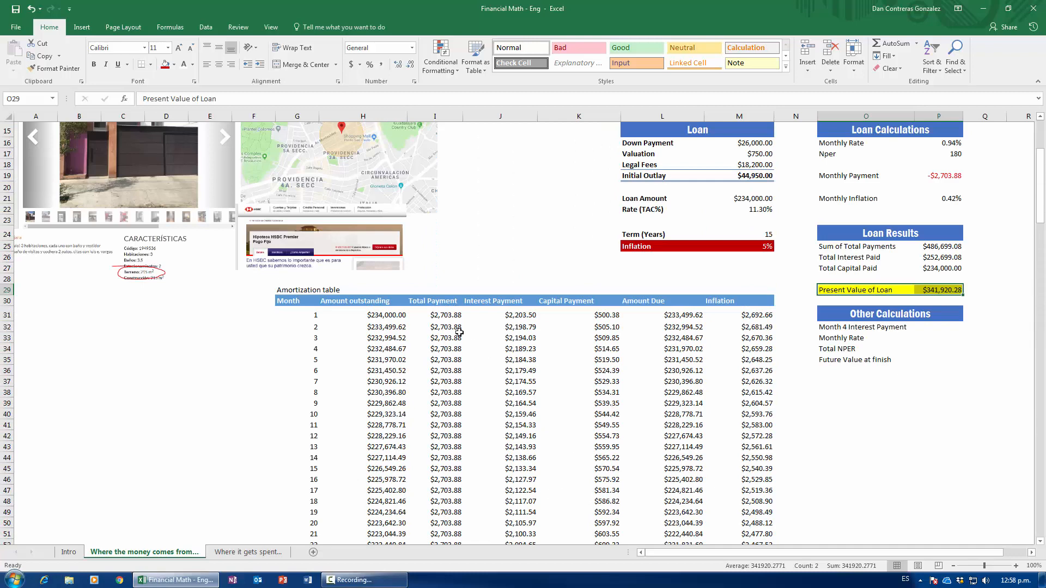
scroll(496, 484, up, 5)
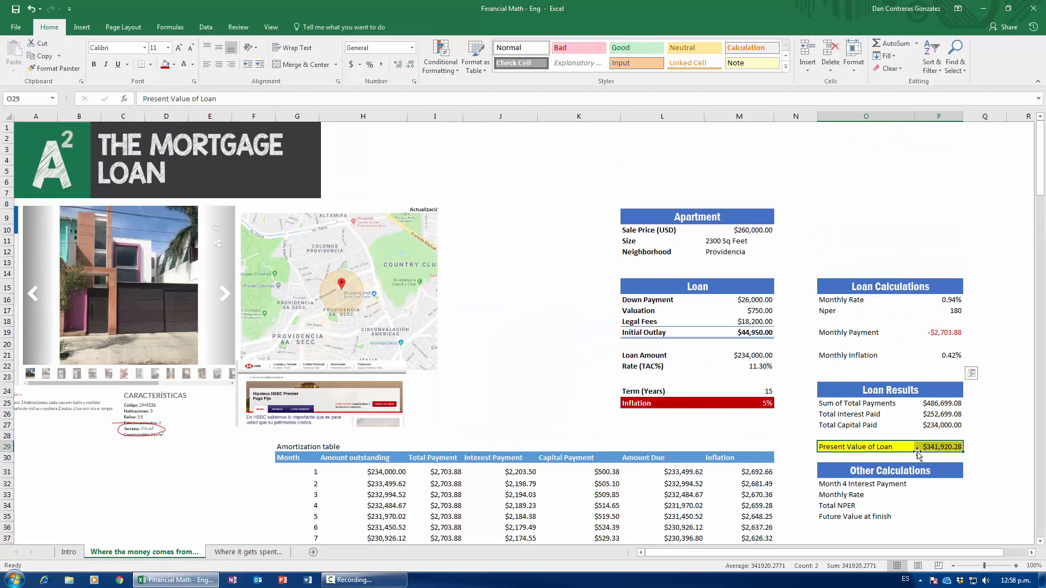
click(938, 446)
scroll(713, 464, down, 2)
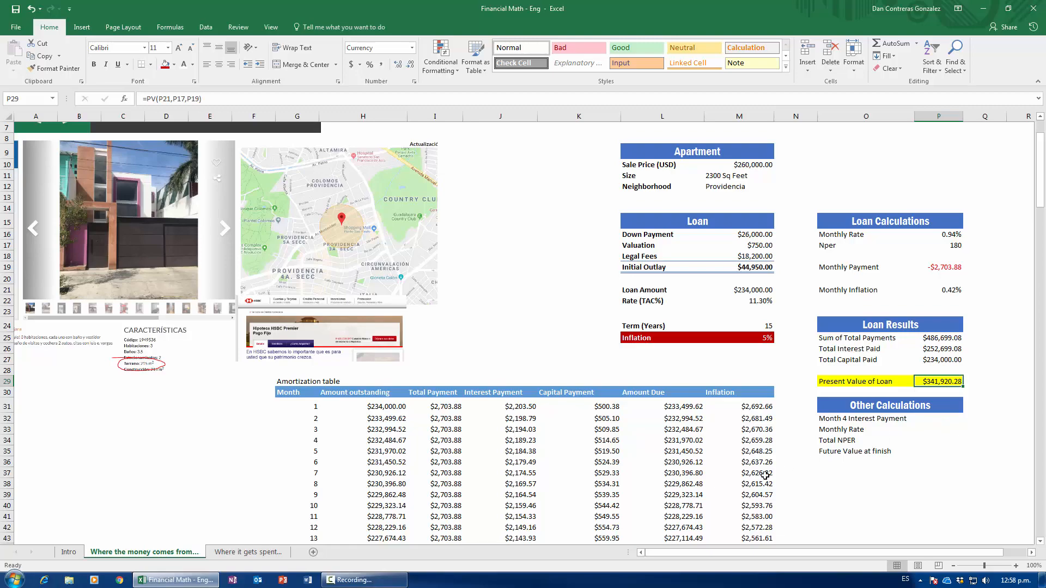
scroll(757, 479, down, 20)
scroll(757, 479, down, 20)
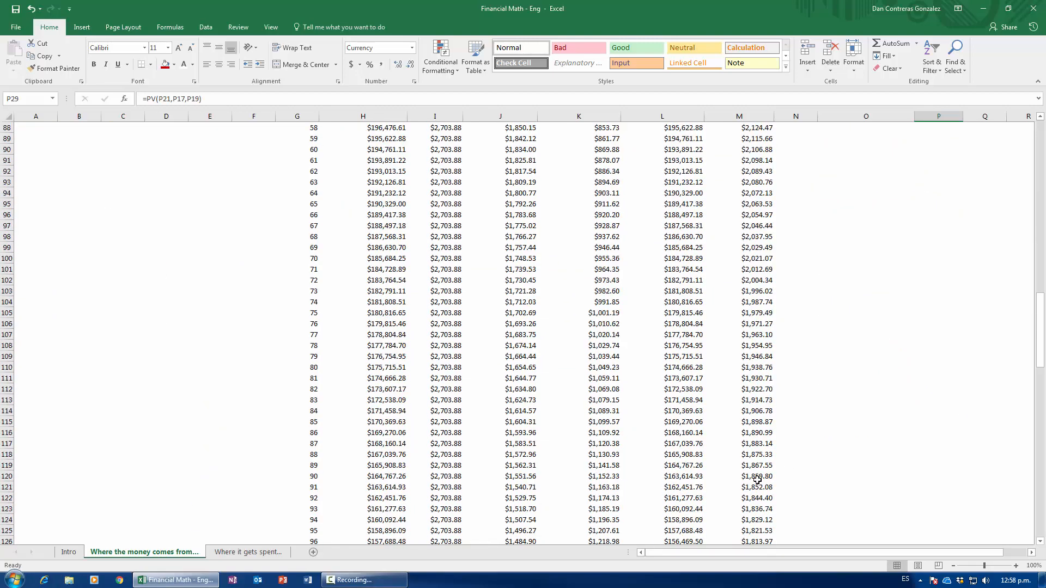
scroll(757, 480, down, 5)
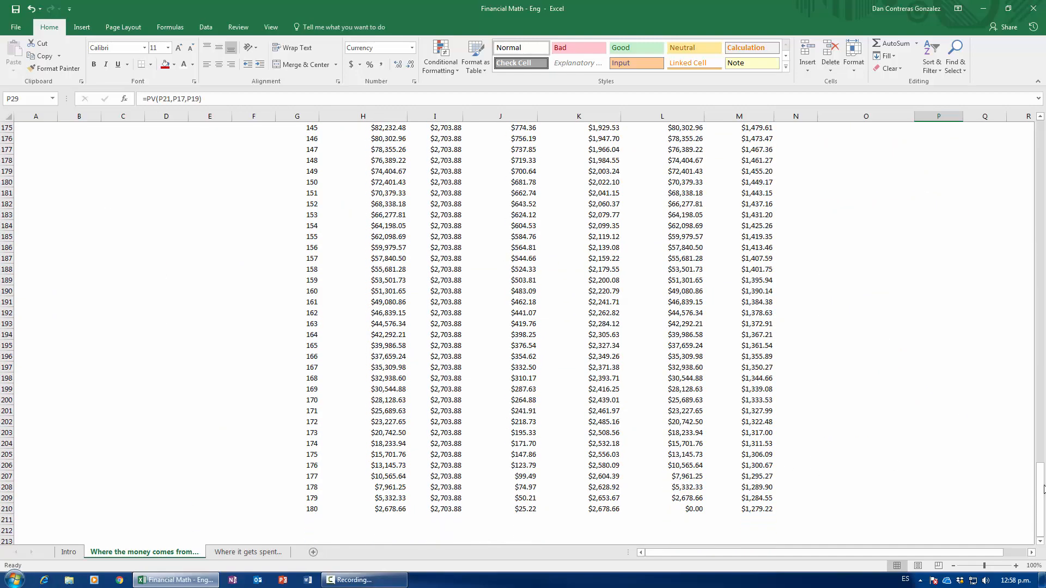
drag(1041, 490, 1042, 490)
drag(1044, 431, 1042, 131)
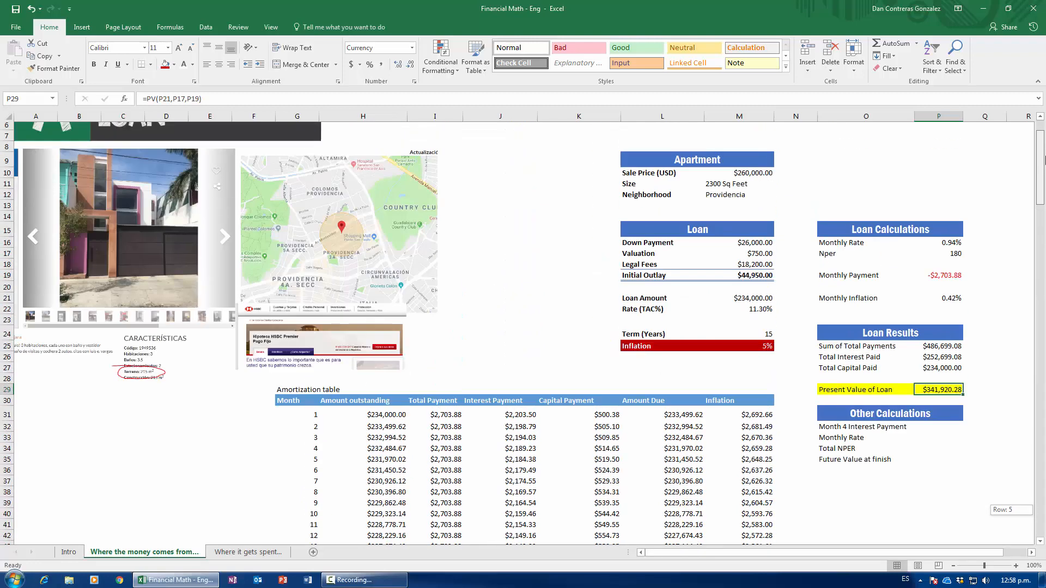
Step: Compare the Sum of Total Payments in P25 and the first Total Payment cells, I31 and I32, with the present value in P29
click(938, 404)
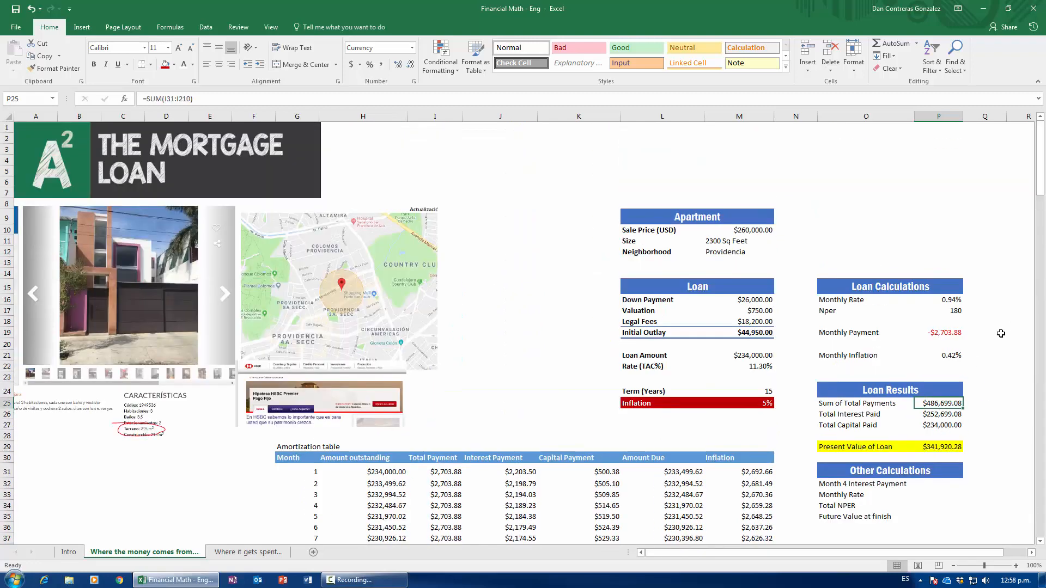
click(942, 447)
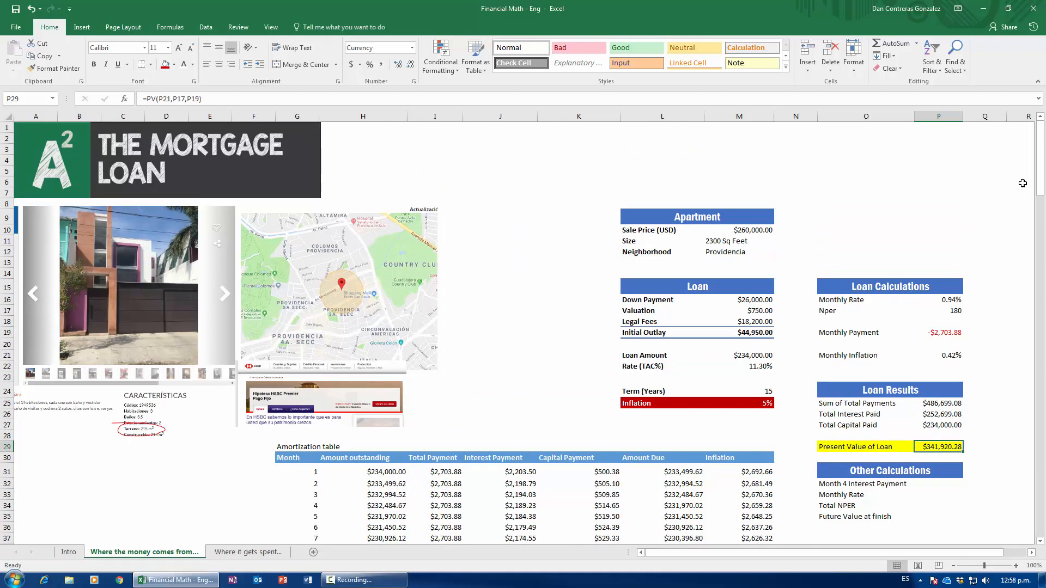
drag(1041, 164, 1044, 201)
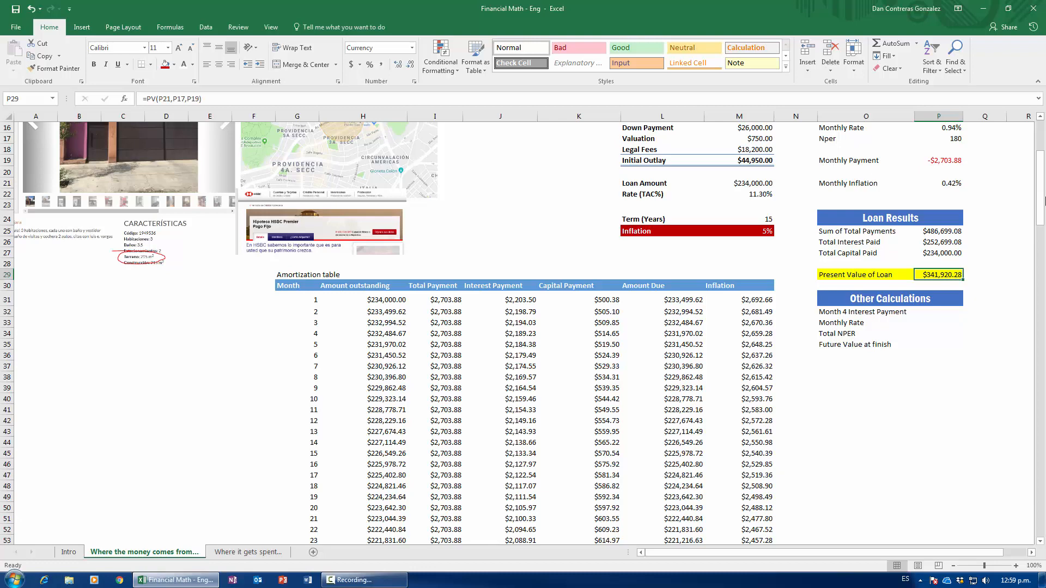
click(437, 311)
drag(1038, 186, 1038, 158)
drag(1039, 117, 1039, 117)
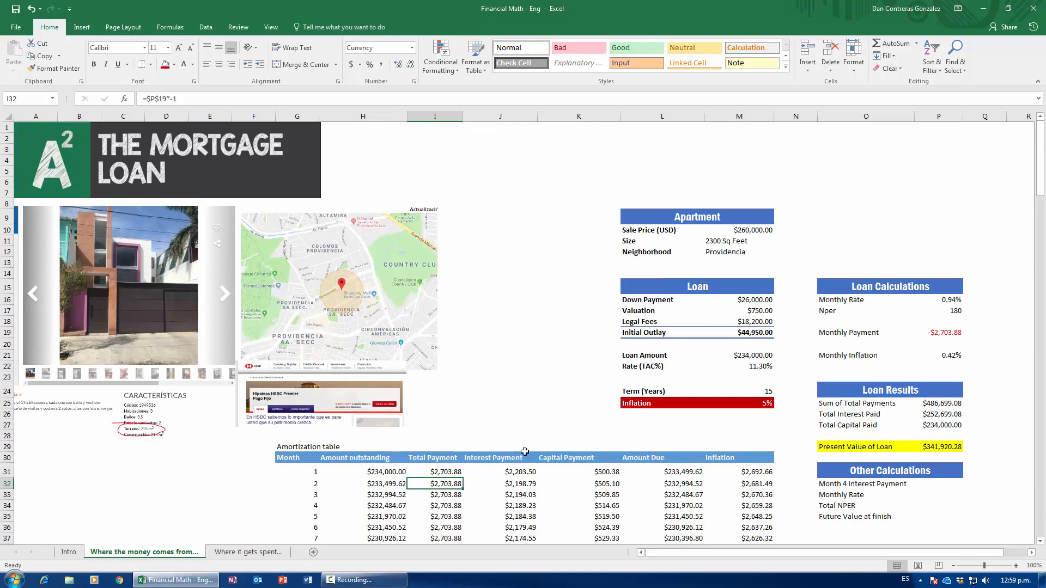
click(441, 469)
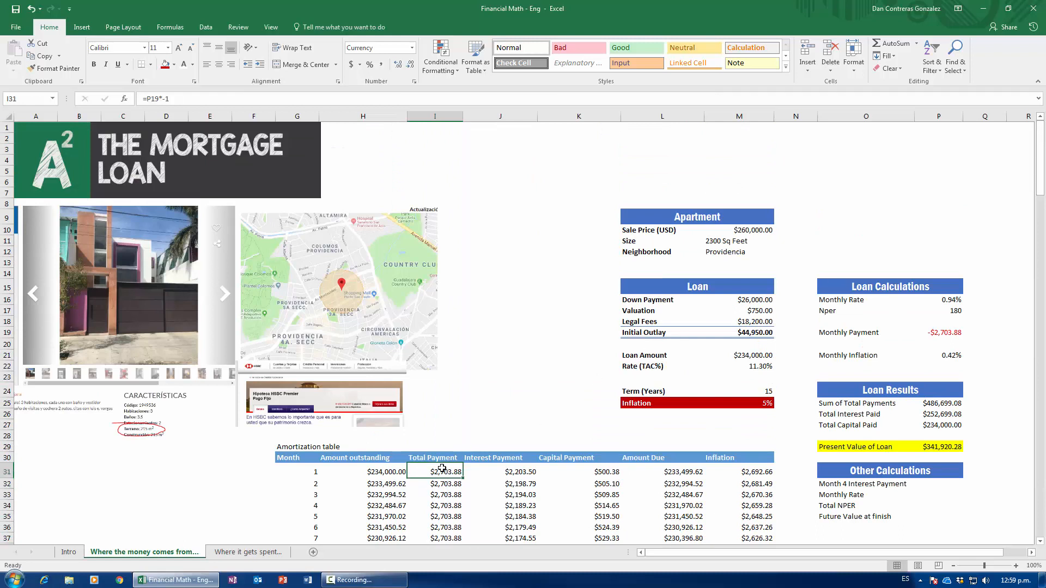
click(944, 448)
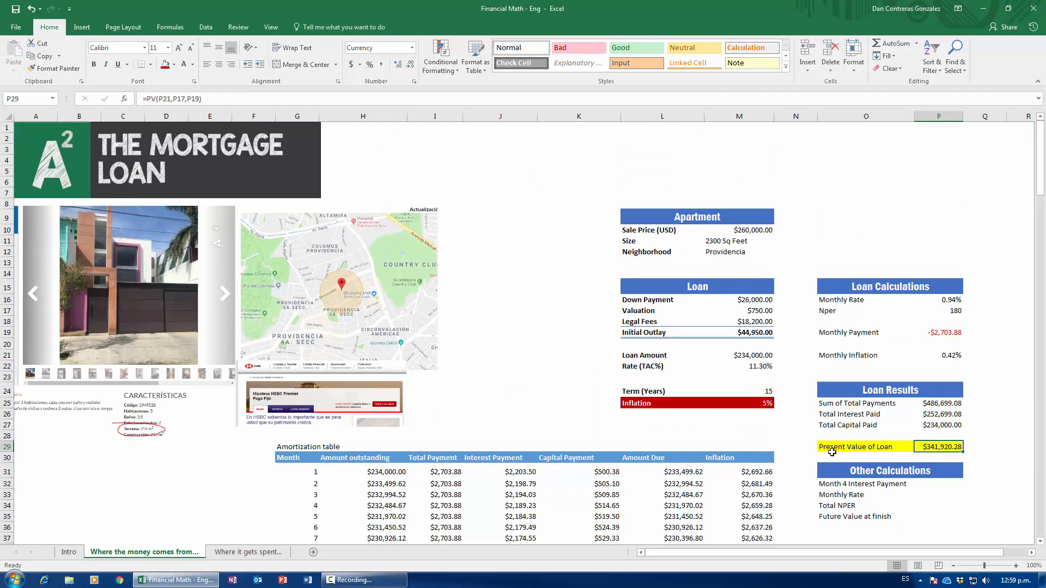
Step: Examine the Present Value of Loan row against the other Loan Results totals and the amortization table
drag(832, 455, 849, 448)
drag(938, 448, 876, 451)
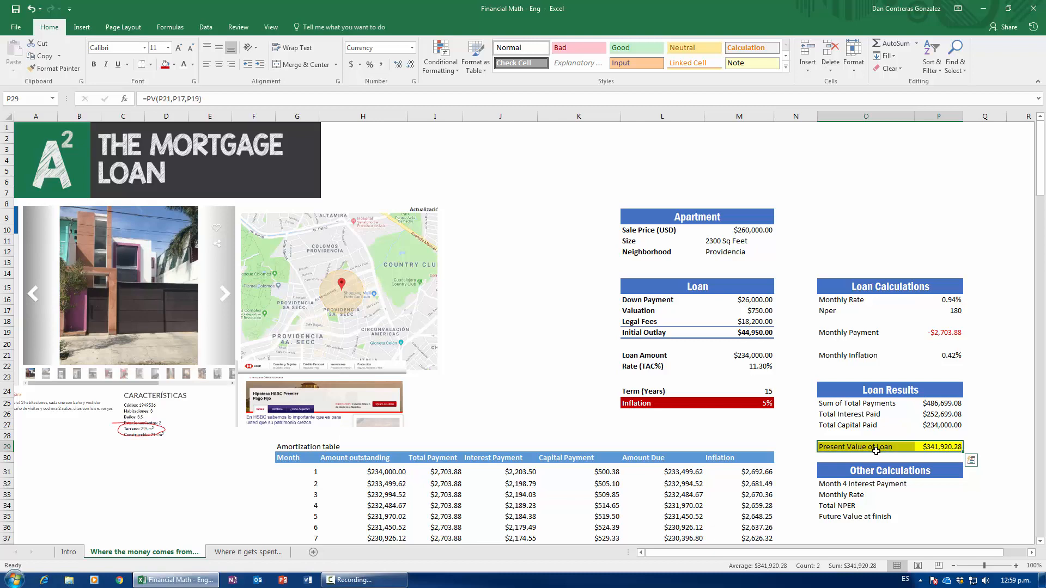
click(932, 446)
scroll(838, 479, down, 2)
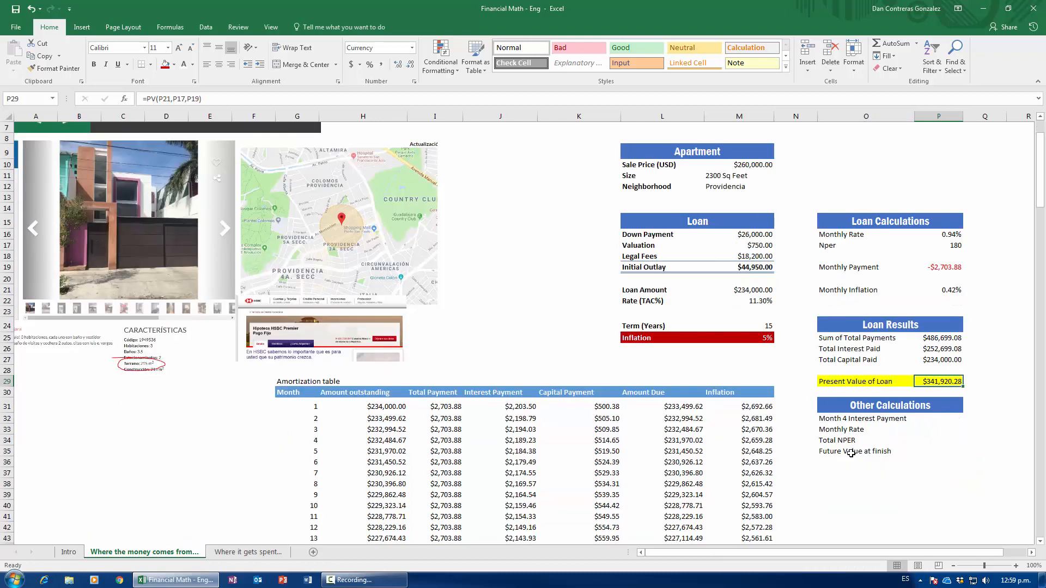
scroll(850, 453, up, 1)
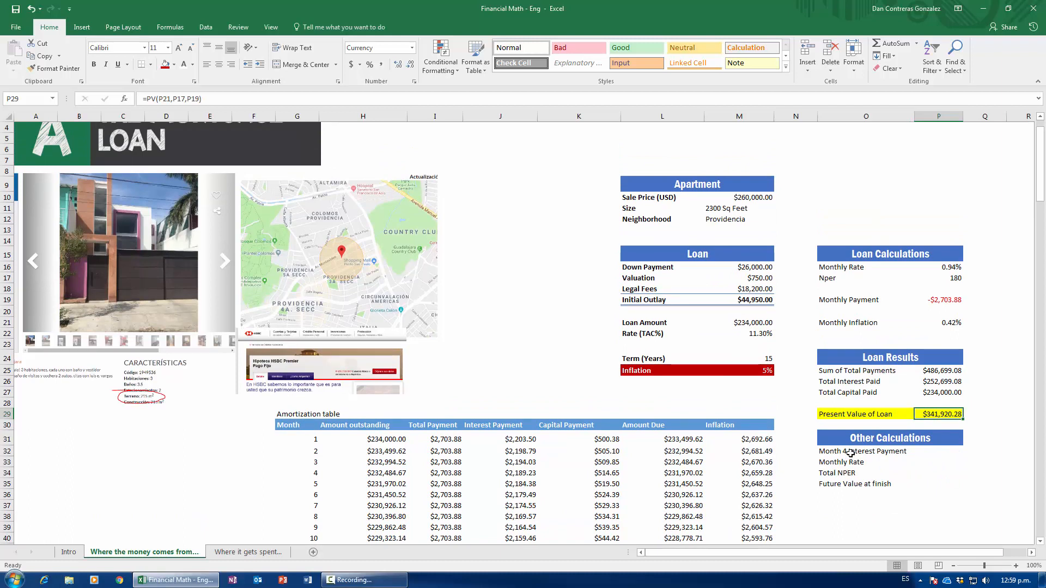
drag(827, 414, 927, 414)
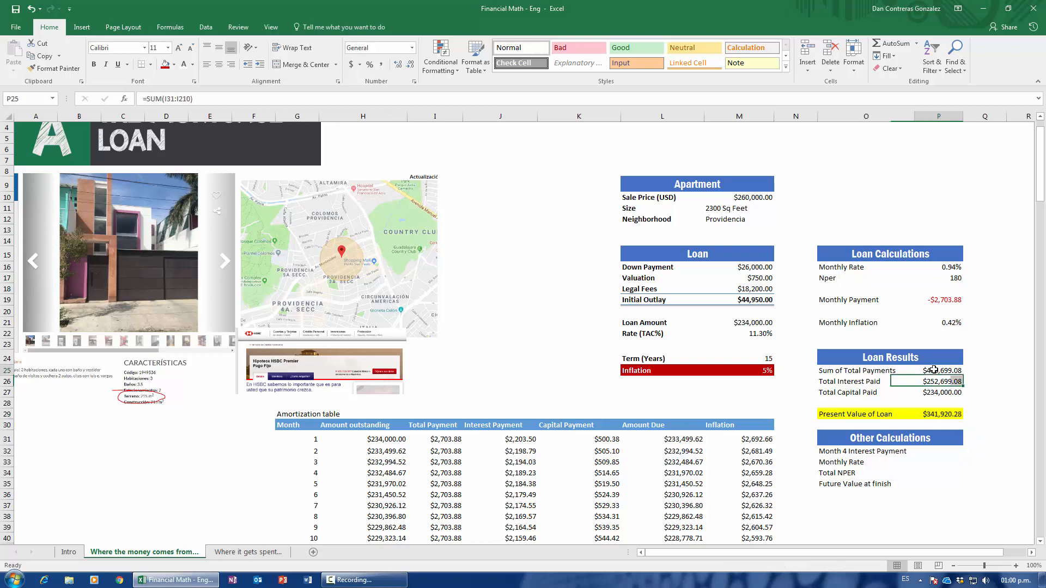
click(928, 413)
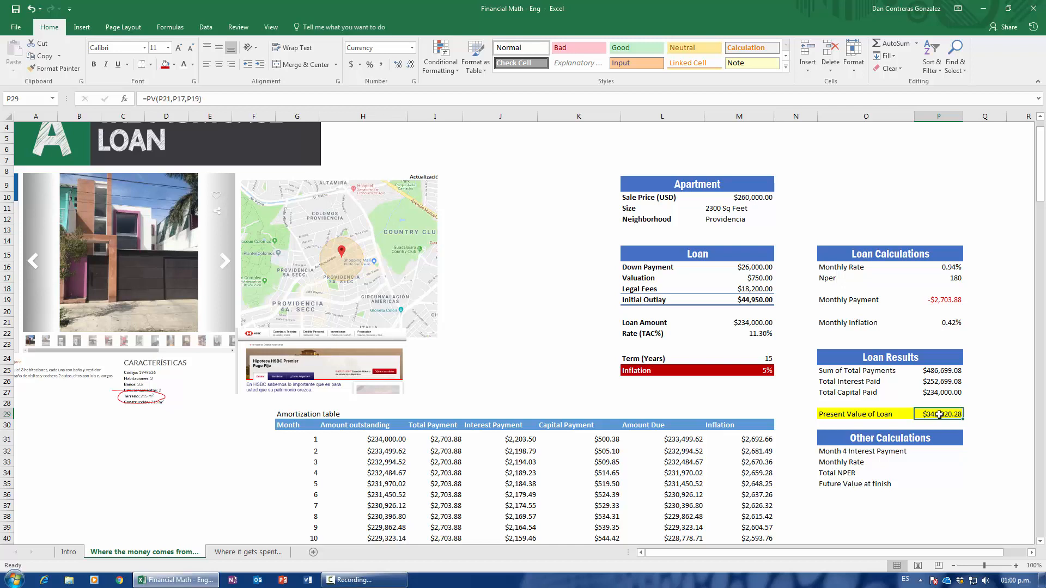
scroll(327, 245, up, 1)
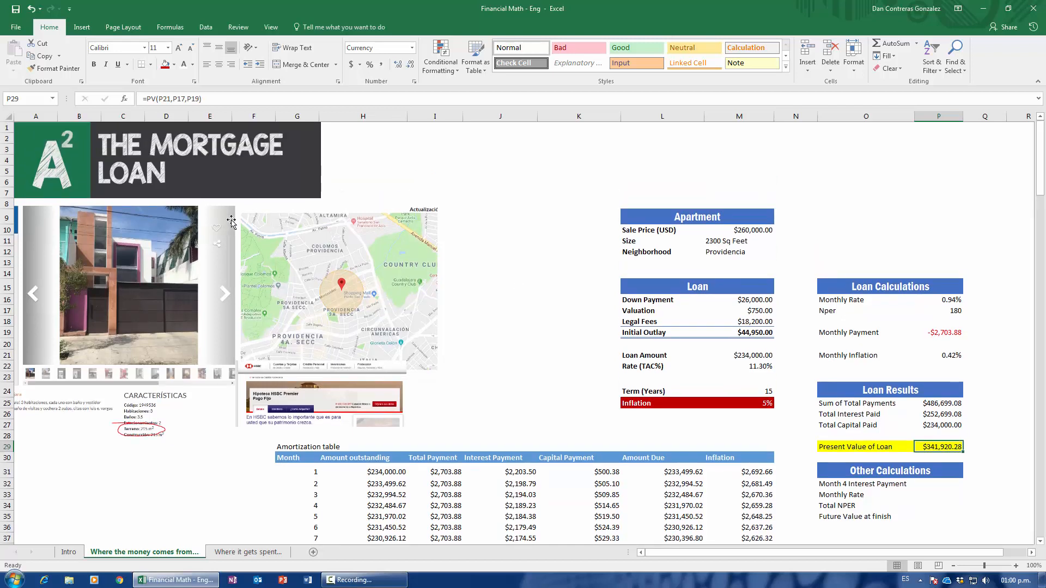
scroll(283, 298, down, 5)
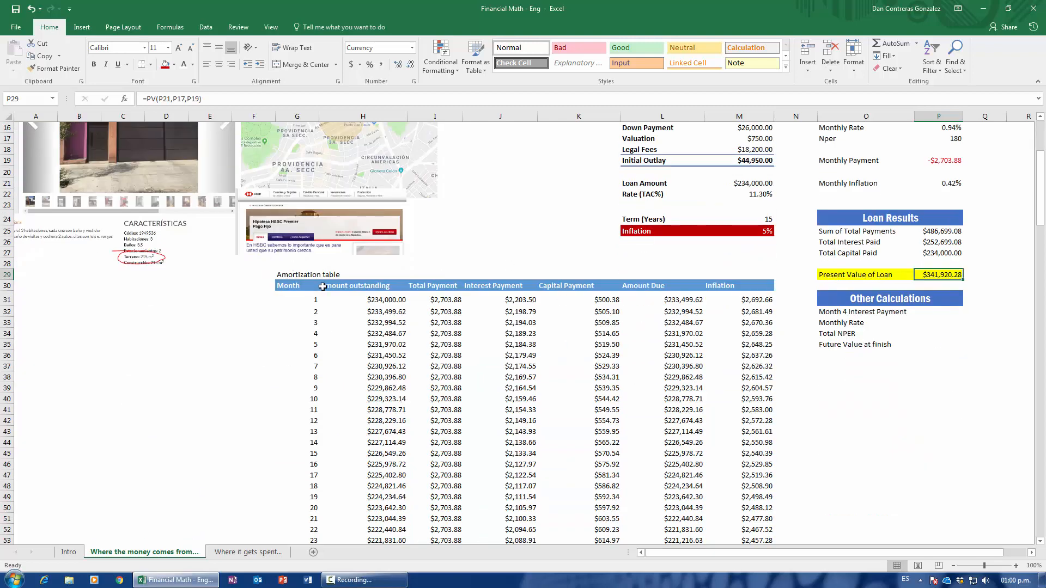
Step: Compare the Monthly Payment in P19 with the Present Value of Loan, and examine the empty Other Calculations cells P32:P36
scroll(323, 287, up, 5)
click(944, 333)
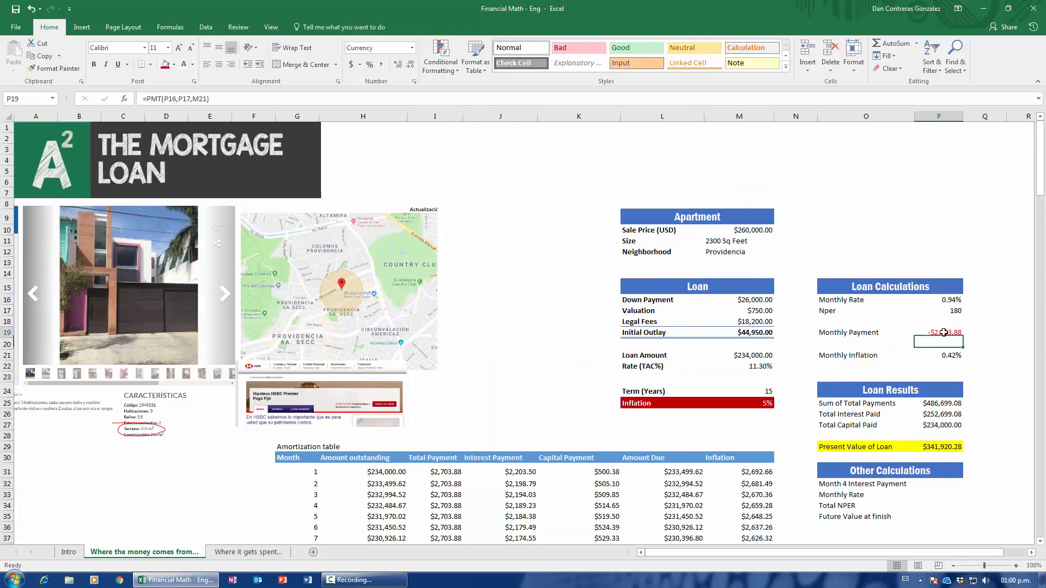
click(946, 446)
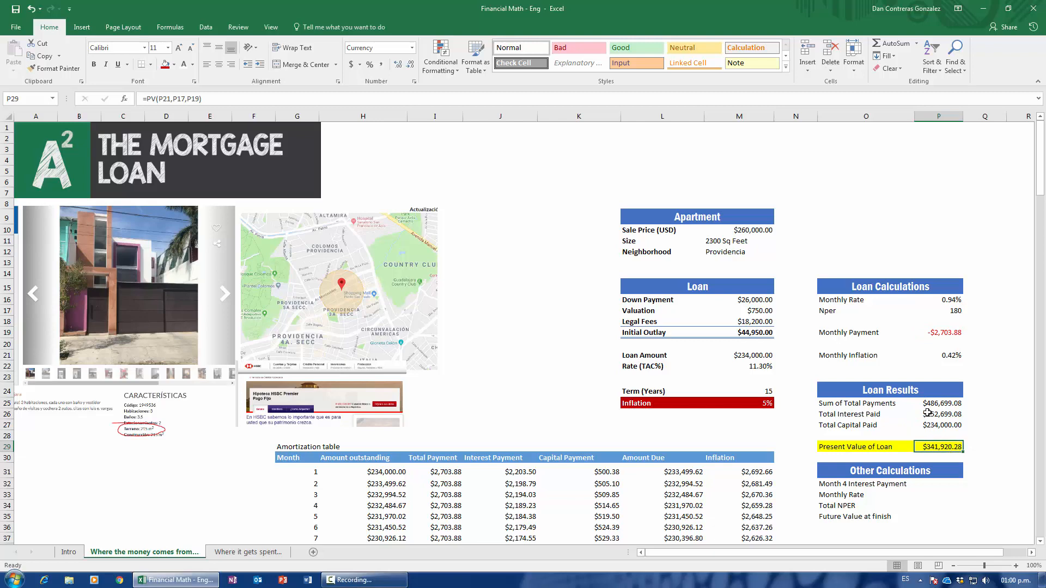
scroll(927, 413, down, 4)
drag(930, 348, 931, 387)
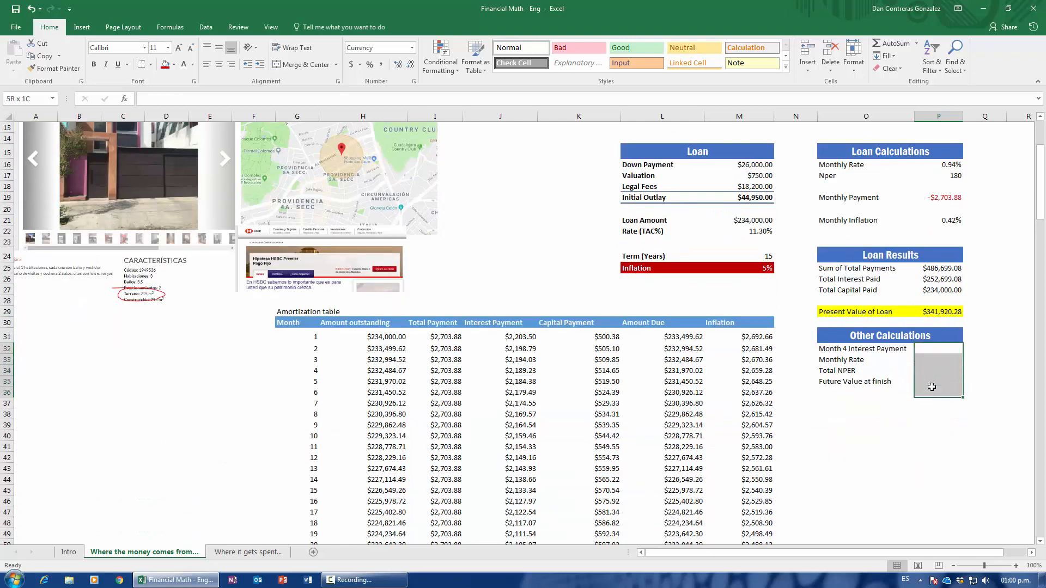
click(931, 352)
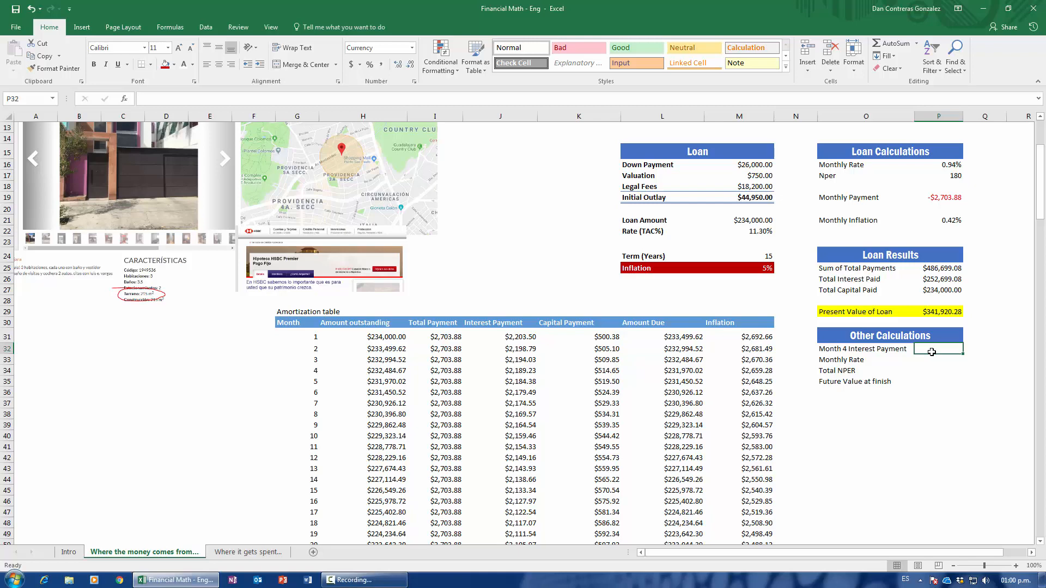
text(=int)
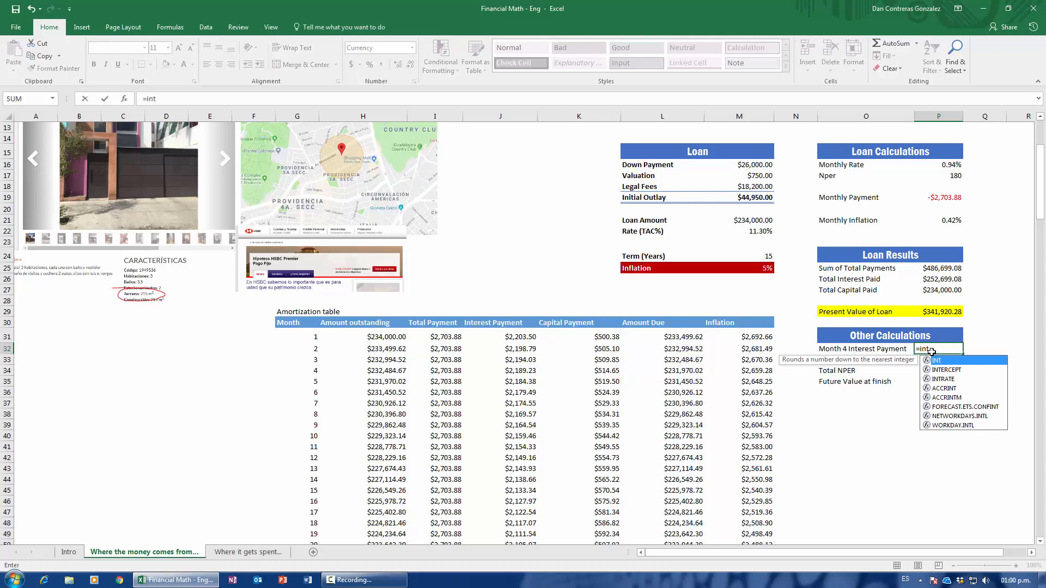
key(Escape)
key(Escape)
Step: Check the Month 4 Interest Payment label against the month 4 interest in J34 of the amortization table
click(838, 352)
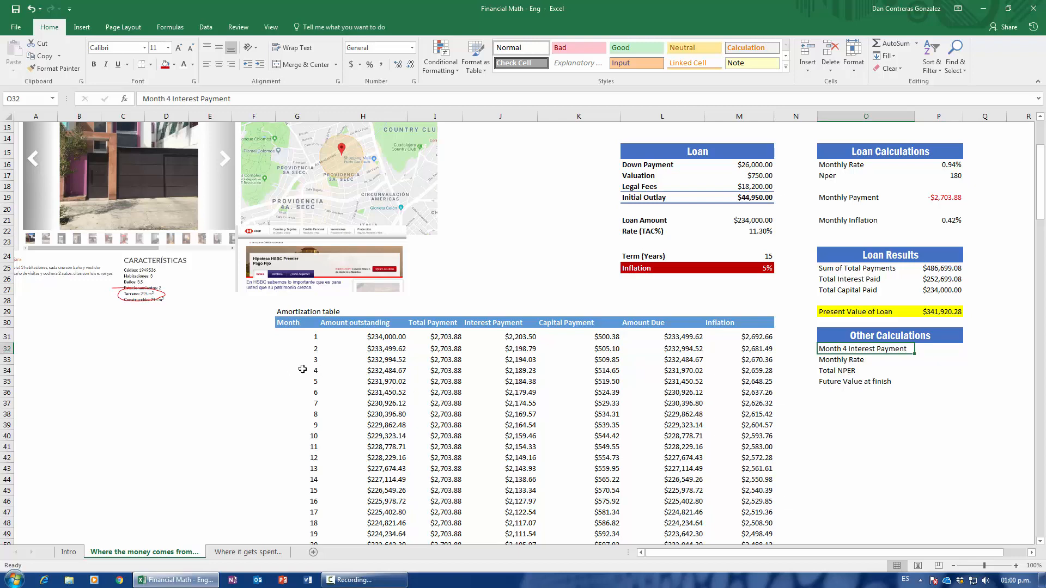
click(503, 373)
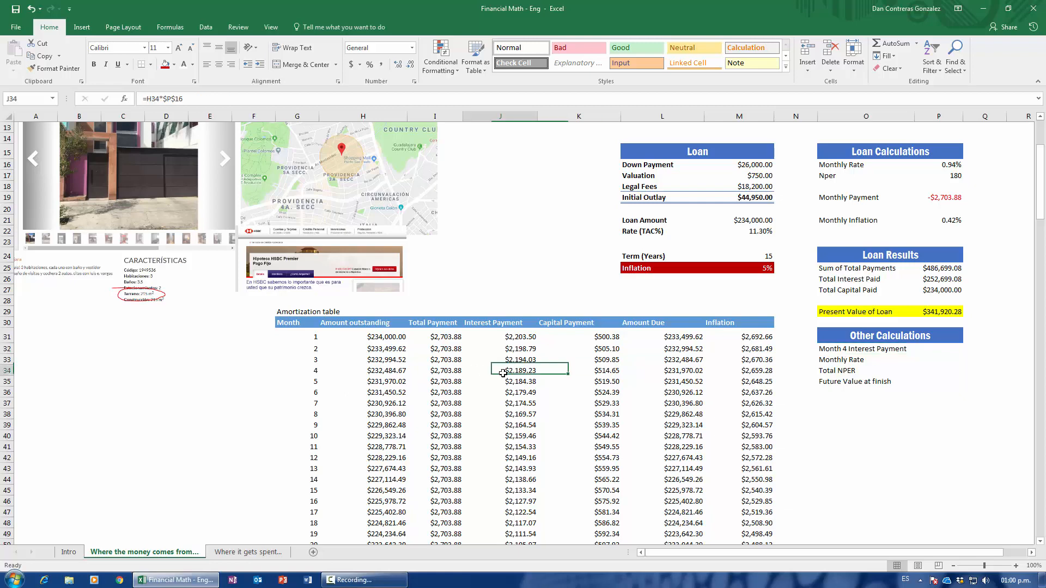
click(376, 581)
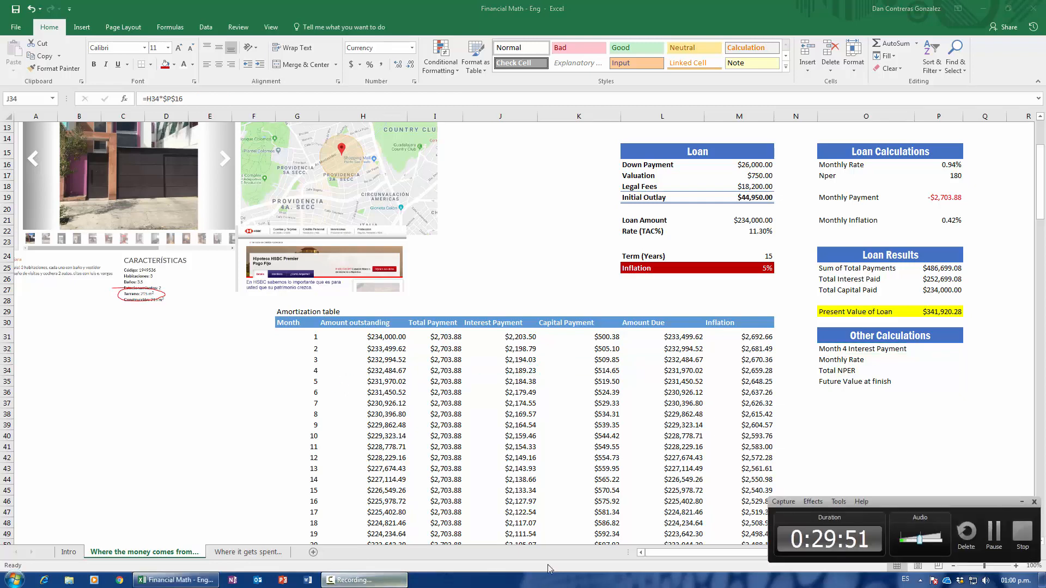
click(992, 537)
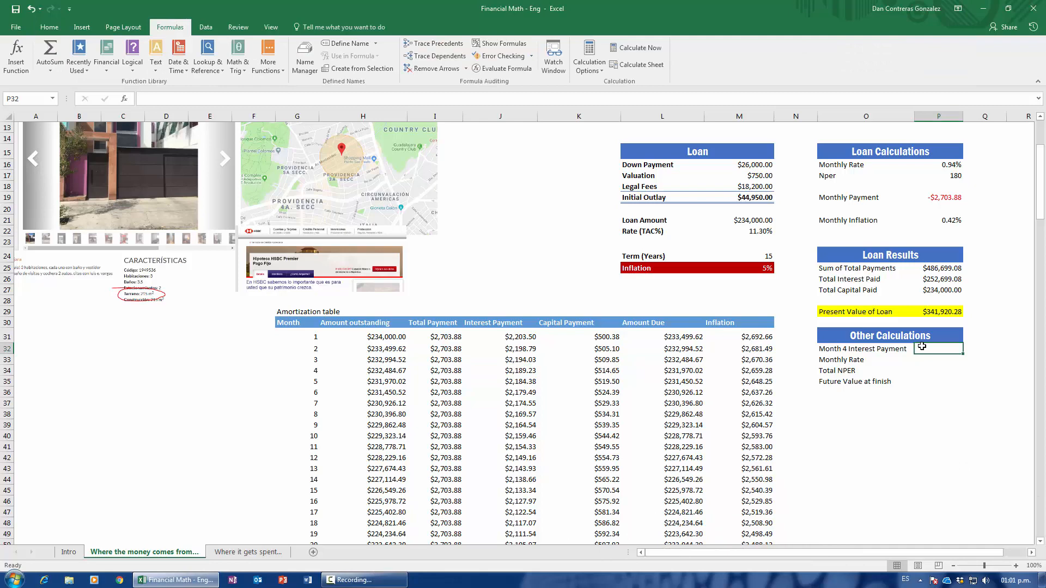
Step: Begin an IPMT function in P32 with the monthly rate P16 as Rate and 4 as Per
text(=)
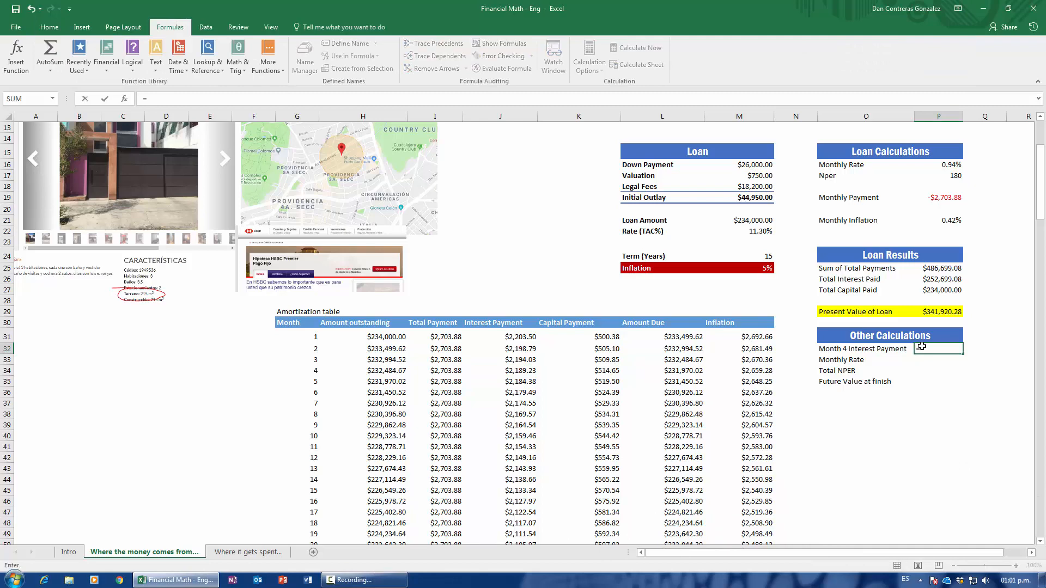
text(ipmt)
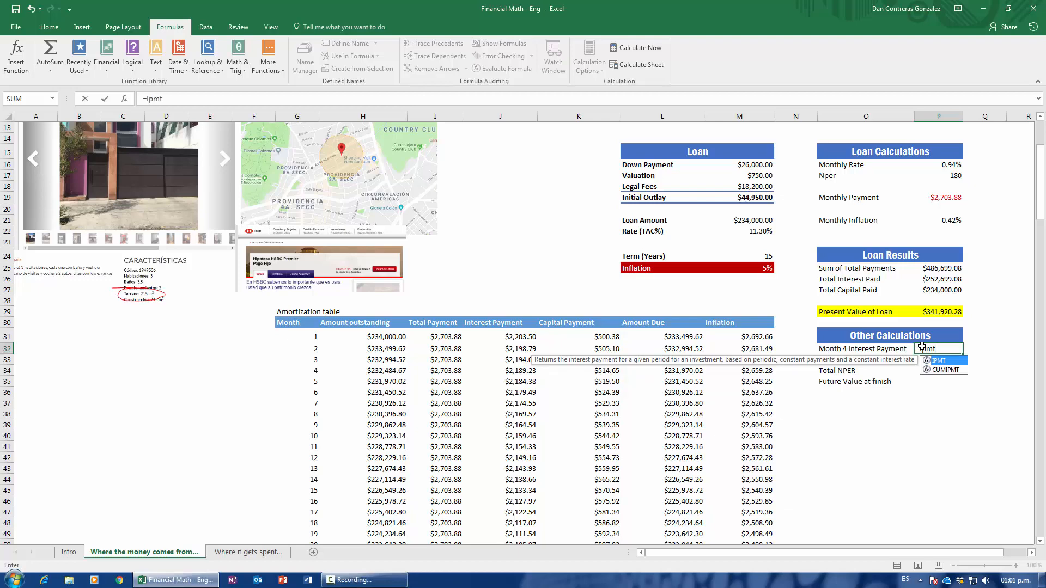
text(()
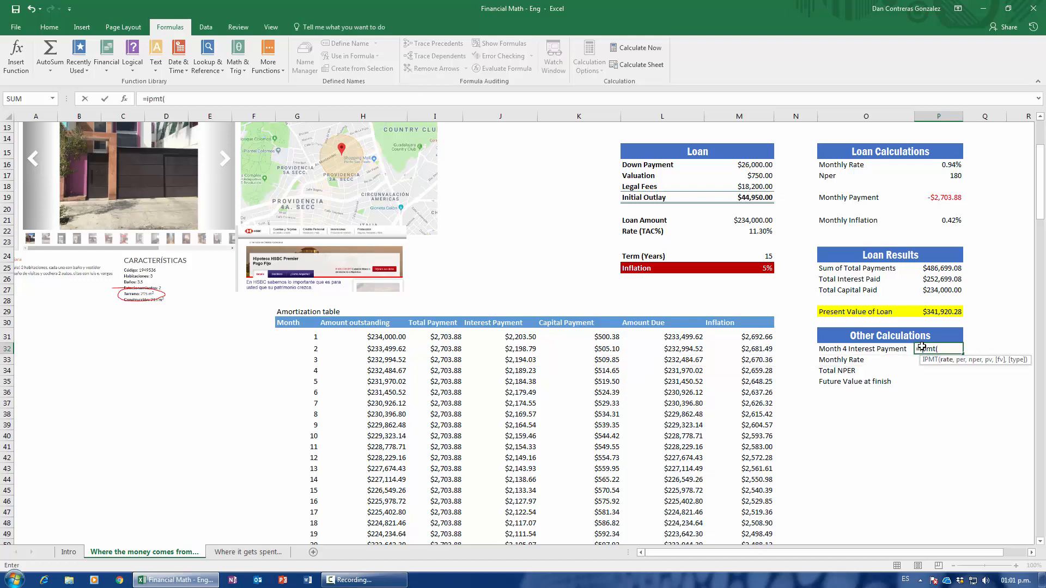
click(125, 100)
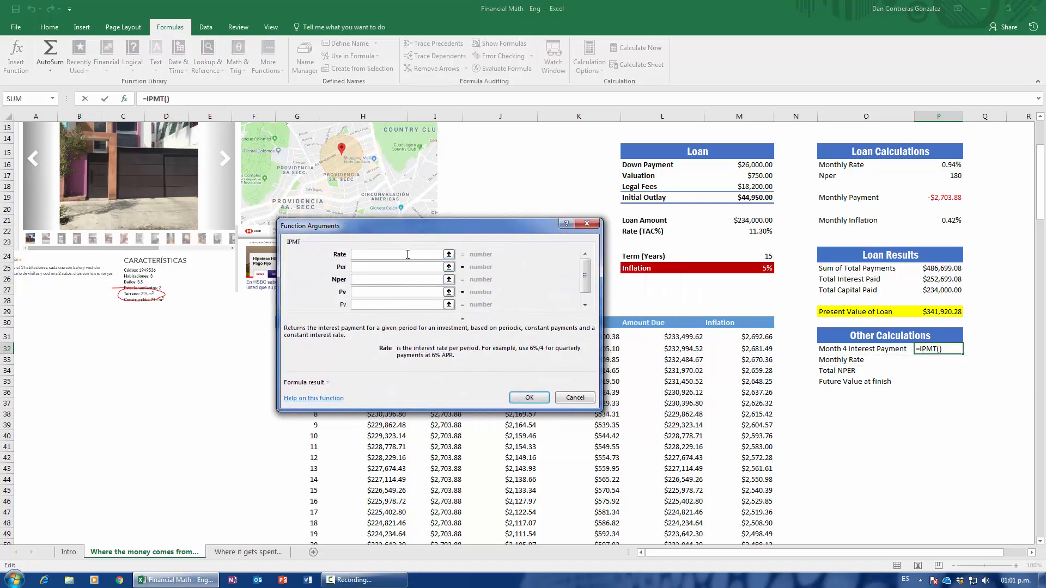
click(952, 165)
key(Tab)
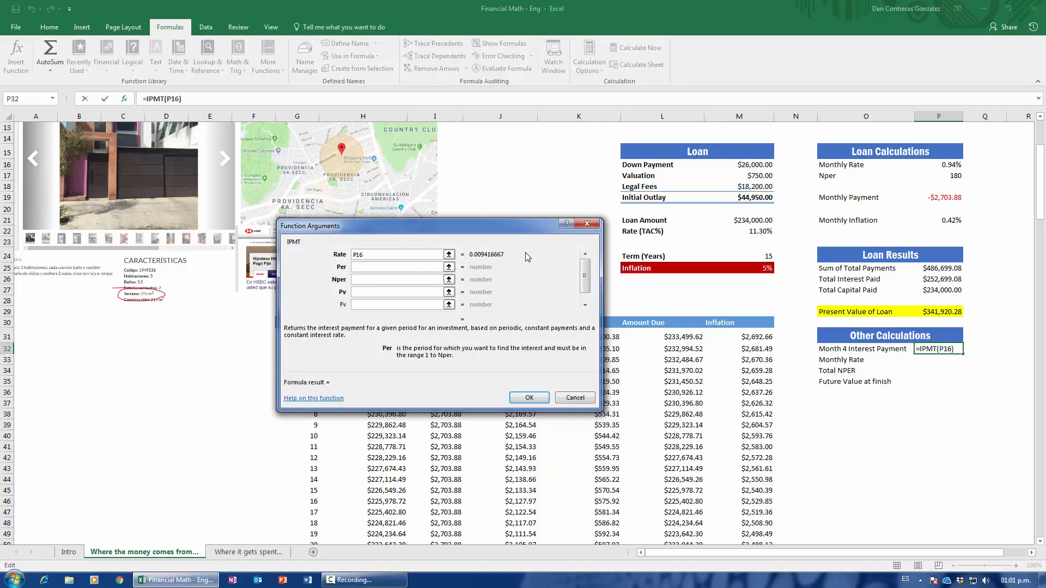
text(4)
Step: Complete the IPMT arguments with P17 as Nper and the loan amount M21 as Pv, and enter the formula
click(375, 280)
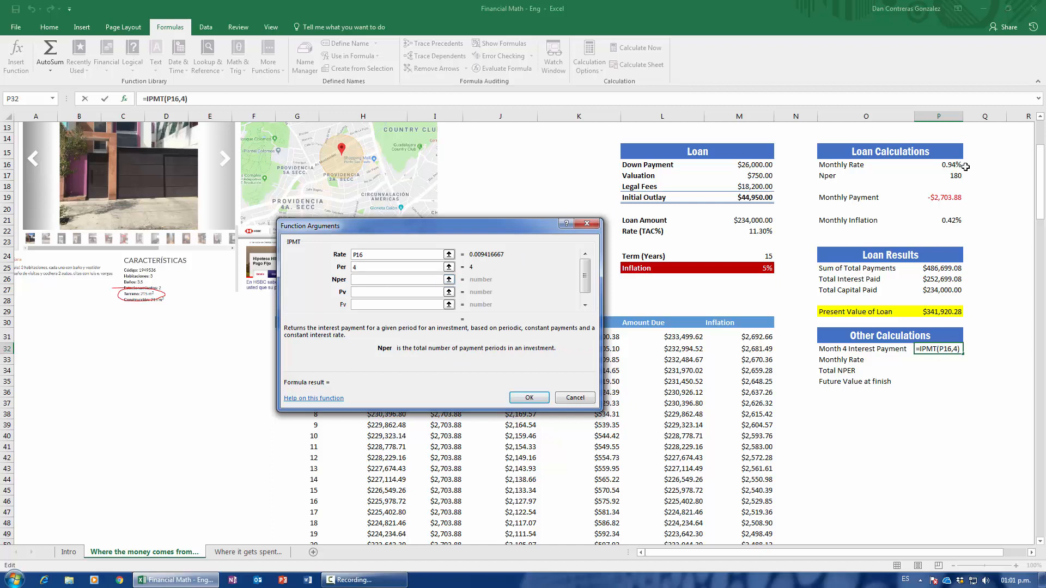
click(938, 177)
click(384, 293)
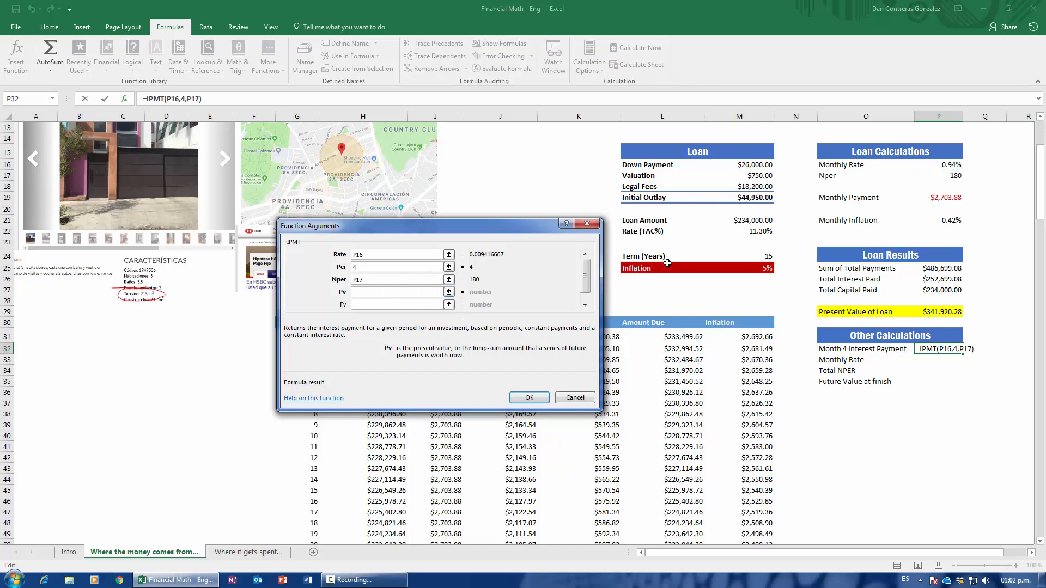
click(737, 218)
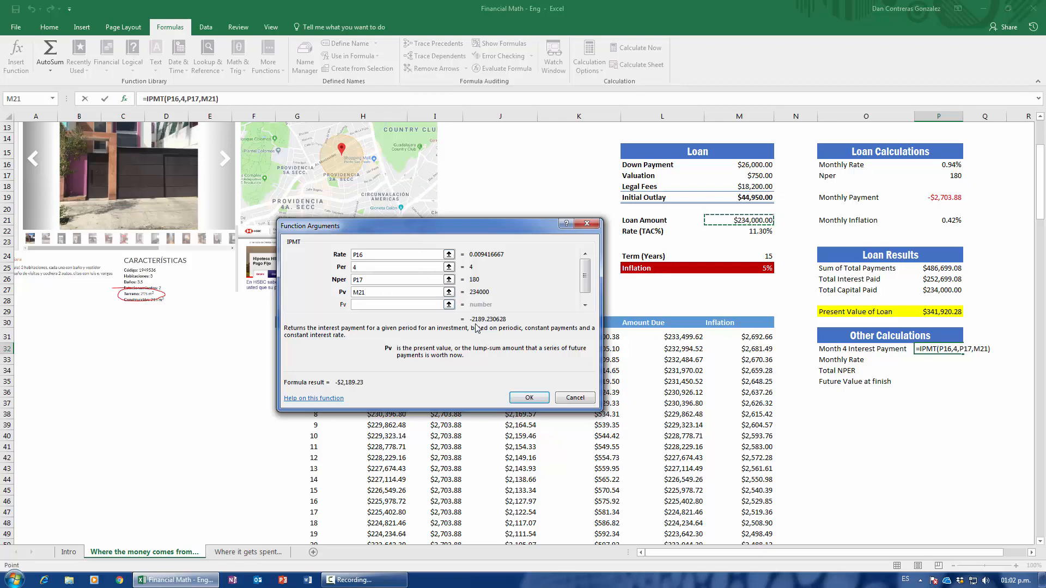
click(529, 397)
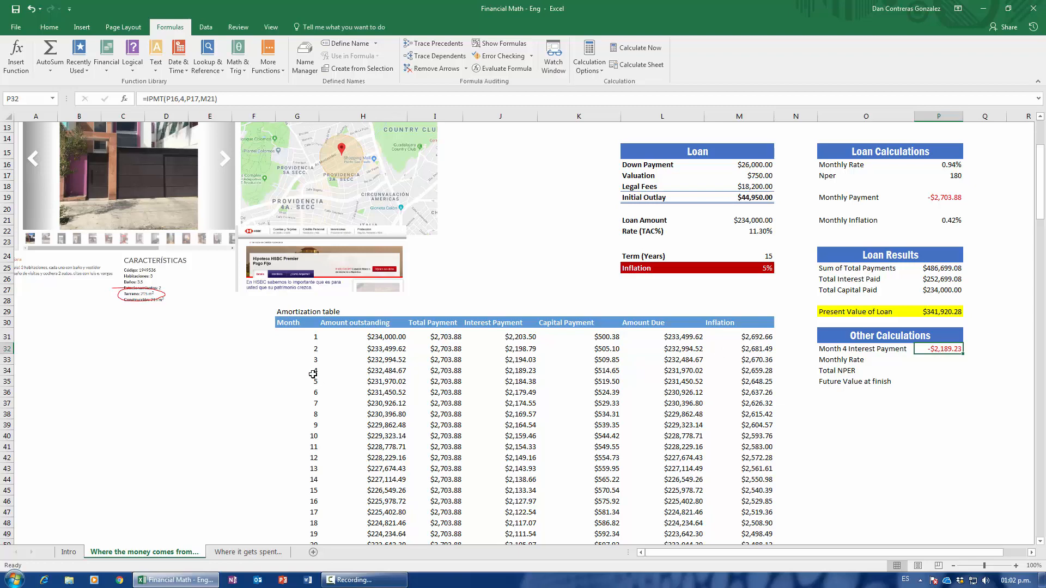
Step: Compare the month 4 Interest Payment in J34 with the IPMT result in P32
drag(315, 370, 520, 375)
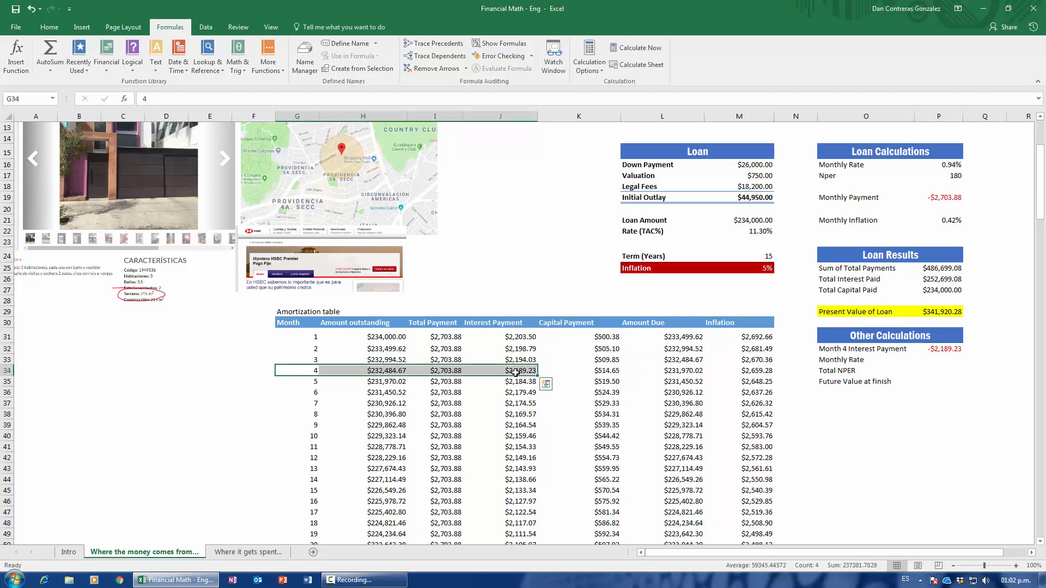
click(518, 374)
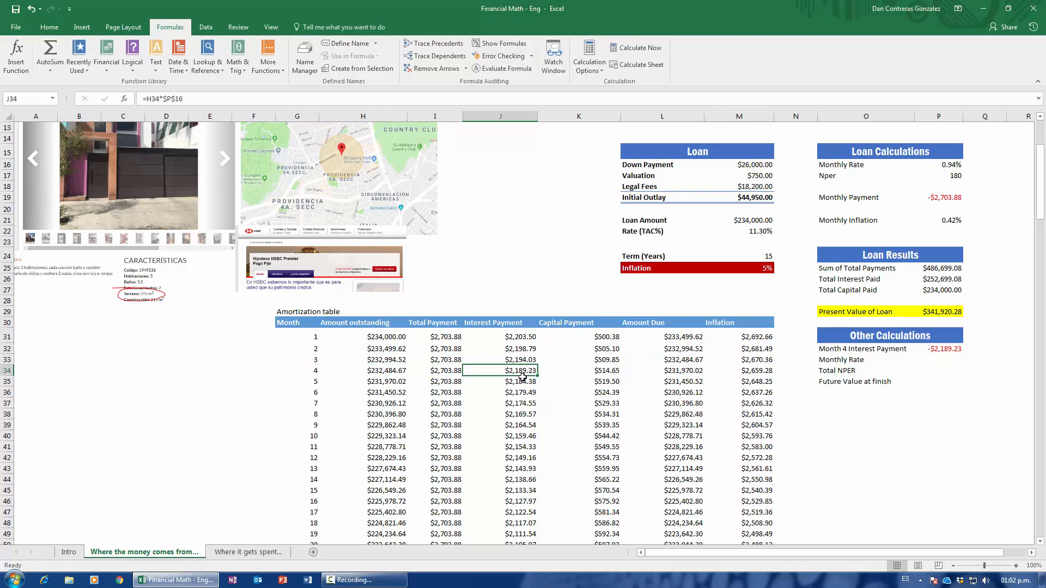
click(939, 348)
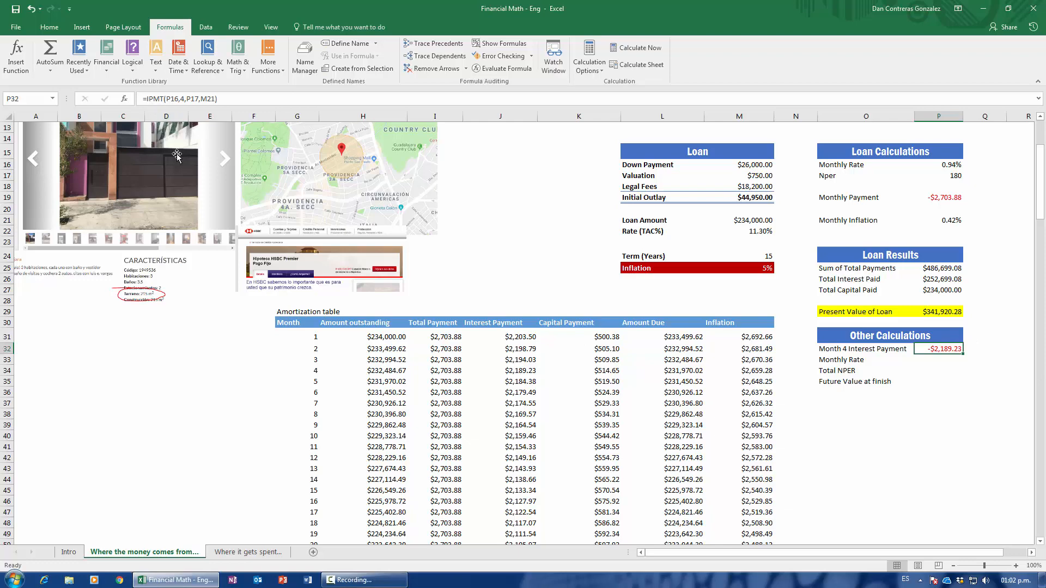
Step: Review the Monthly Payment in P19, Monthly Rate in P16 and Loan Amount in M21 as references for the rate calculation
click(932, 358)
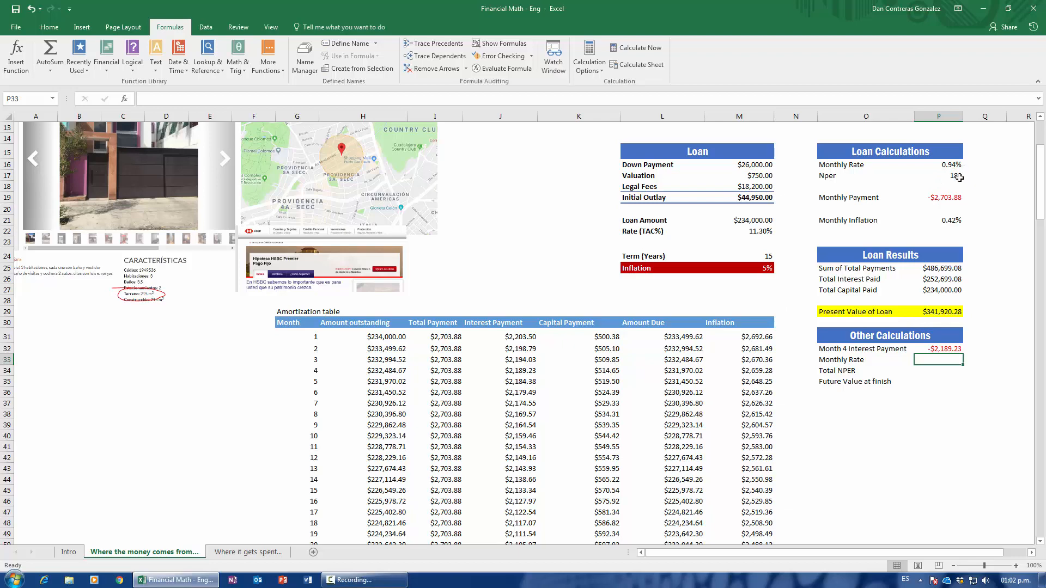
click(946, 198)
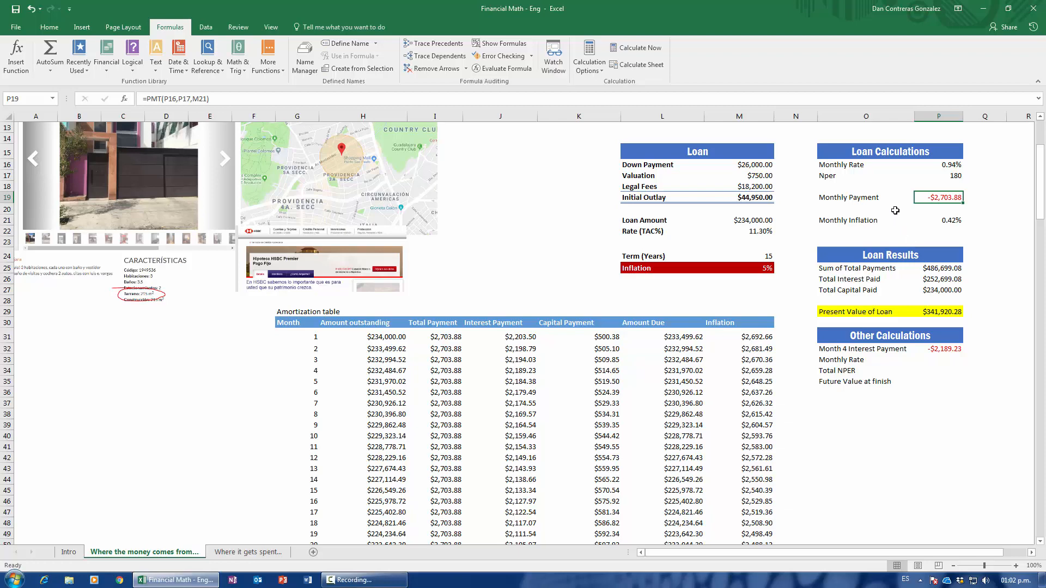
click(847, 164)
click(945, 165)
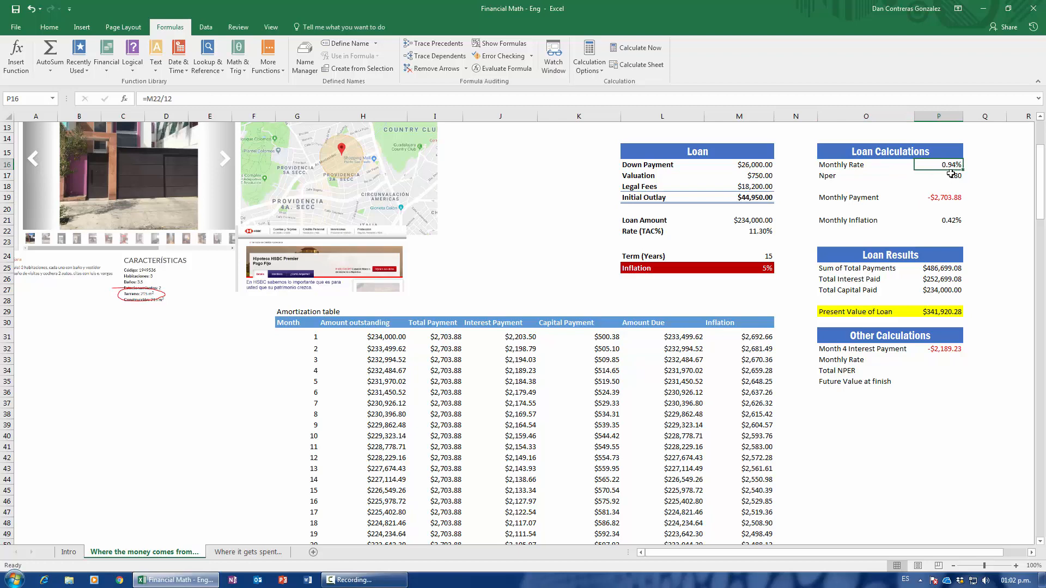
click(936, 198)
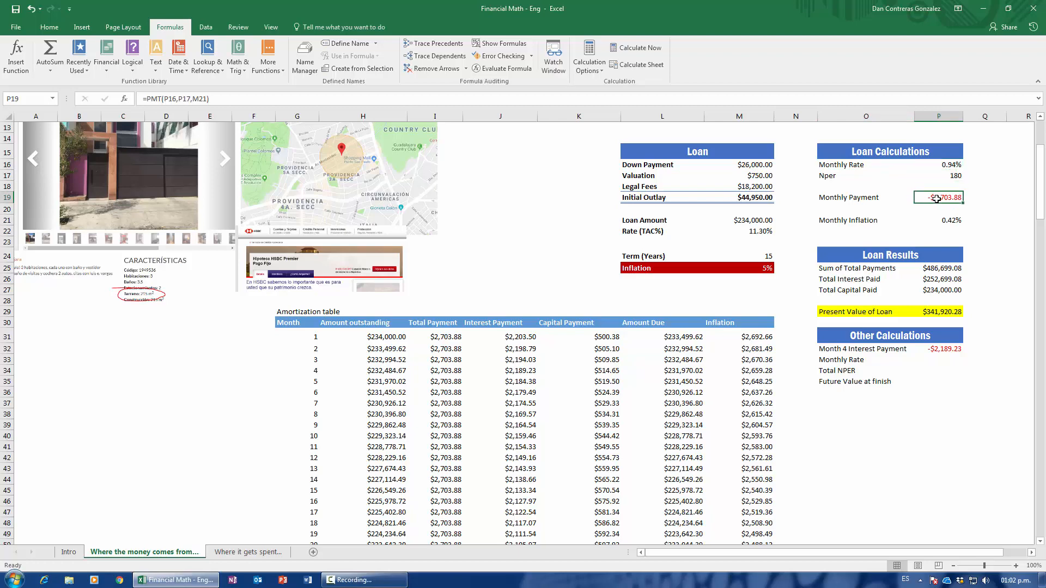
click(739, 220)
Step: Start a RATE function in the Monthly Rate cell P33 and open its function arguments
click(937, 361)
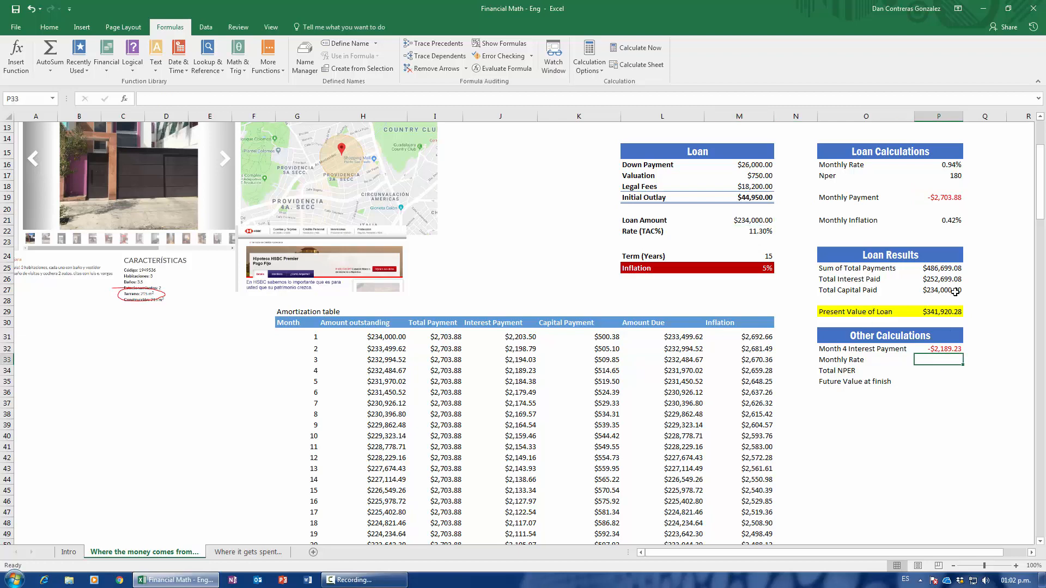
text(=)
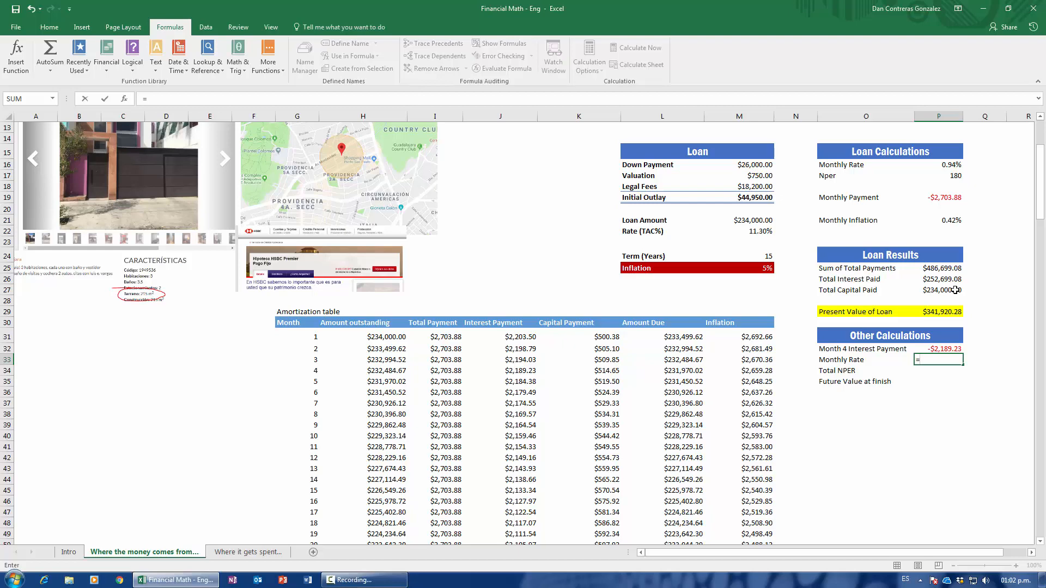
text(rat)
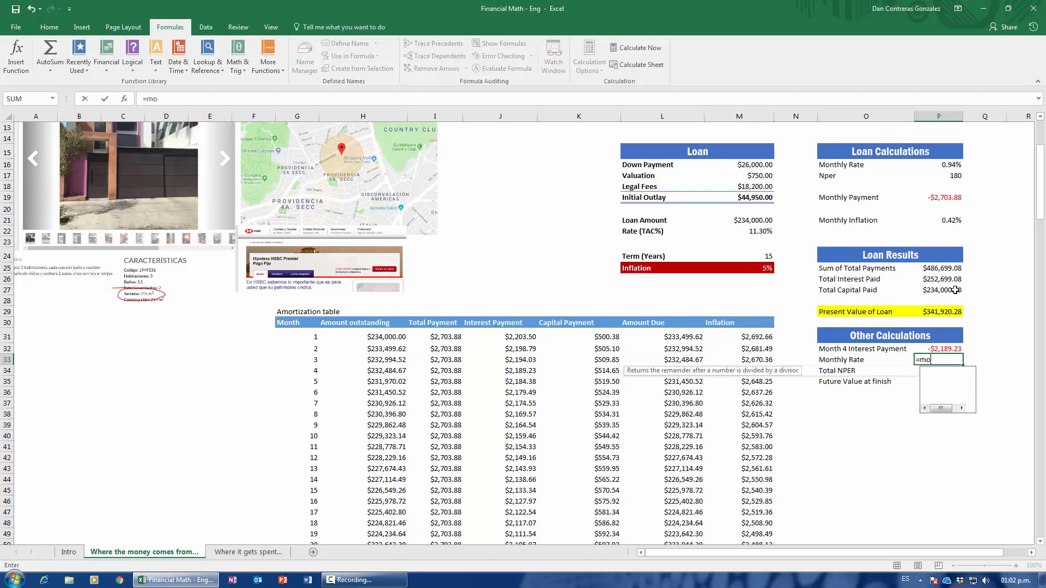
key(BackSpace)
key(BackSpace)
key(BackSpace)
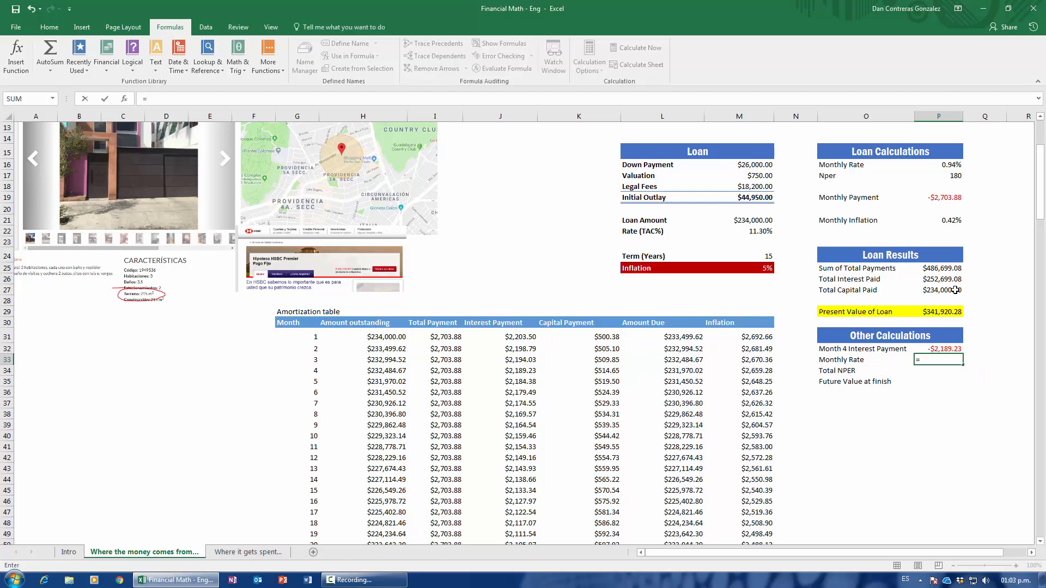
text(rat)
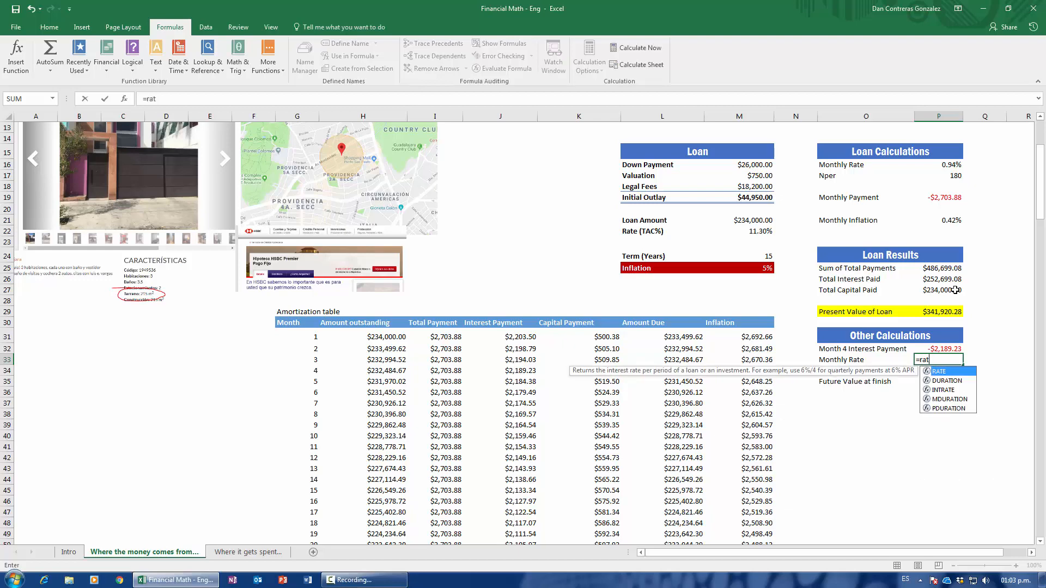
text(e)
key(Tab)
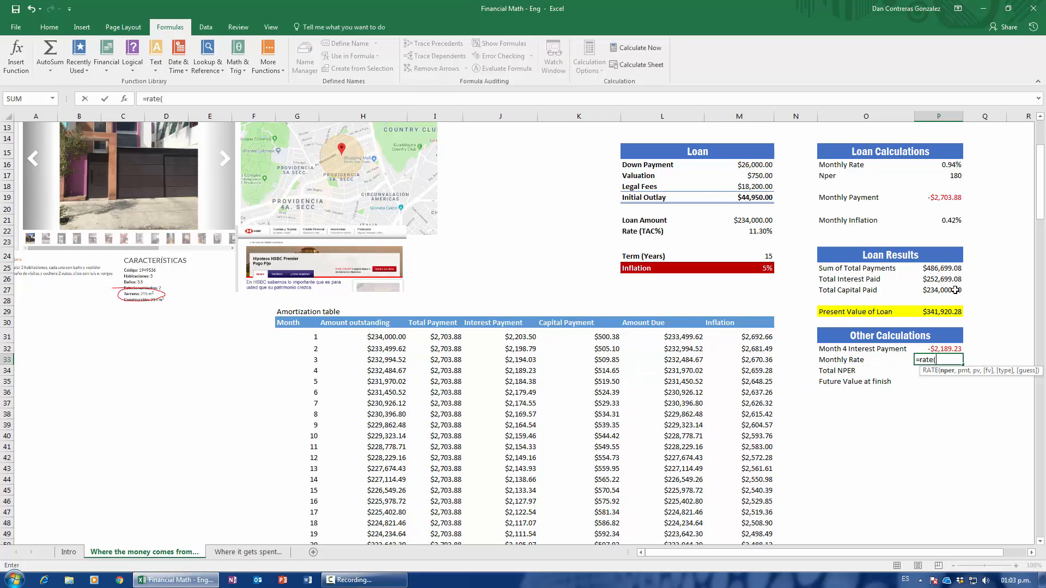
click(125, 101)
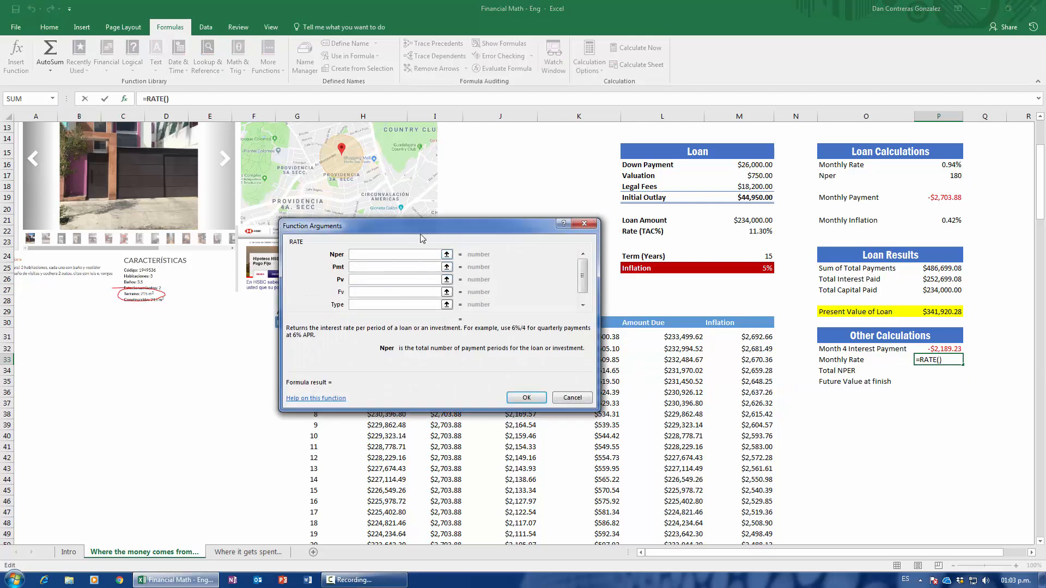
Step: Complete the RATE arguments with P17 as Nper, P19 as Pmt and the loan amount M21 as Pv, and enter the formula
click(931, 176)
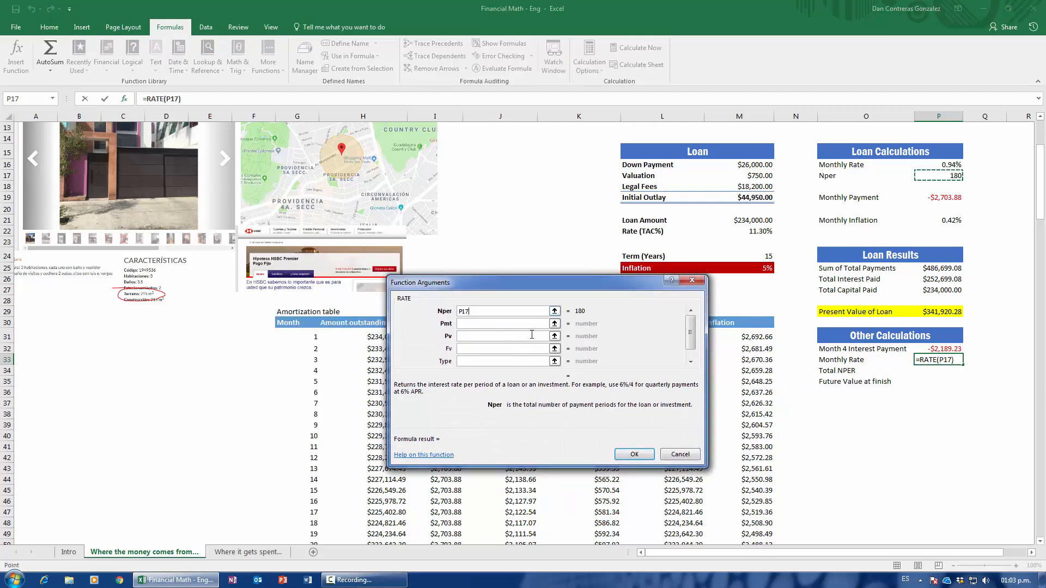
key(Tab)
click(936, 198)
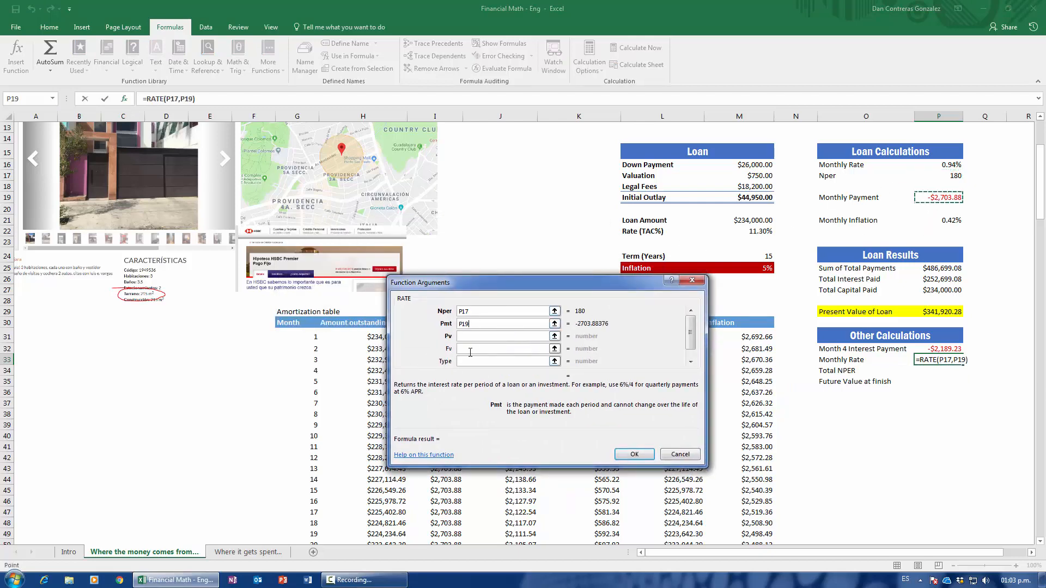
key(Tab)
click(745, 222)
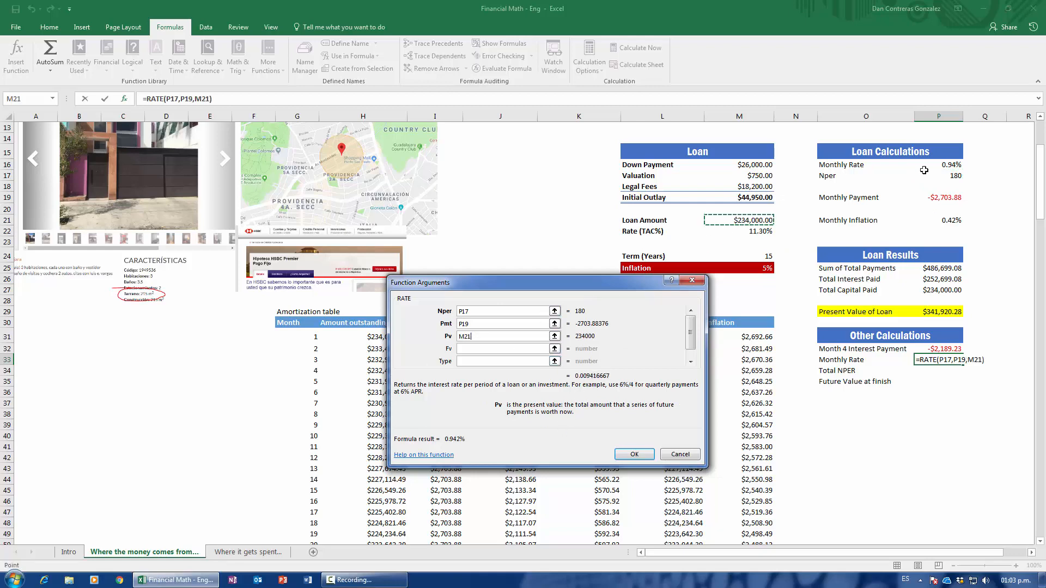
click(634, 454)
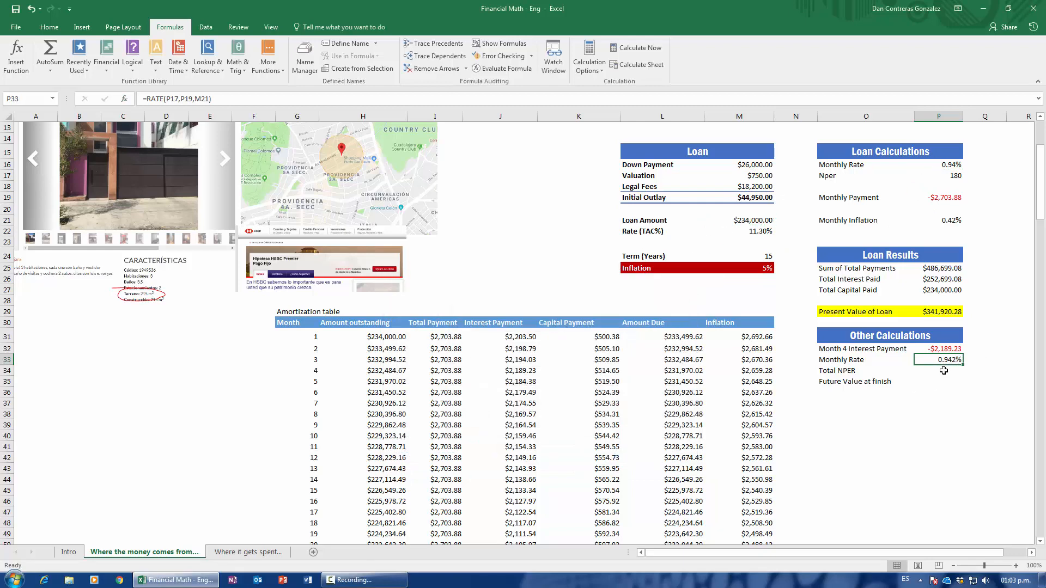
Step: Calculate Total NPER in P34 with an NPER function using P16 as Rate, P19 as Pmt and M21 as Pv
click(935, 370)
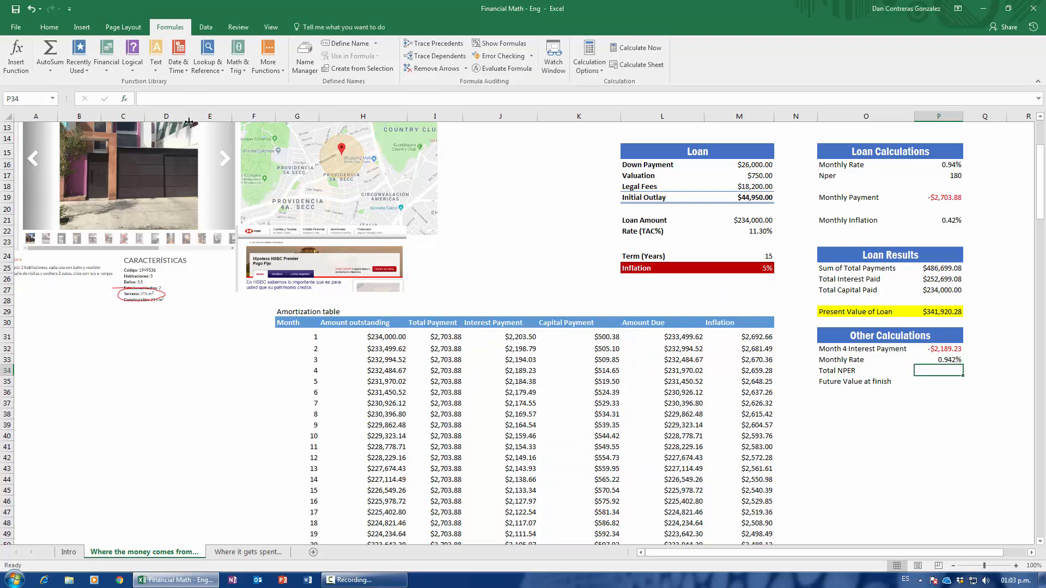
text(=n)
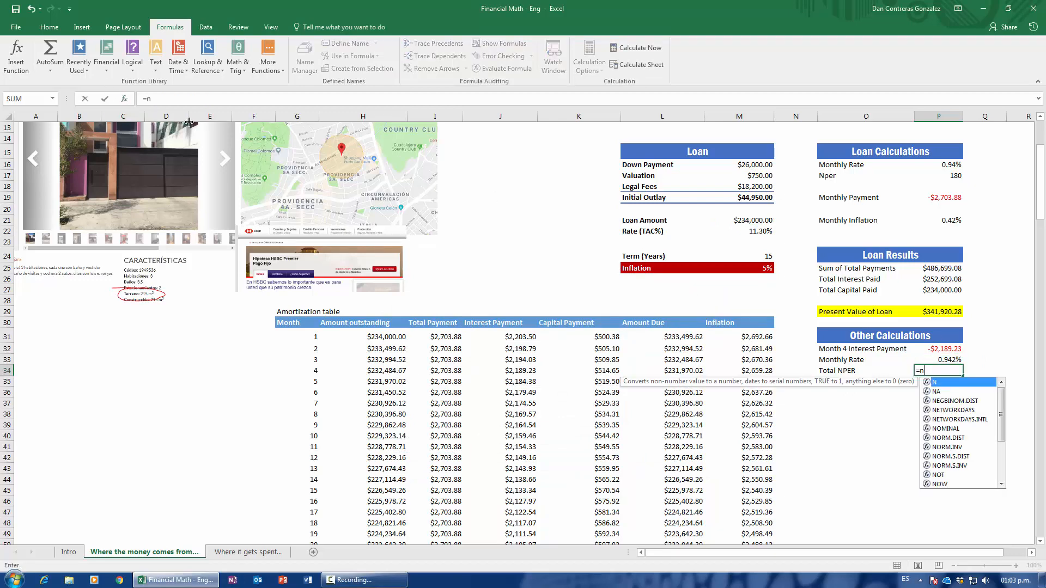
text(per()
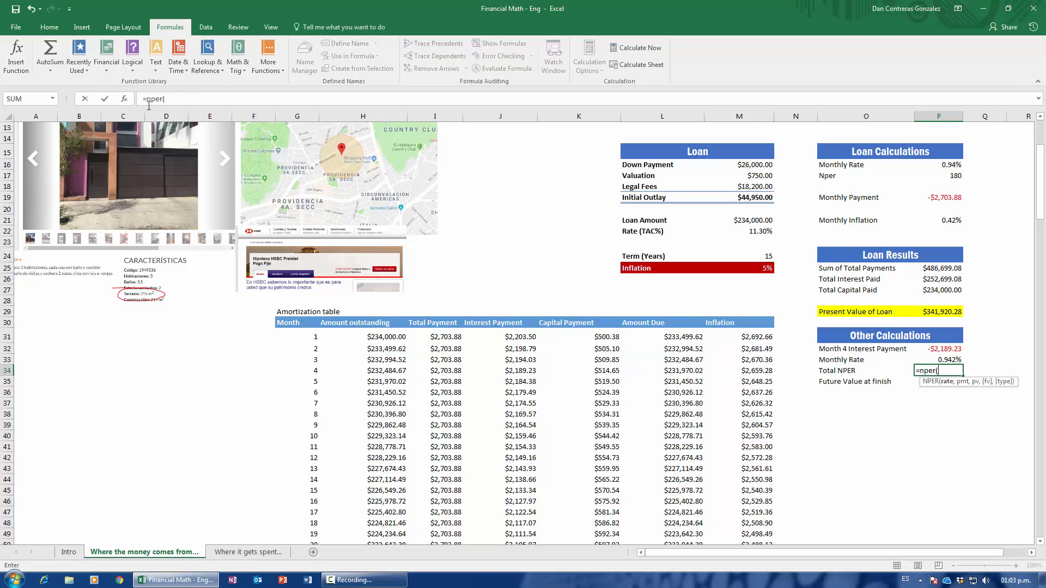
click(125, 99)
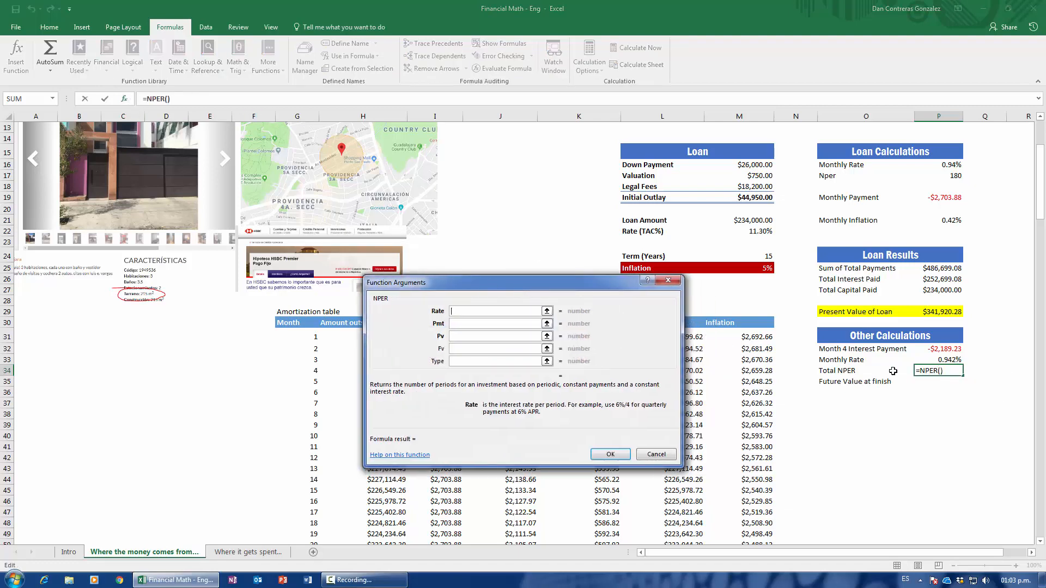
click(956, 167)
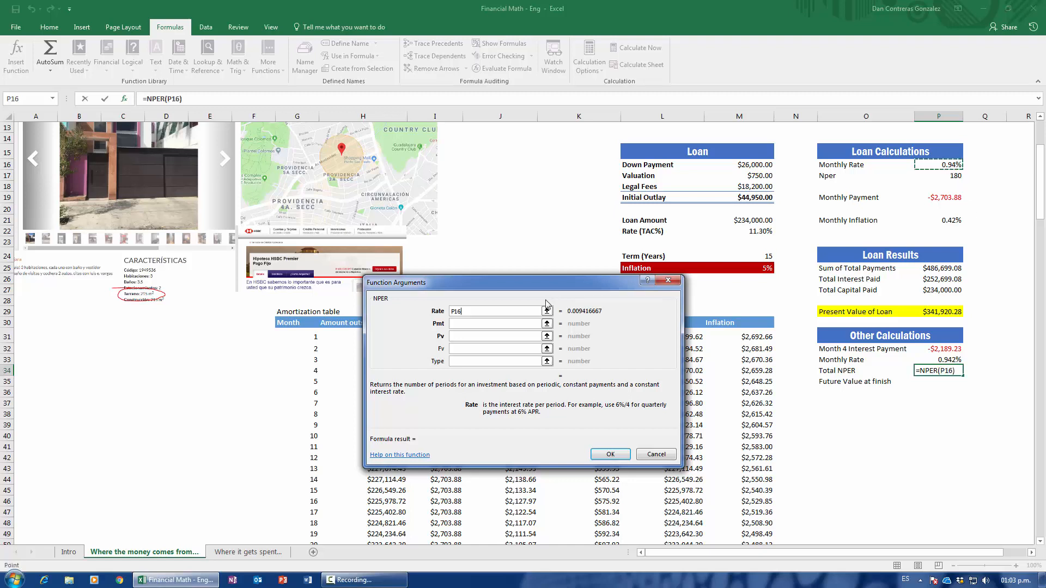
click(509, 324)
click(938, 197)
click(497, 336)
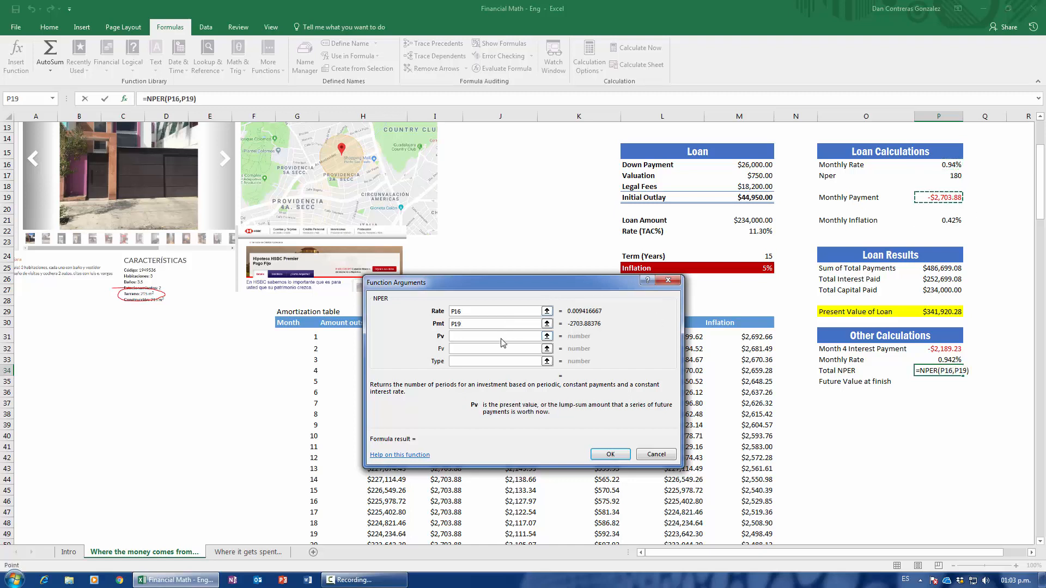
click(739, 220)
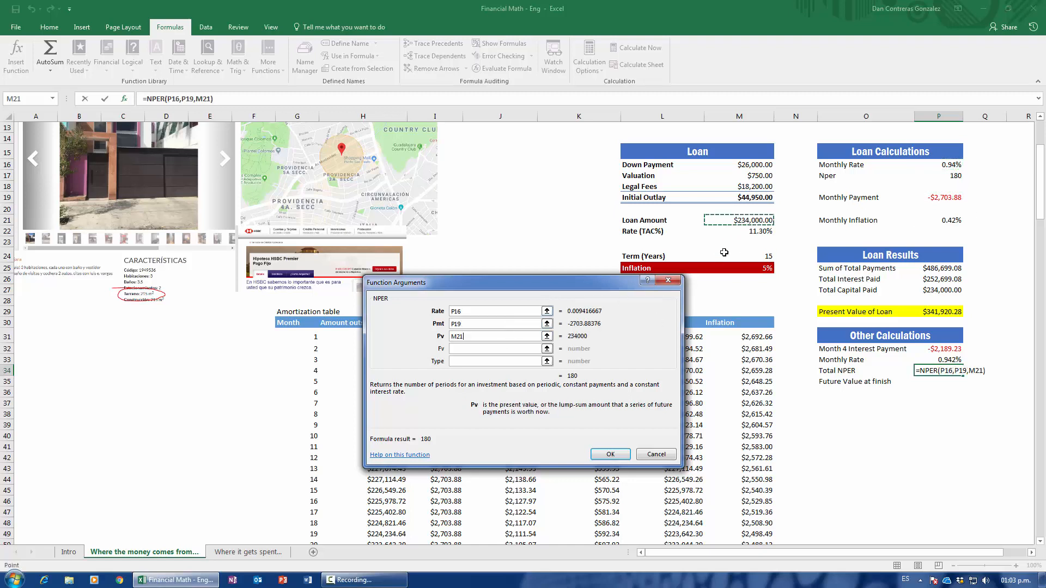
click(609, 455)
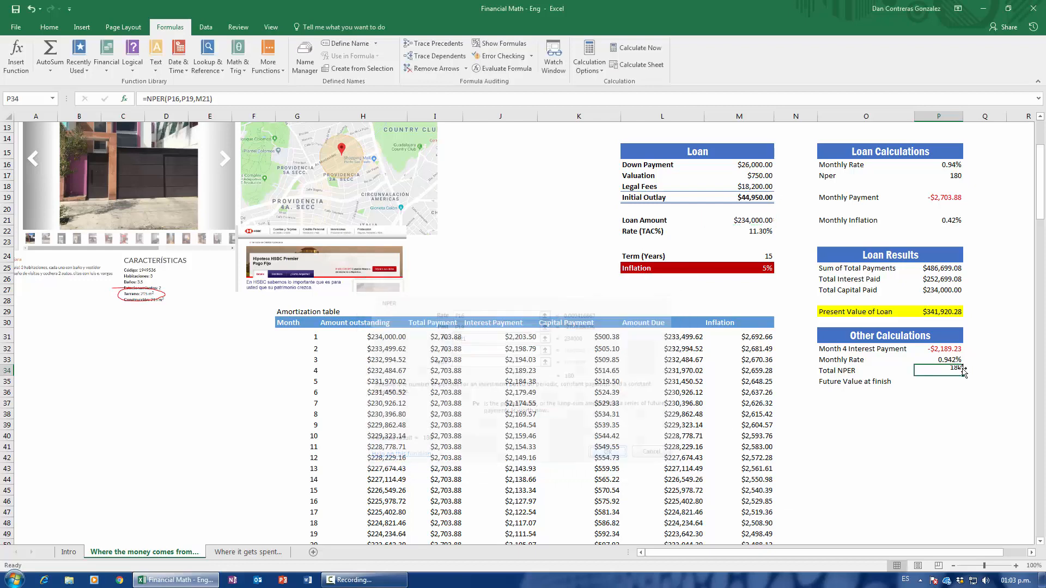
Step: Start an FV function in the Future Value at finish cell P35 with P16 as Rate and P17 as Nper
click(928, 381)
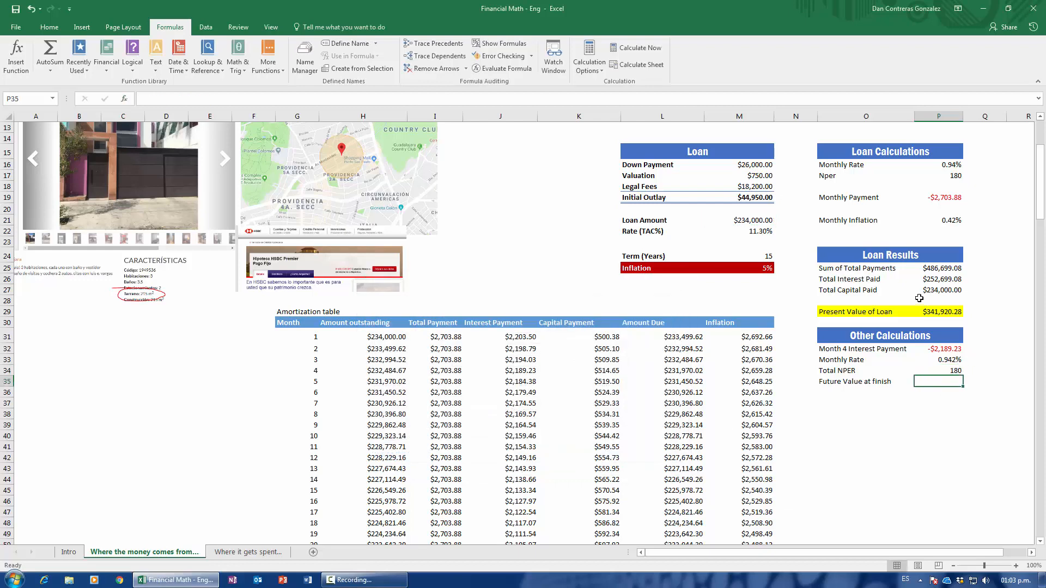
text(=)
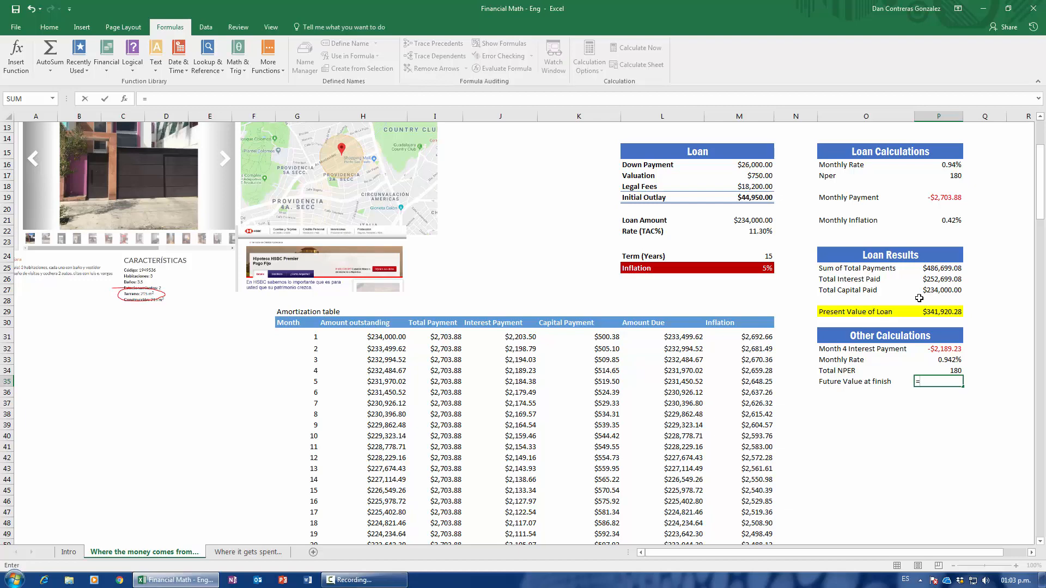
text(fv()
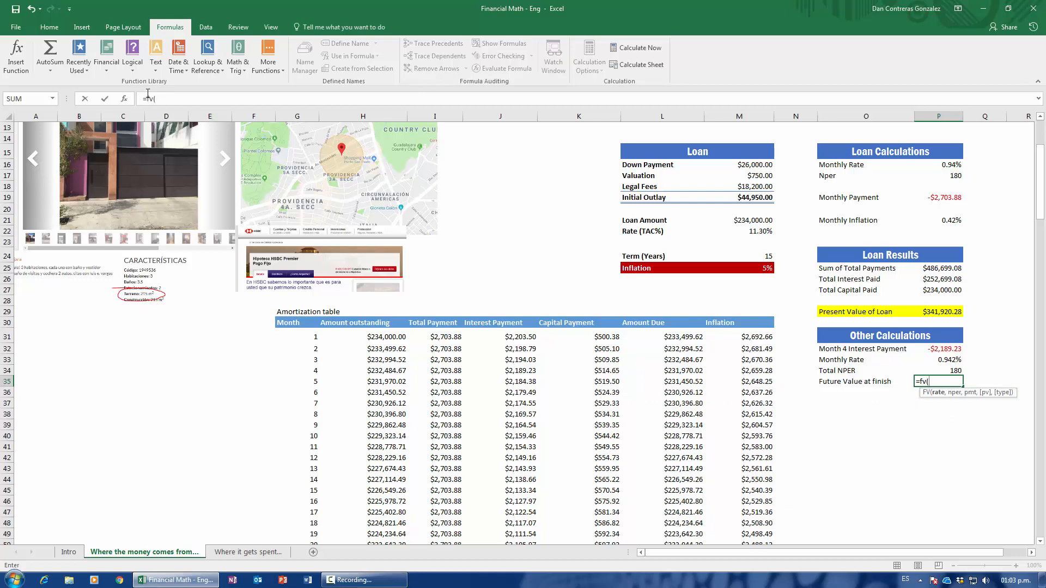
click(125, 98)
drag(450, 297, 474, 303)
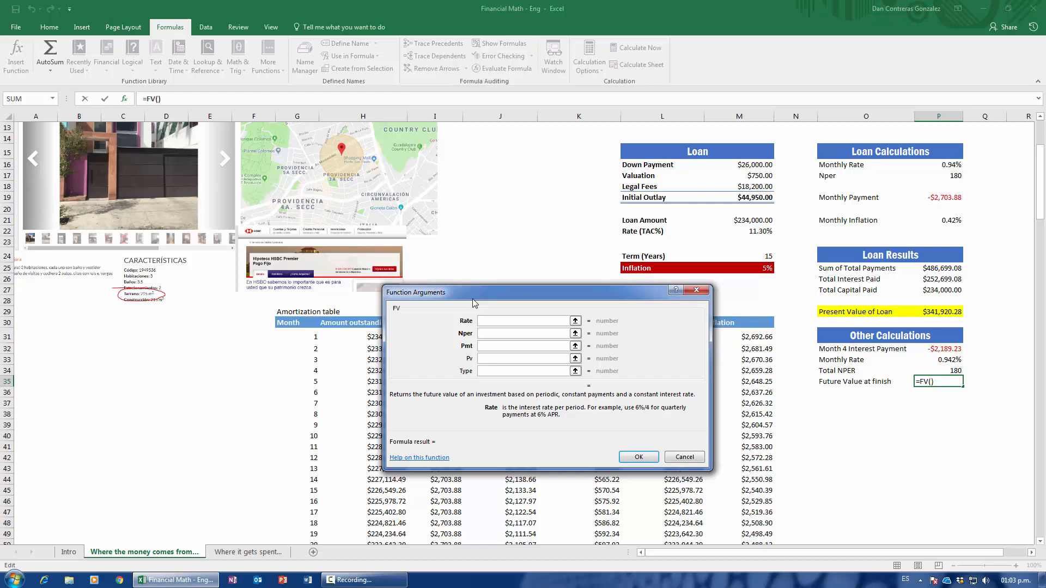
click(949, 165)
key(Tab)
click(952, 175)
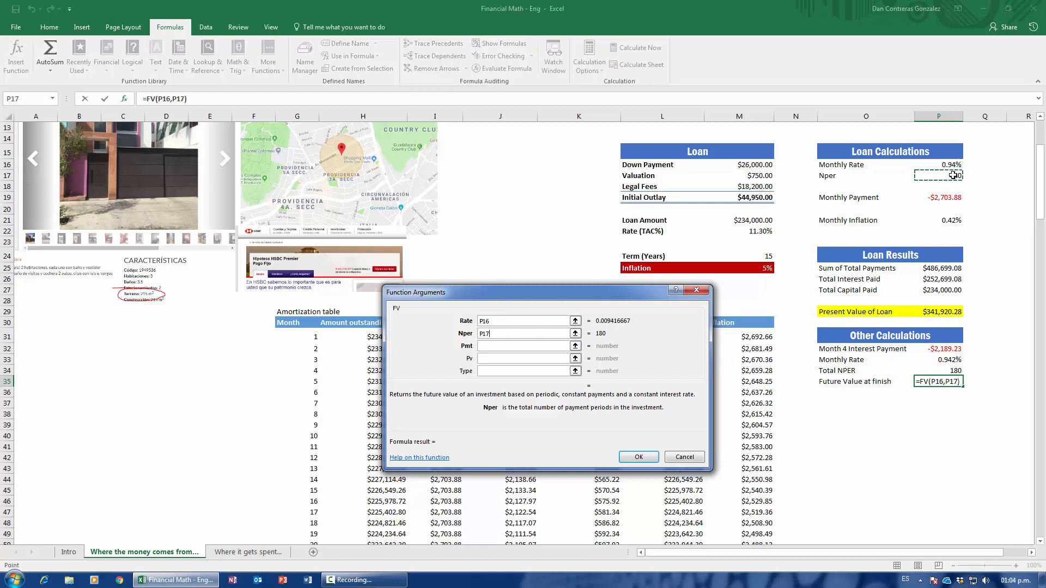
Step: Complete the FV arguments with P19 as Pmt and the loan amount M21 as Pv, and enter the formula
key(Tab)
click(933, 197)
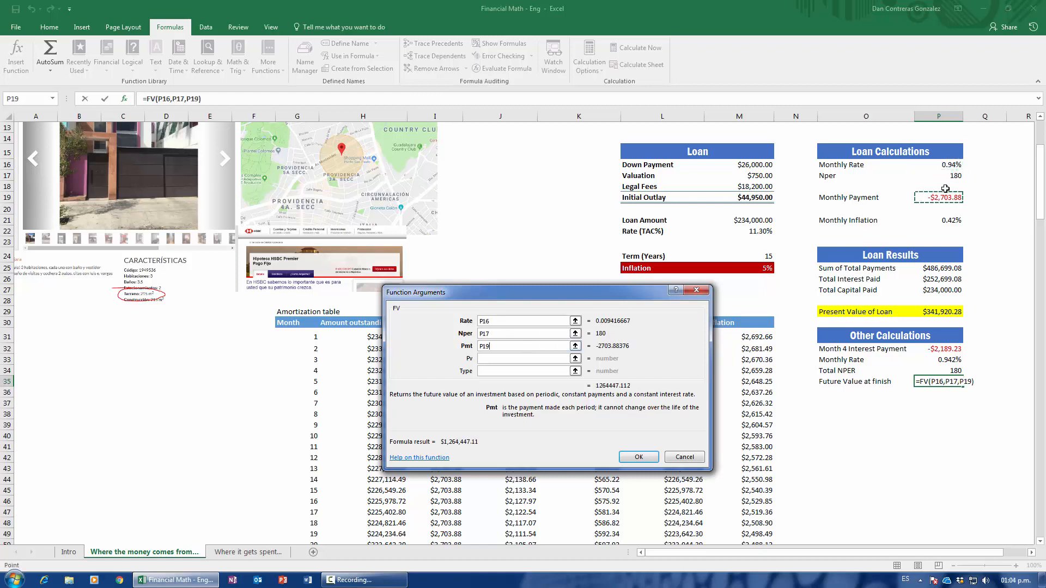
key(Tab)
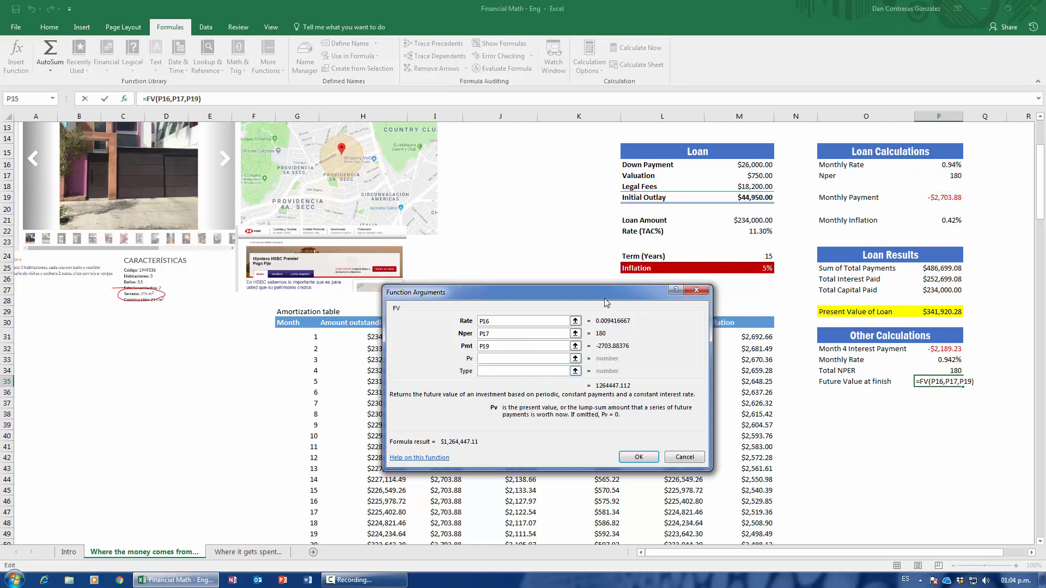
drag(607, 302, 532, 301)
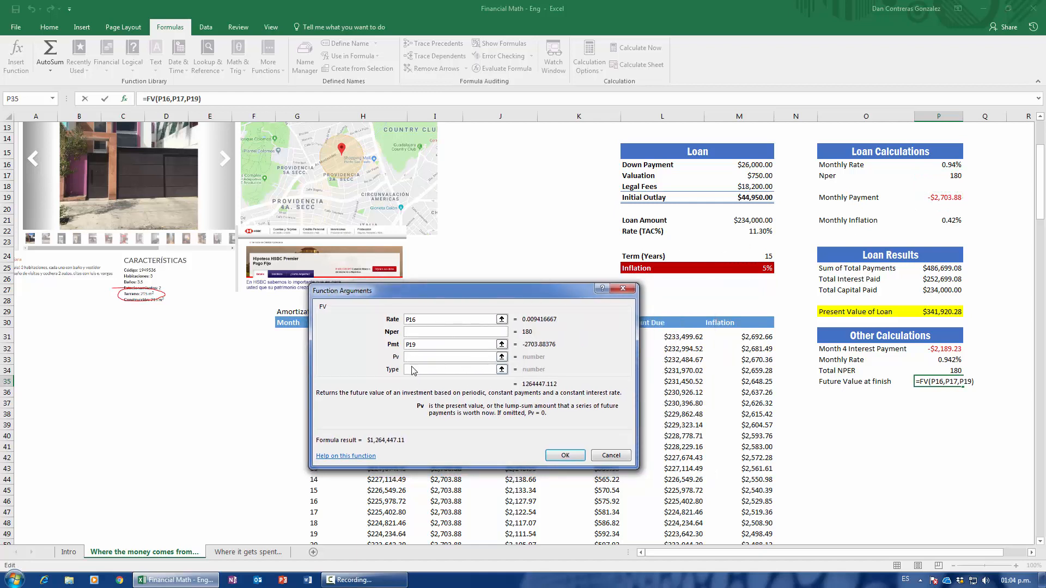
click(730, 220)
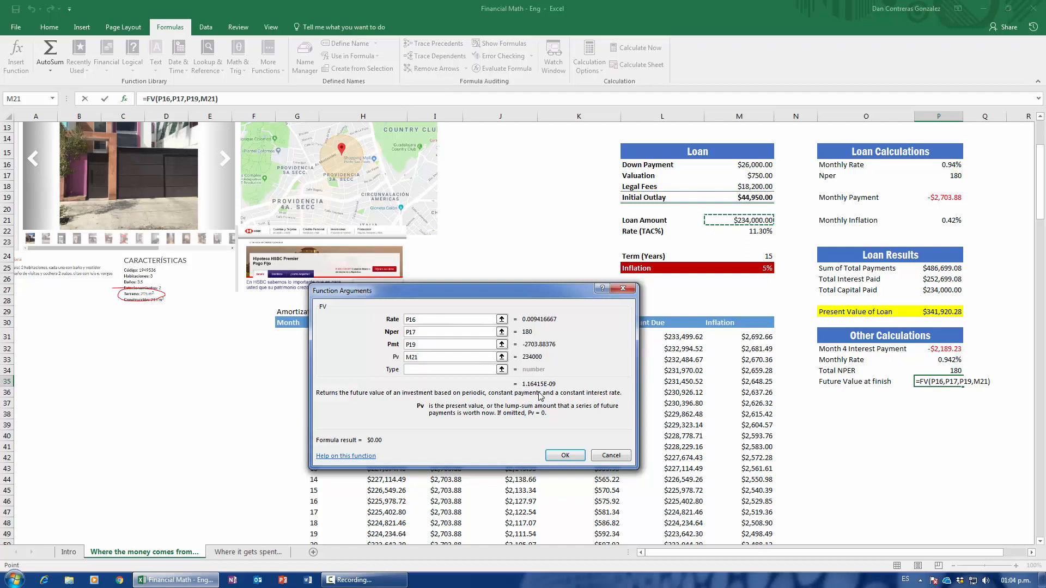
click(565, 455)
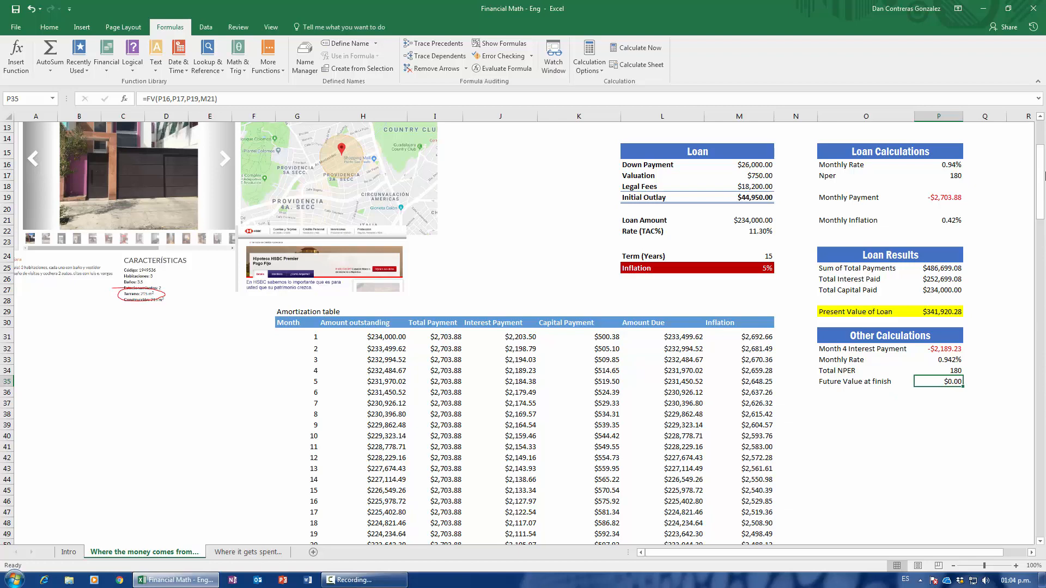
Step: Compare the month 180 Amount Due in L210 with the future value result in P35
scroll(936, 467, down, 20)
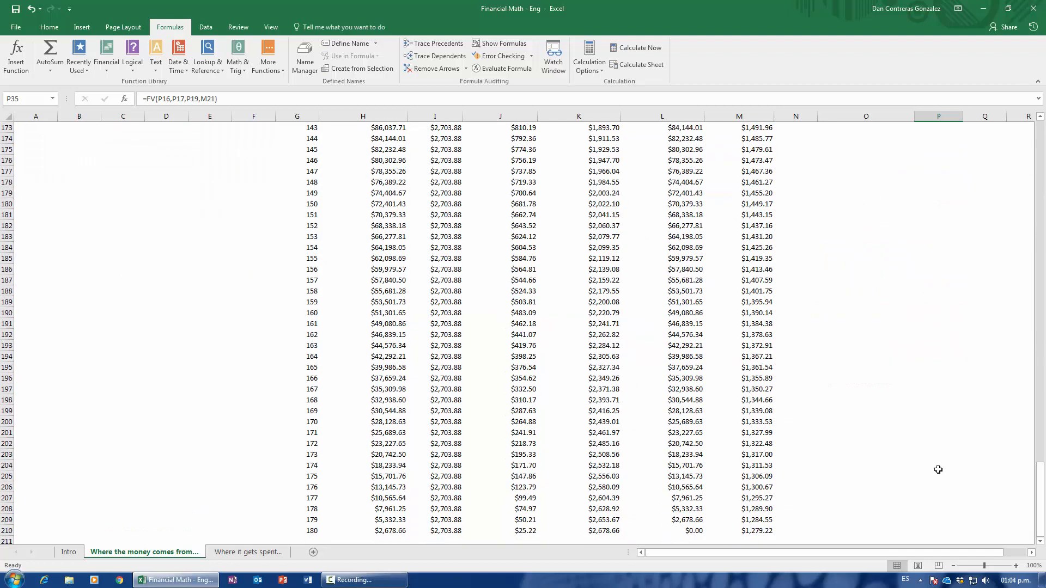
scroll(757, 475, down, 3)
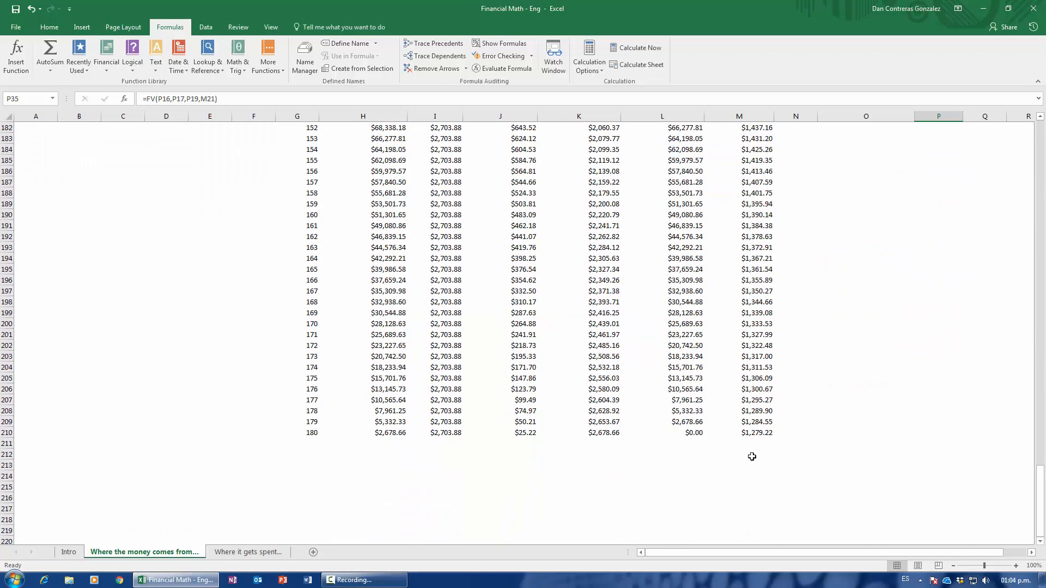
click(697, 434)
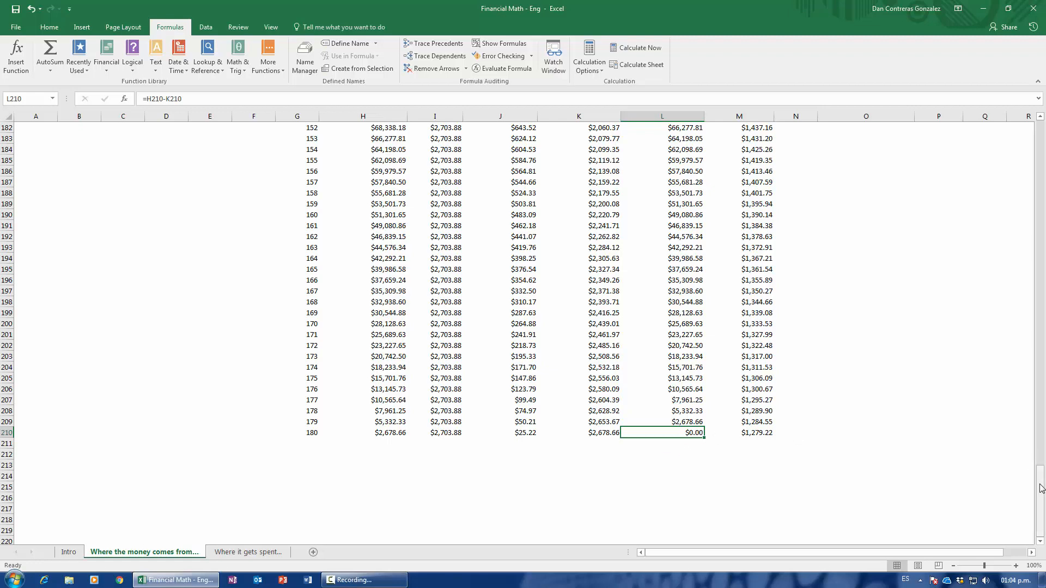
drag(1039, 485, 1040, 163)
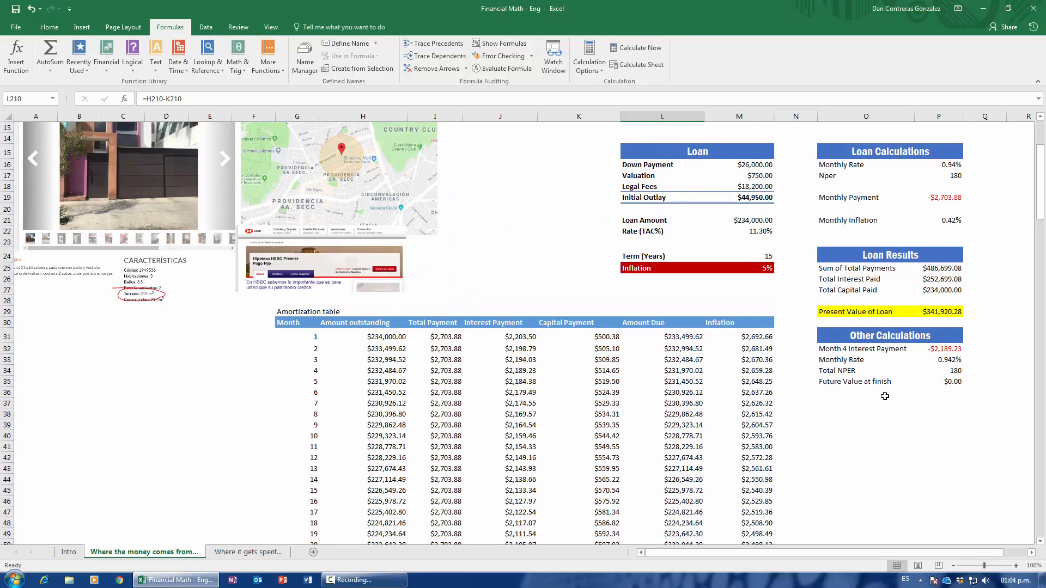
click(953, 381)
Step: Switch from the mortgage loan sheet to the rental investment sheet, "Where it gets spent..."
scroll(647, 417, up, 4)
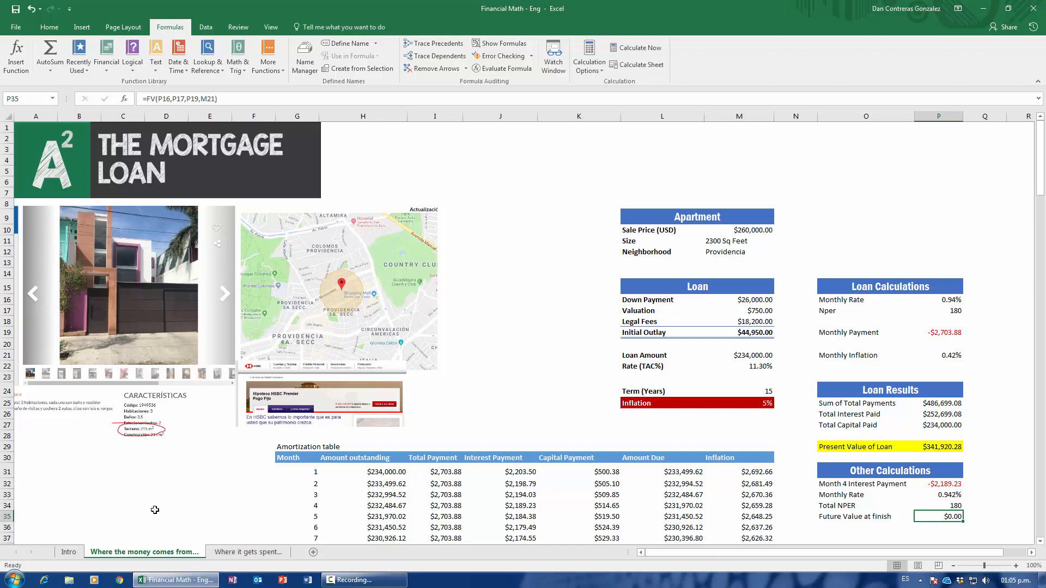
click(245, 551)
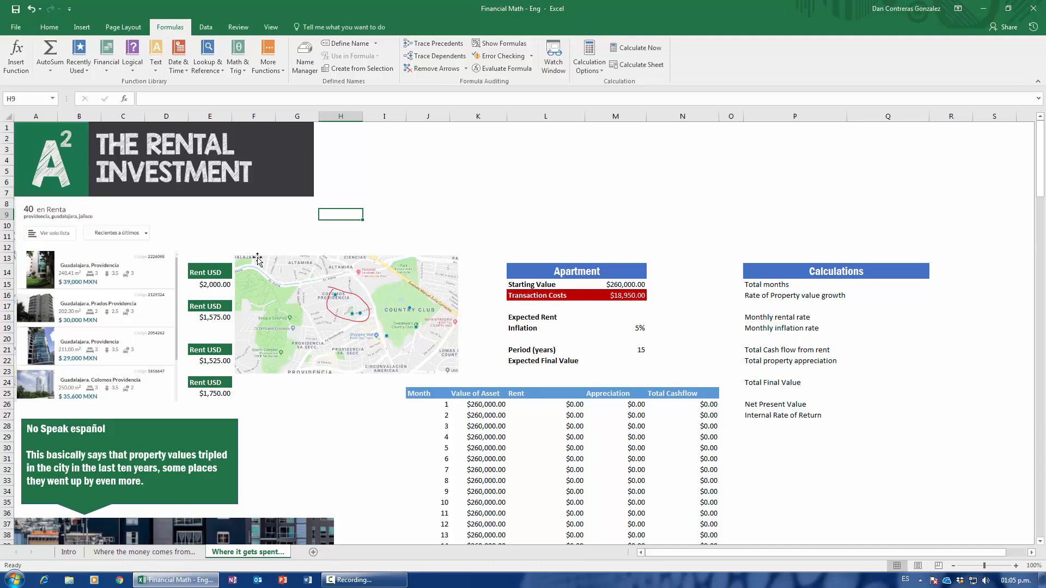
click(160, 552)
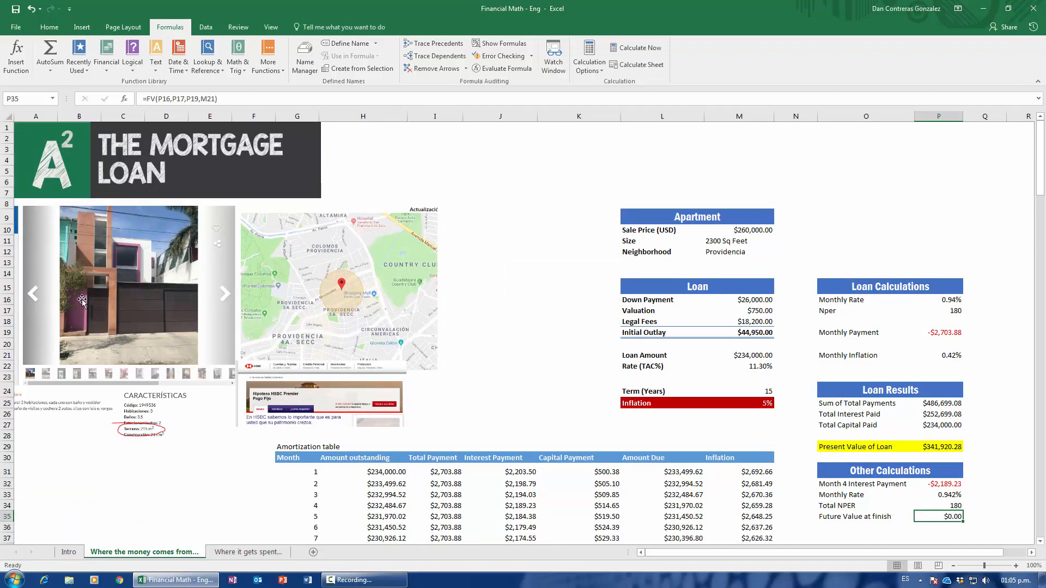
click(235, 552)
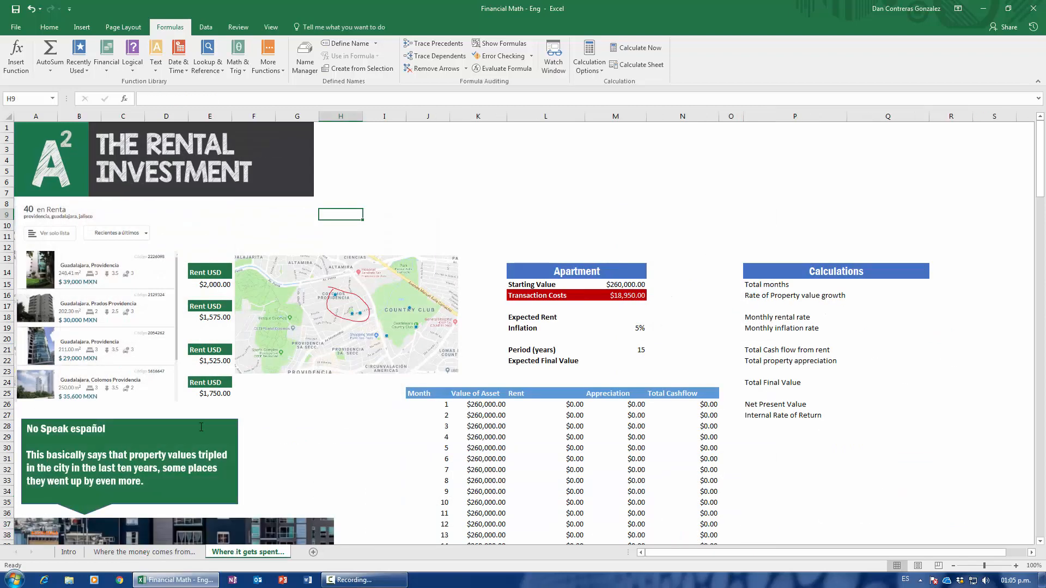